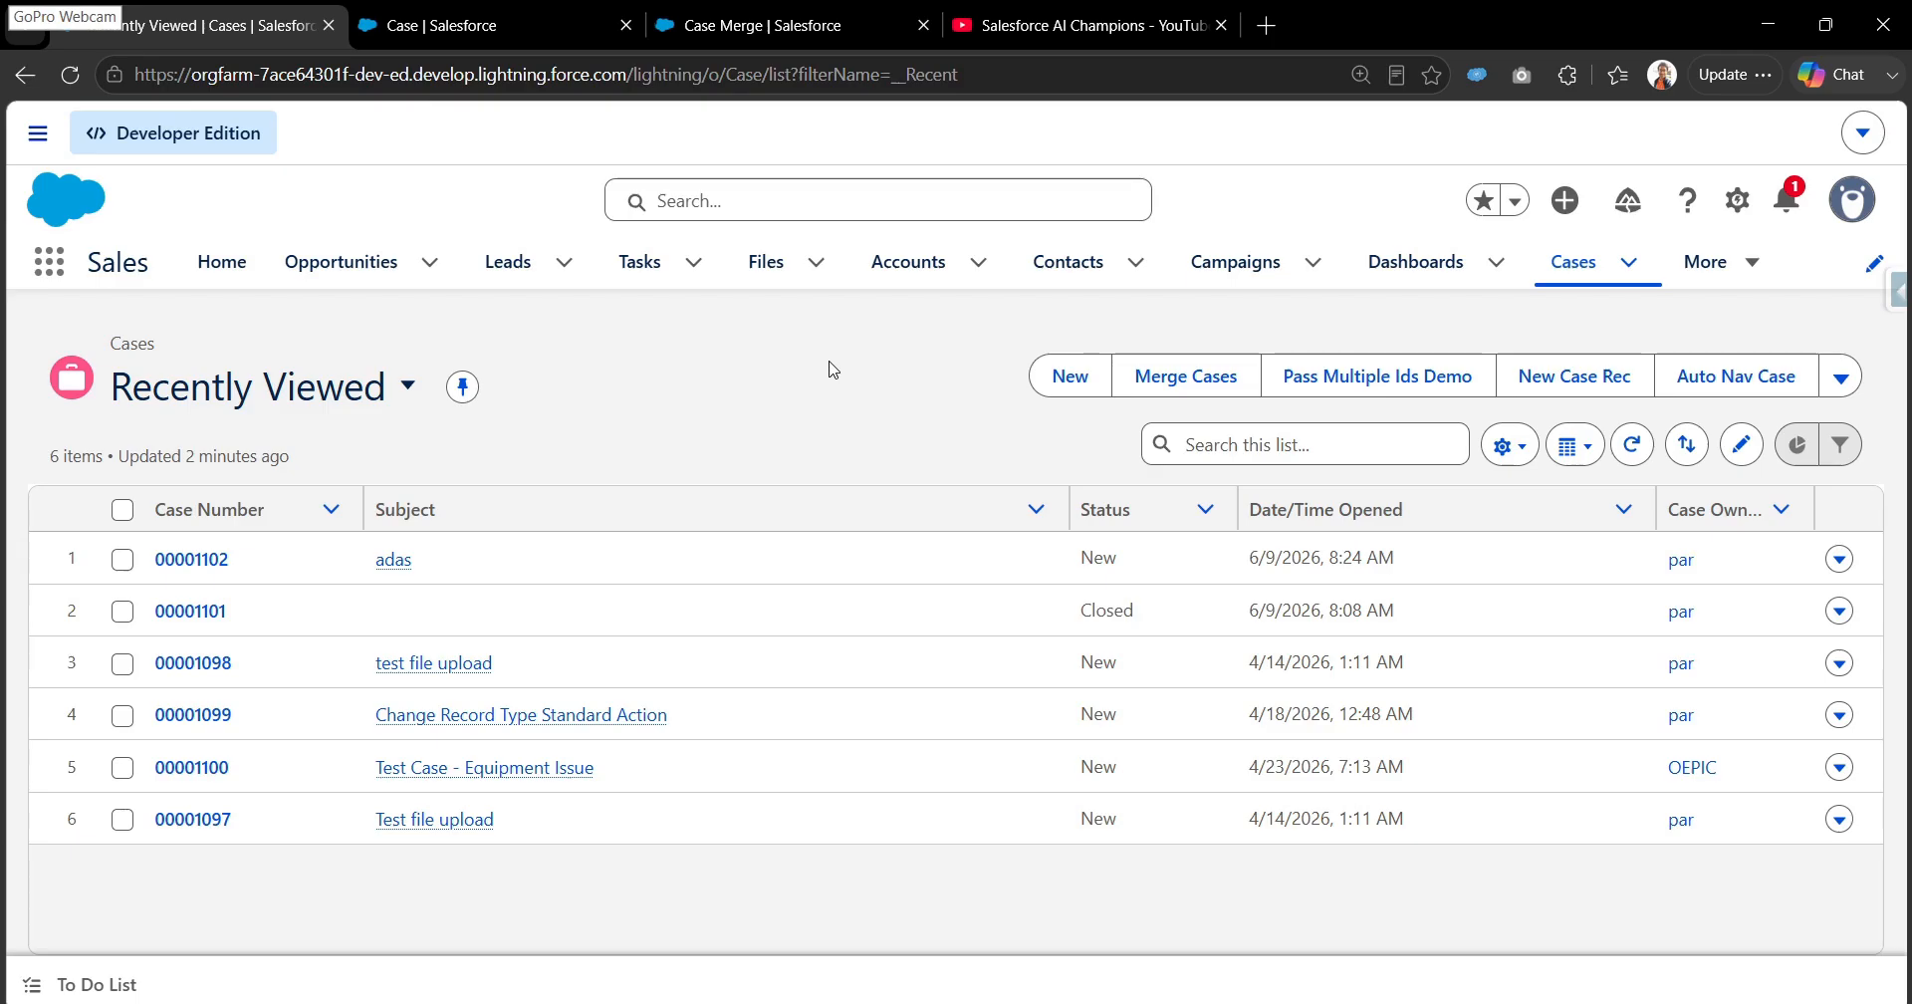
left_click(983, 9)
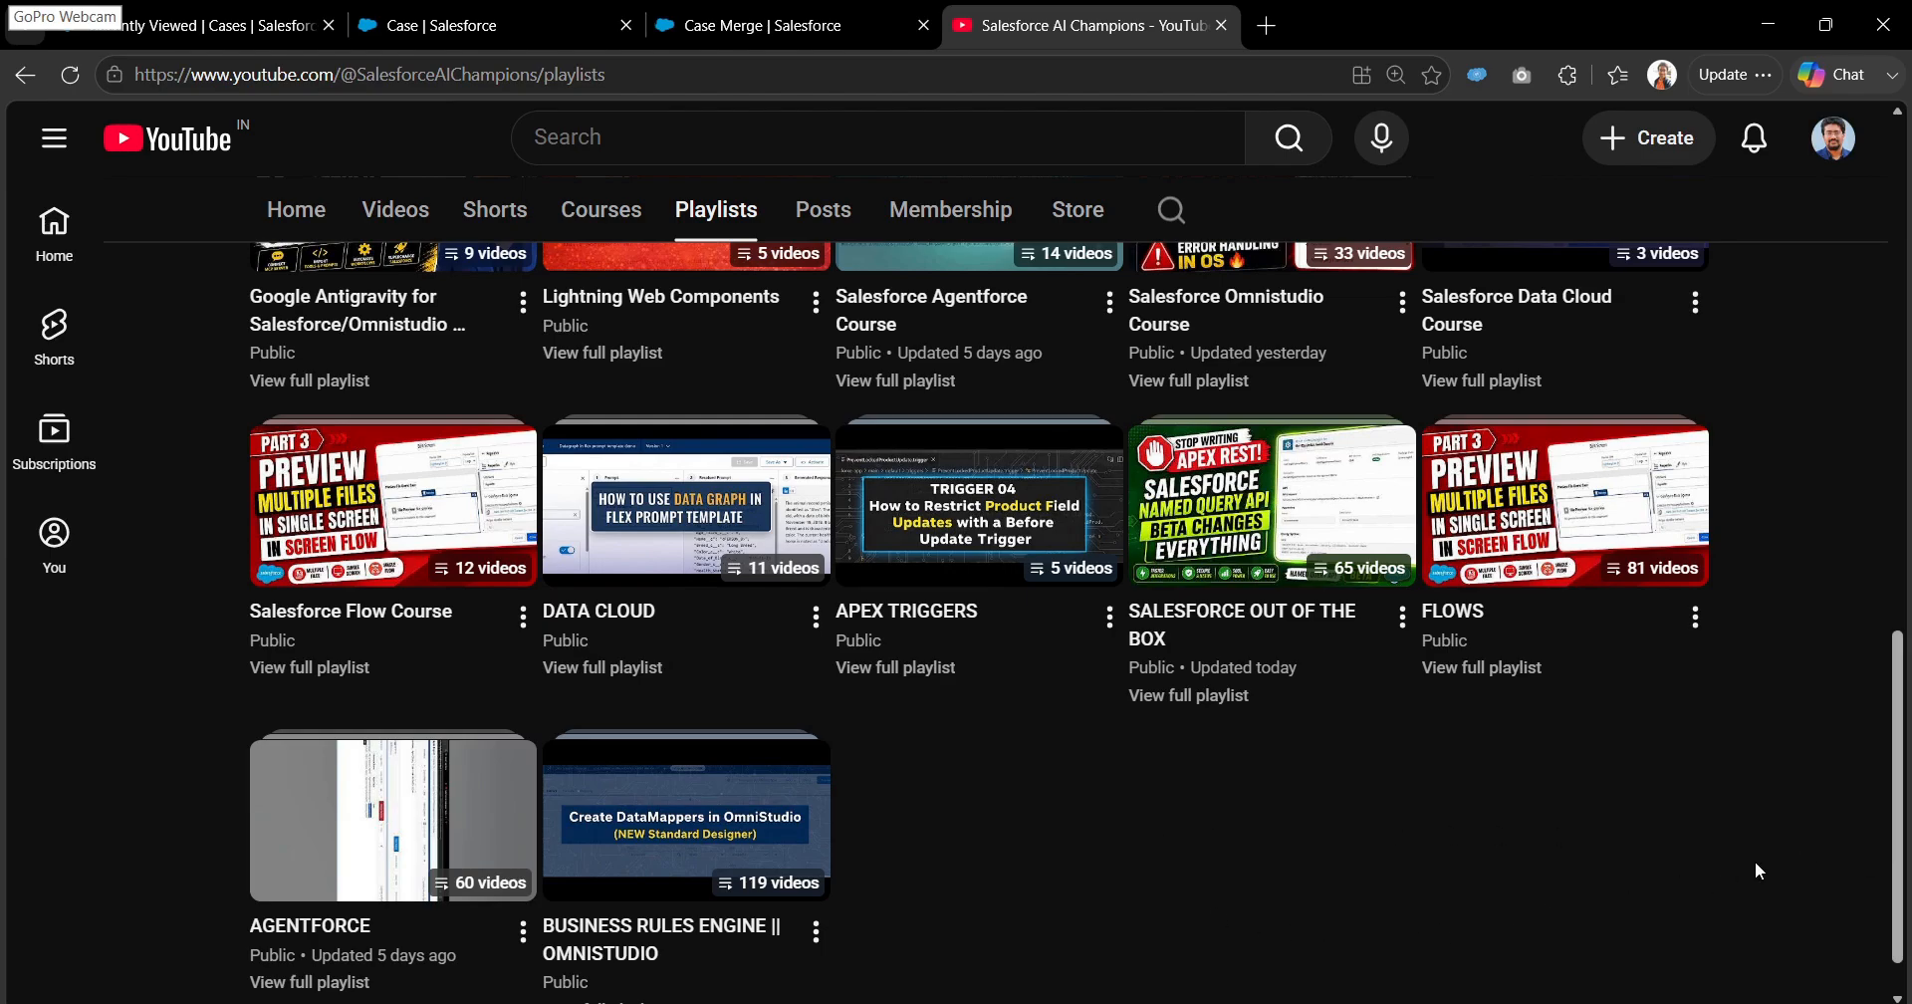
scroll(1906, 802, "up", 1)
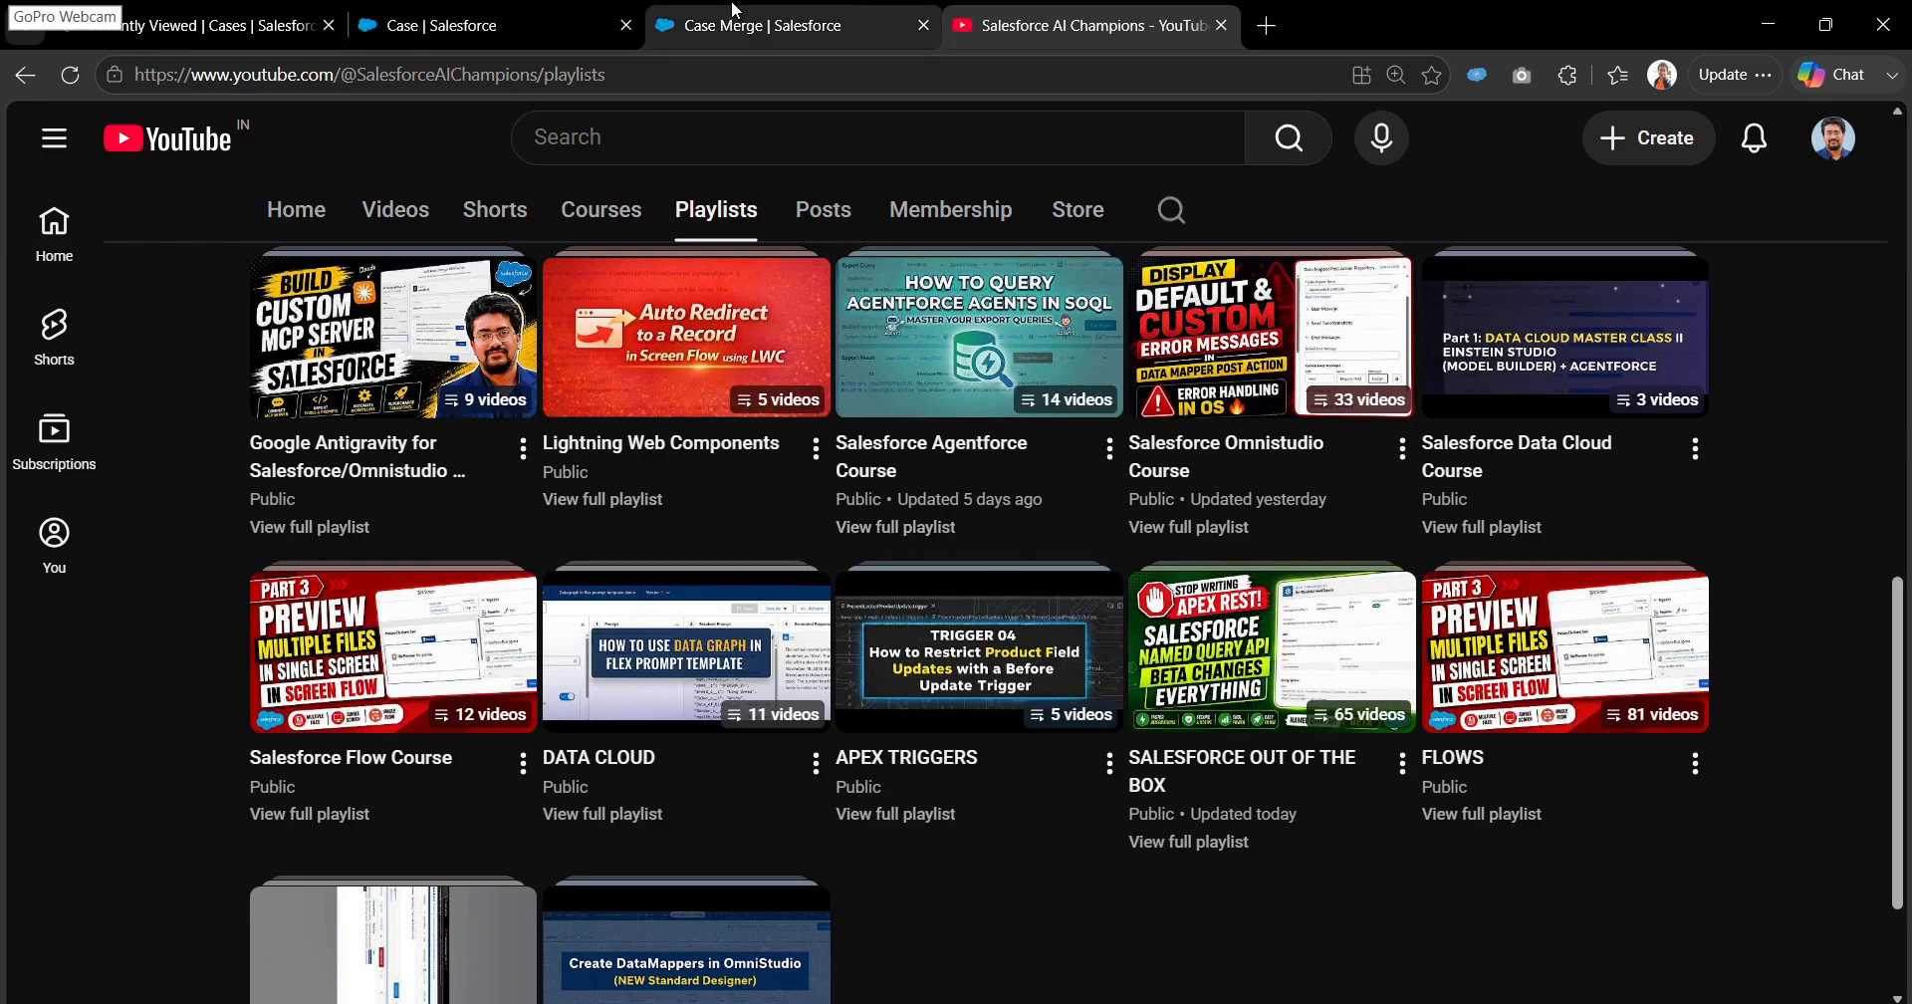
left_click(694, 10)
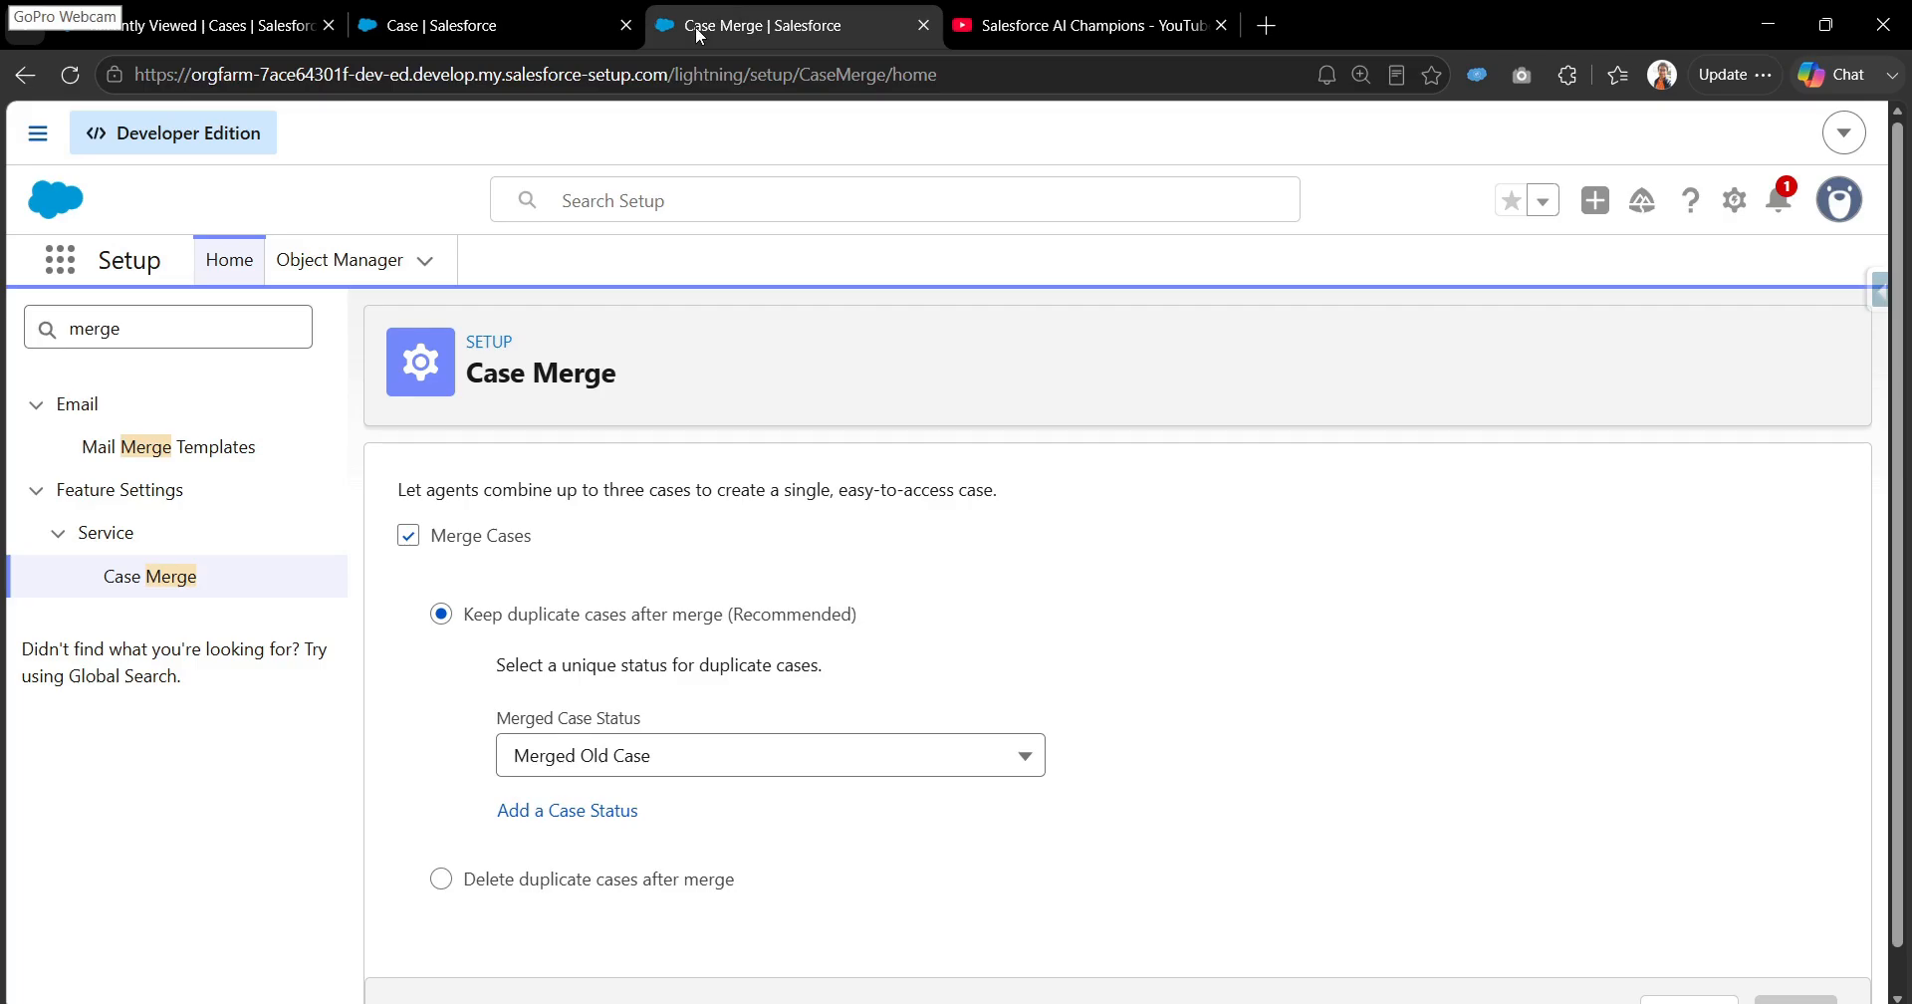
left_click(532, 27)
left_click(199, 25)
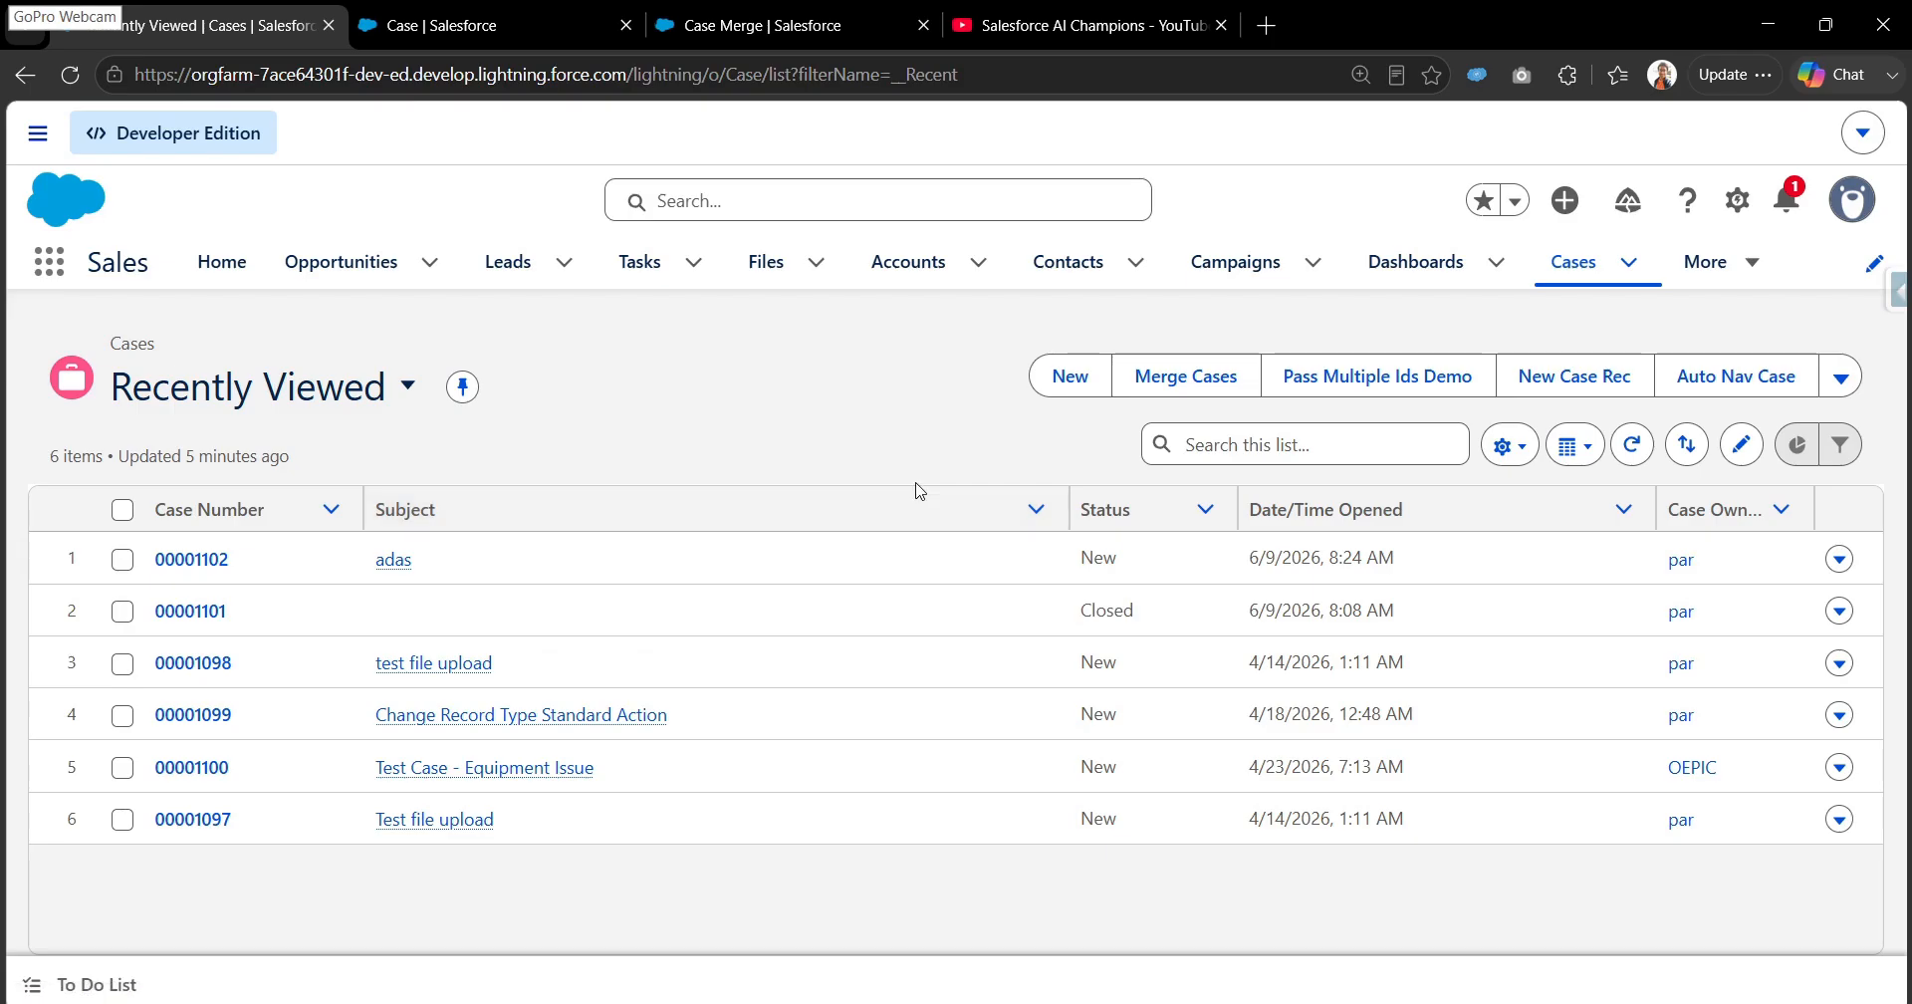
- Bring up the Case Merge setup page
left_click(817, 28)
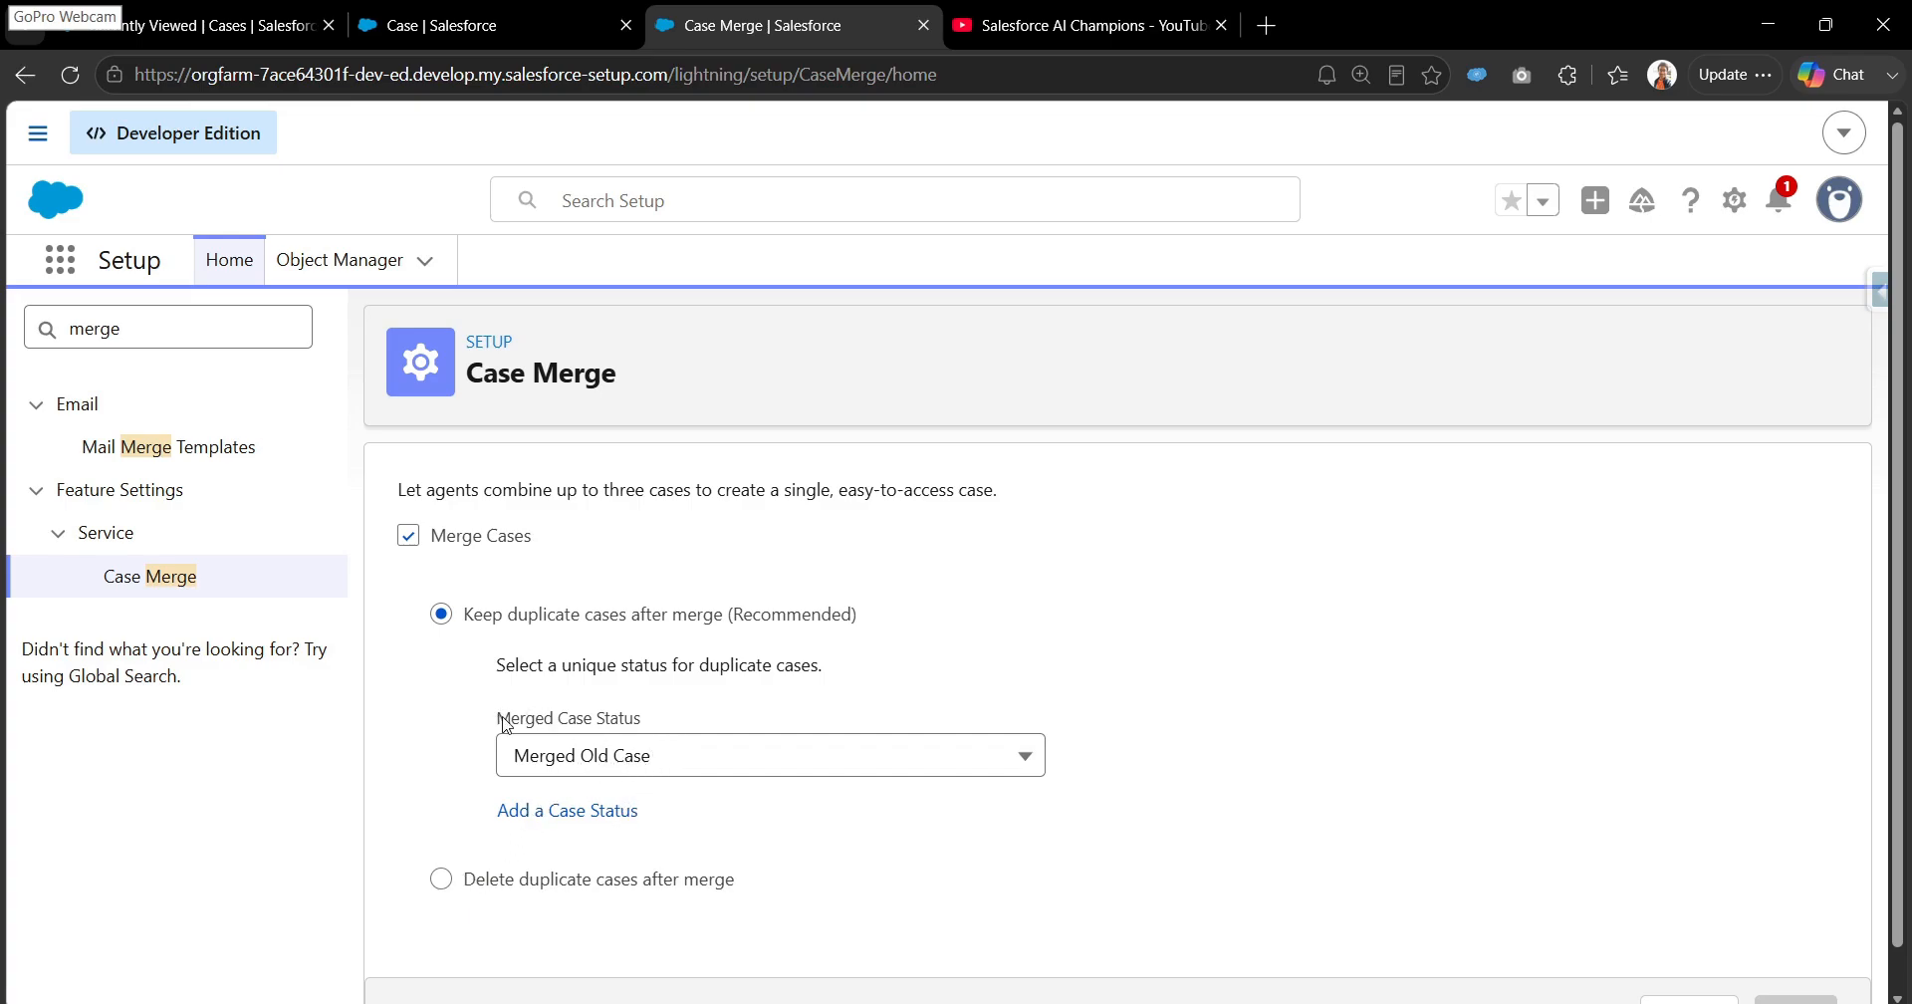
left_click_drag(497, 713, 640, 718)
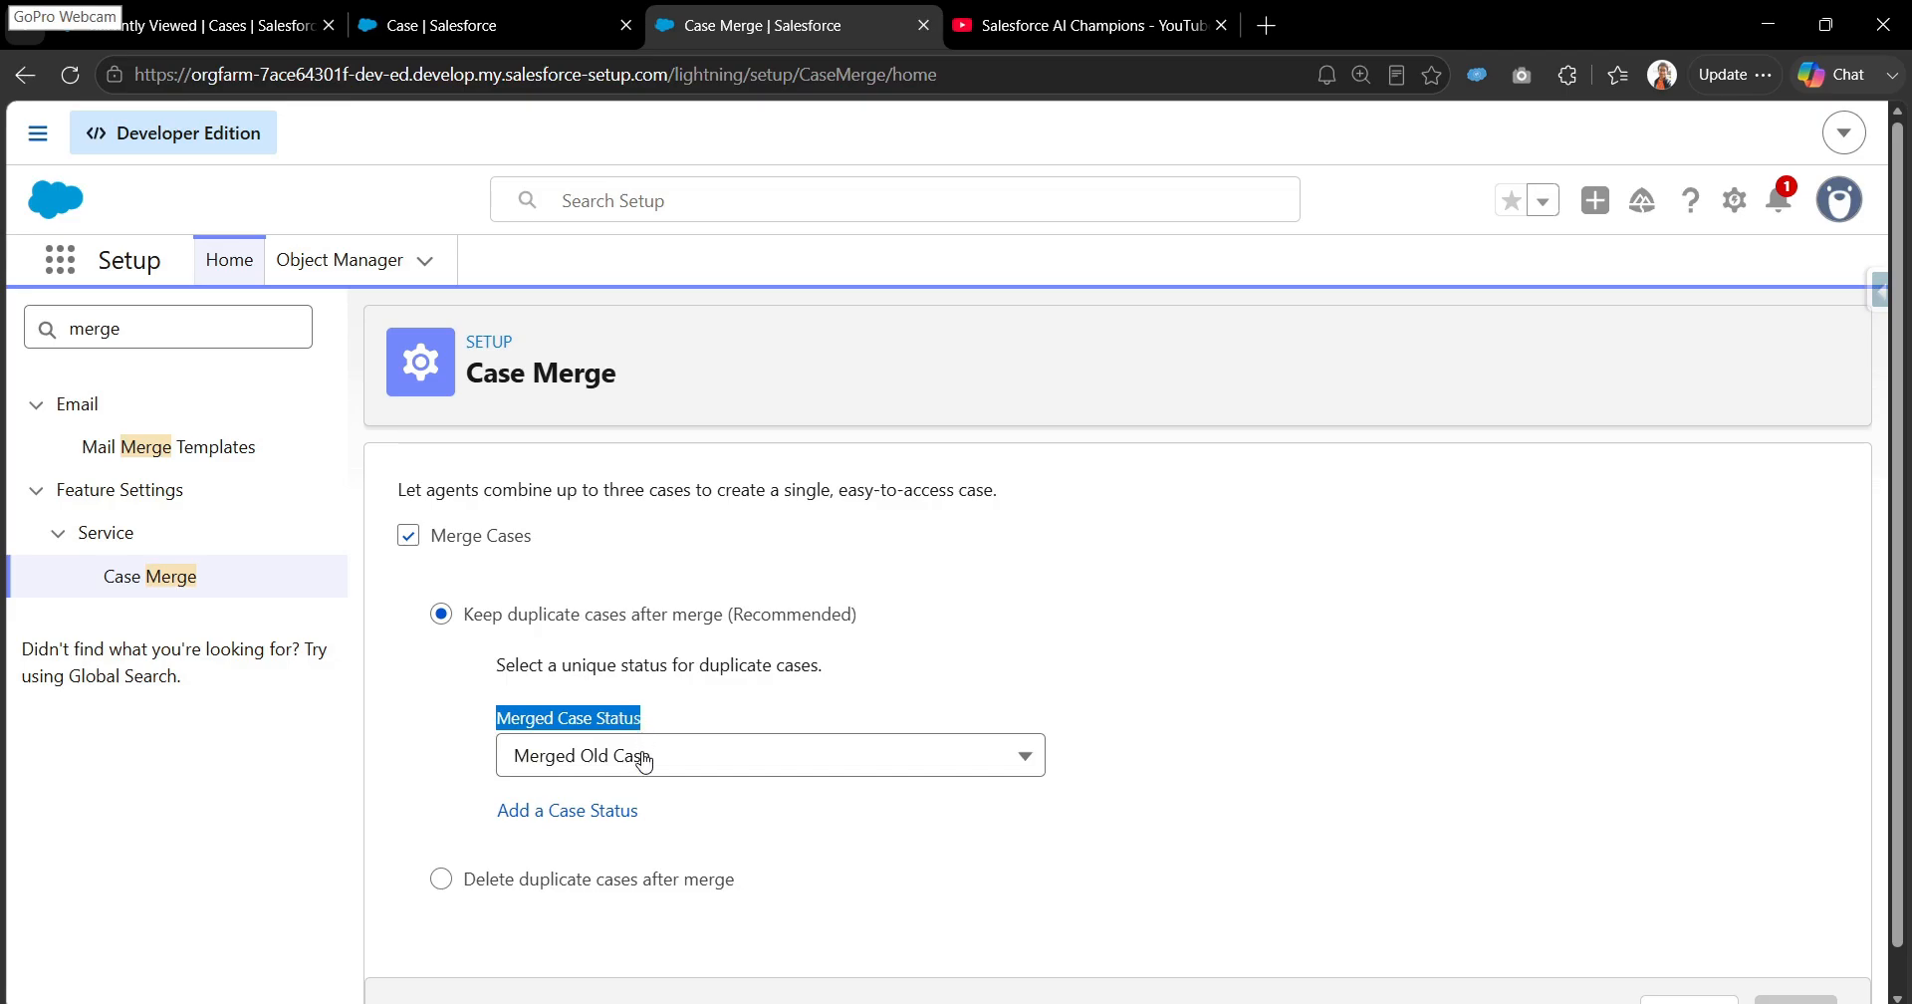
left_click(645, 761)
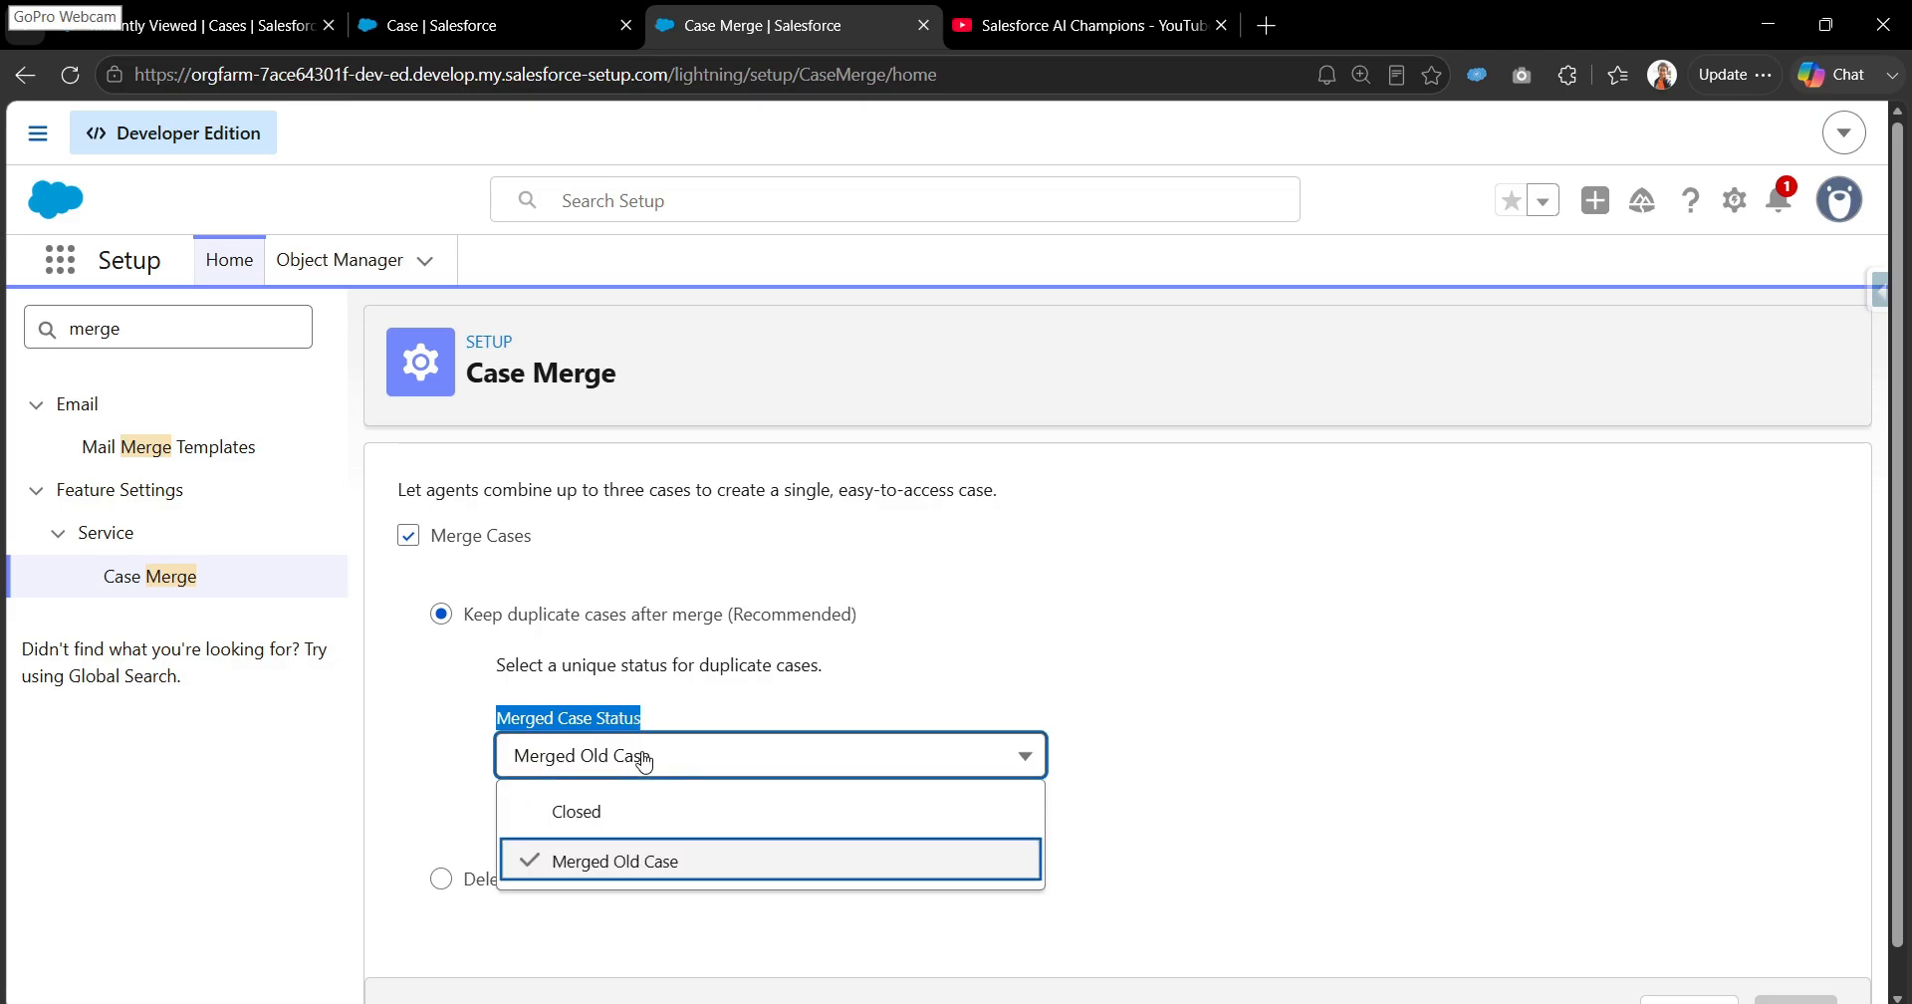
left_click(697, 816)
left_click(713, 762)
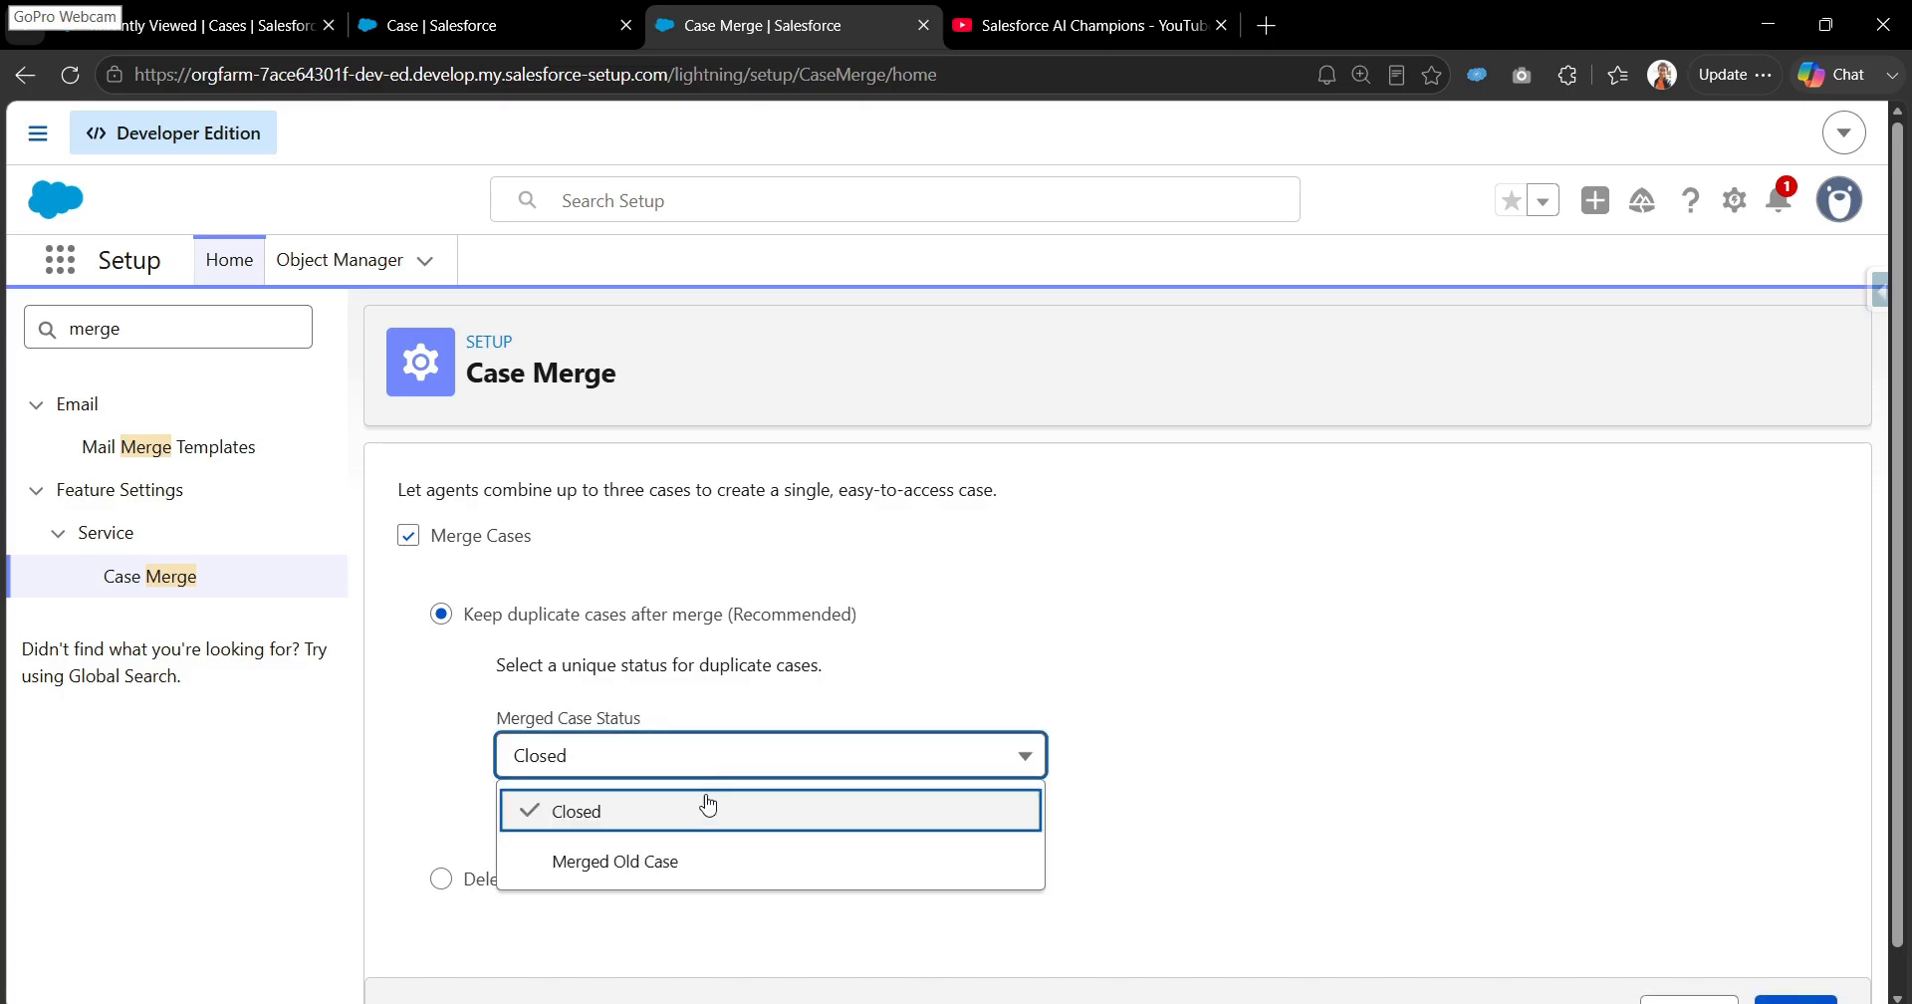
left_click(697, 862)
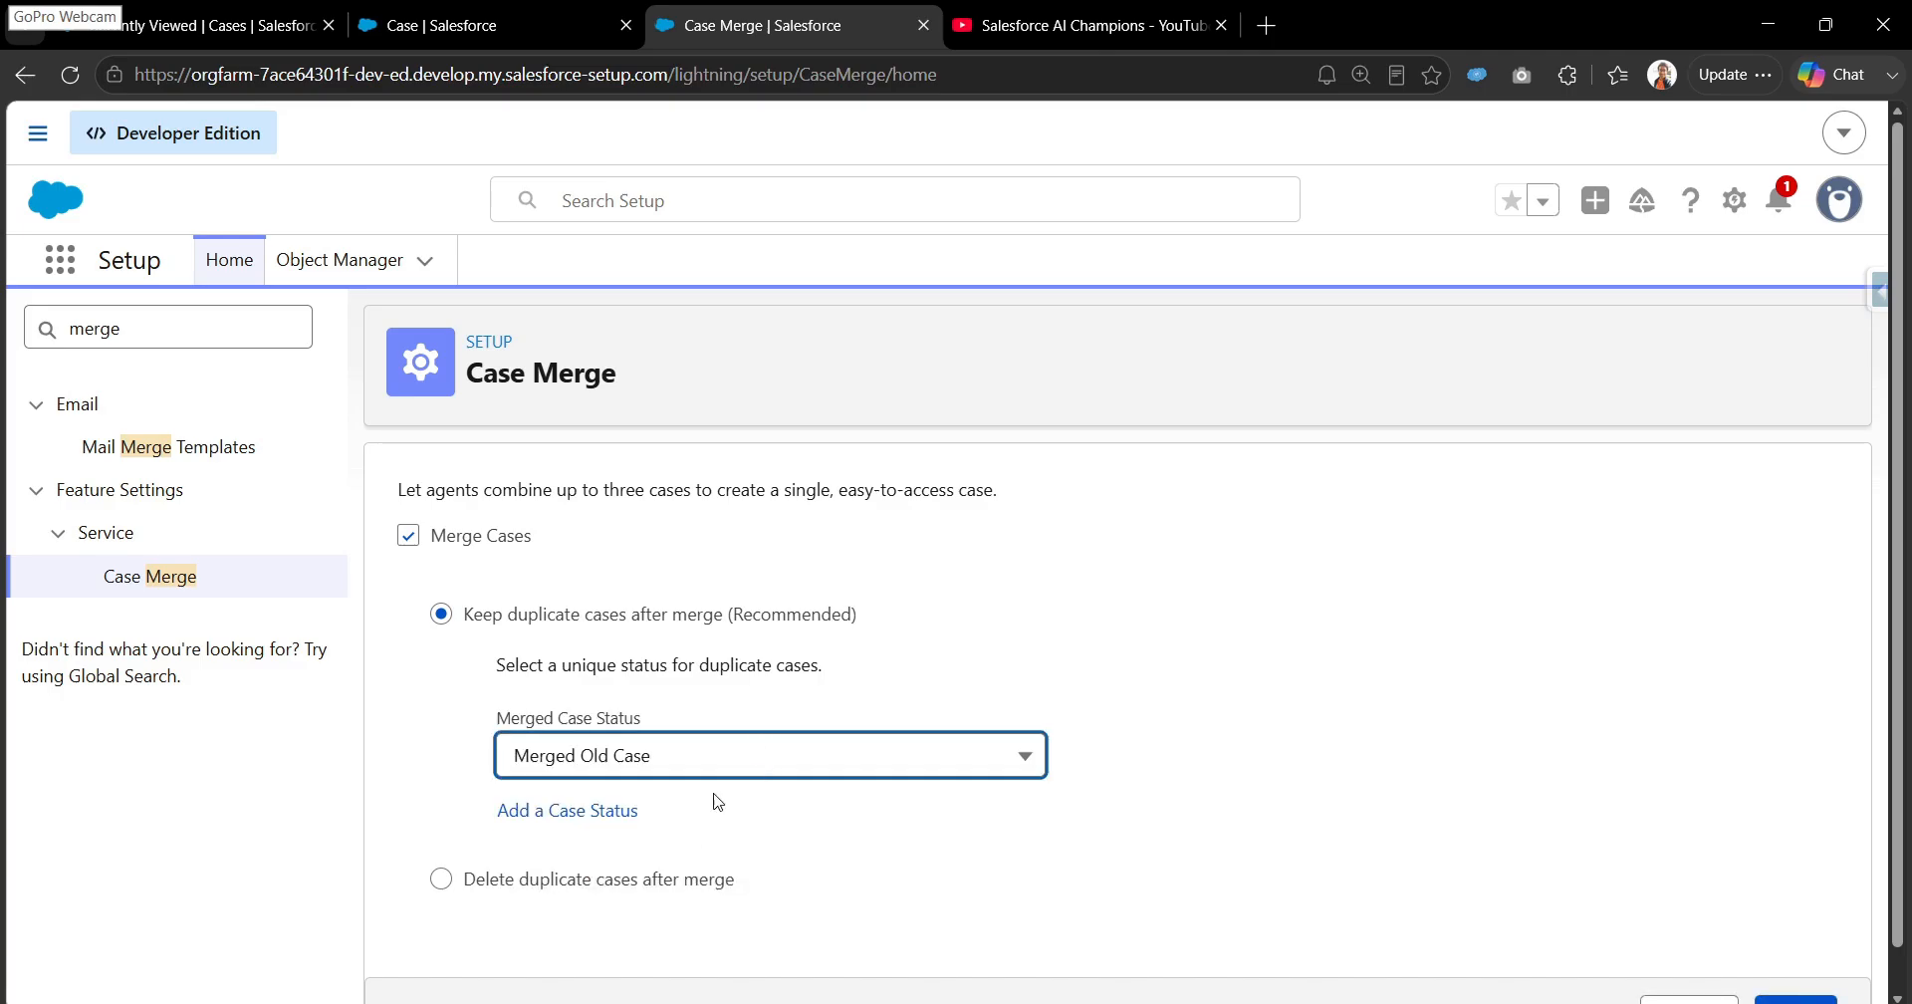
left_click(607, 813)
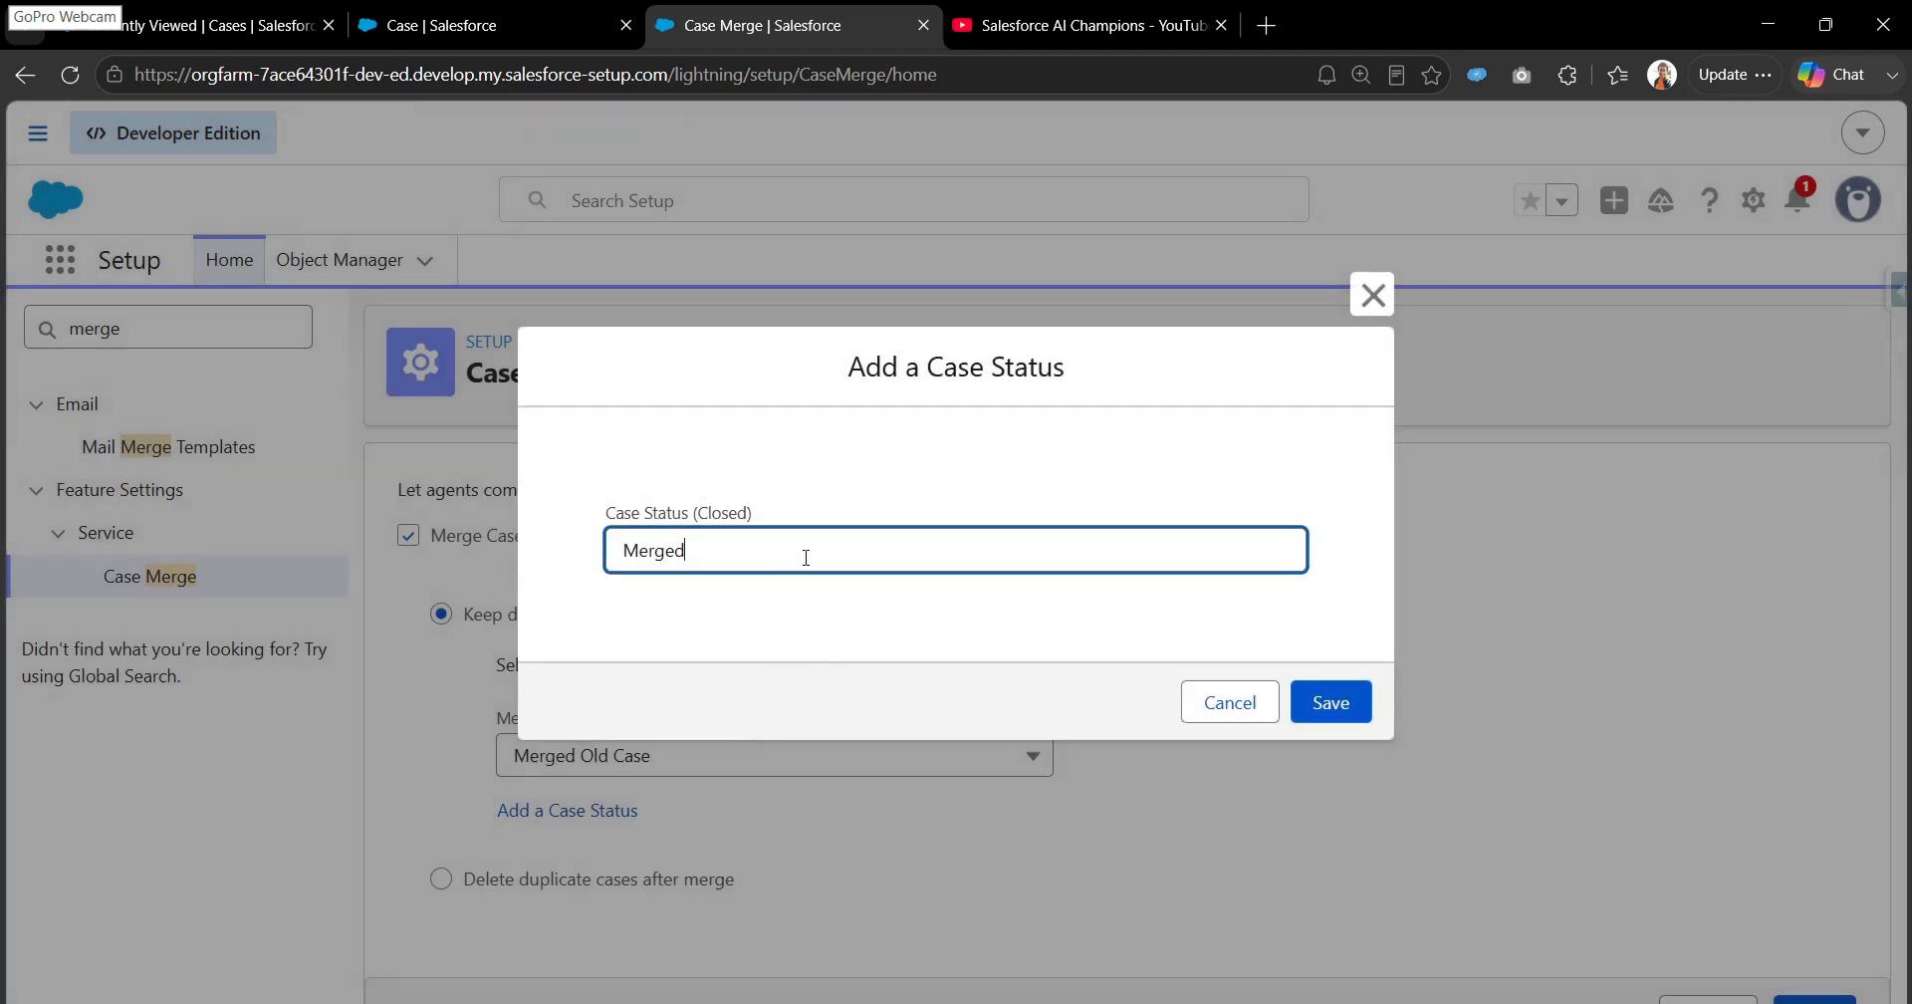
left_click(1231, 702)
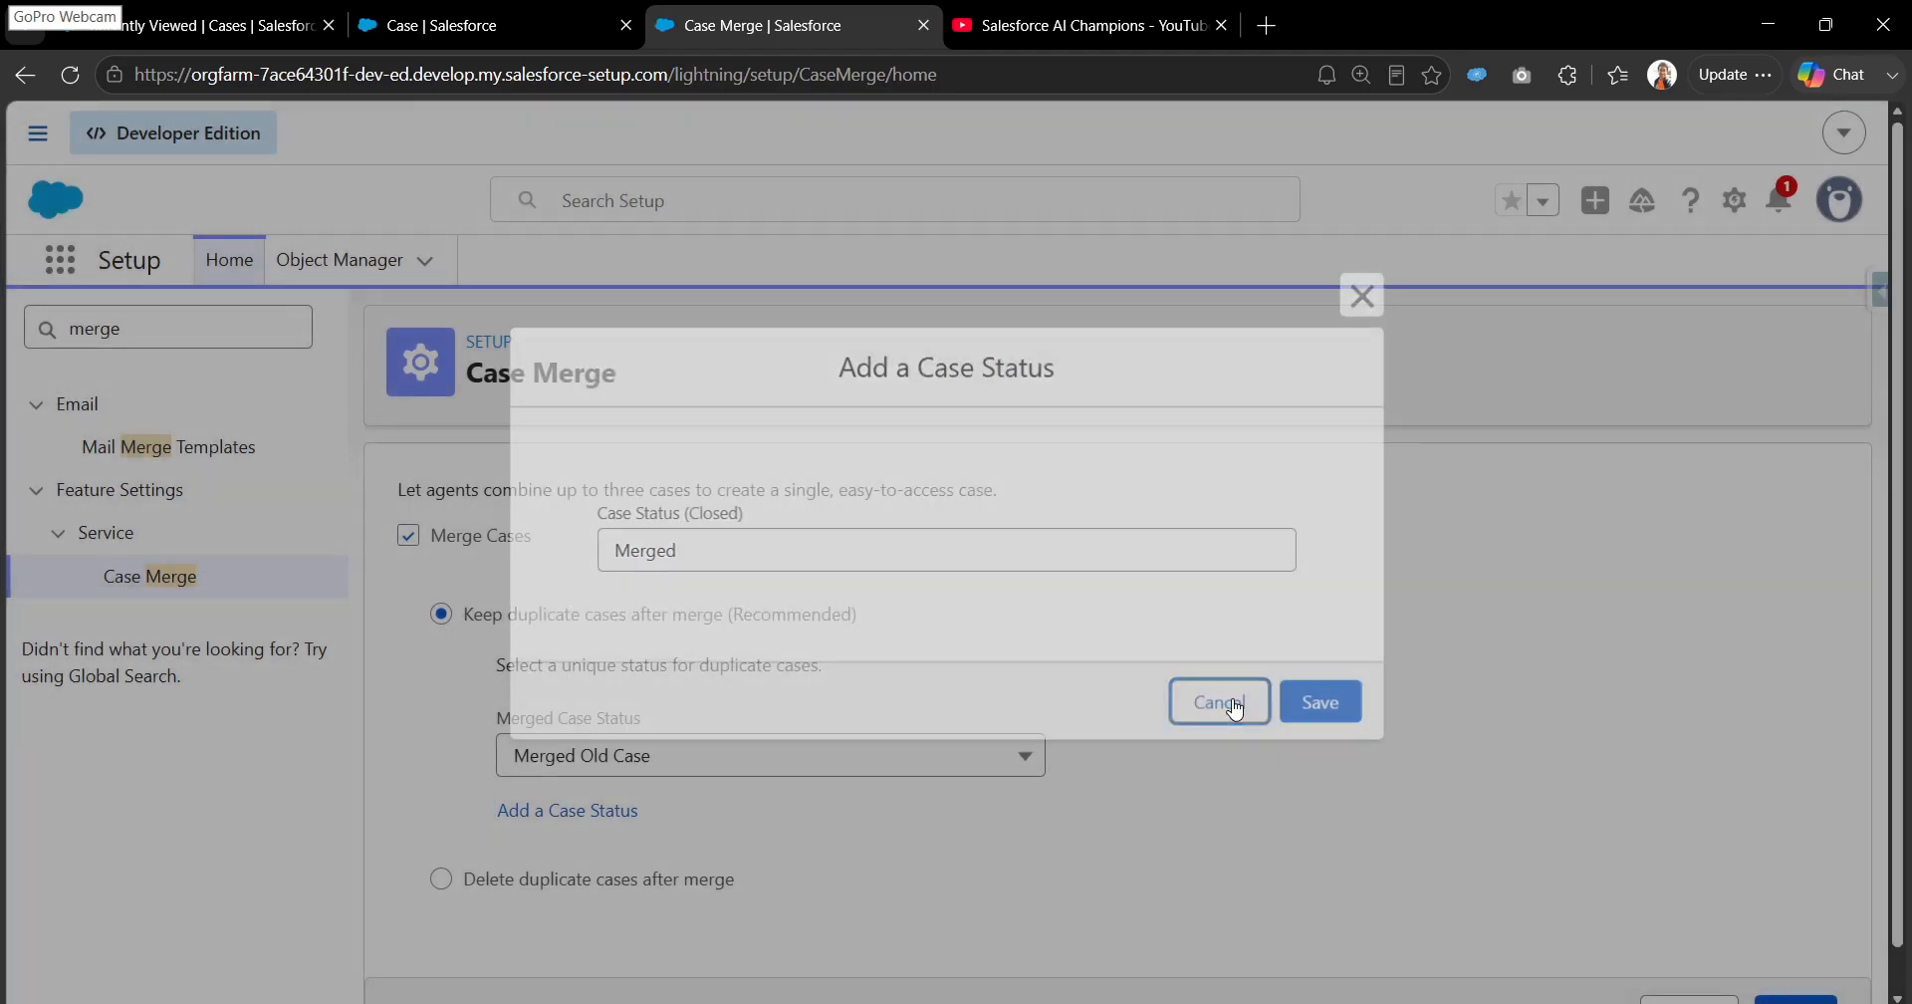
- Set the Merged Case Status for kept duplicate cases to Closed and save the case merge settings
left_click(770, 768)
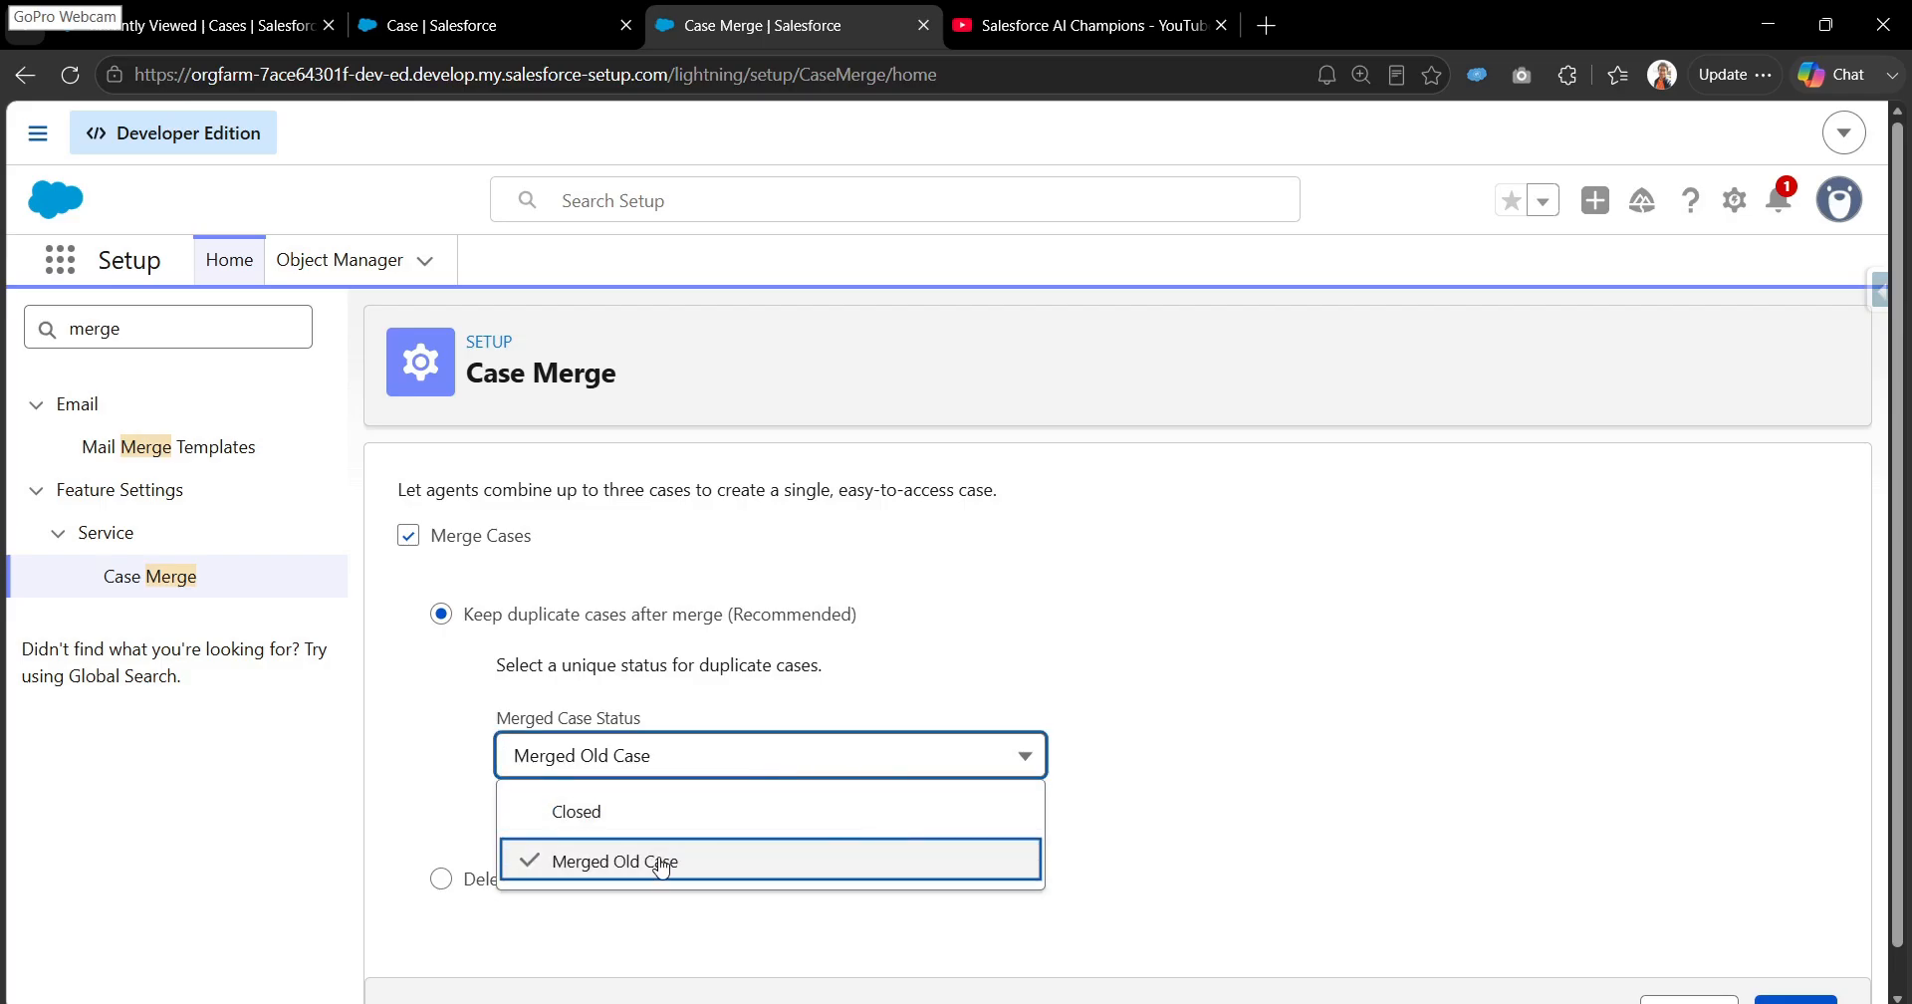
left_click(762, 824)
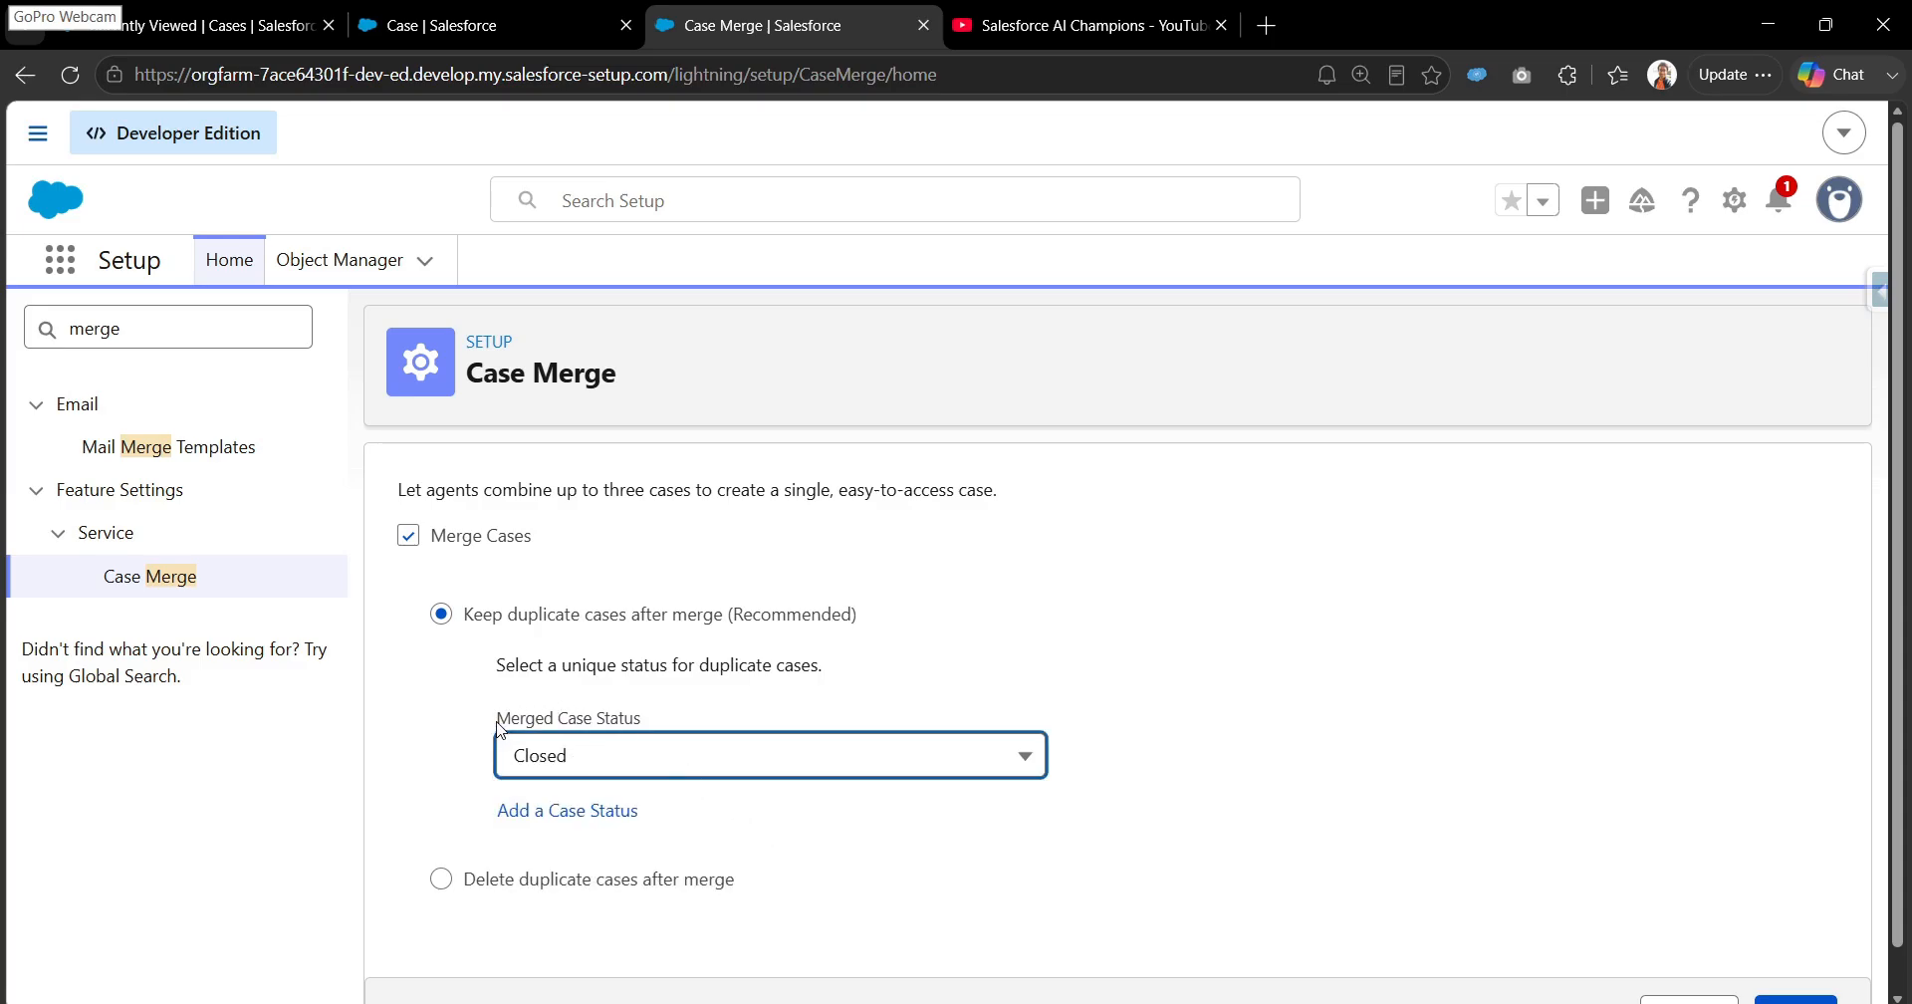
left_click_drag(498, 721, 659, 713)
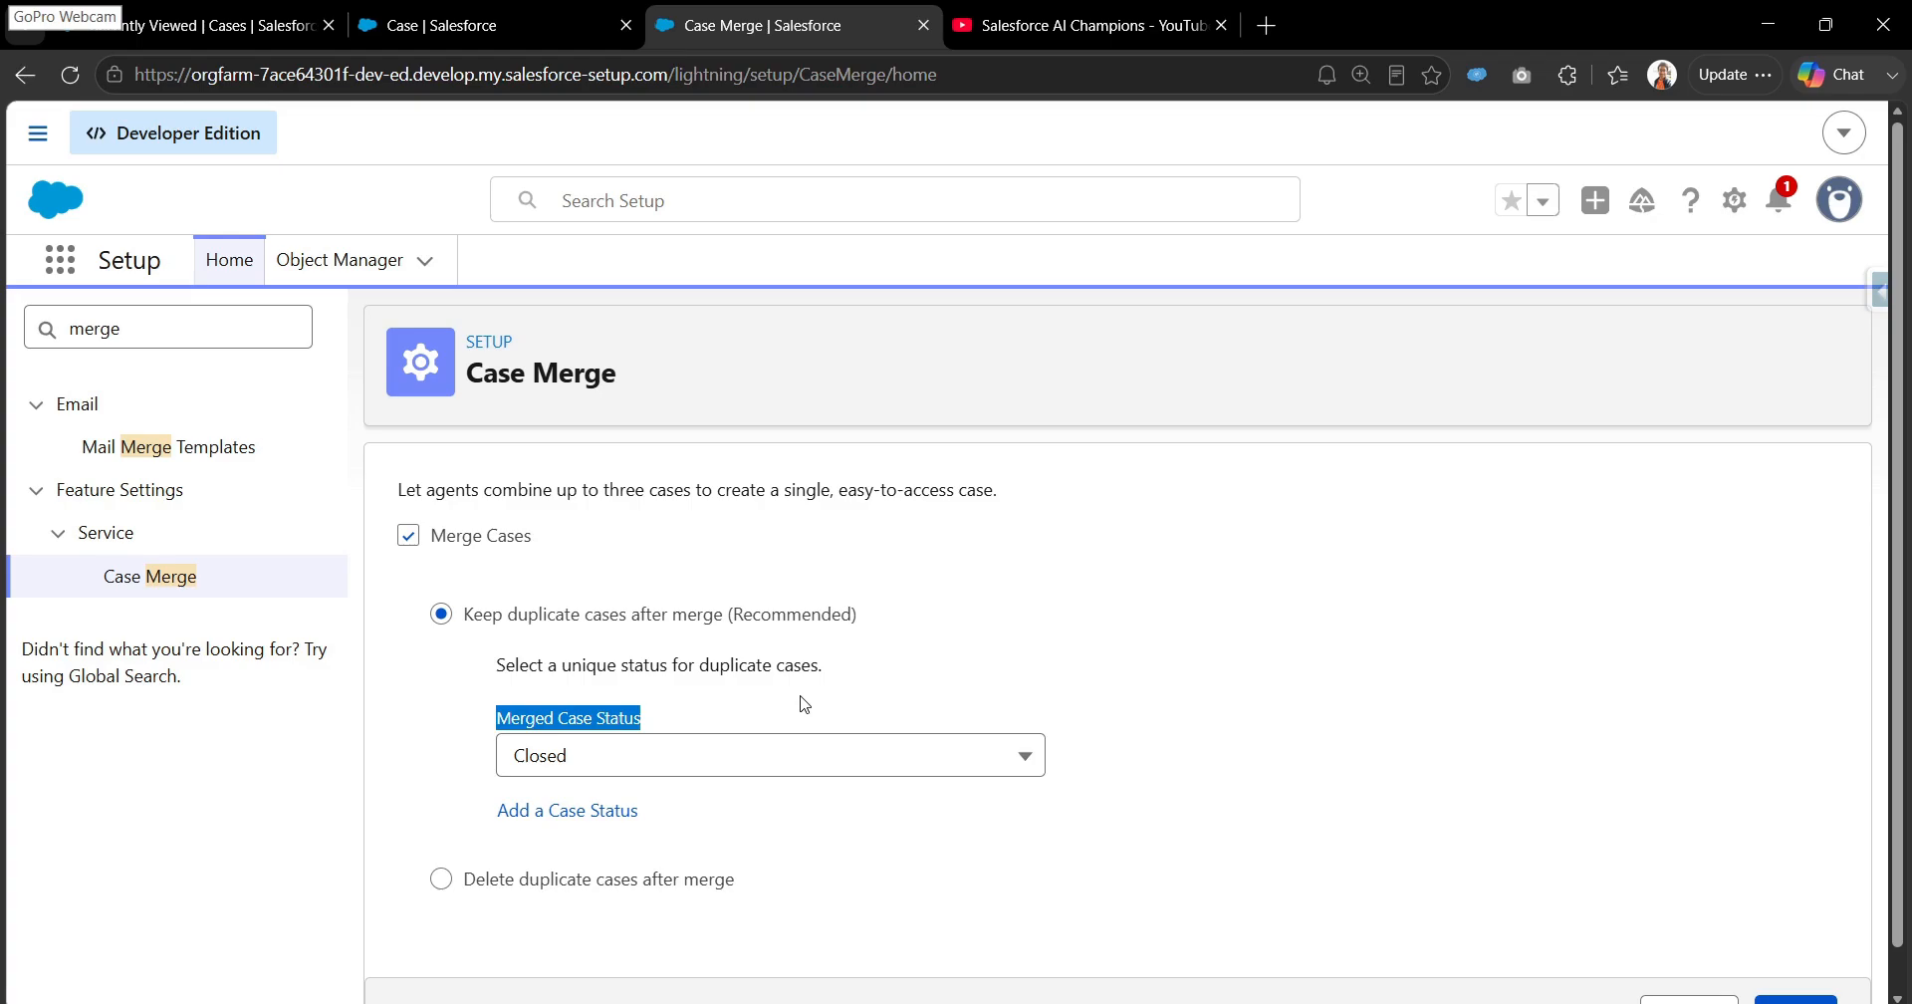
left_click(709, 706)
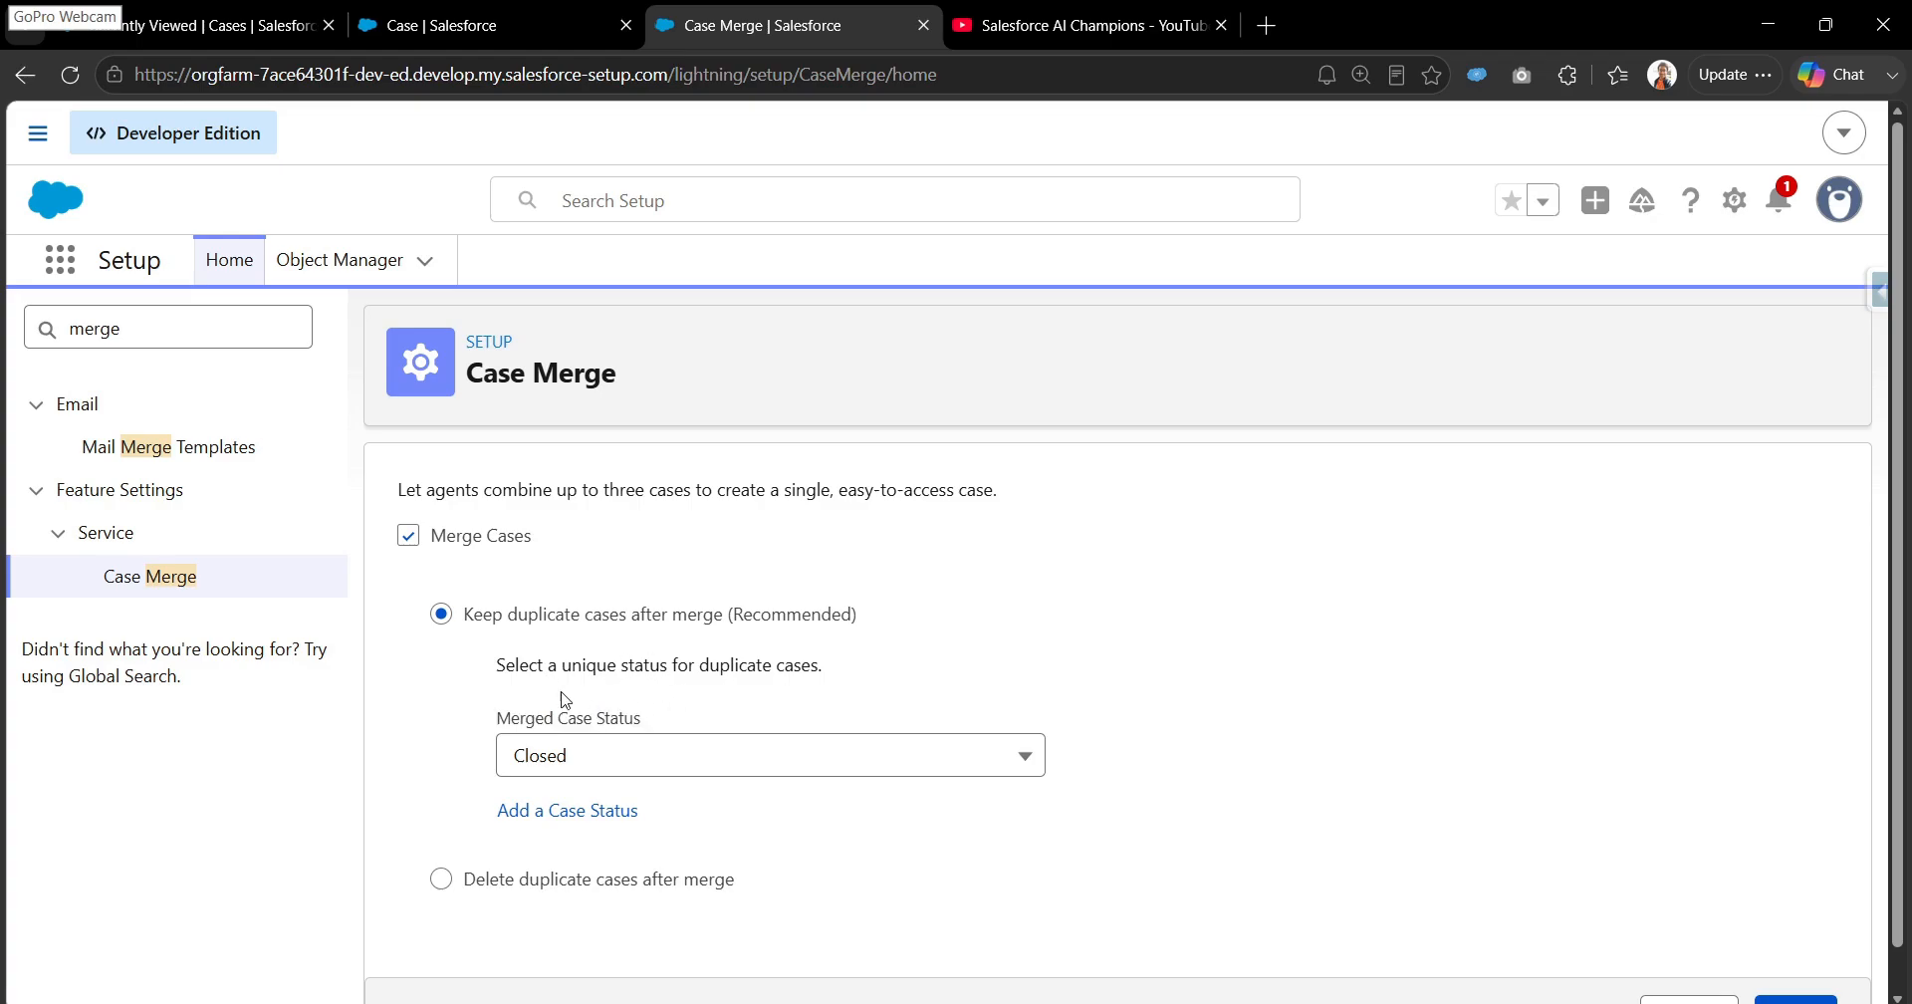
scroll(1867, 619, "down", 1)
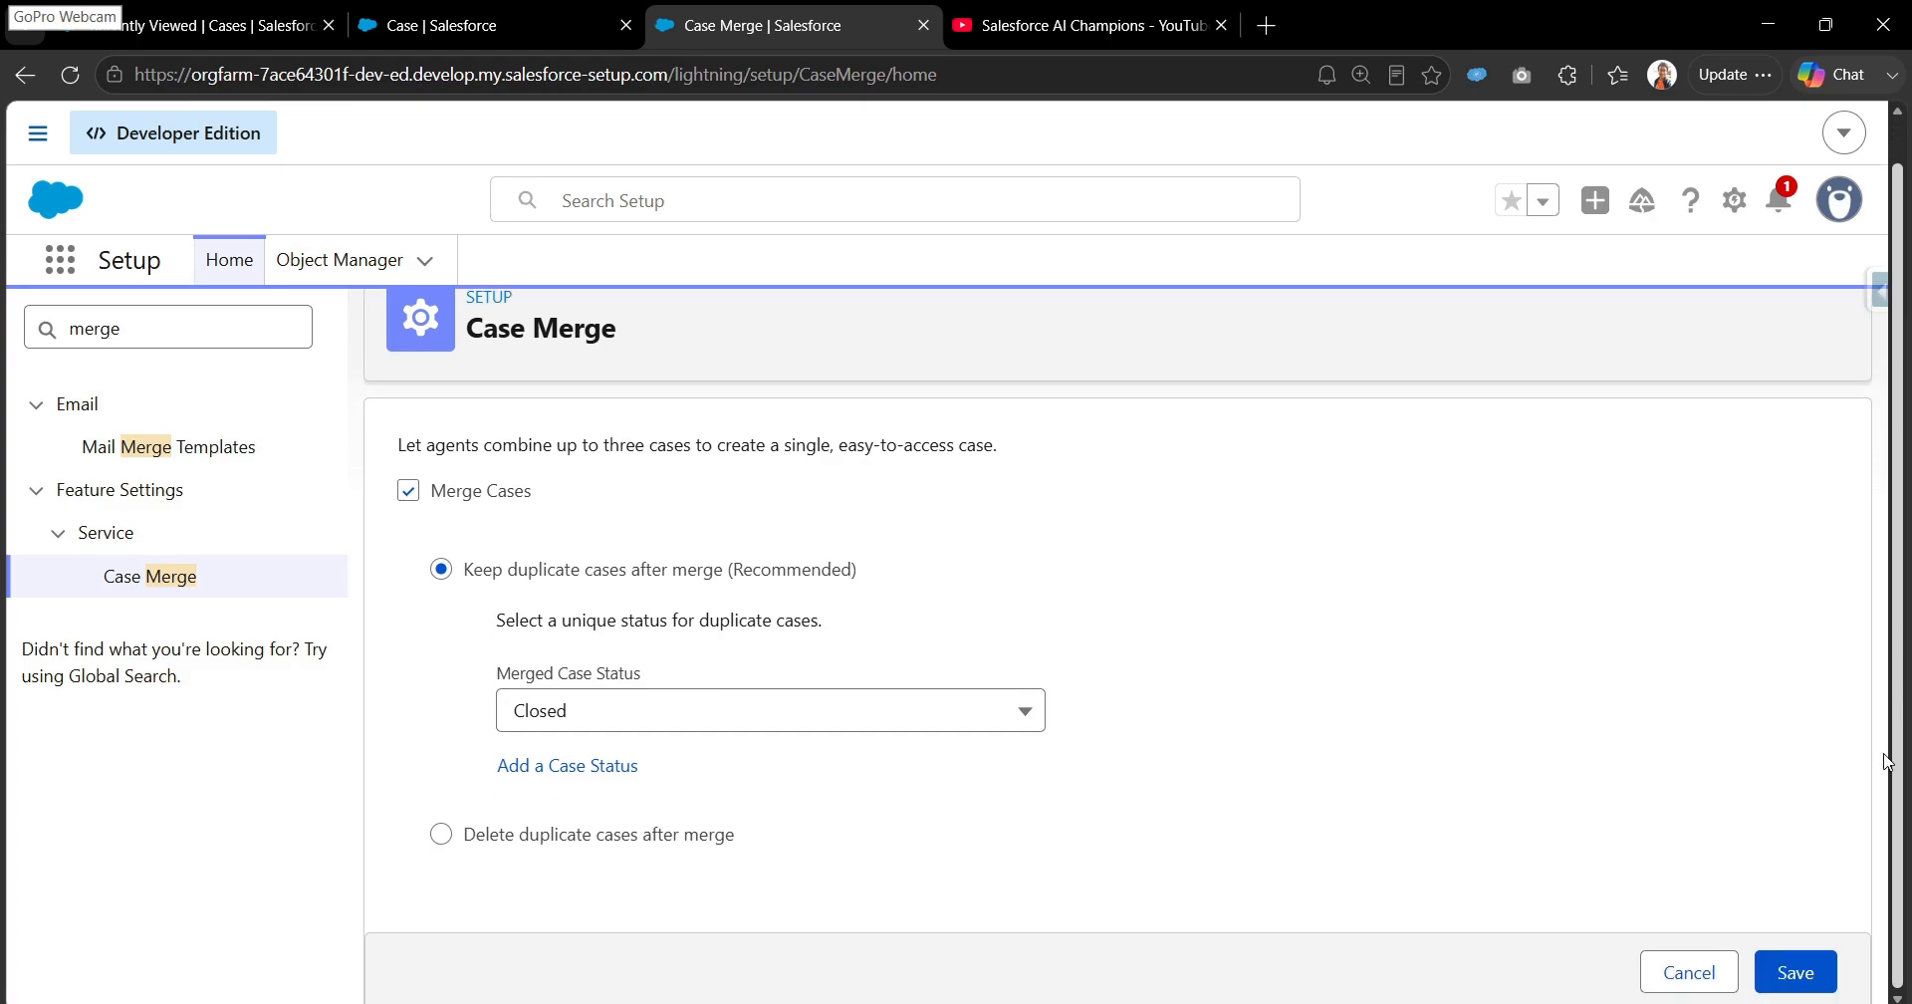
left_click(1778, 969)
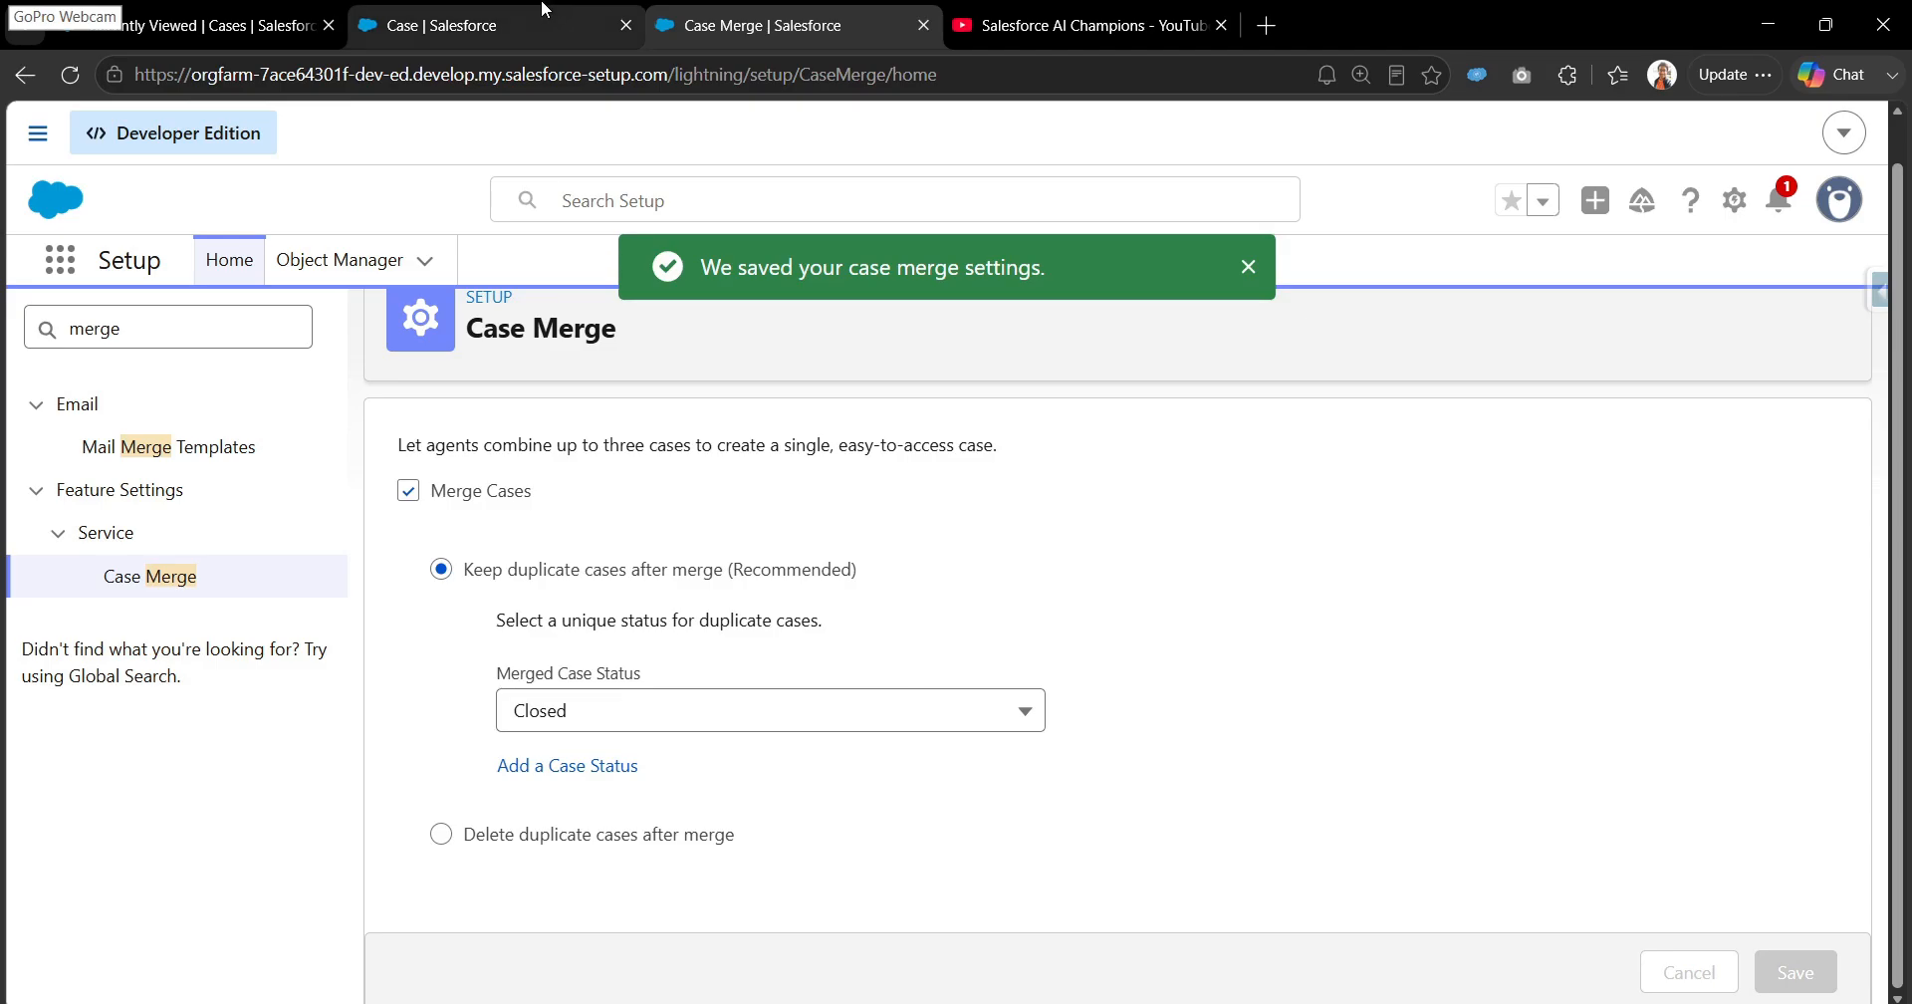
- Open the Case object's List View button layout for editing and examine the Merge Cases [MassMergeCase] standard button
left_click(478, 25)
left_click(200, 25)
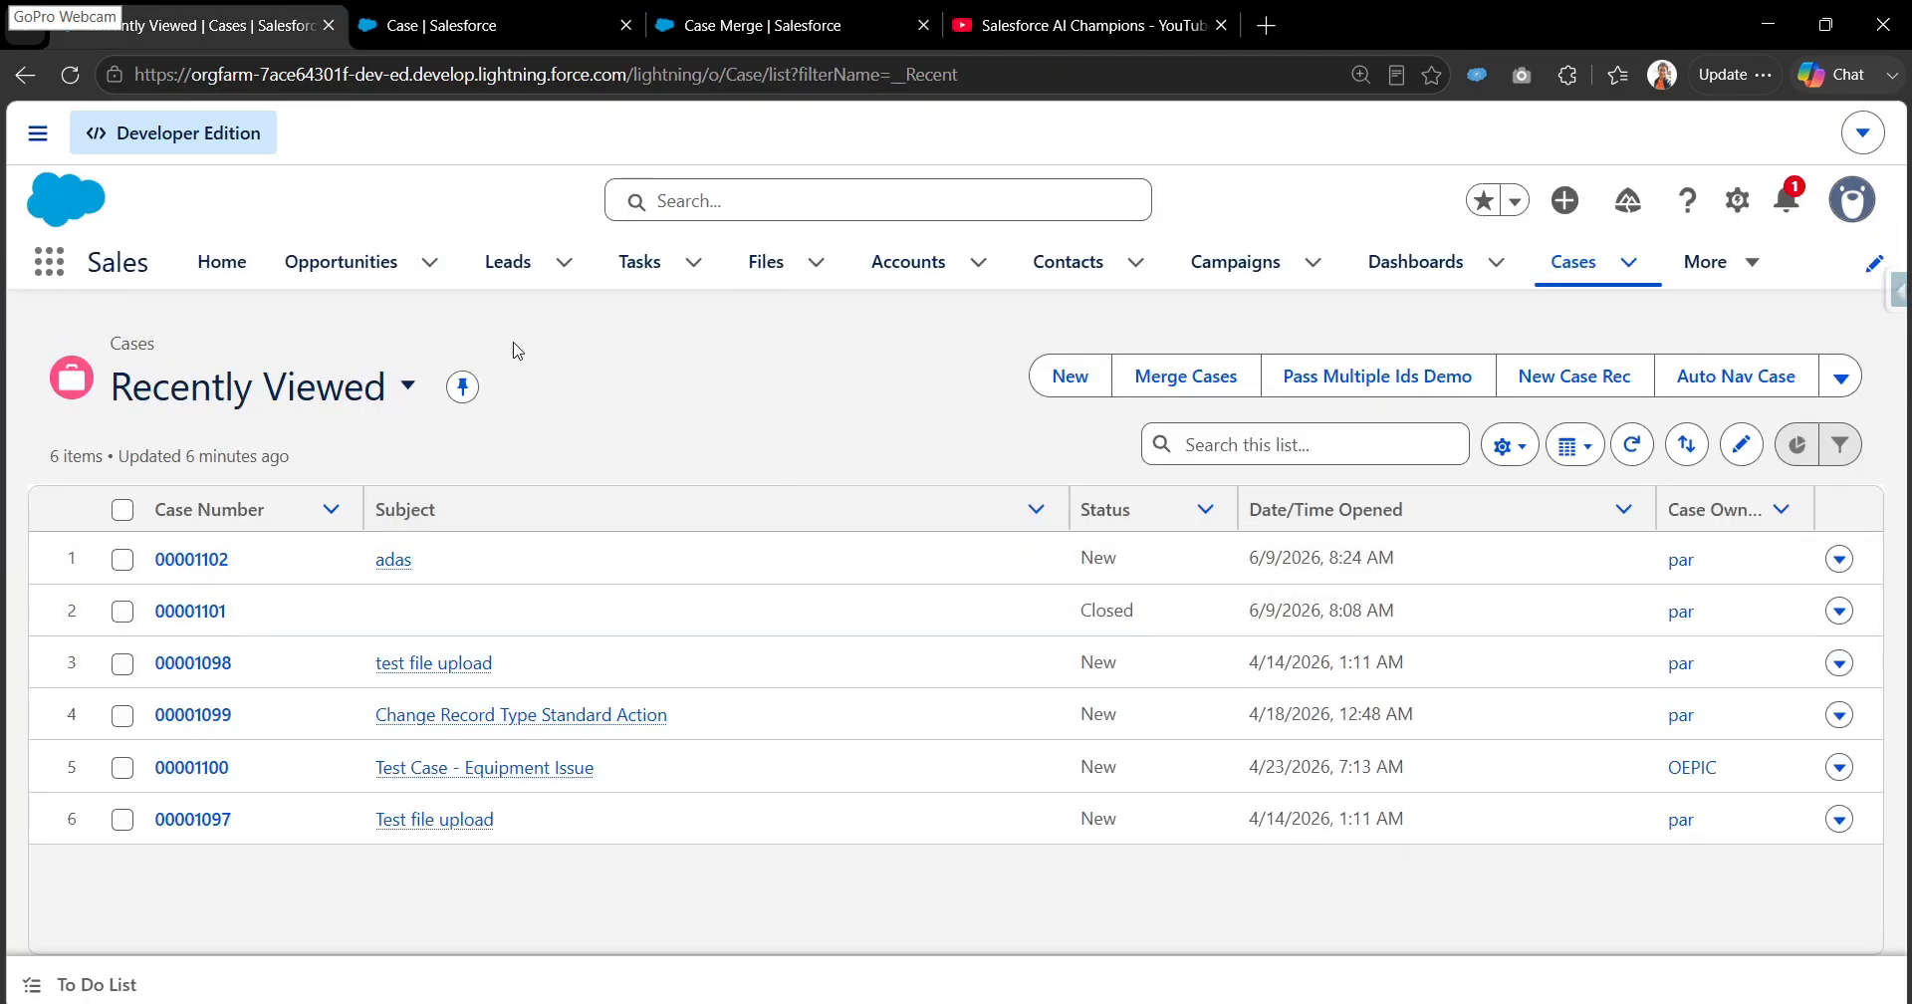
left_click(1160, 376)
left_click(470, 8)
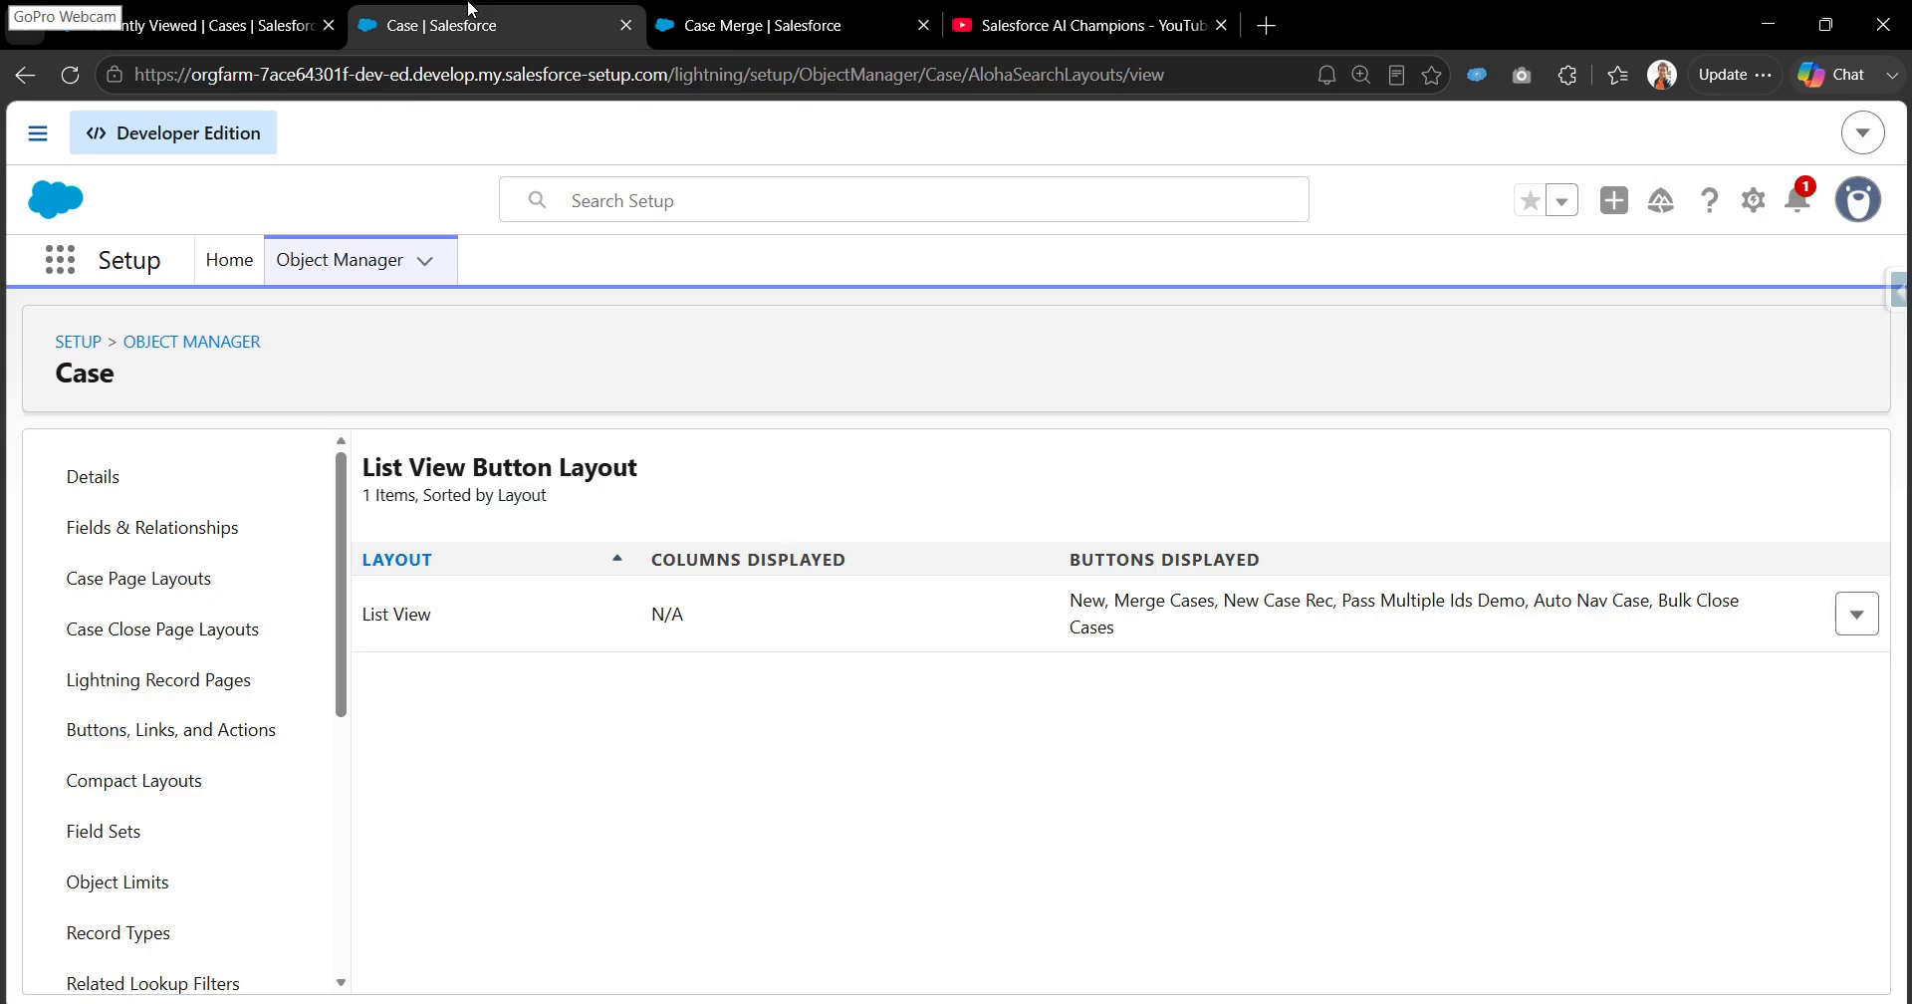
scroll(110, 586, "down", 5)
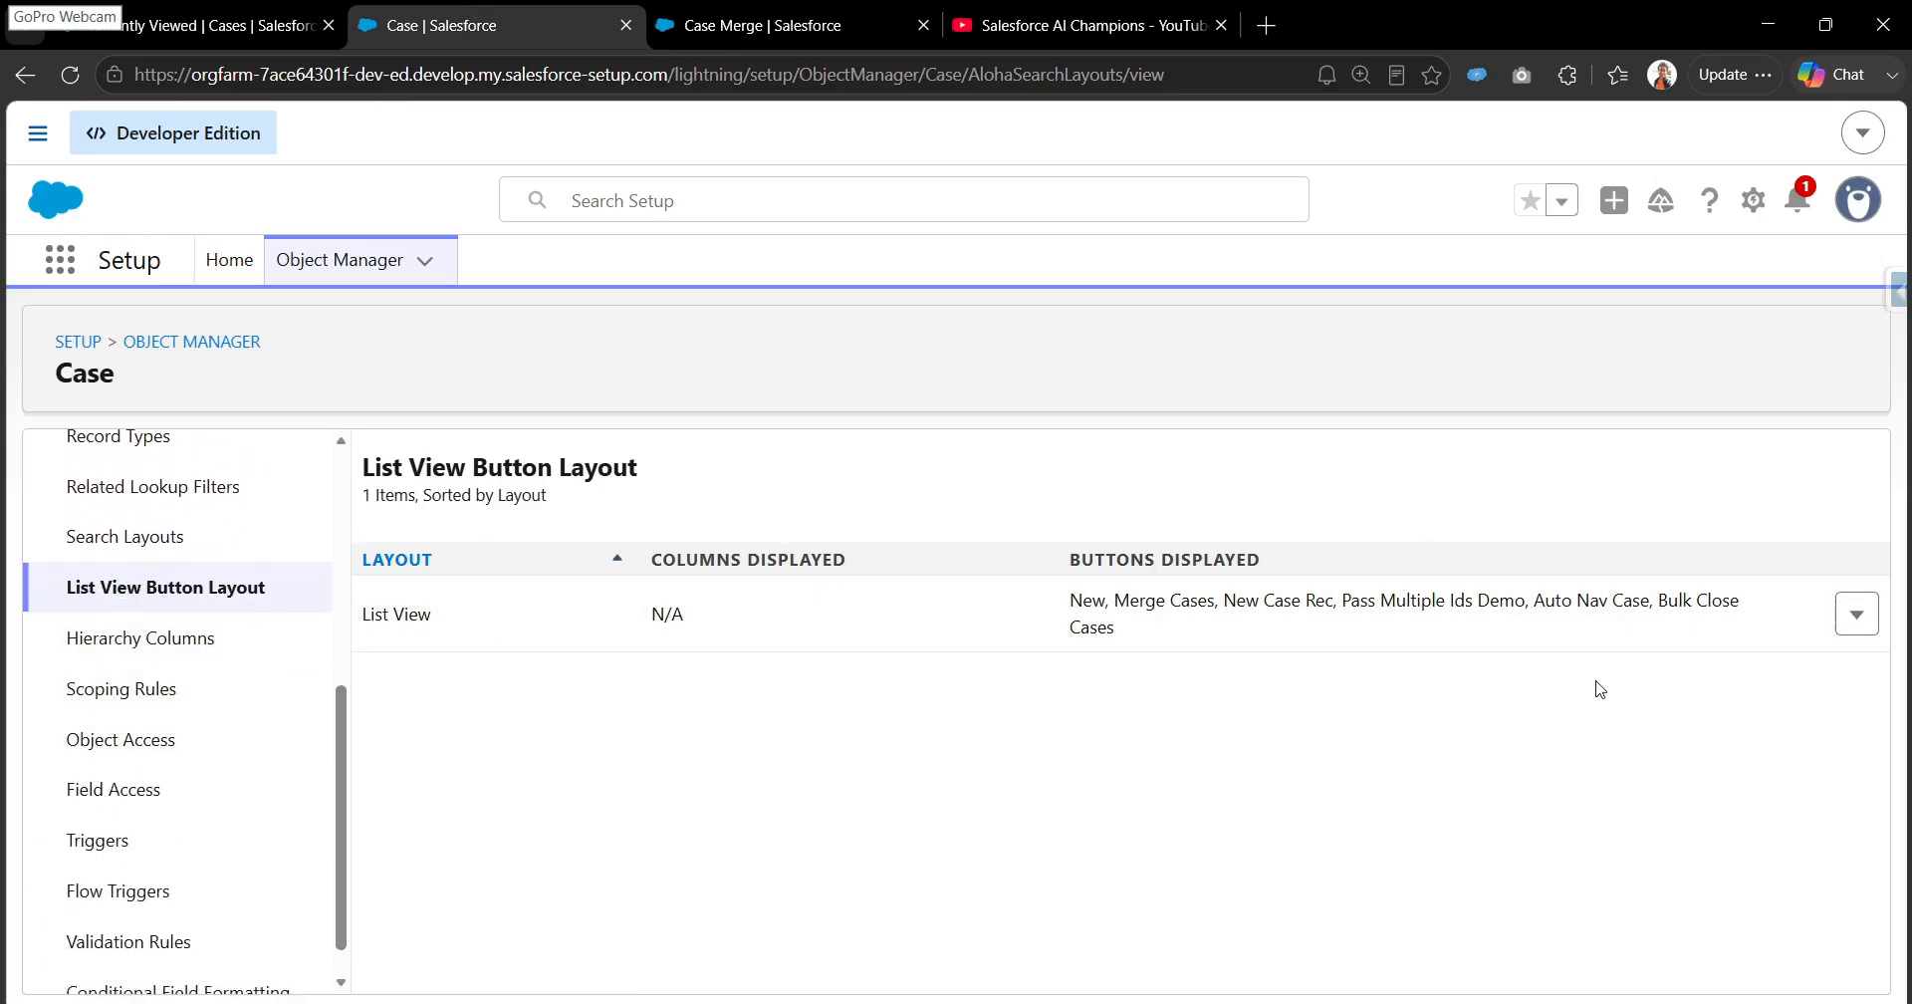
left_click(1856, 614)
left_click(1822, 668)
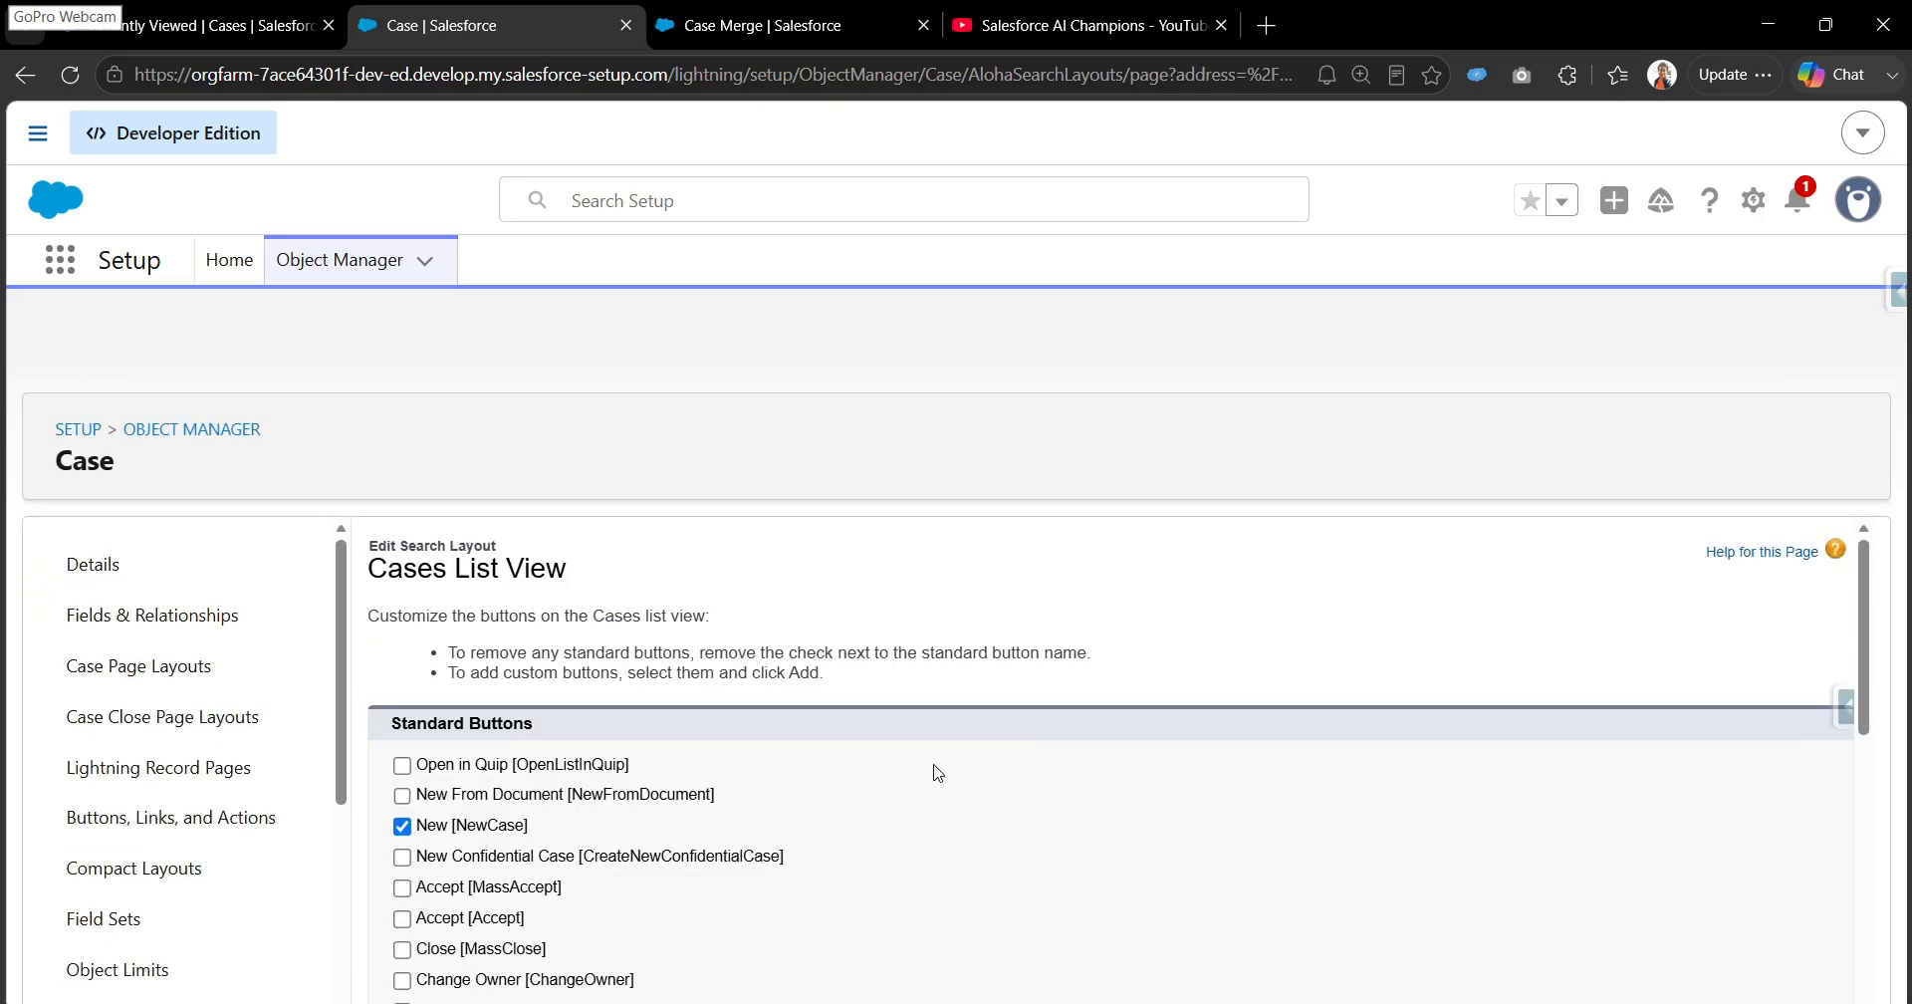
scroll(912, 775, "down", 4)
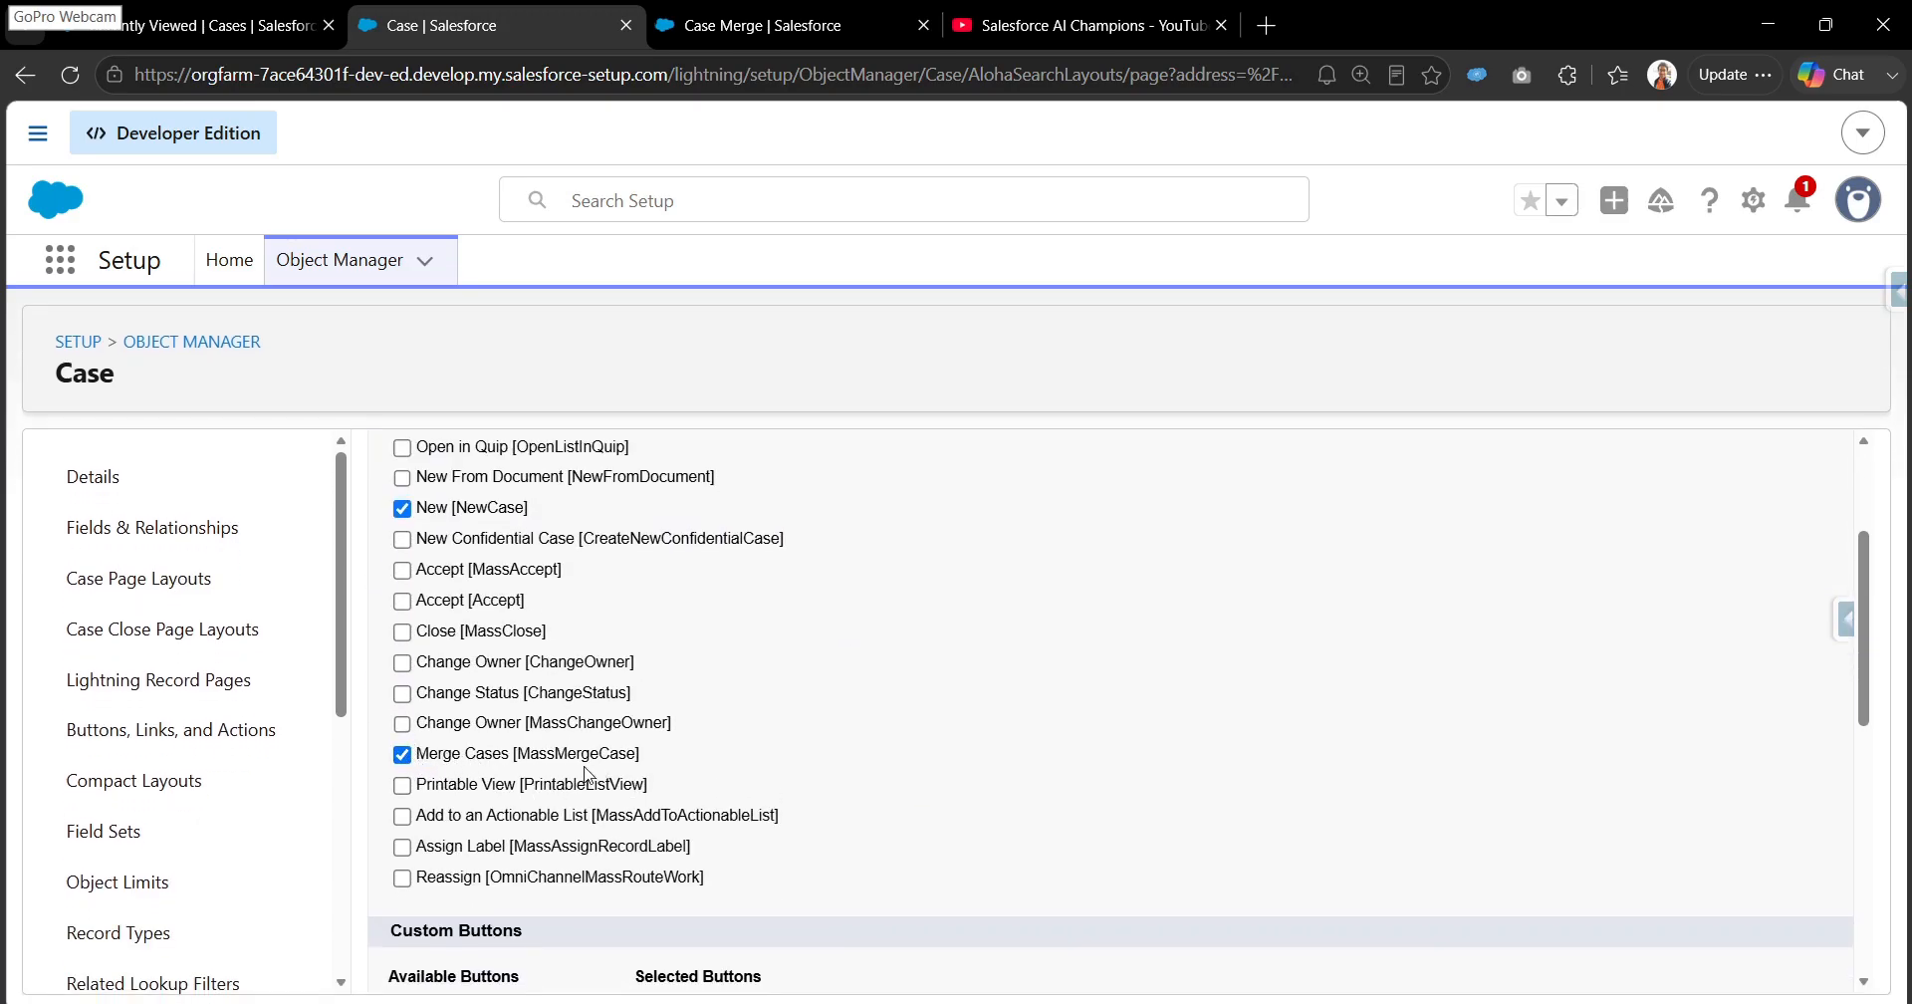
left_click_drag(520, 757, 640, 757)
left_click(730, 764)
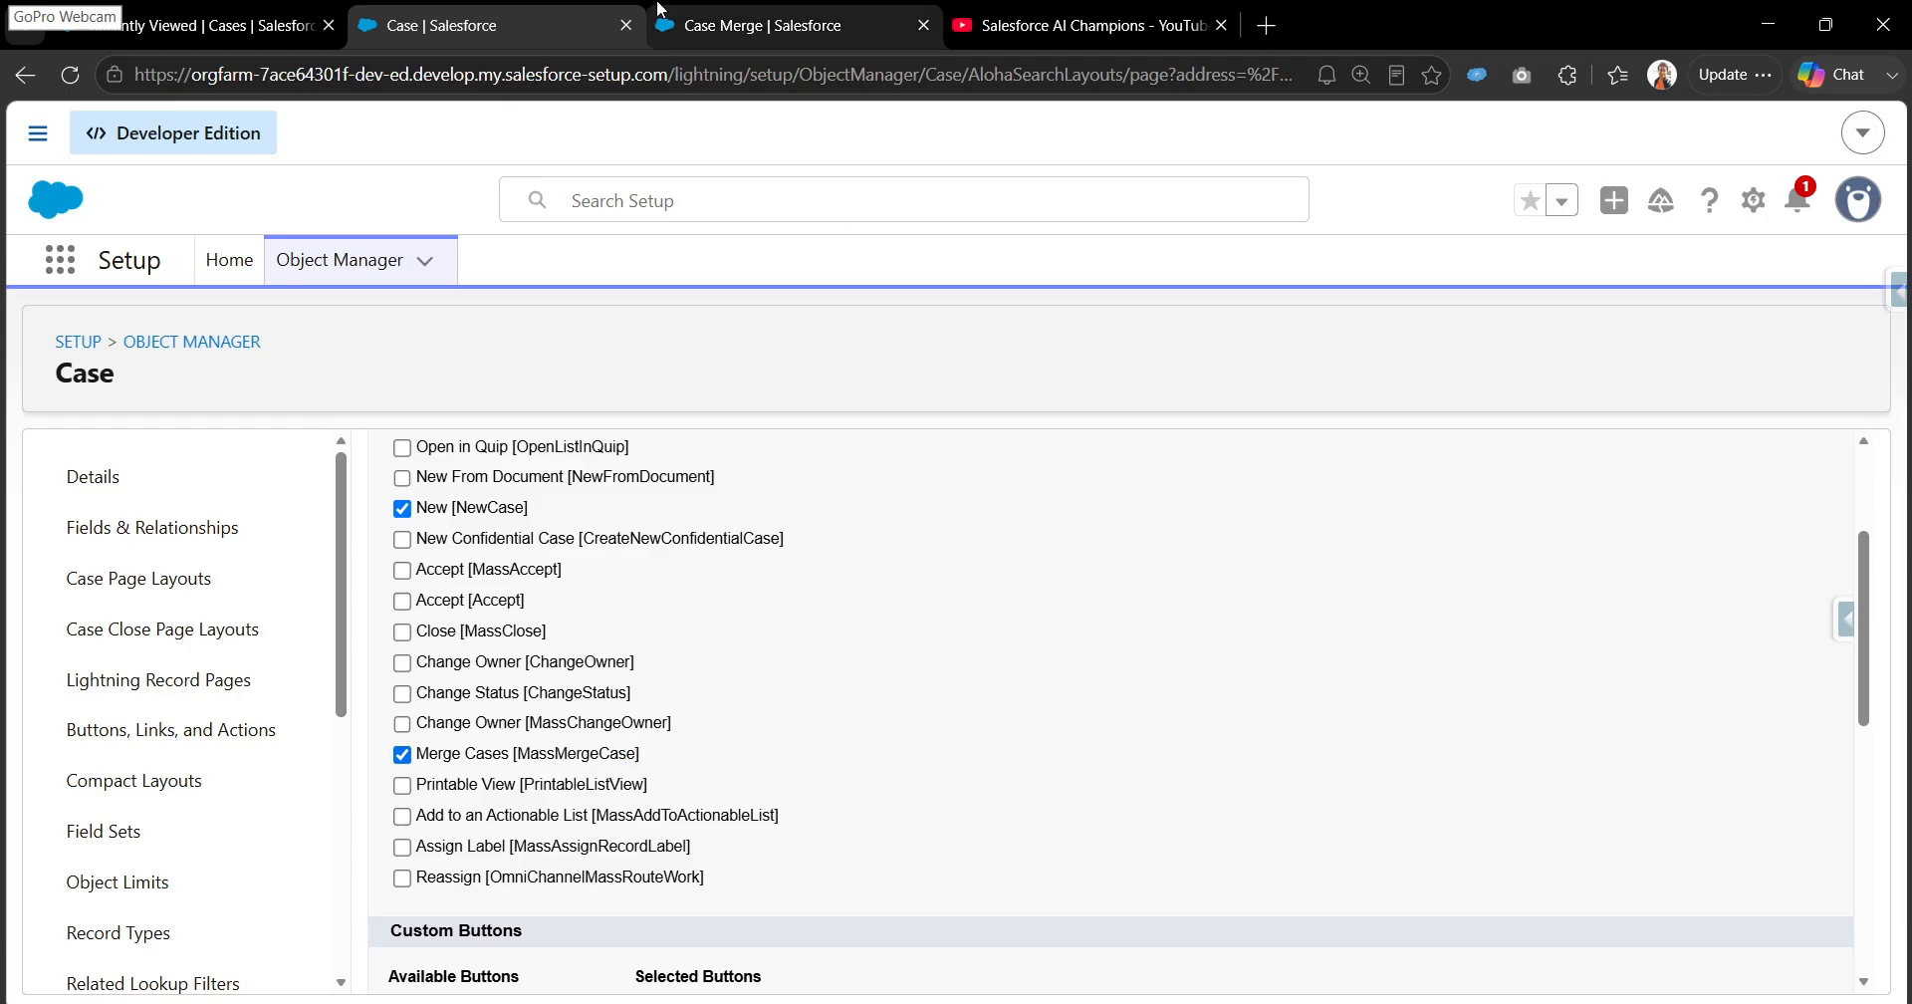
- Start a new case from the Cases list with the Customer Case record type
left_click(264, 28)
left_click(1074, 379)
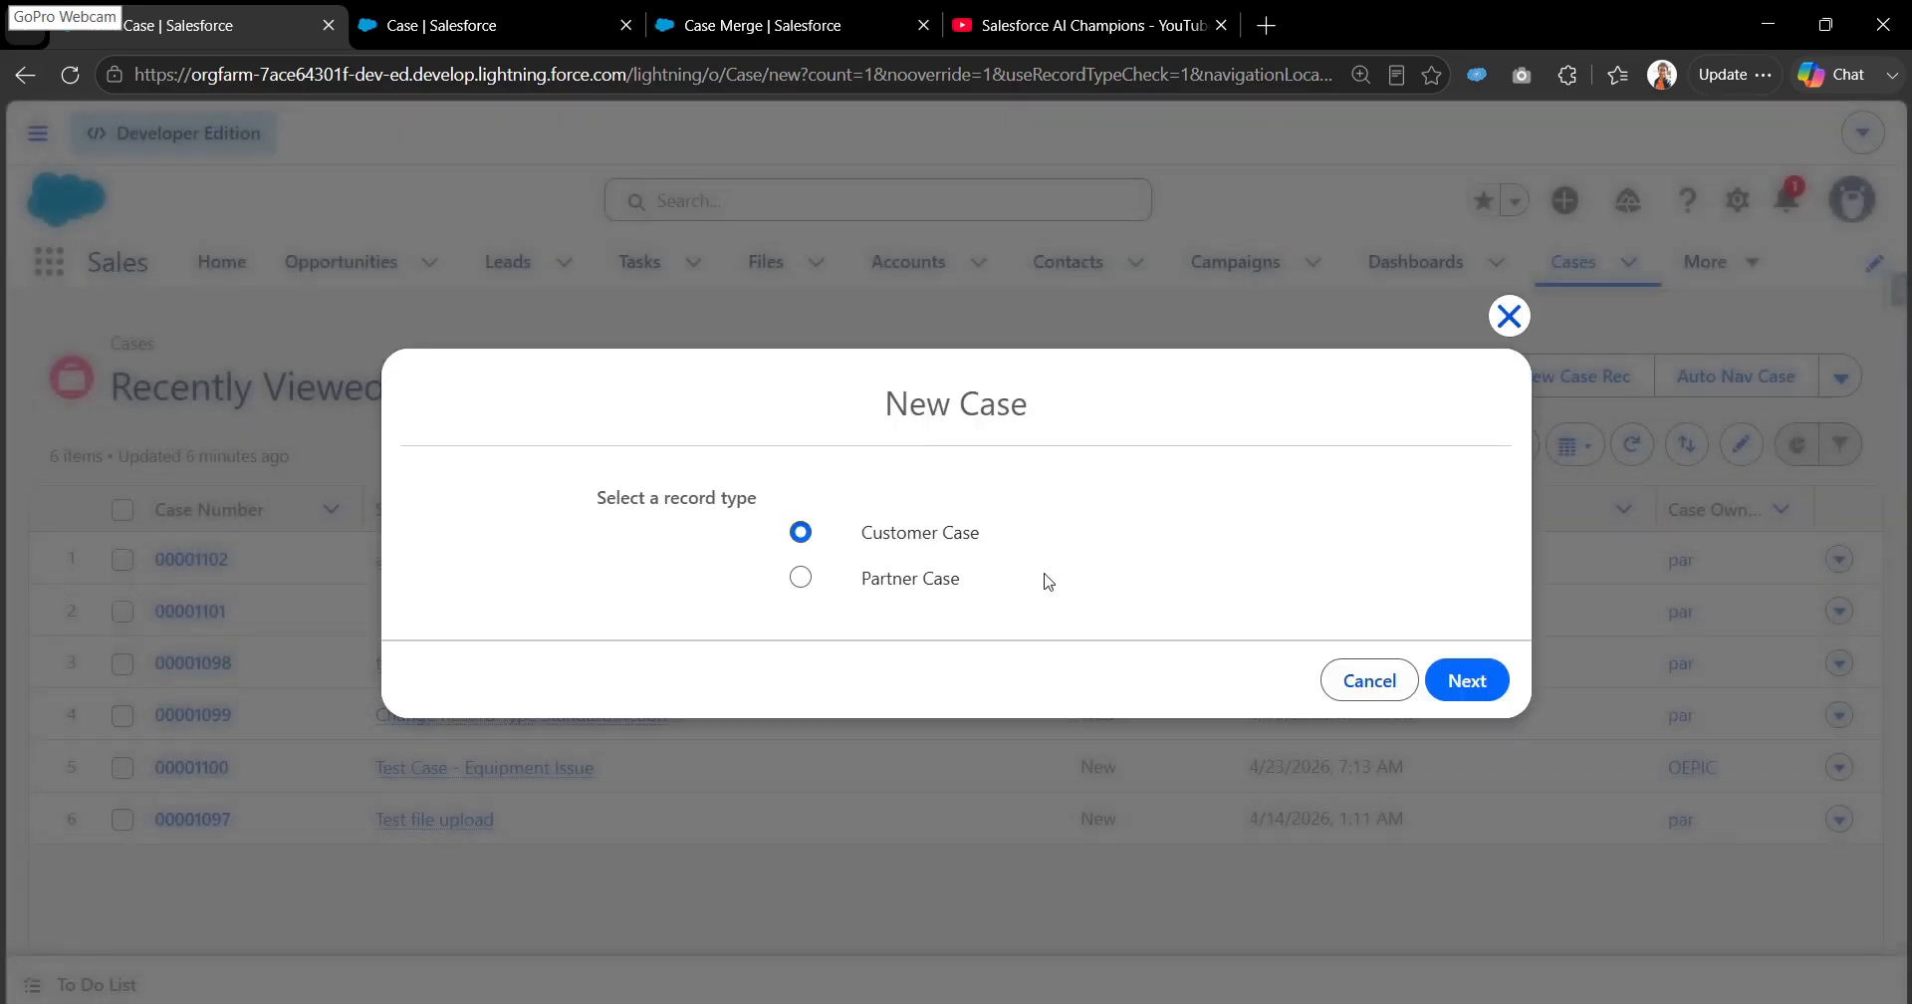
left_click(1484, 682)
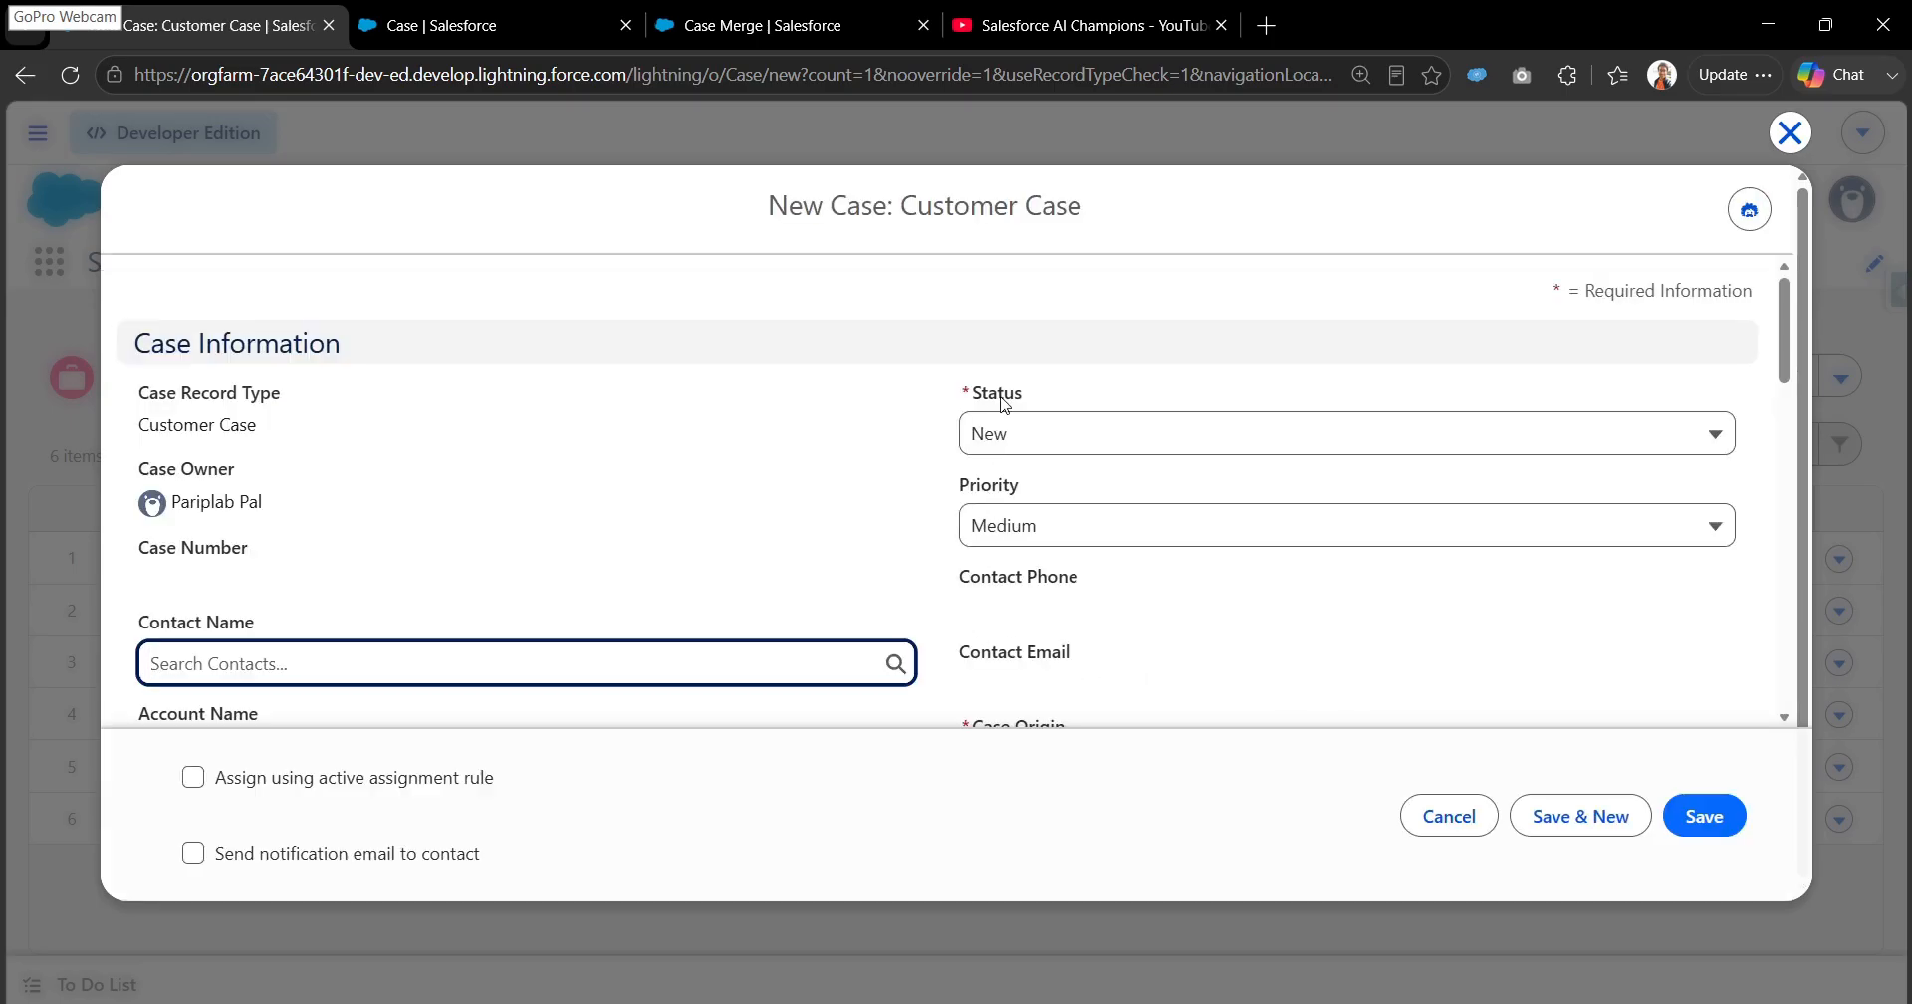
- Set the new case's Case Origin to Phone and its Case Reason to Installation
scroll(1004, 404, "down", 3)
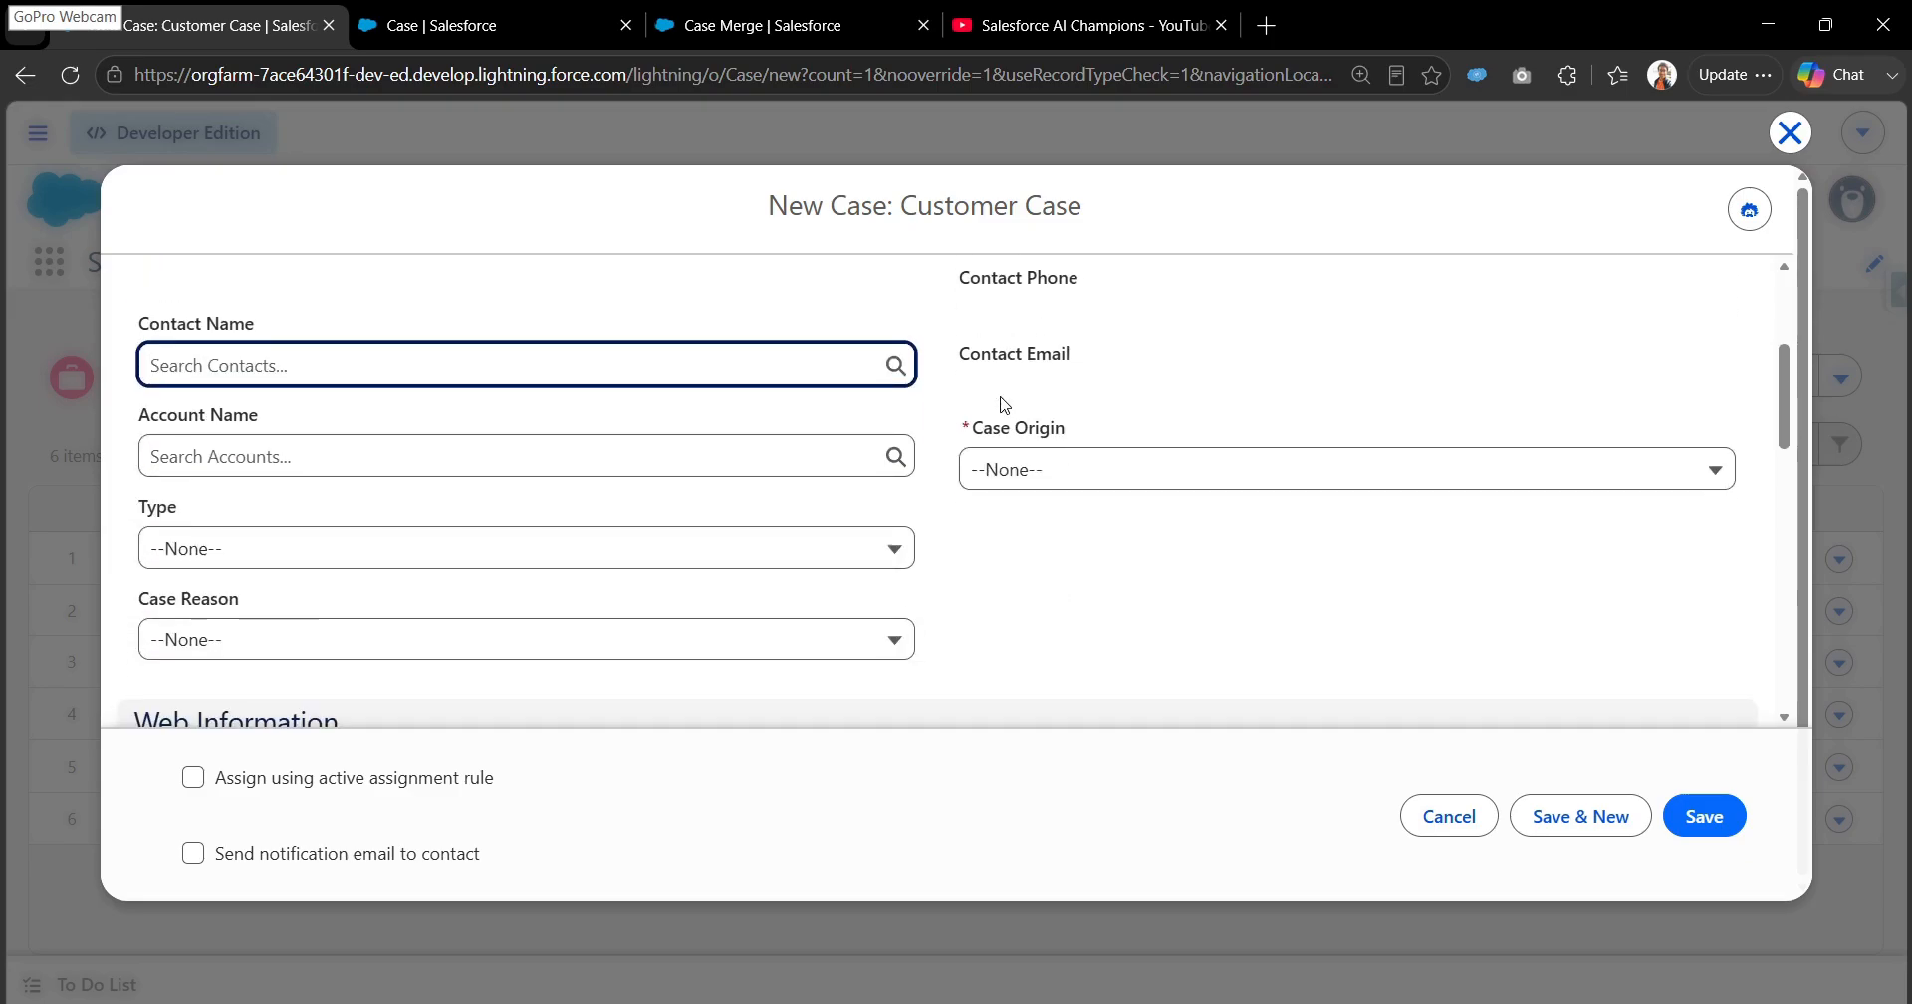
scroll(1003, 405, "up", 1)
left_click(1028, 542)
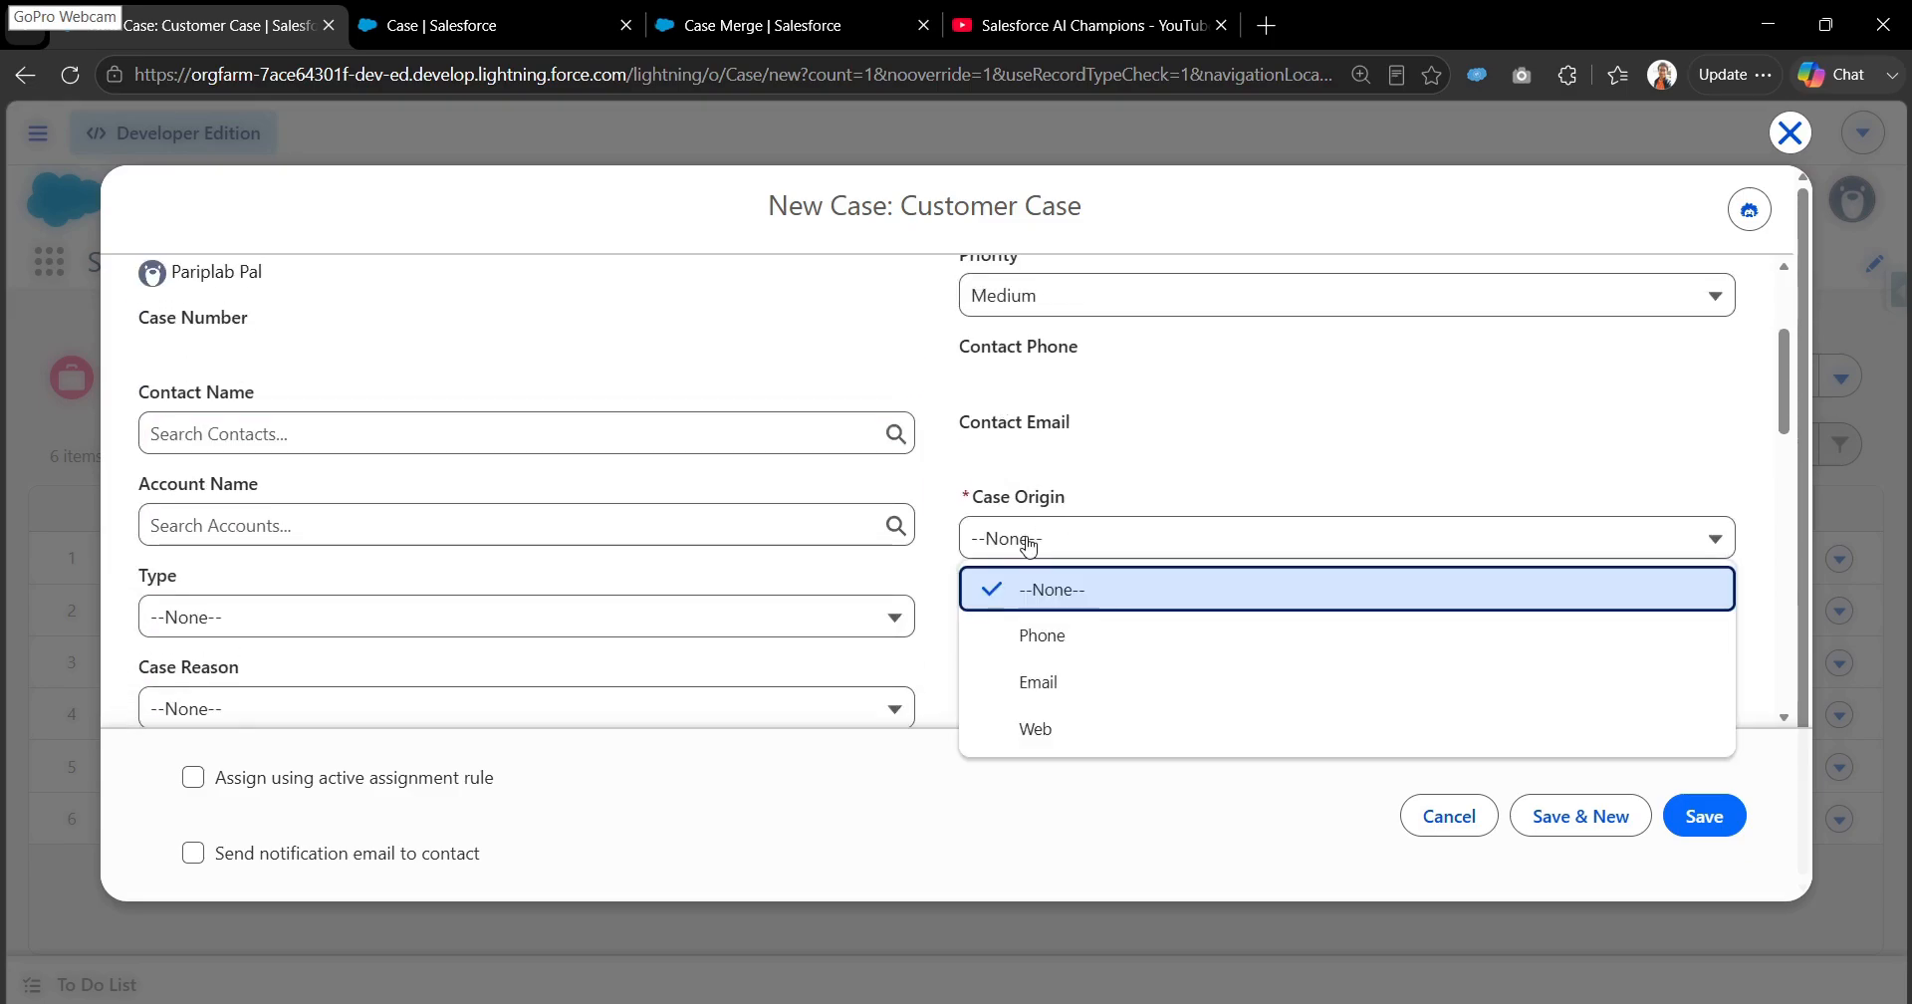
left_click(1039, 638)
scroll(1036, 635, "down", 2)
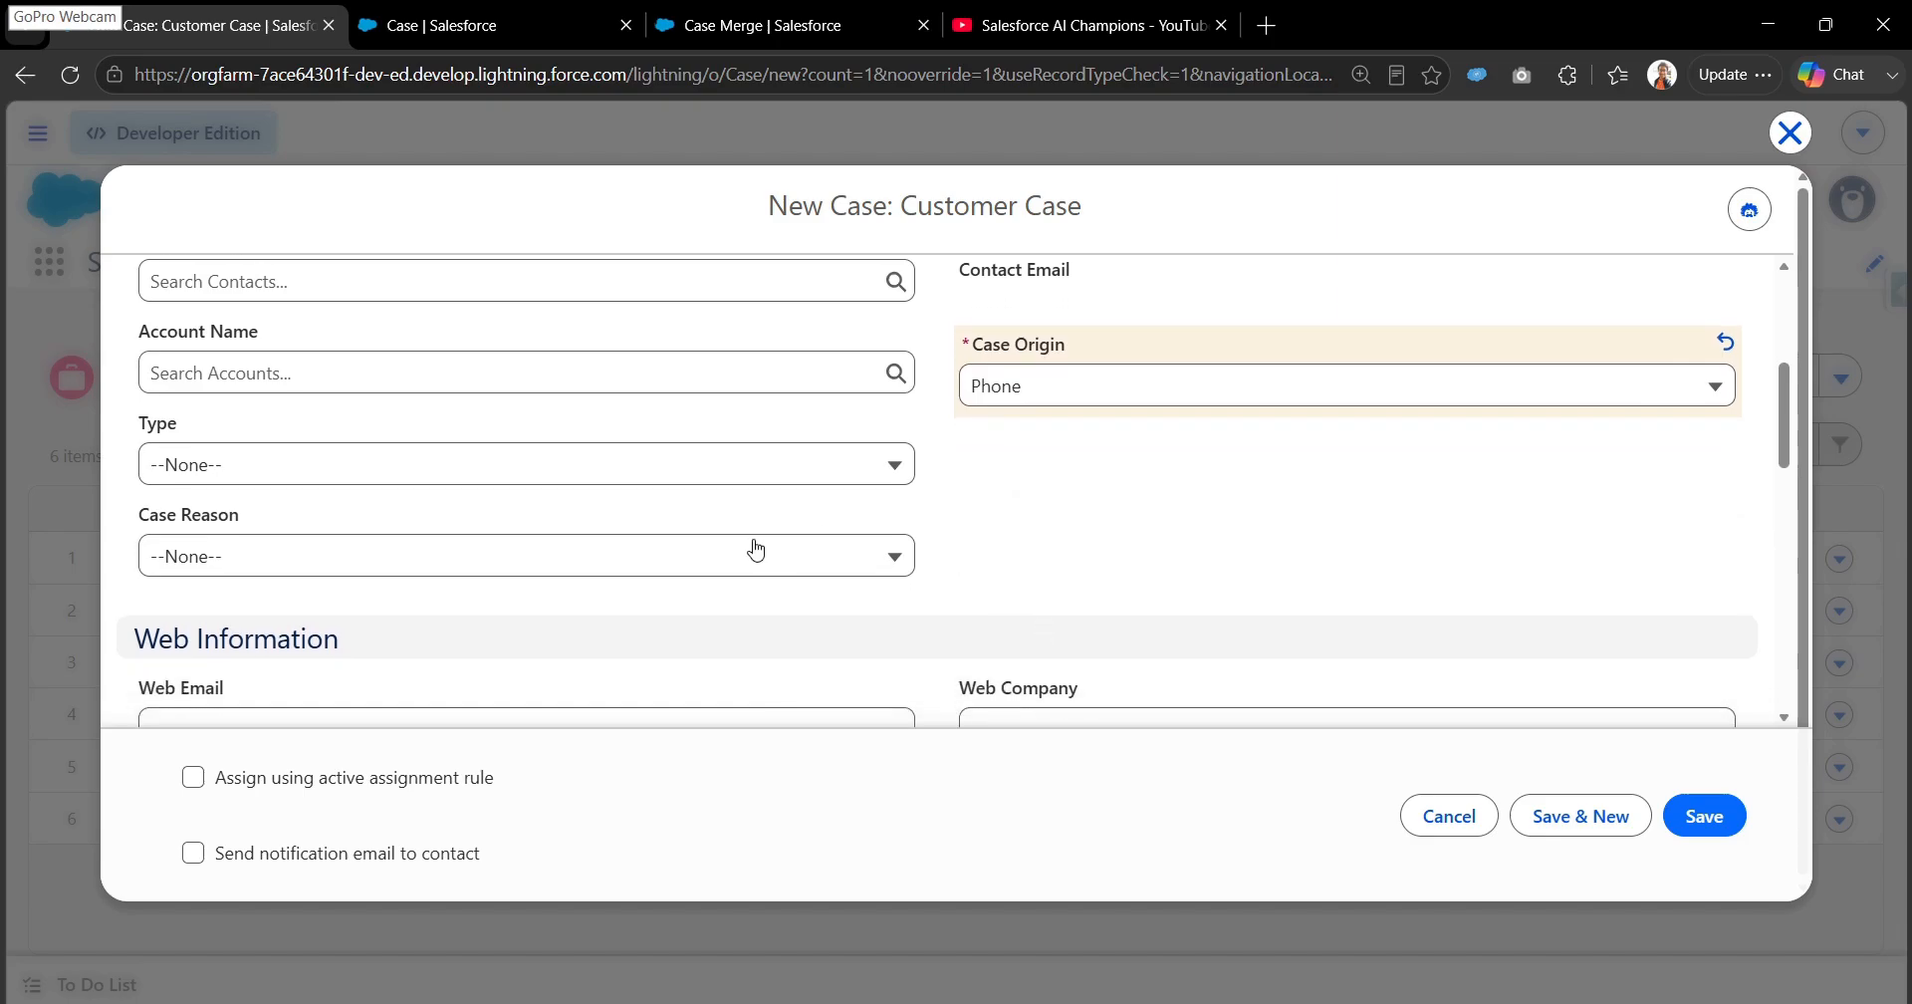
scroll(756, 549, "down", 1)
left_click(756, 536)
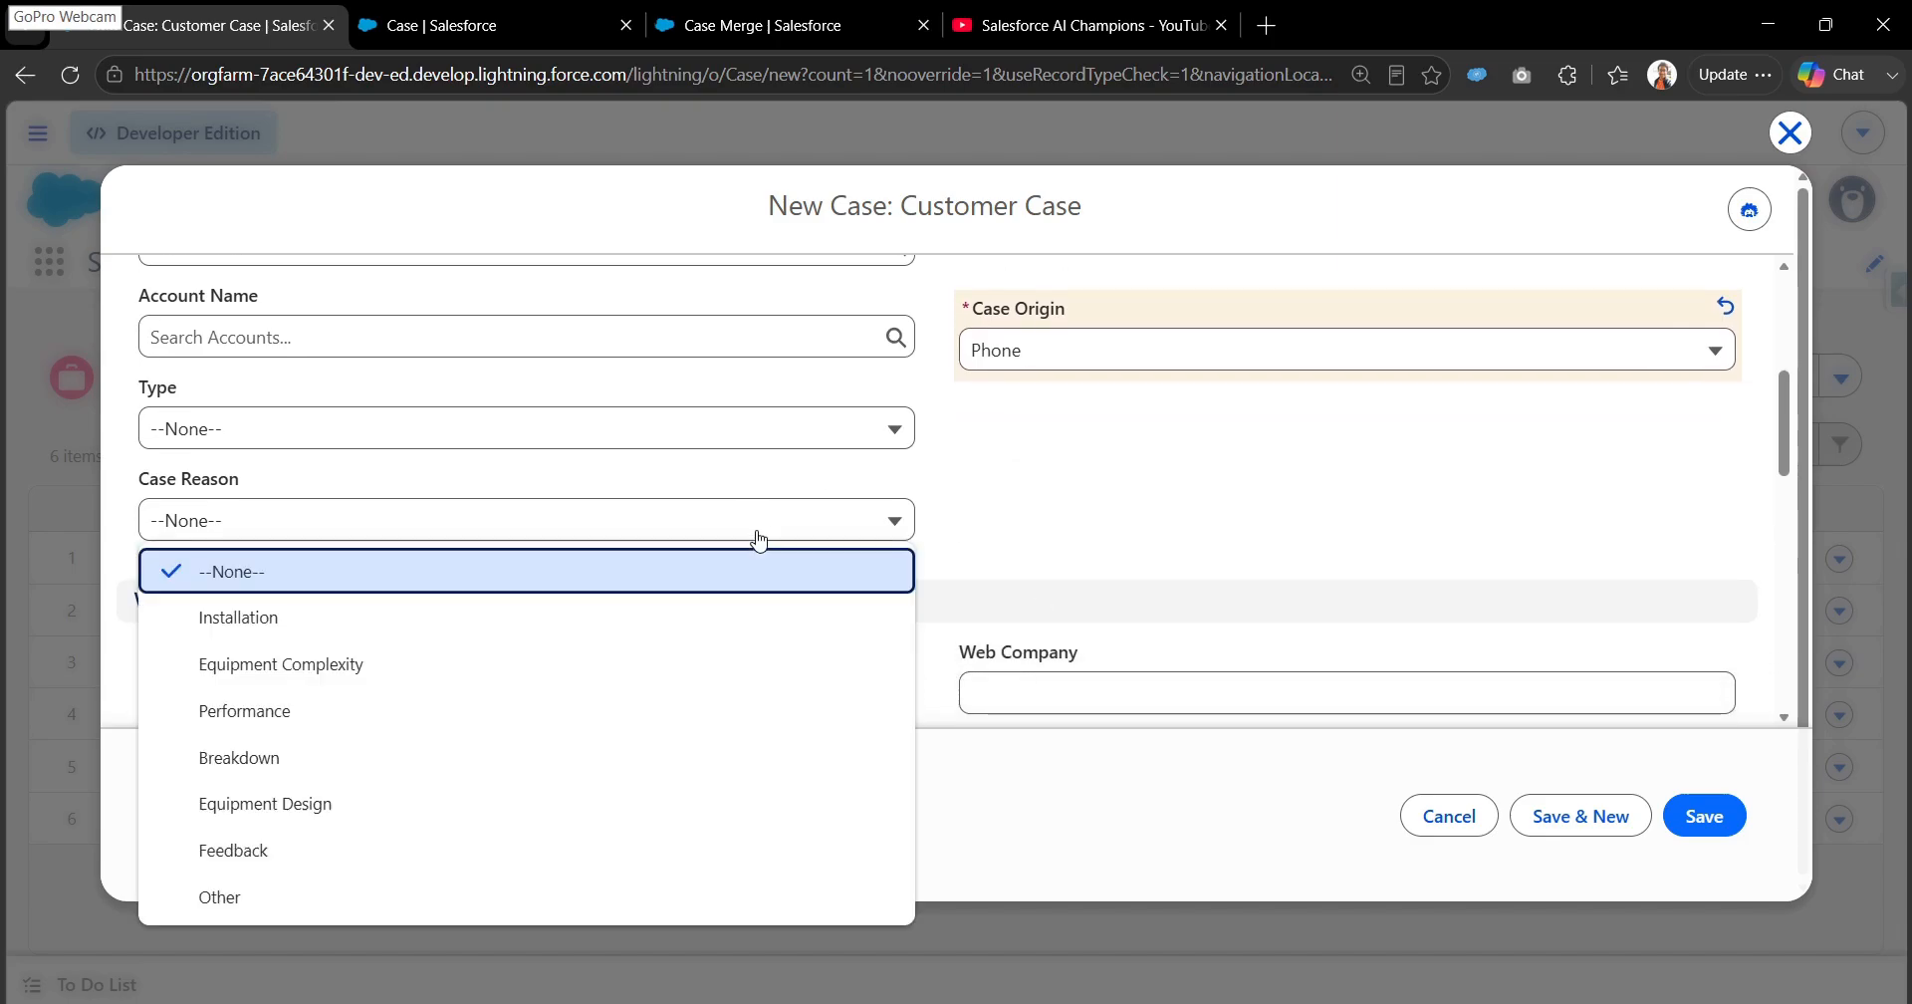
left_click(731, 617)
- Pick a Type for the new case and choose GC1040 as its Product
scroll(731, 628, "down", 1)
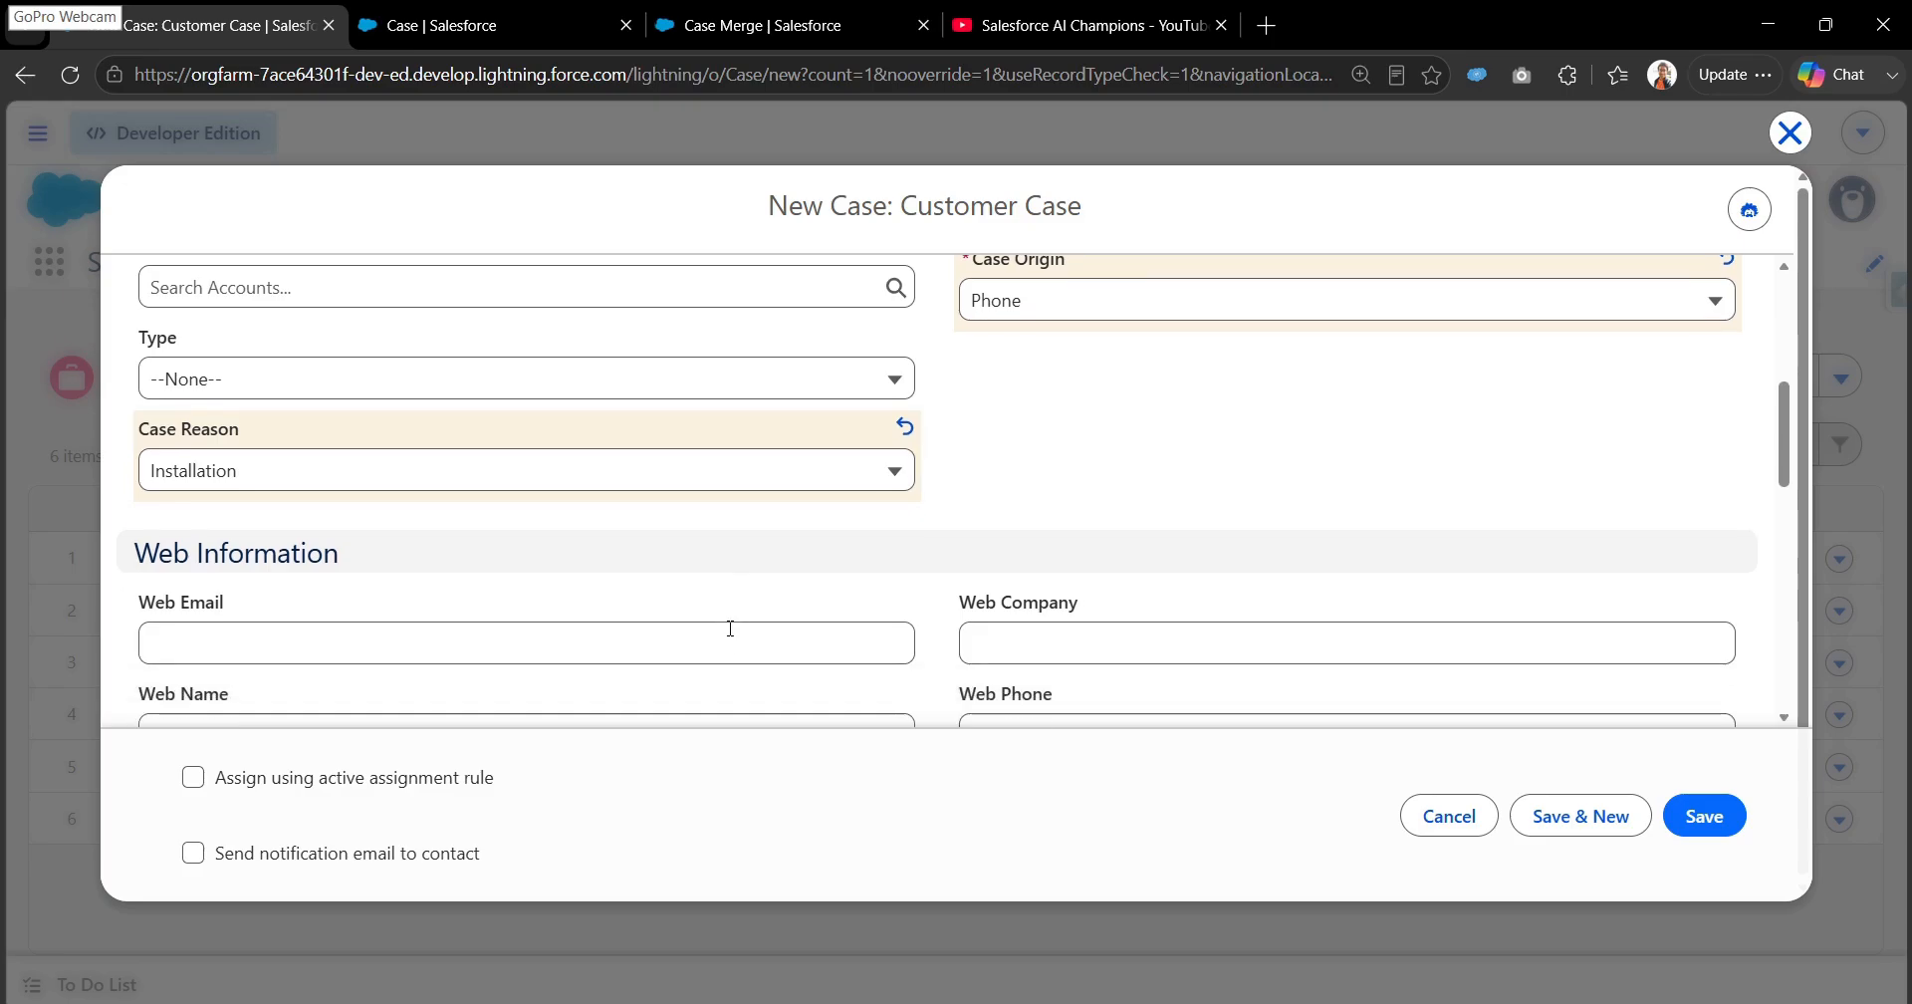
left_click(740, 395)
left_click(702, 495)
scroll(702, 488, "down", 3)
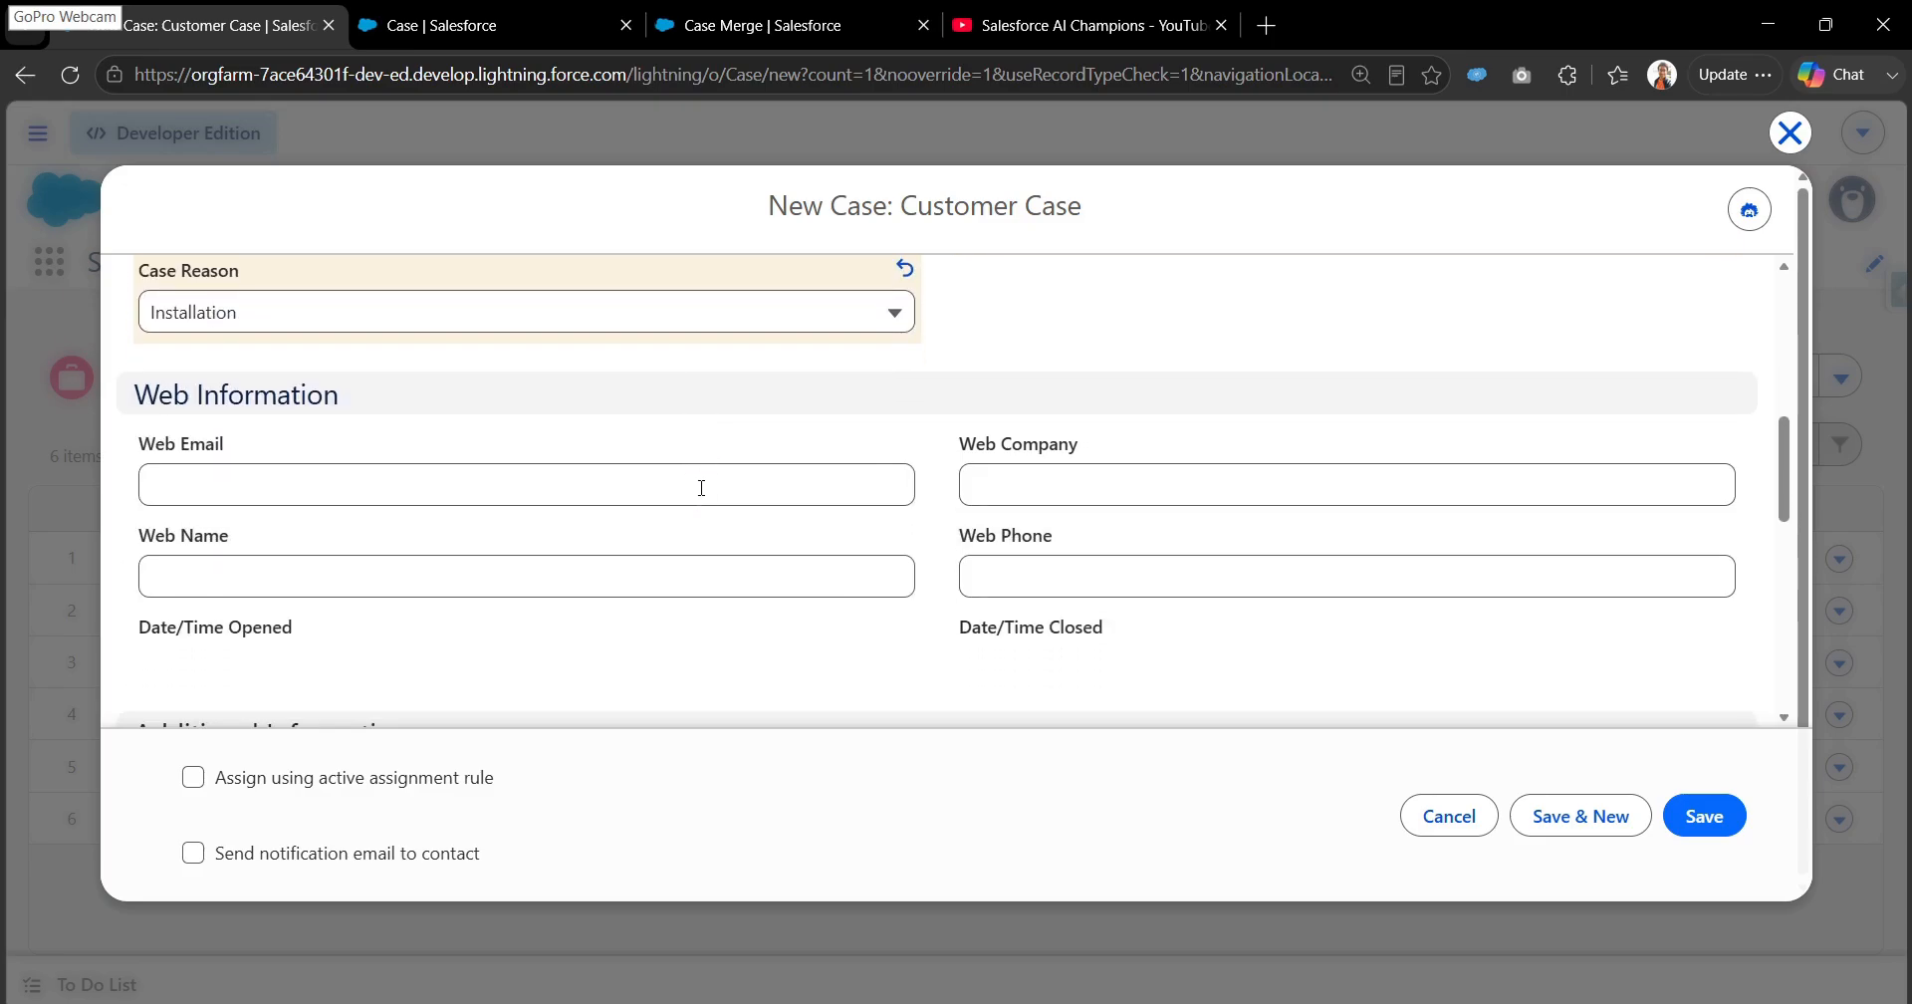
scroll(702, 488, "down", 6)
left_click(717, 464)
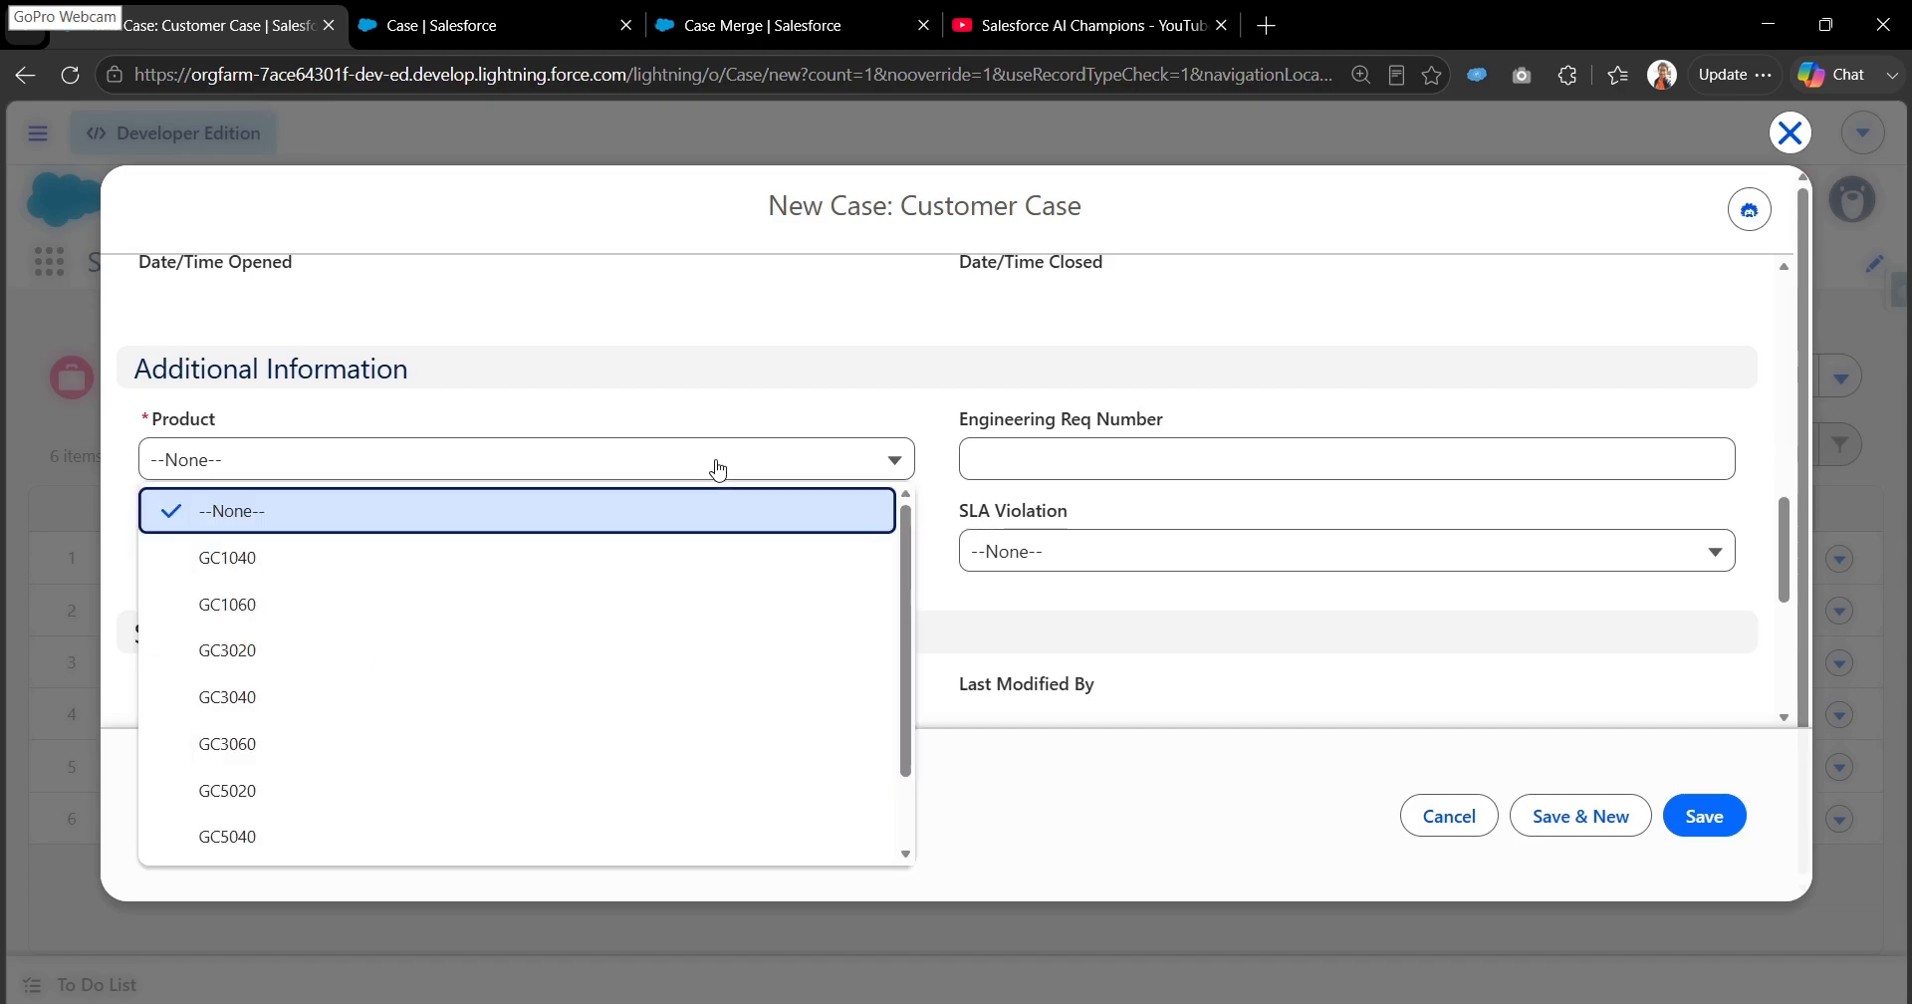
left_click(683, 557)
- Set the case's Subject to Case Merge Test 1 and save it, starting another new case
scroll(683, 557, "down", 6)
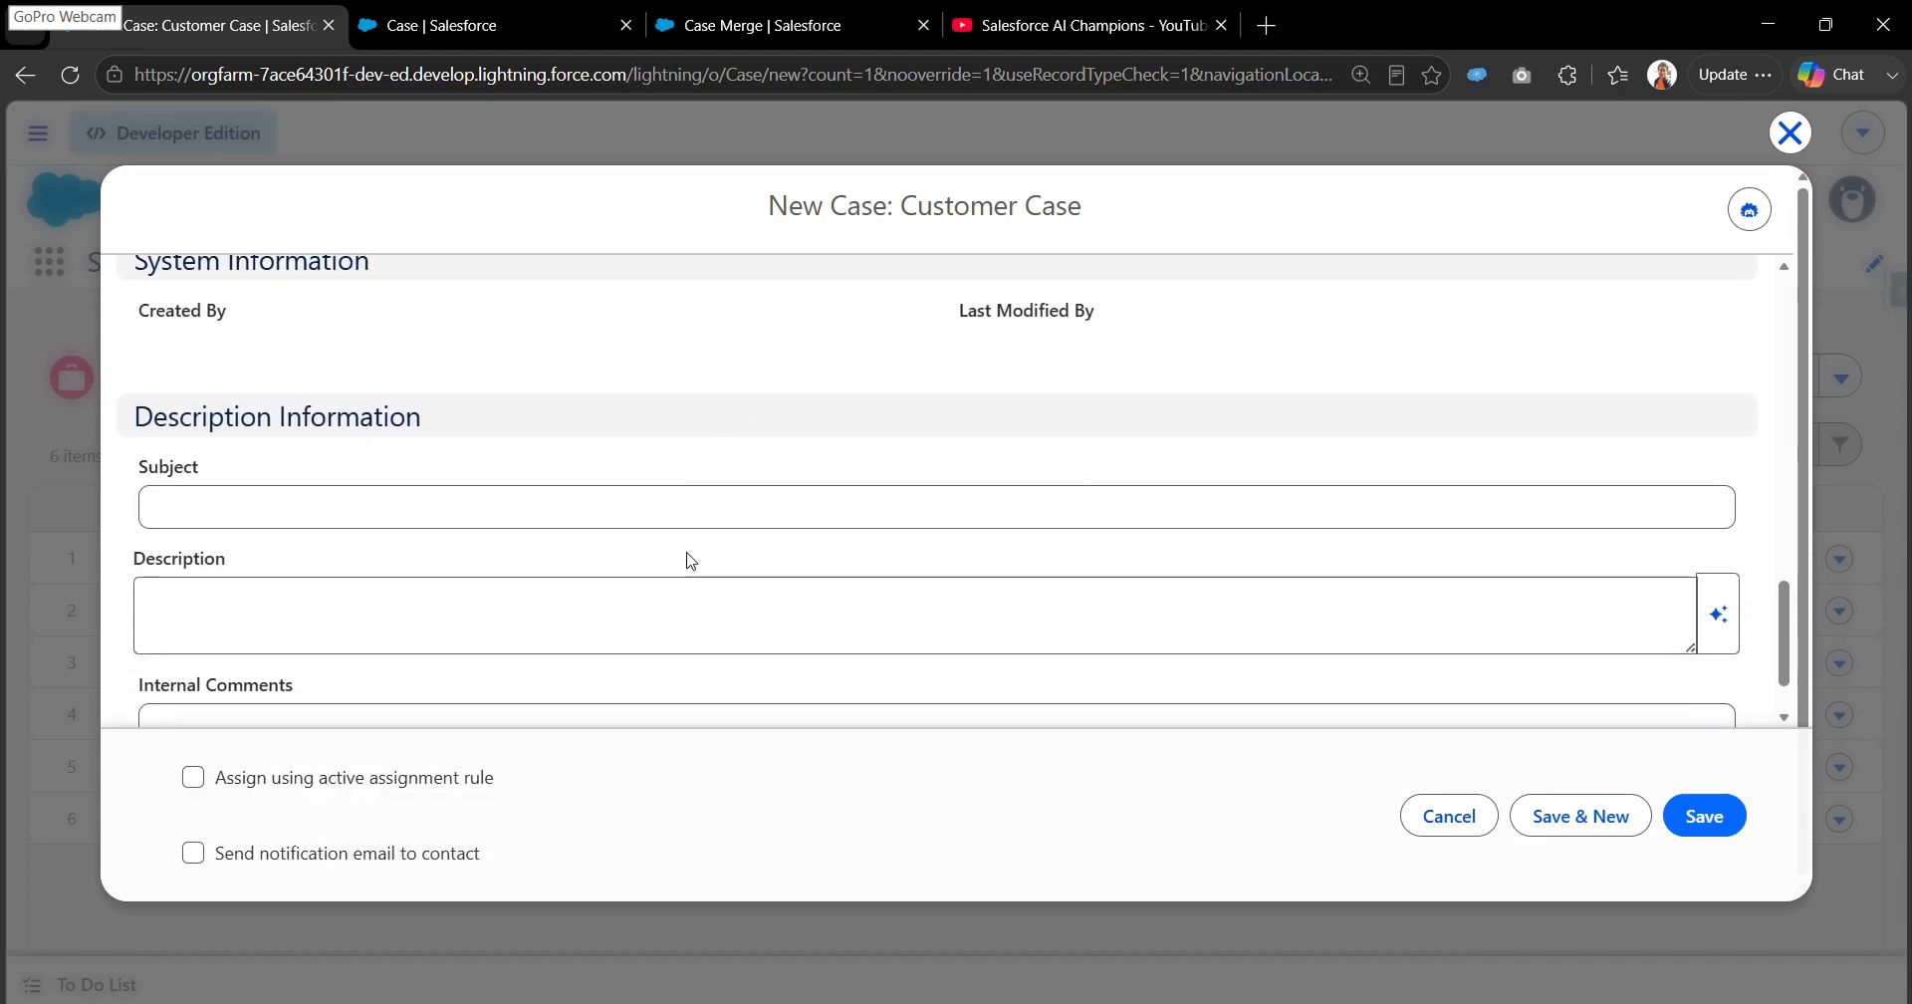
left_click(710, 519)
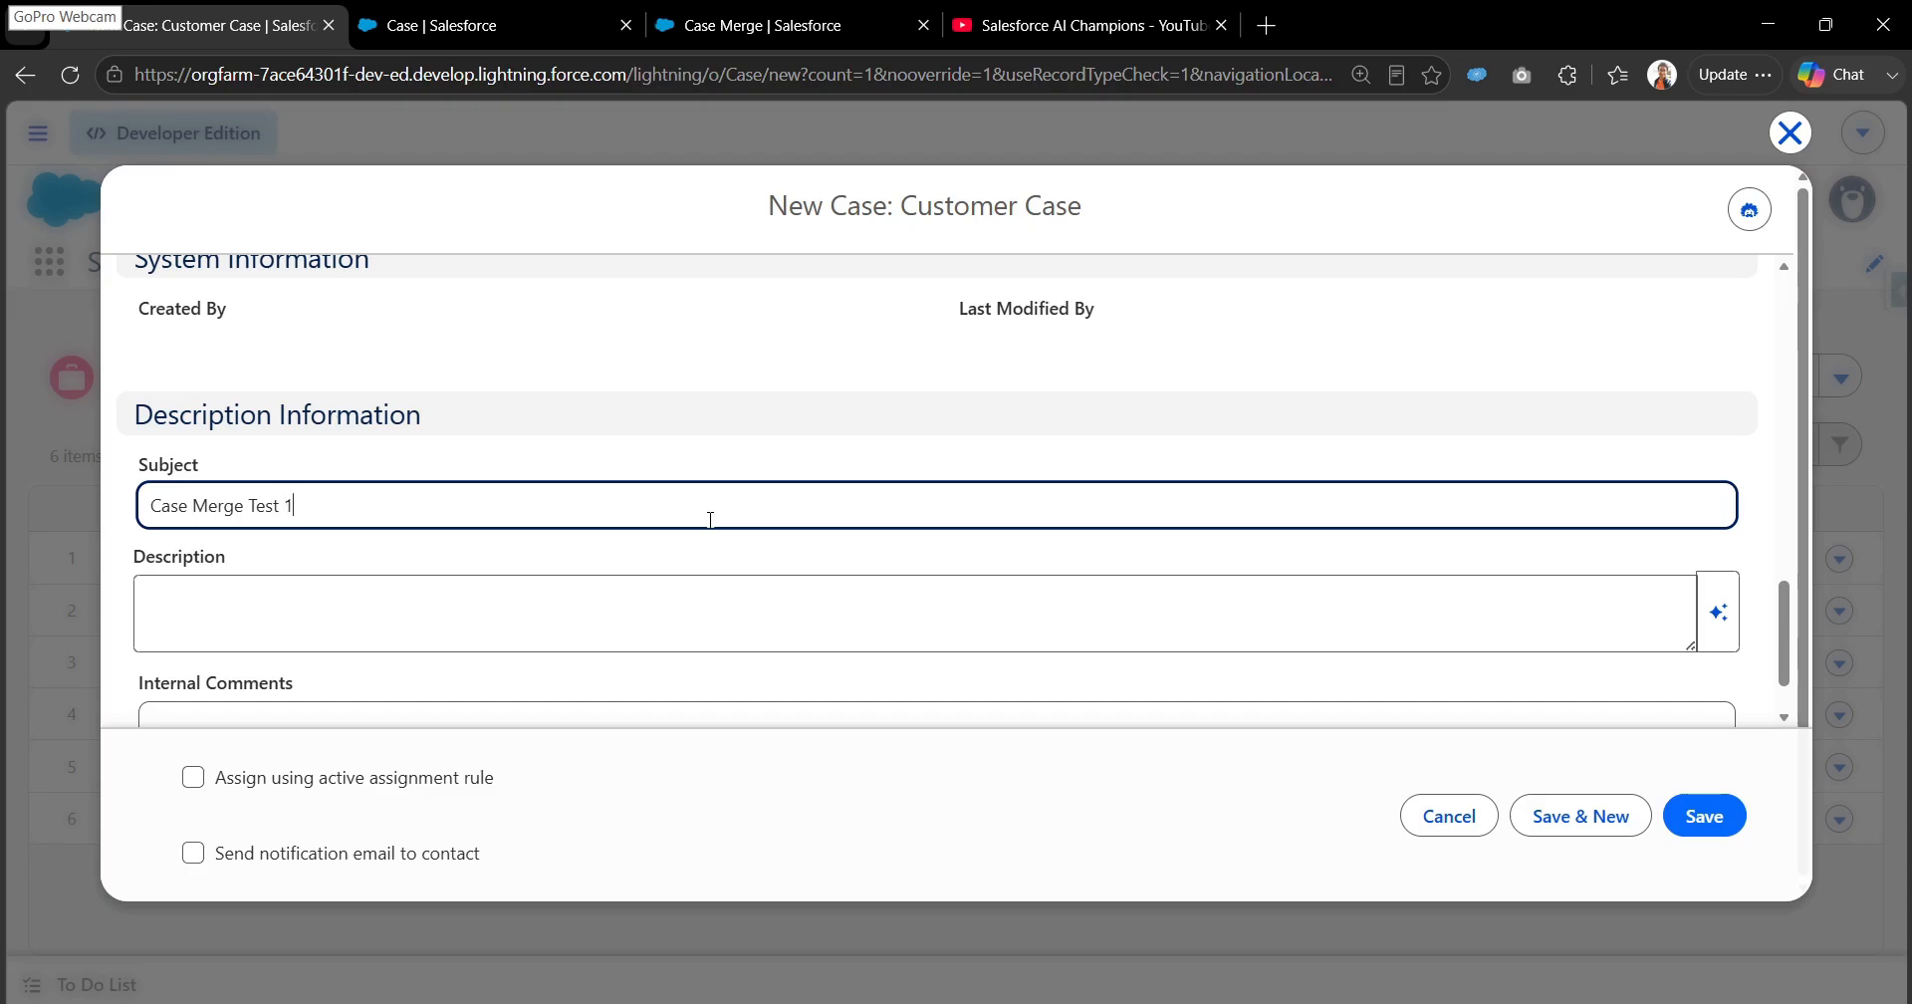
key("ctrl+a")
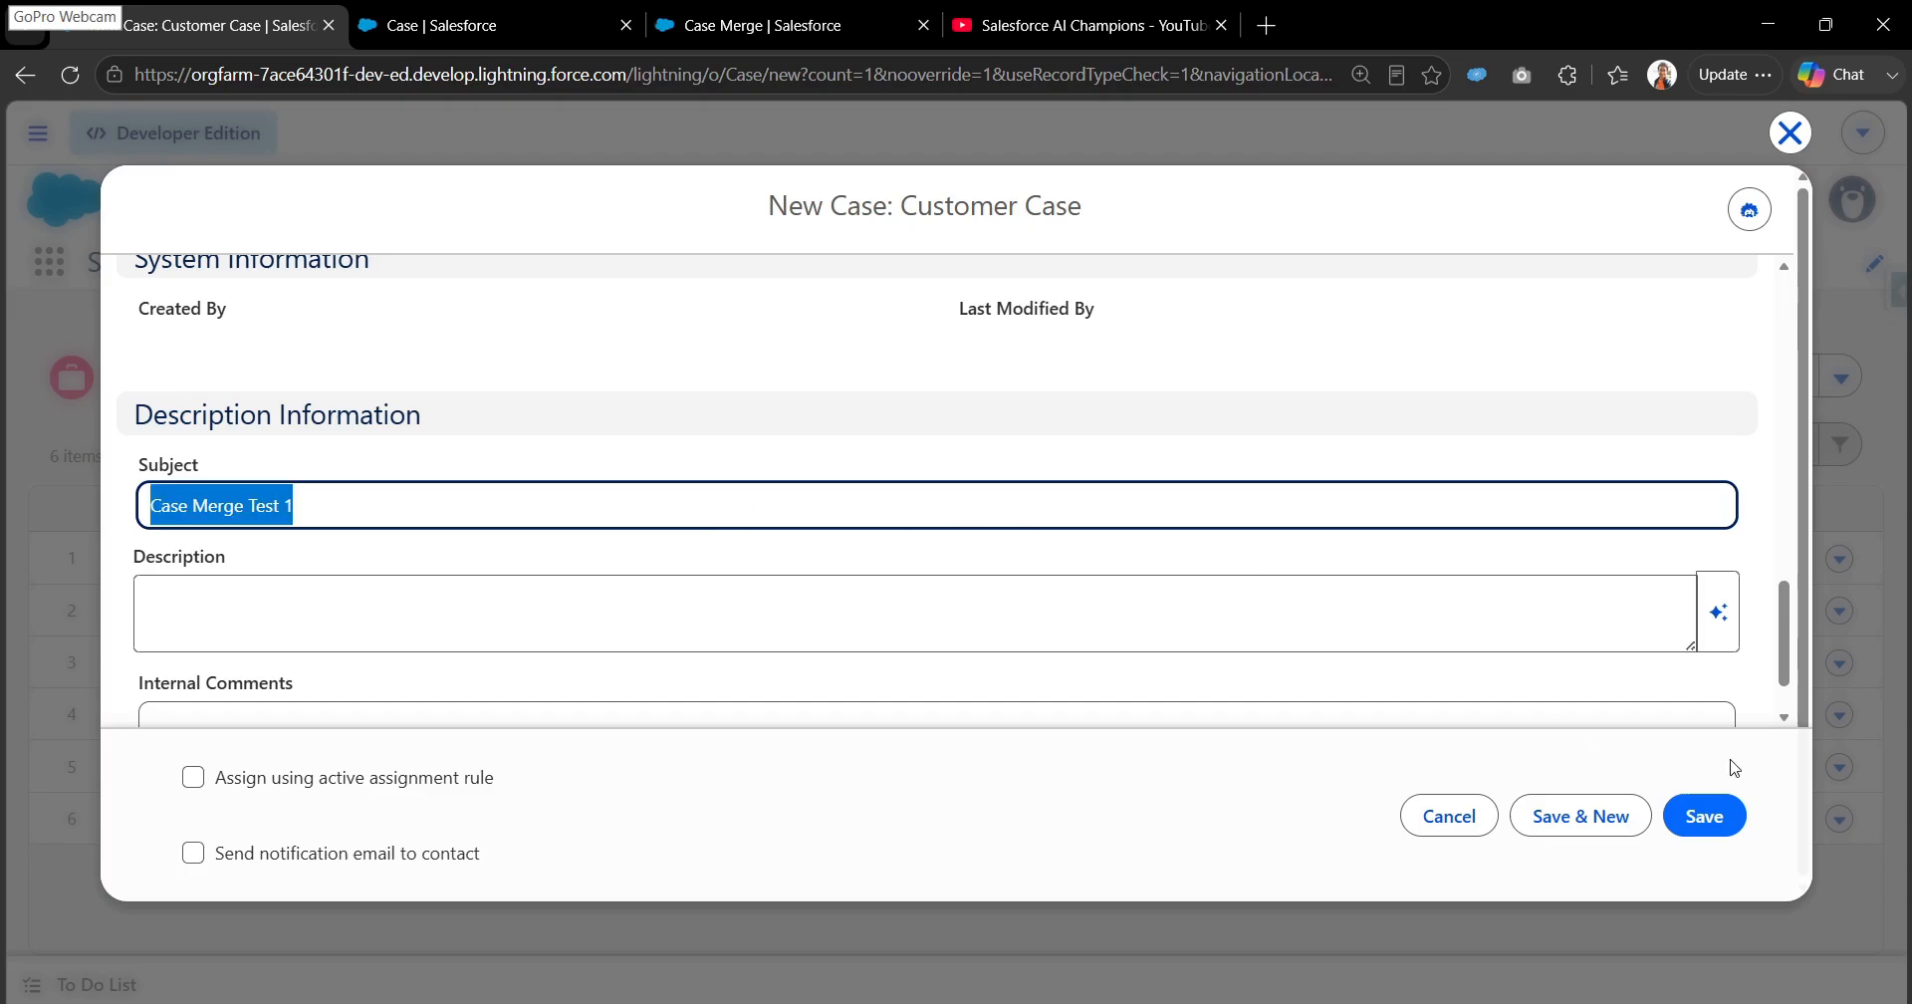
left_click(1573, 825)
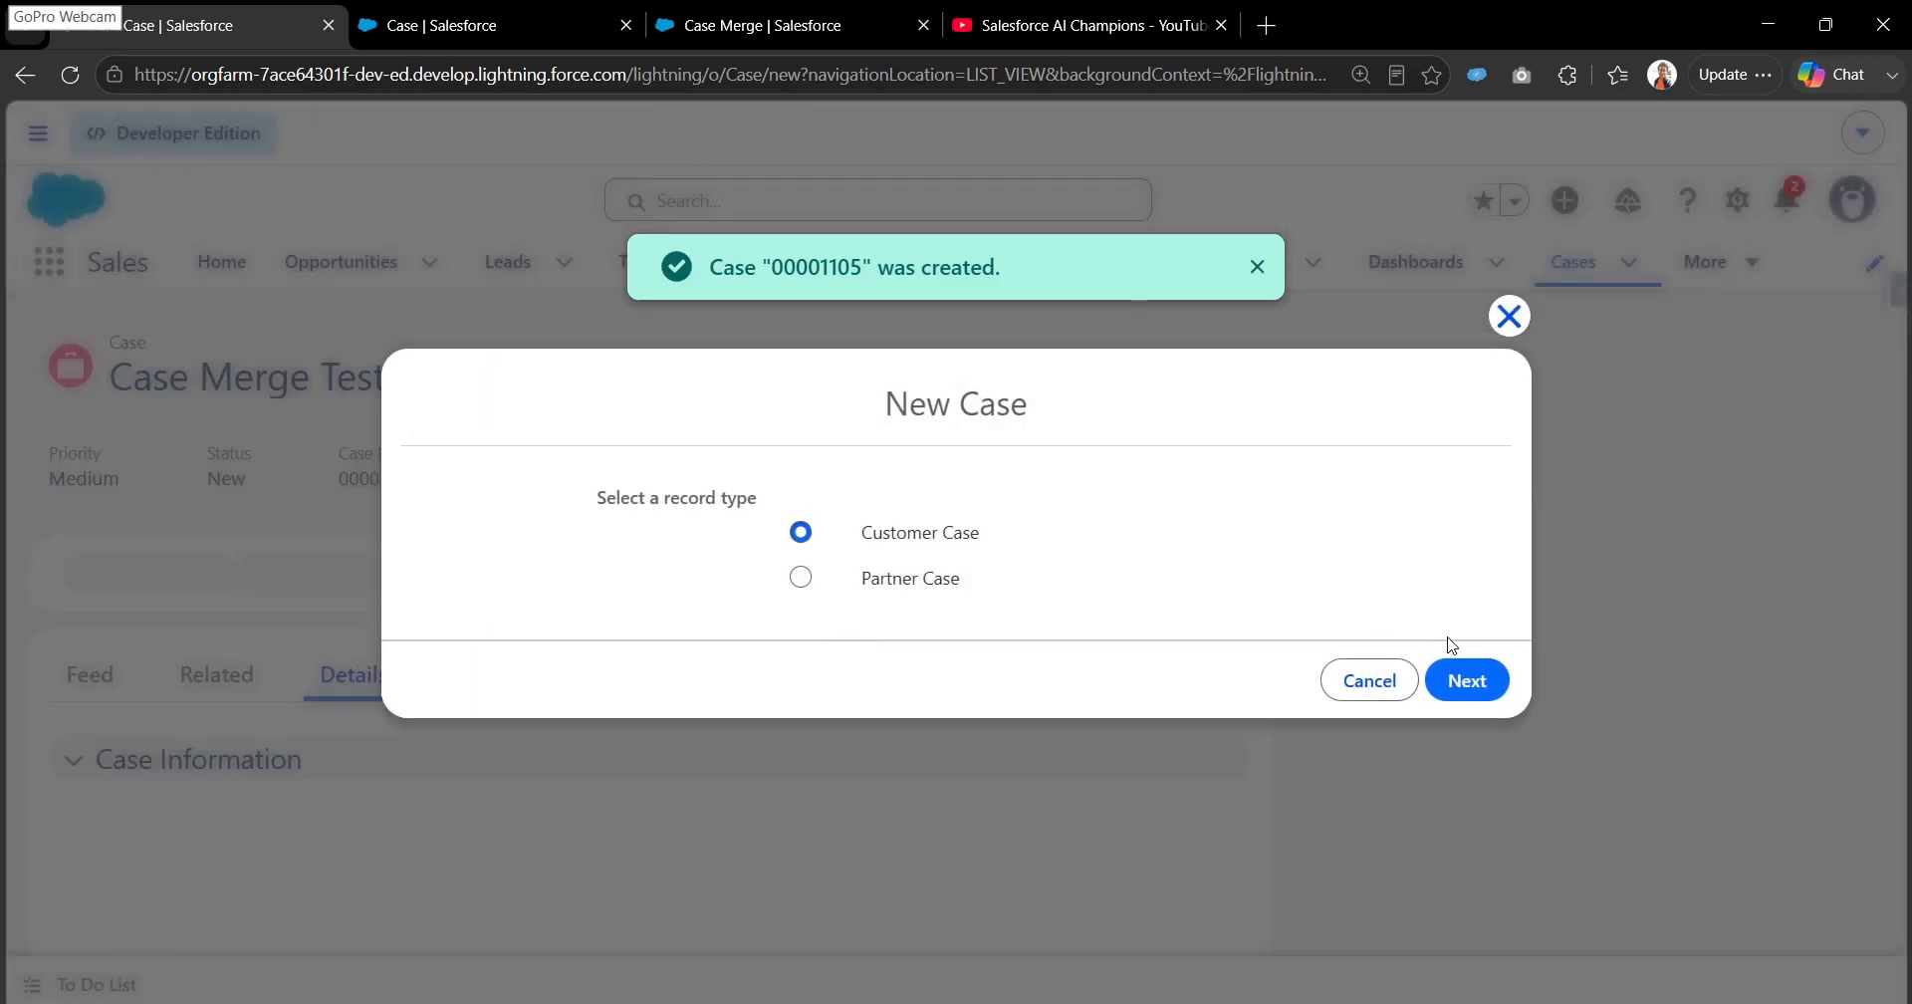
- Use the Customer Case record type for the second case and set its Case Origin to Email
left_click(1463, 677)
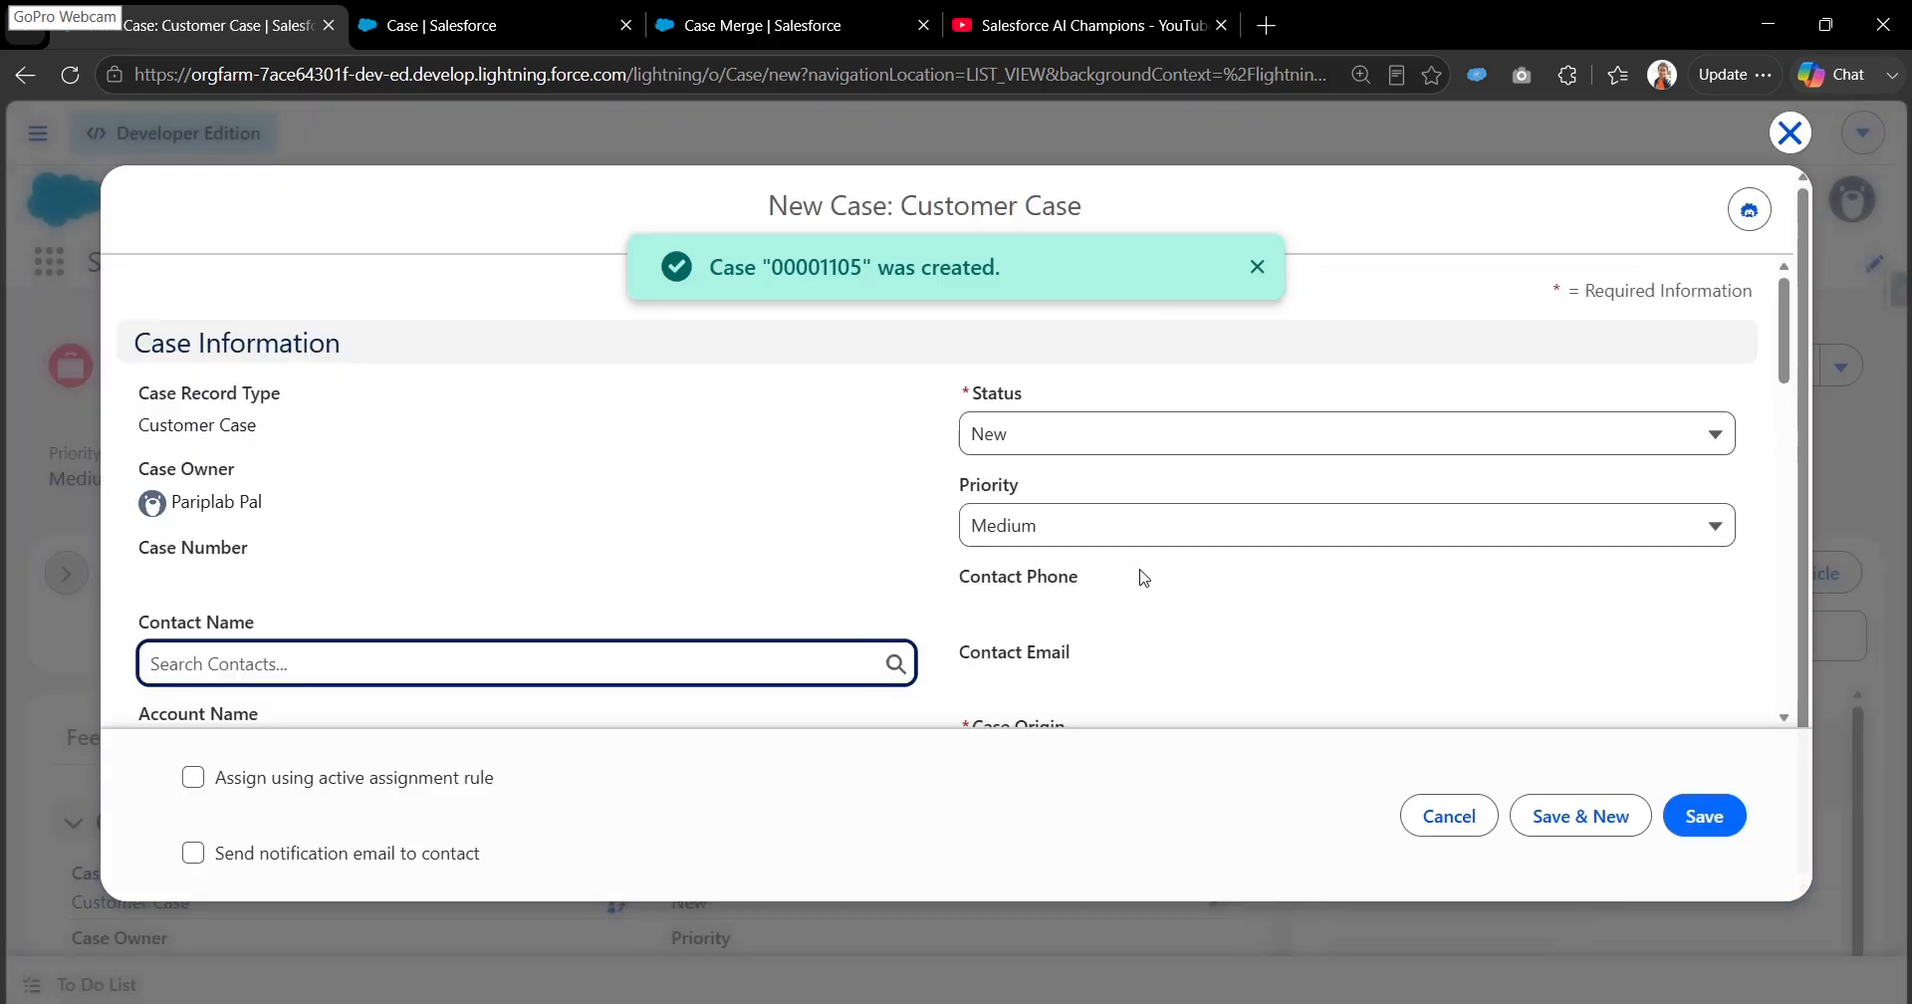
scroll(1145, 573, "down", 3)
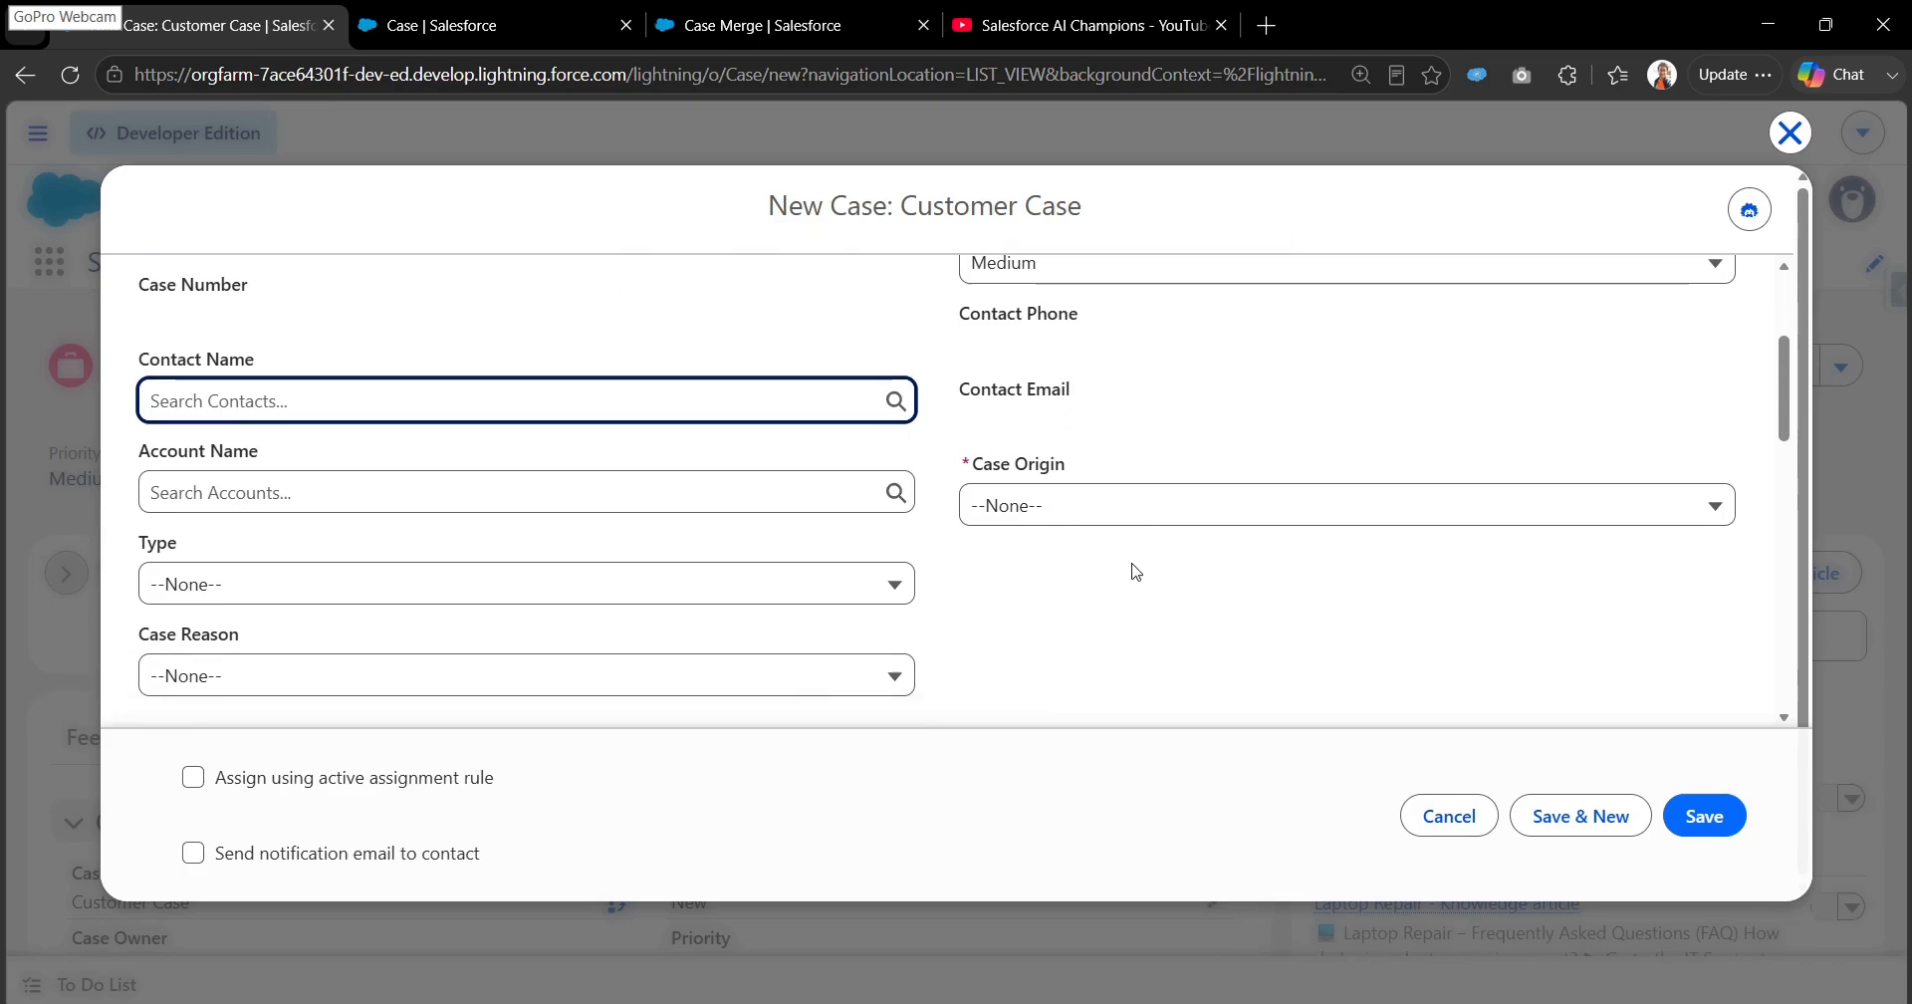
scroll(1135, 570, "down", 1)
left_click(1075, 450)
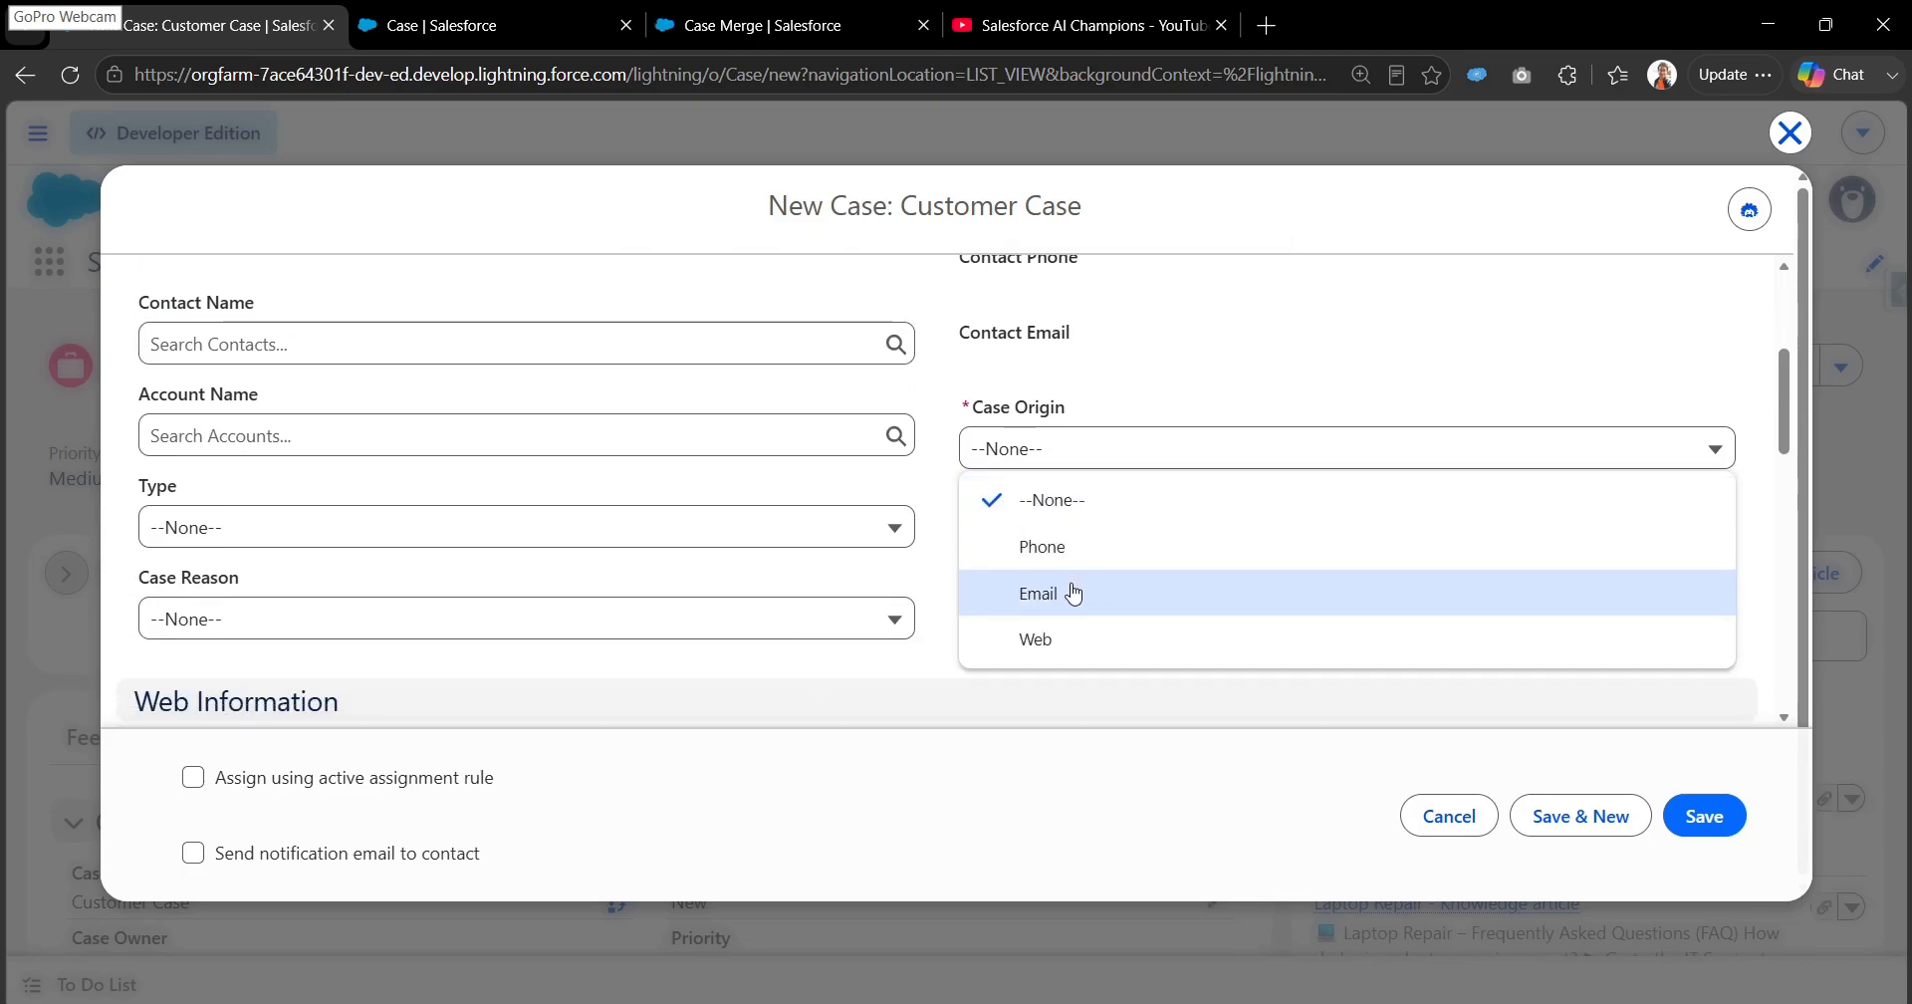
left_click(1073, 592)
- Set the second case's Product to GC1060 in the Additional Information section
scroll(1035, 583, "down", 2)
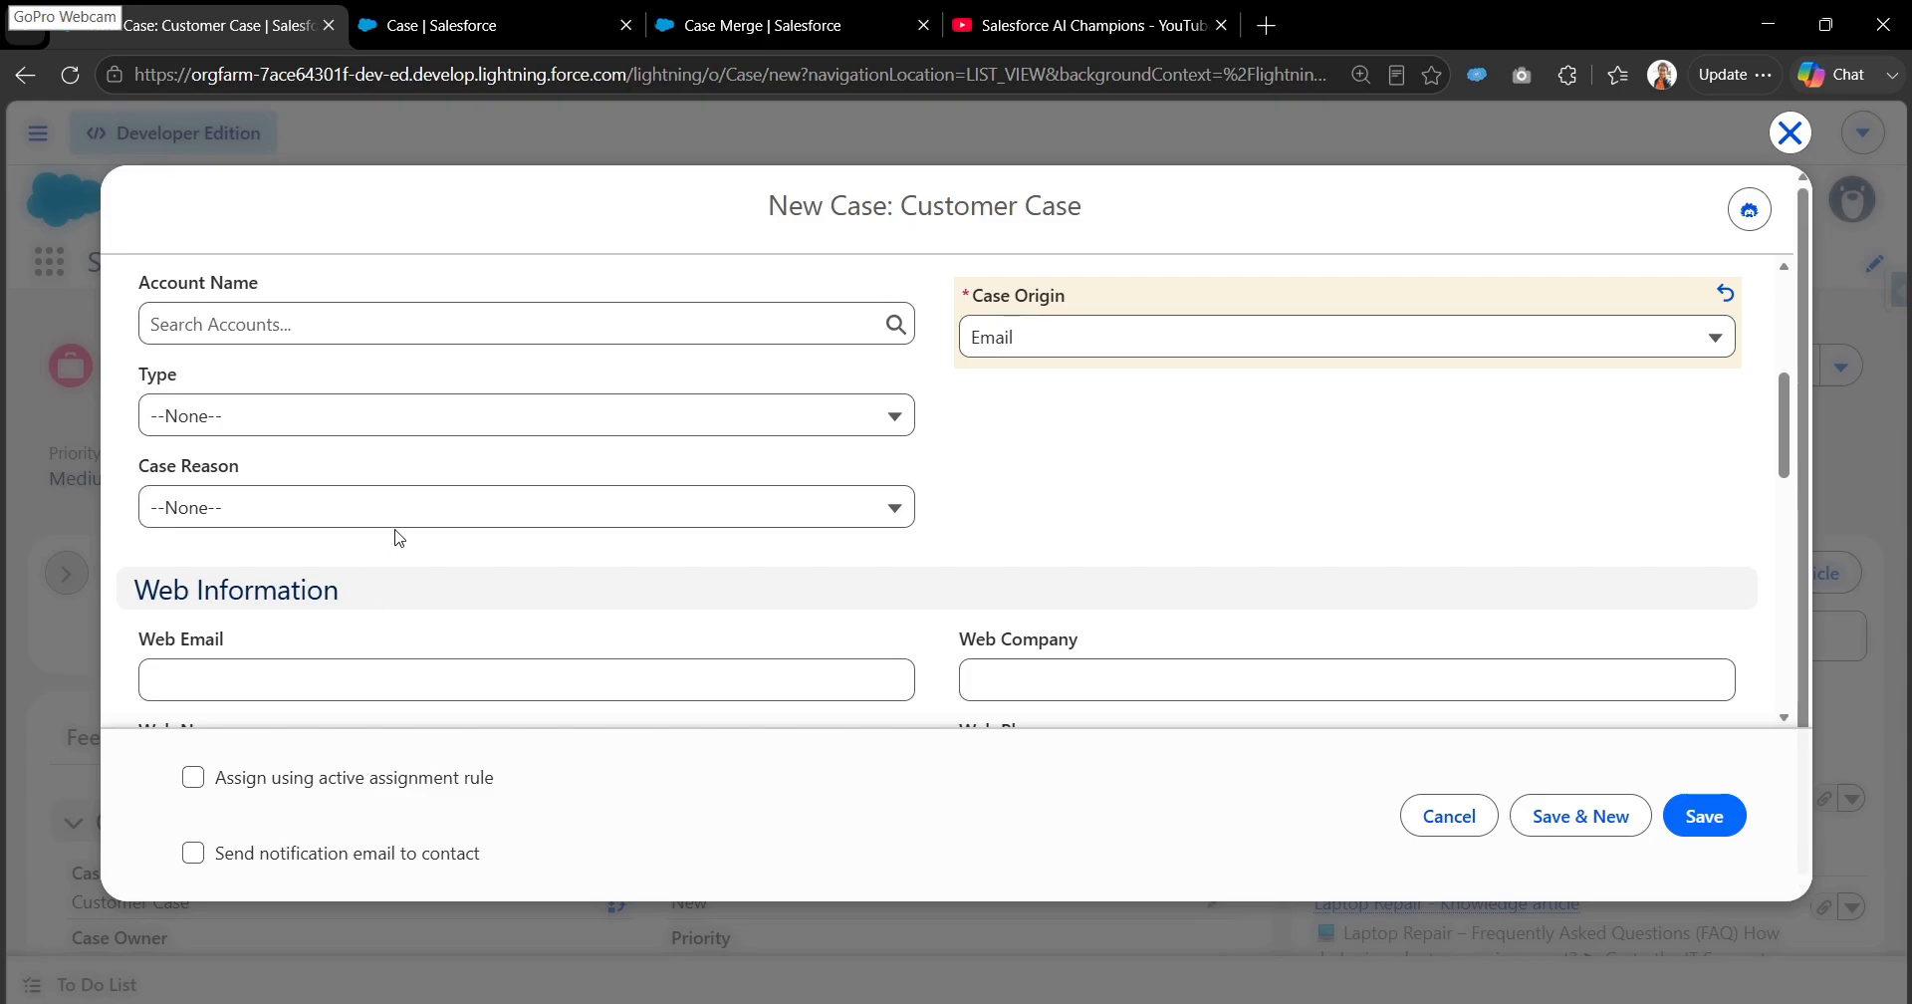
scroll(411, 538, "down", 5)
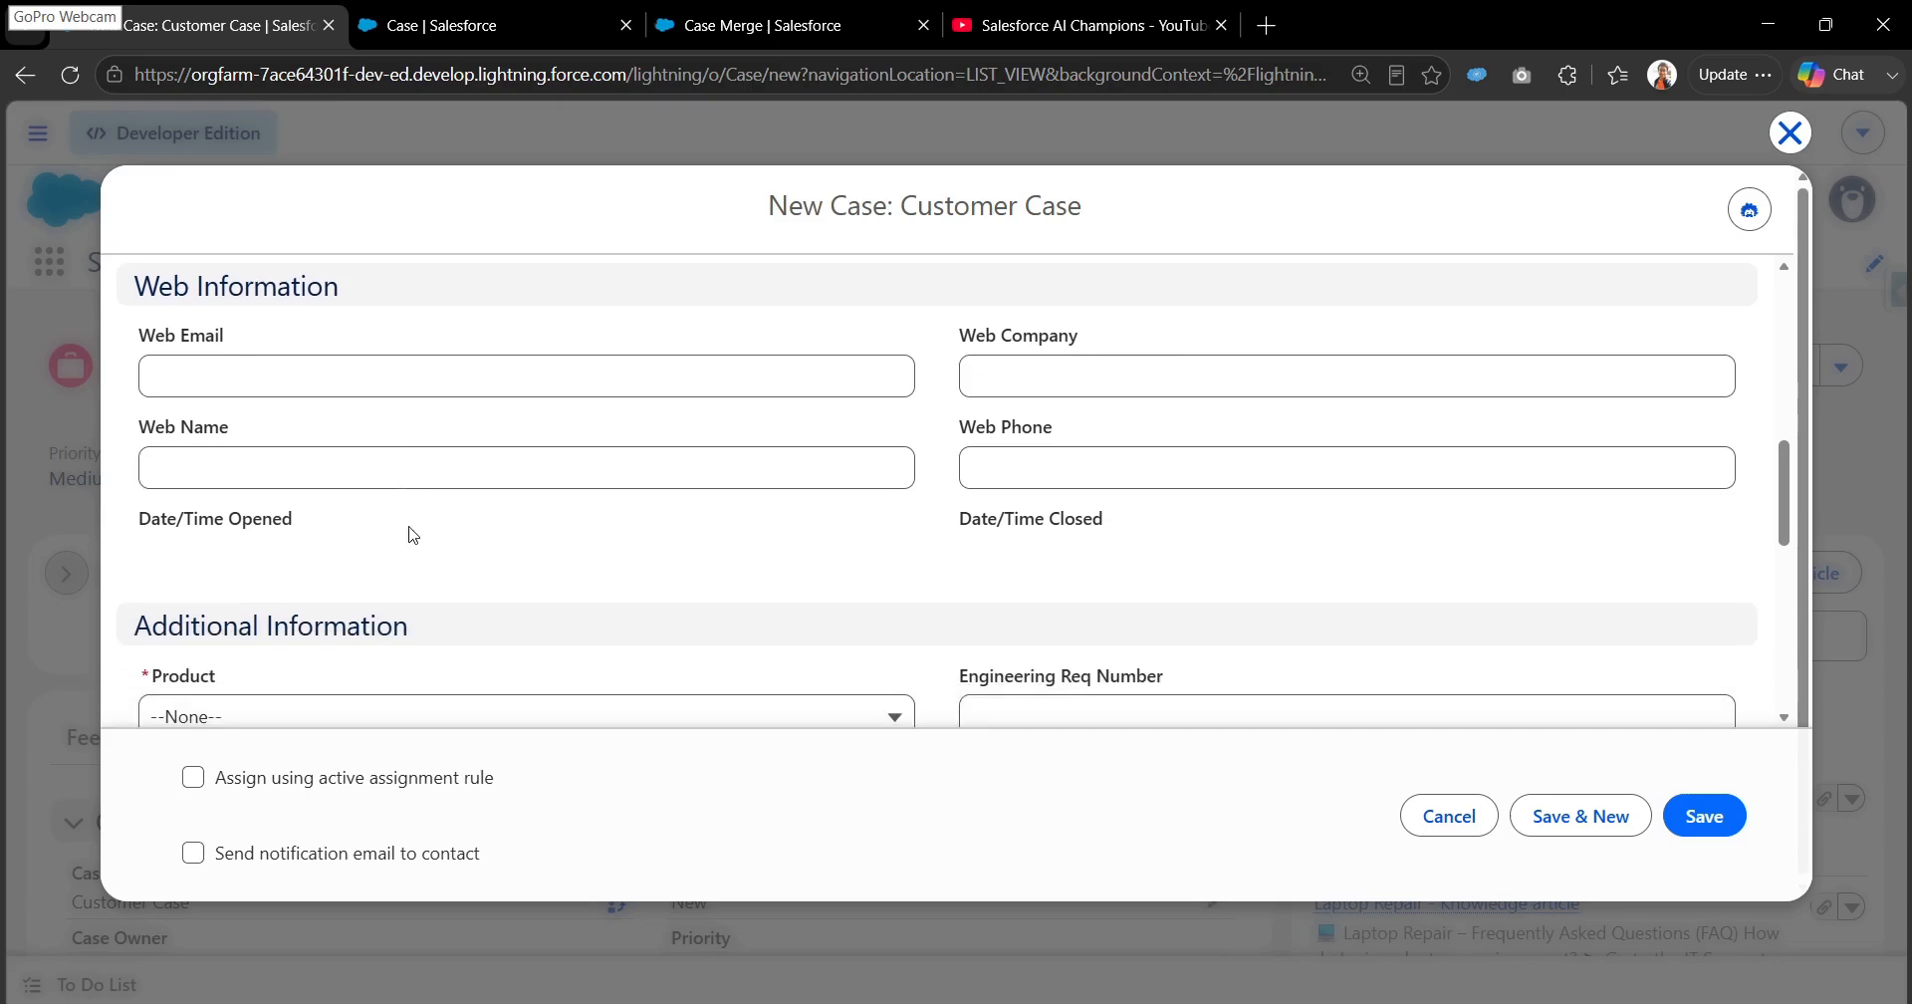
left_click(402, 547)
left_click(414, 652)
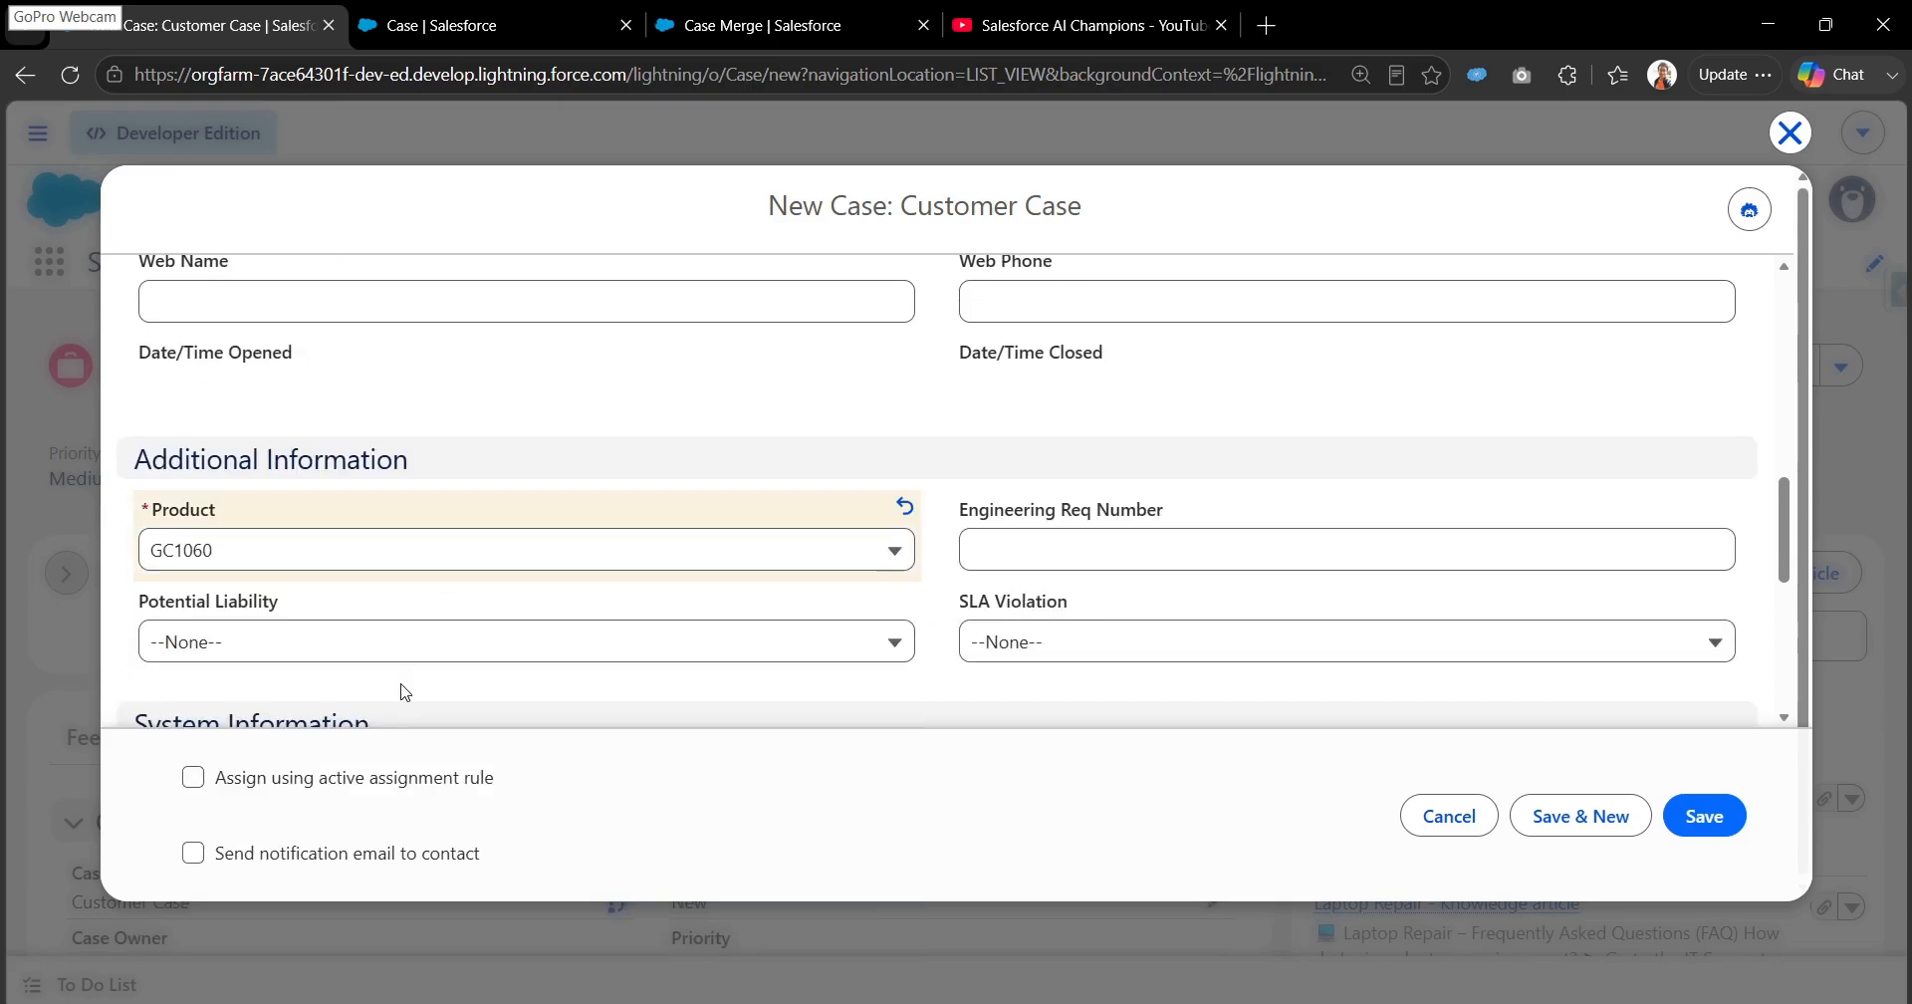
left_click(467, 564)
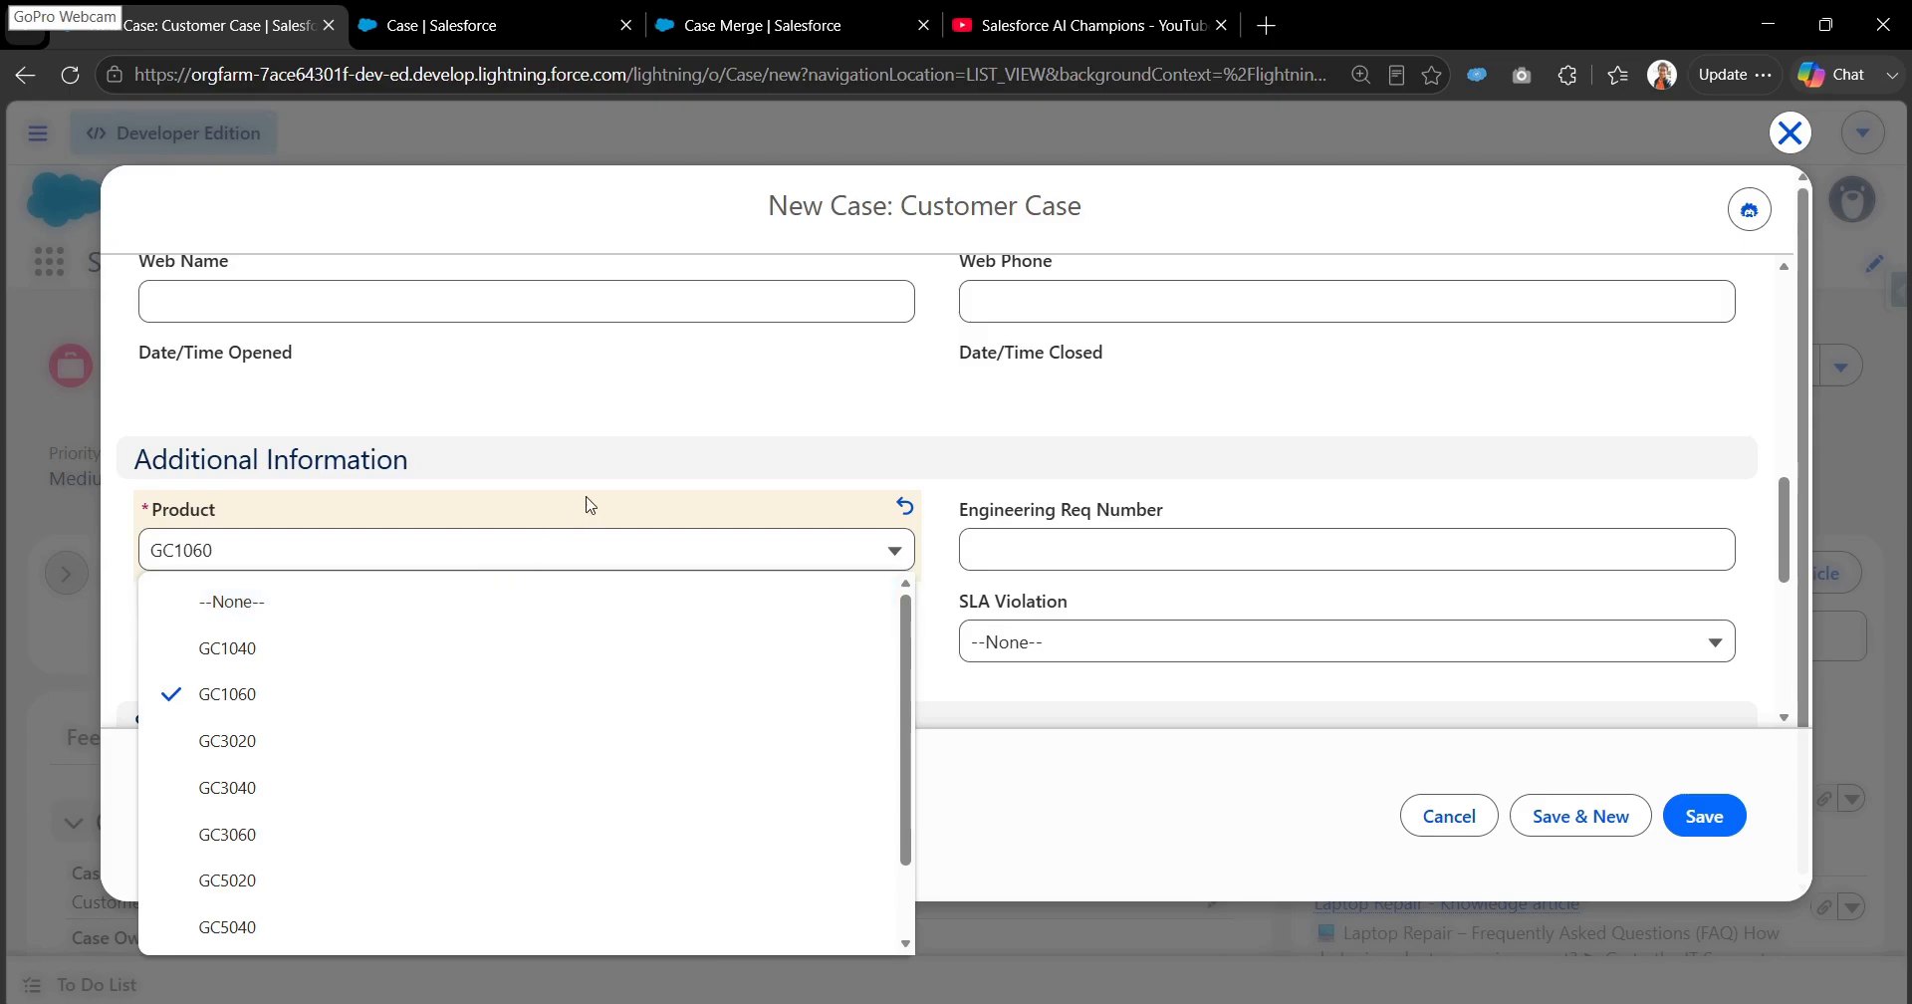
left_click(683, 400)
- Save the second case with the Subject Case Merge Test 2 and return to the Cases list
scroll(676, 452, "down", 3)
left_click(377, 643)
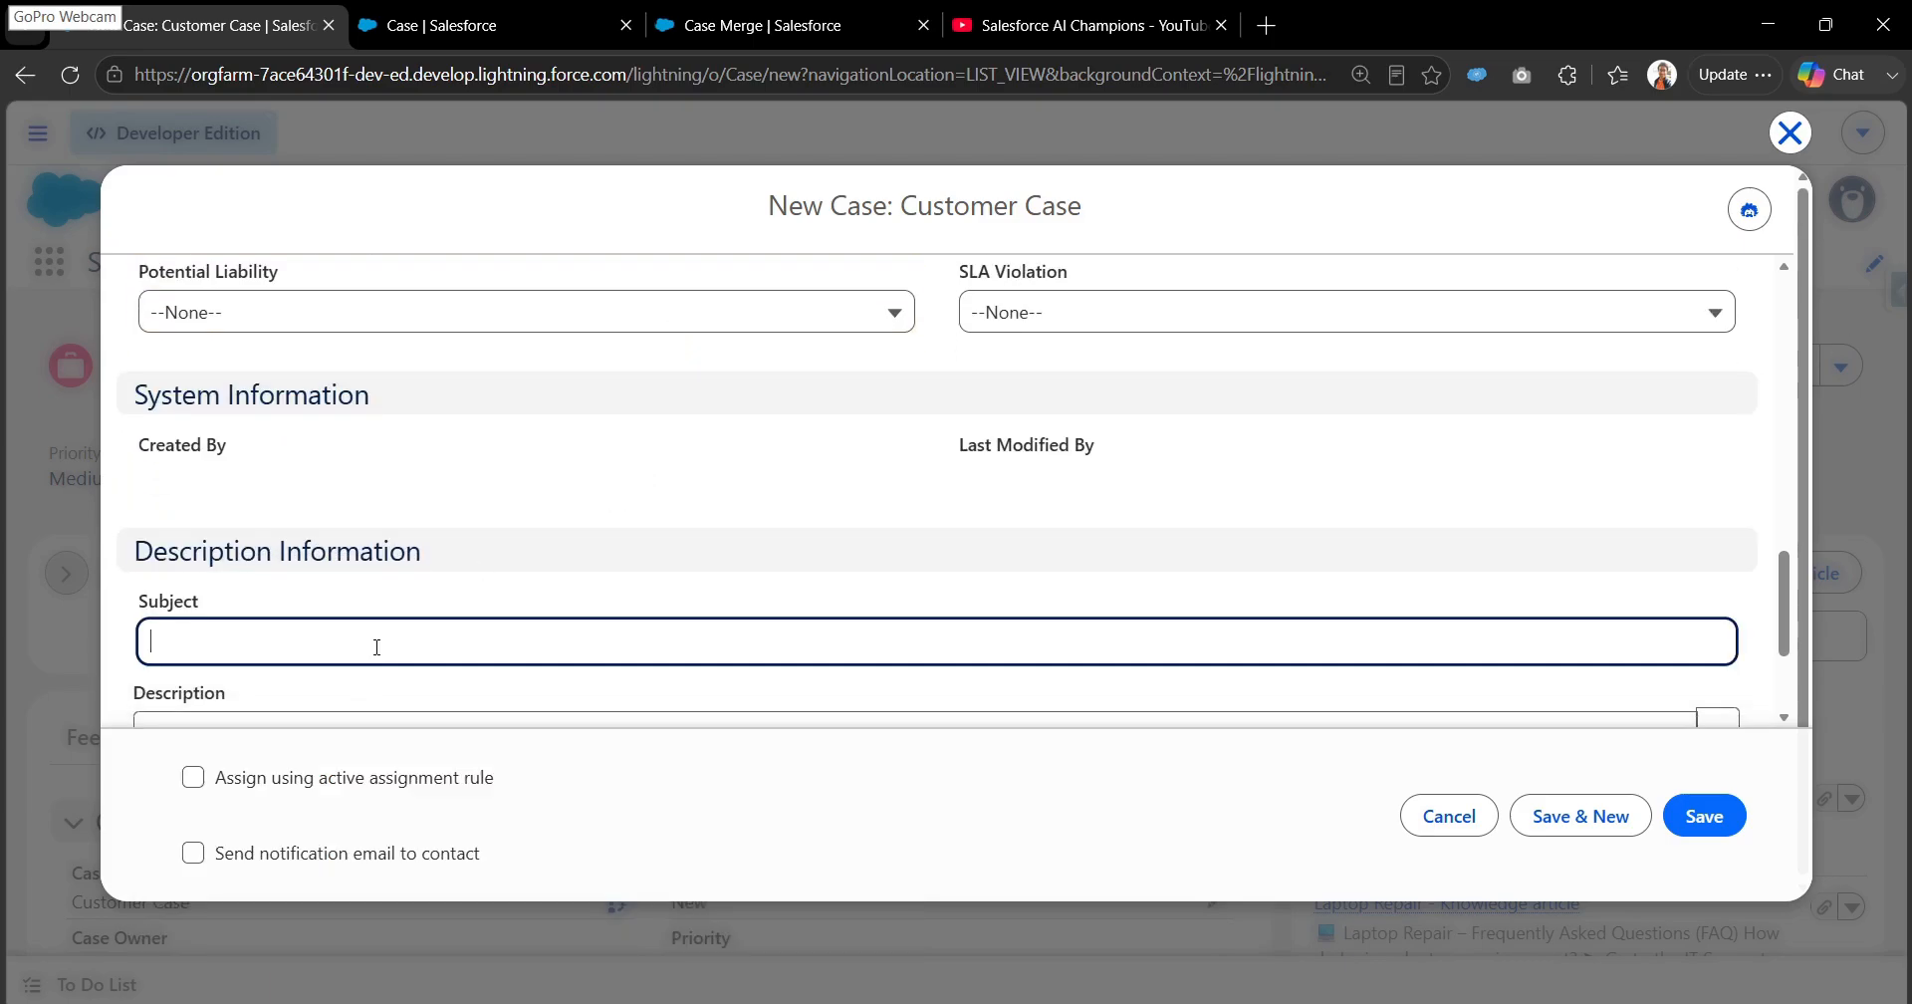
type("Case Merge Test 1")
left_click_drag(297, 638, 143, 640)
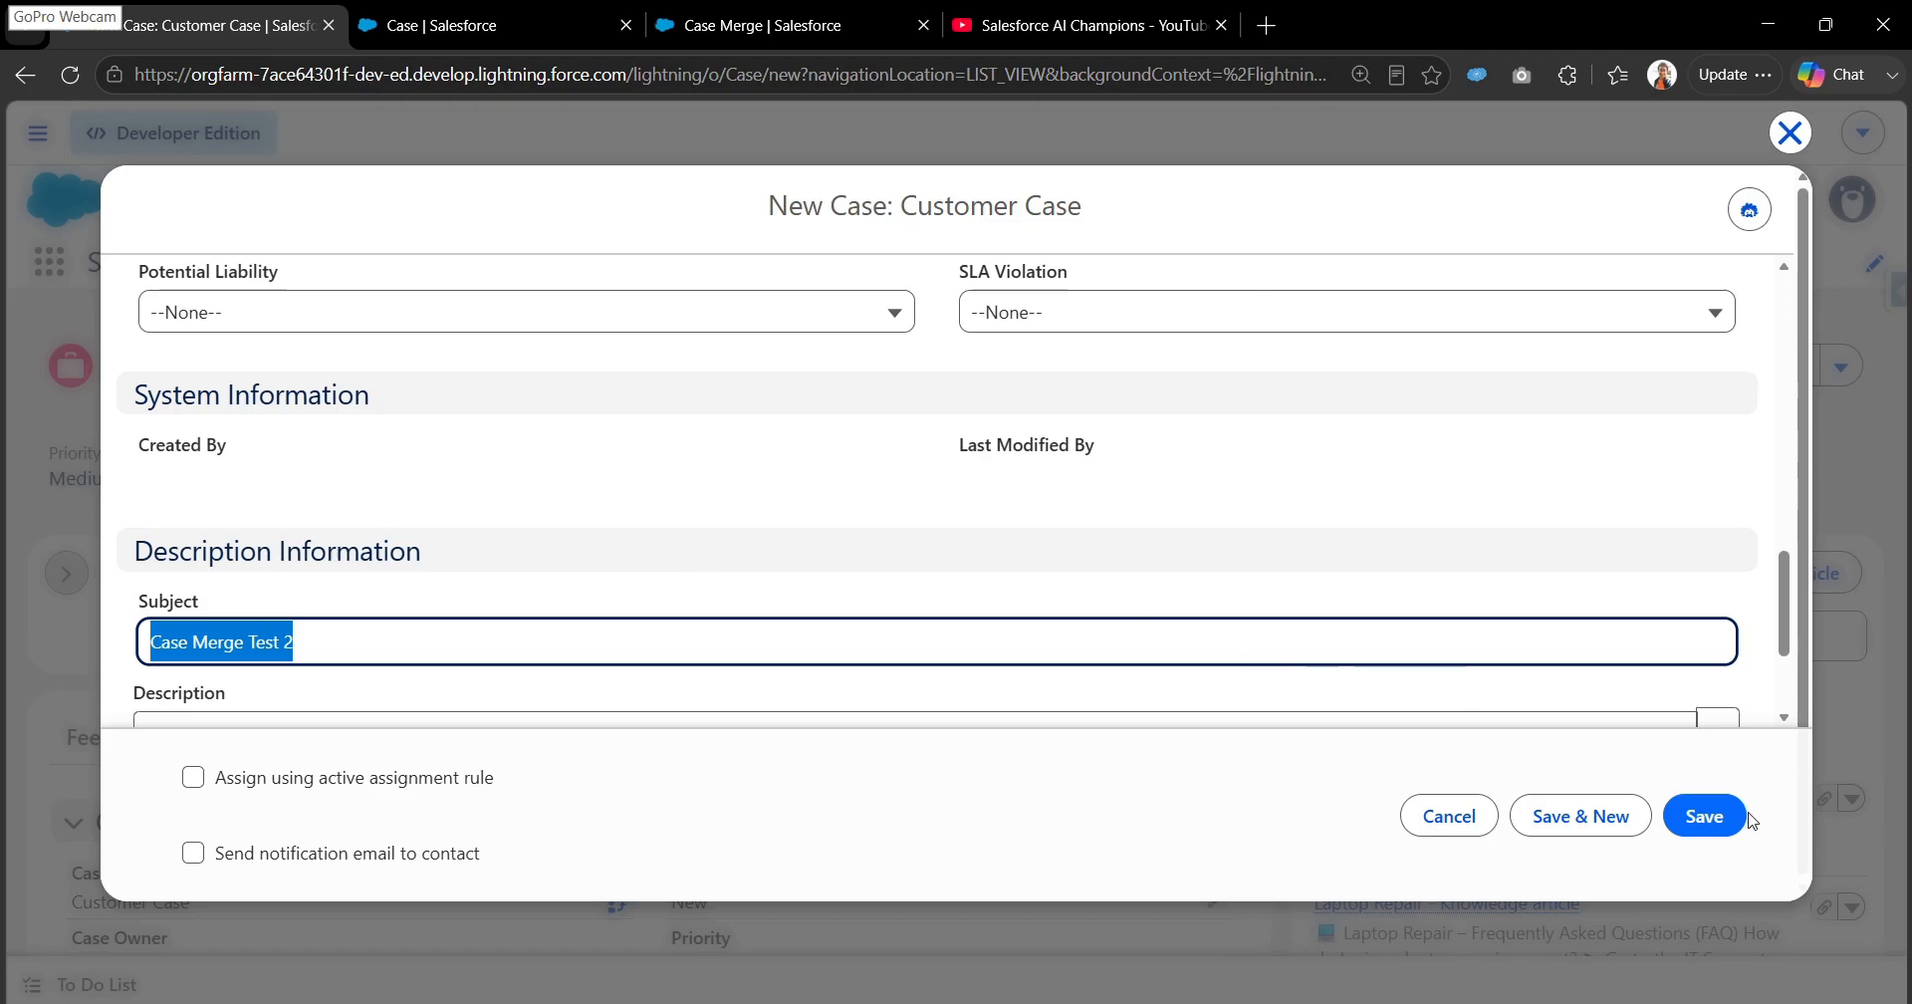
left_click(1705, 814)
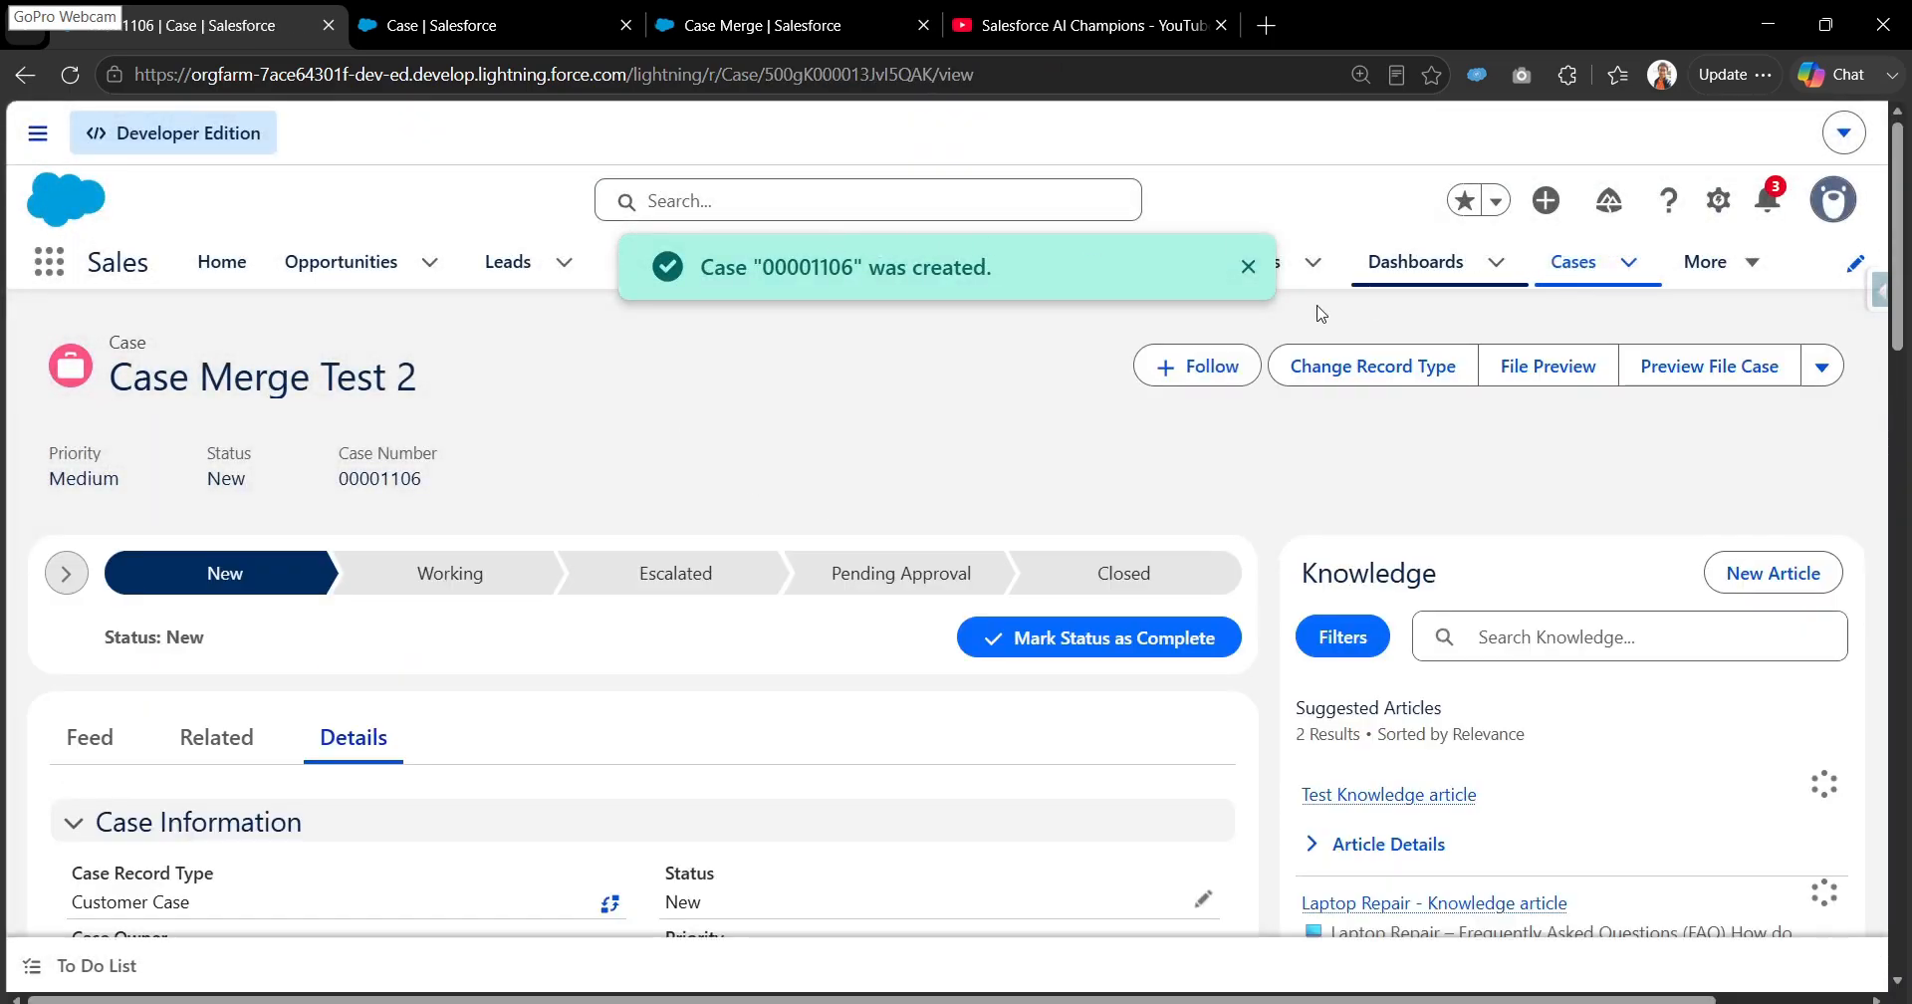
left_click(1247, 267)
left_click(1568, 271)
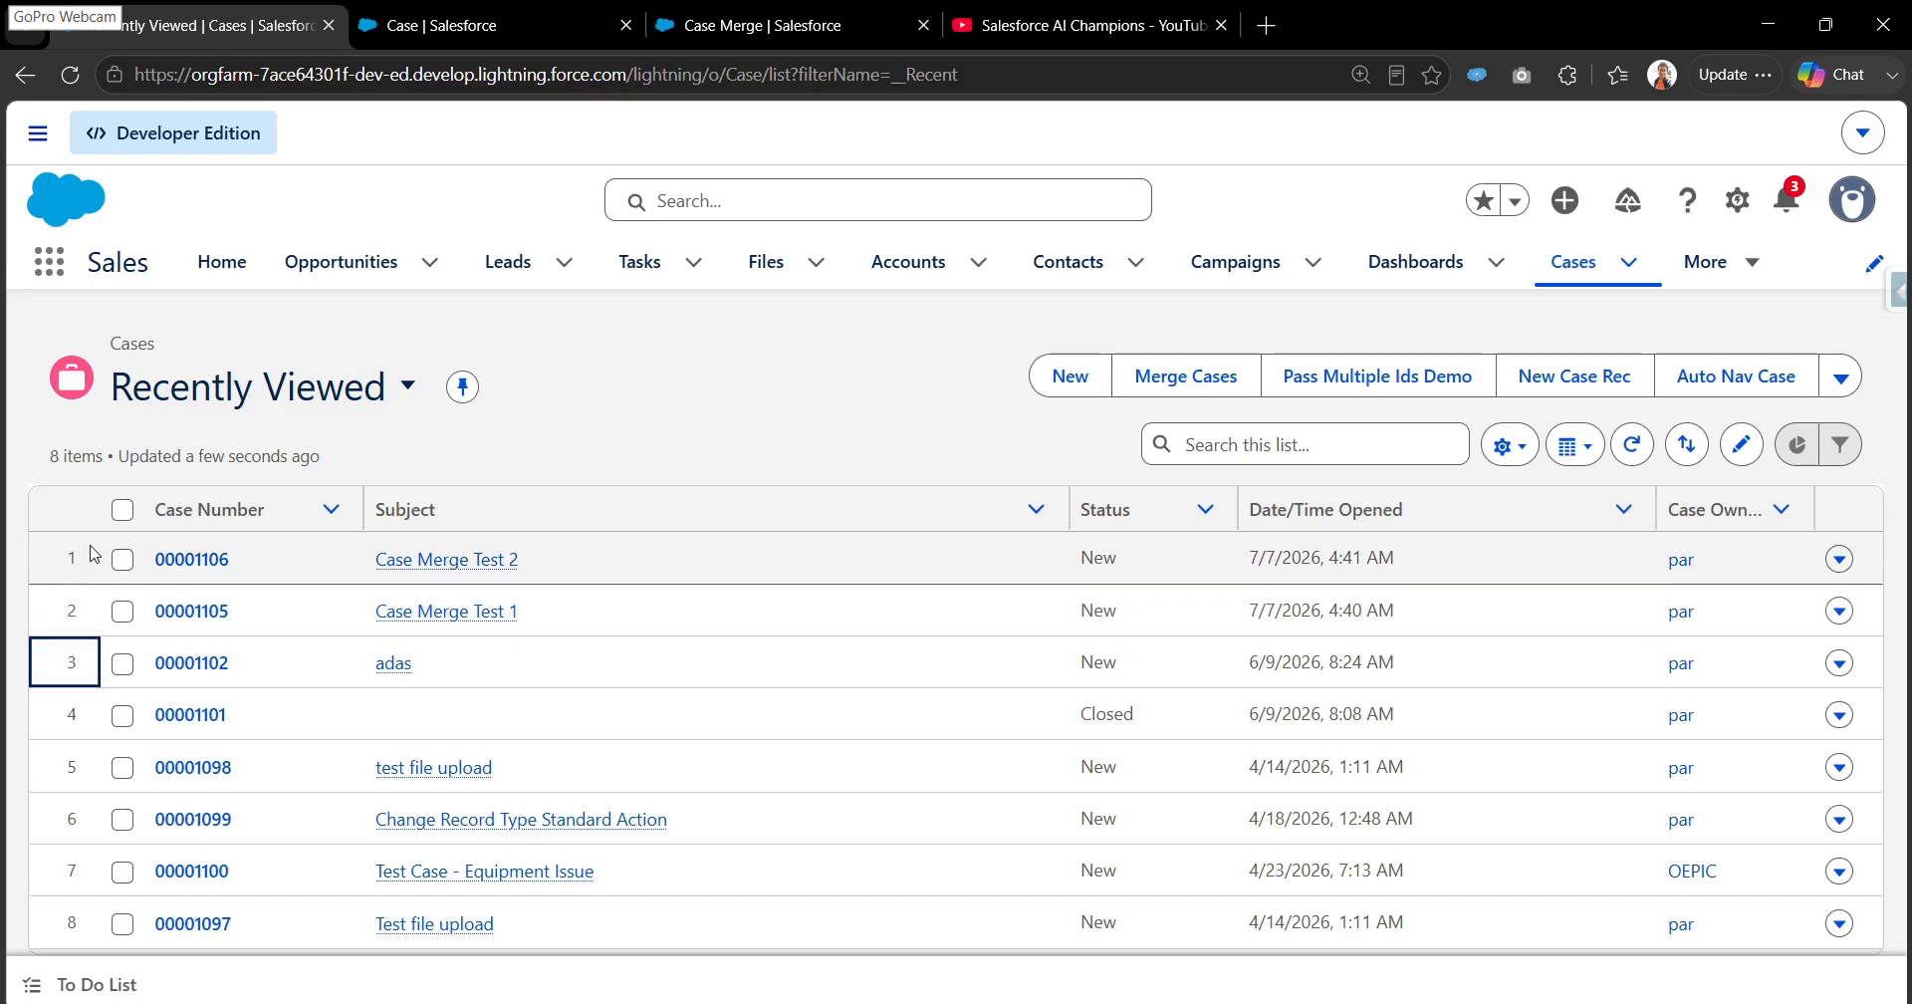
- Clear the case selection in the Recently Viewed list and try to run Merge Cases with no cases selected
left_click(124, 561)
left_click(126, 611)
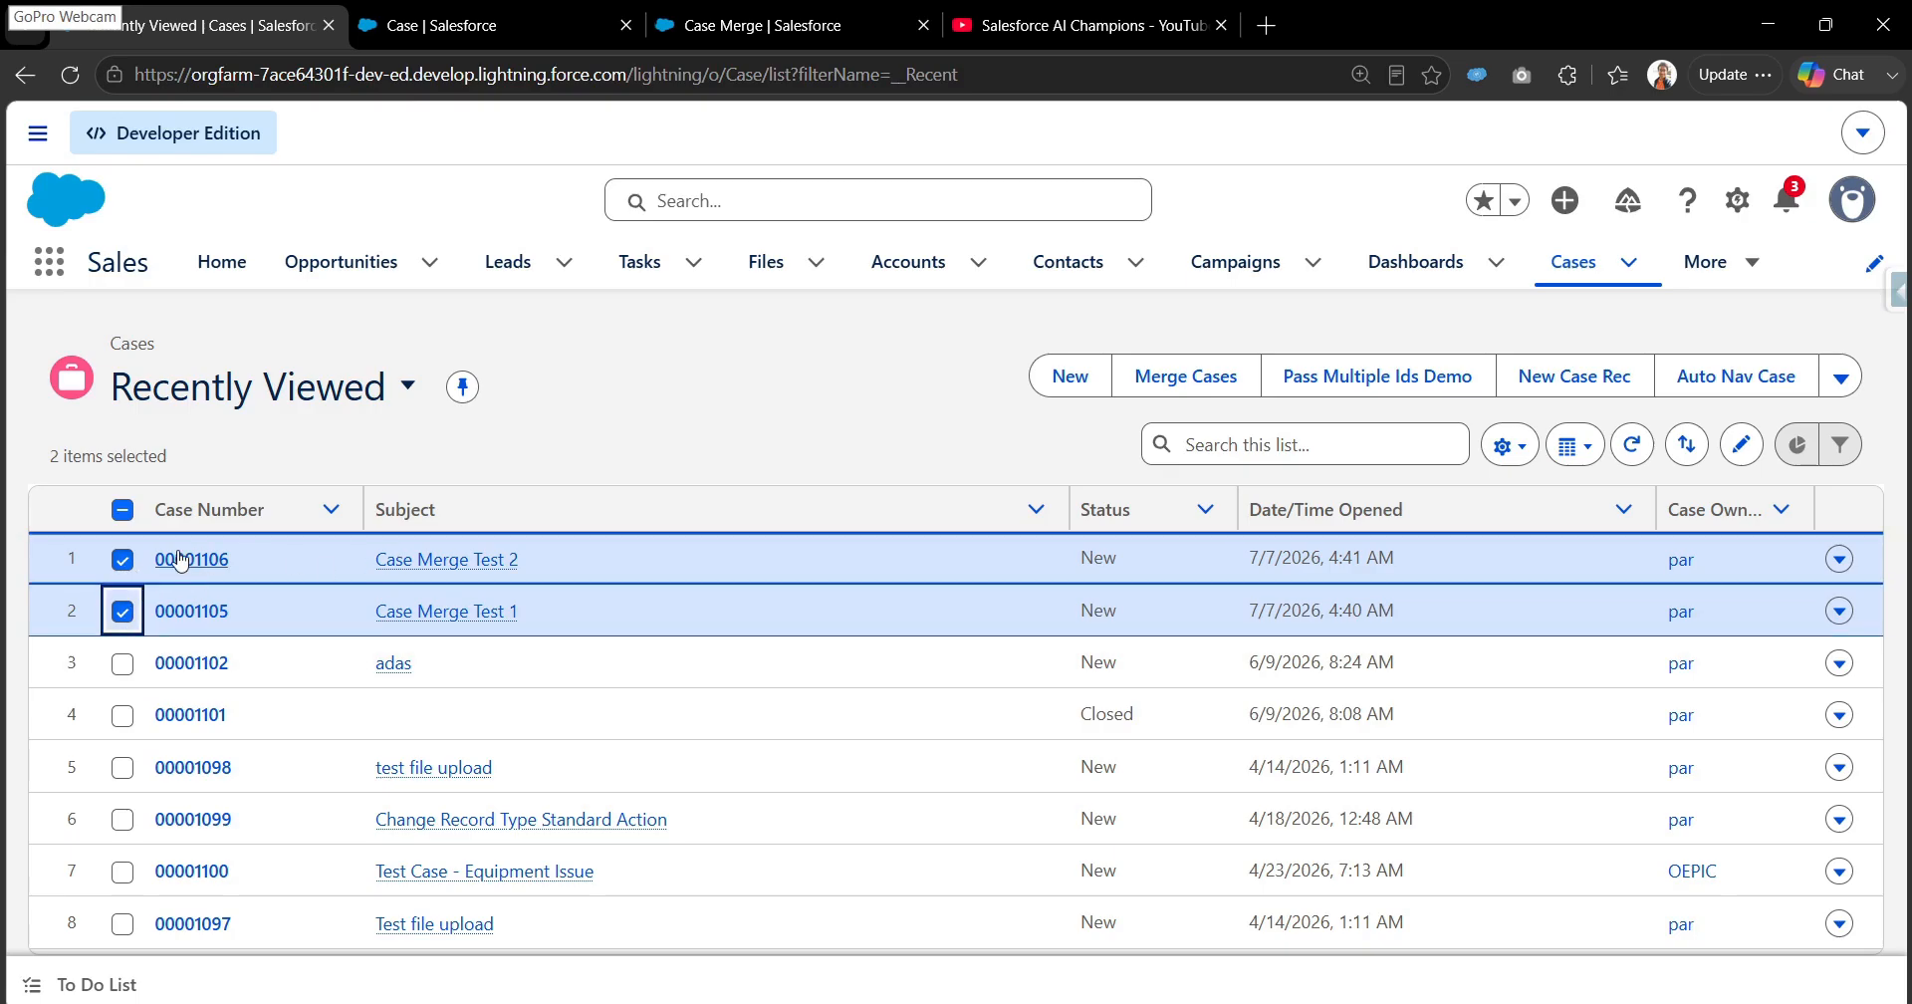
left_click(122, 512)
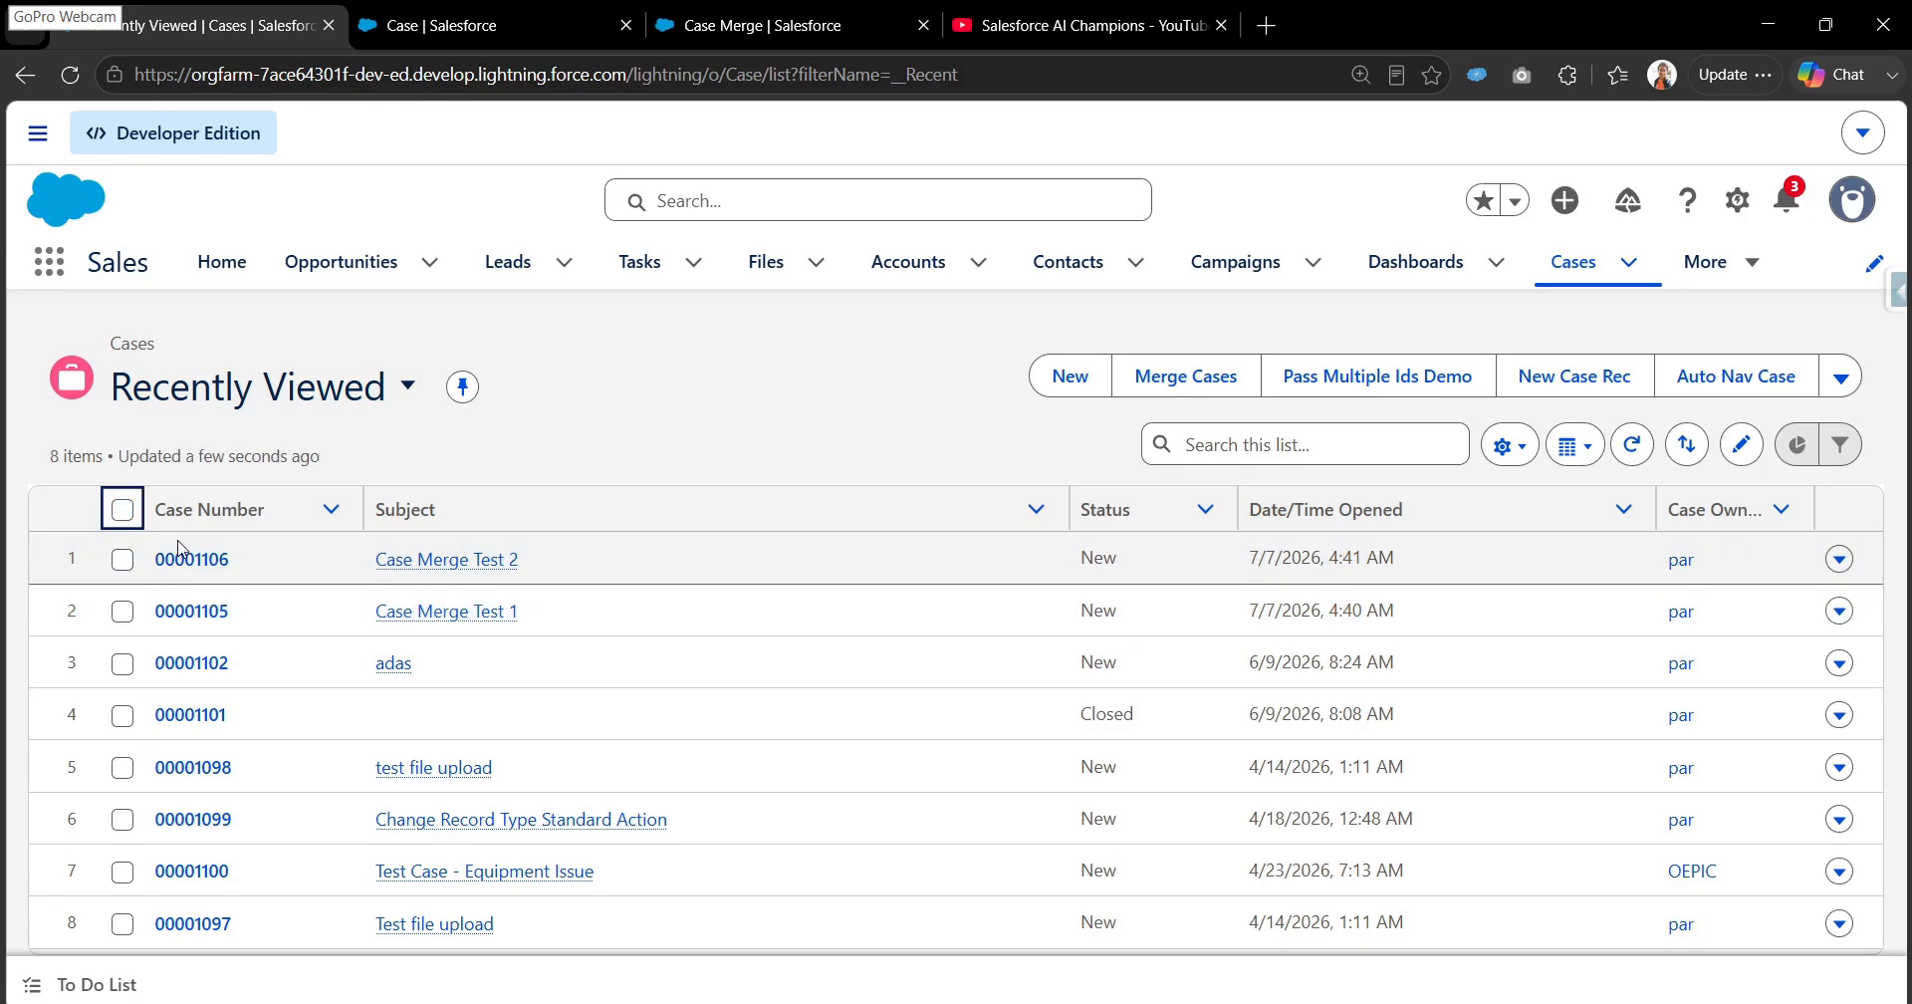
left_click(1210, 388)
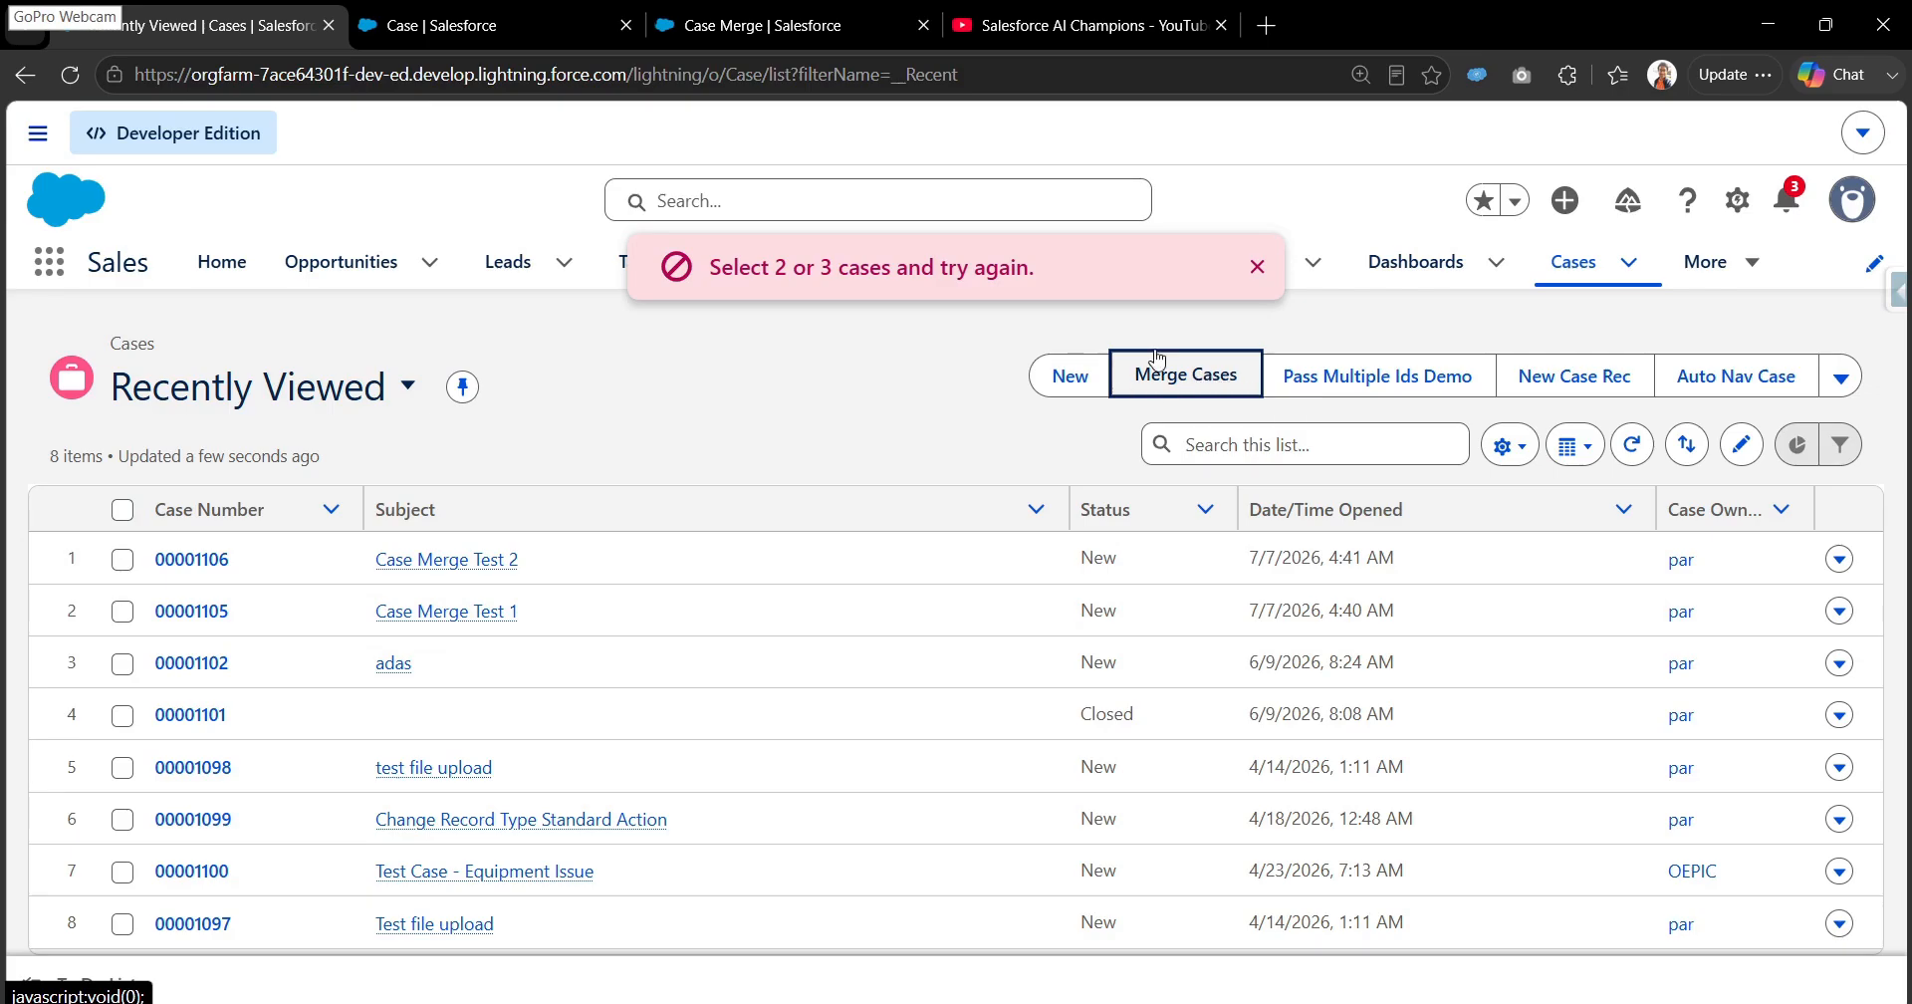
left_click_drag(713, 269, 1050, 273)
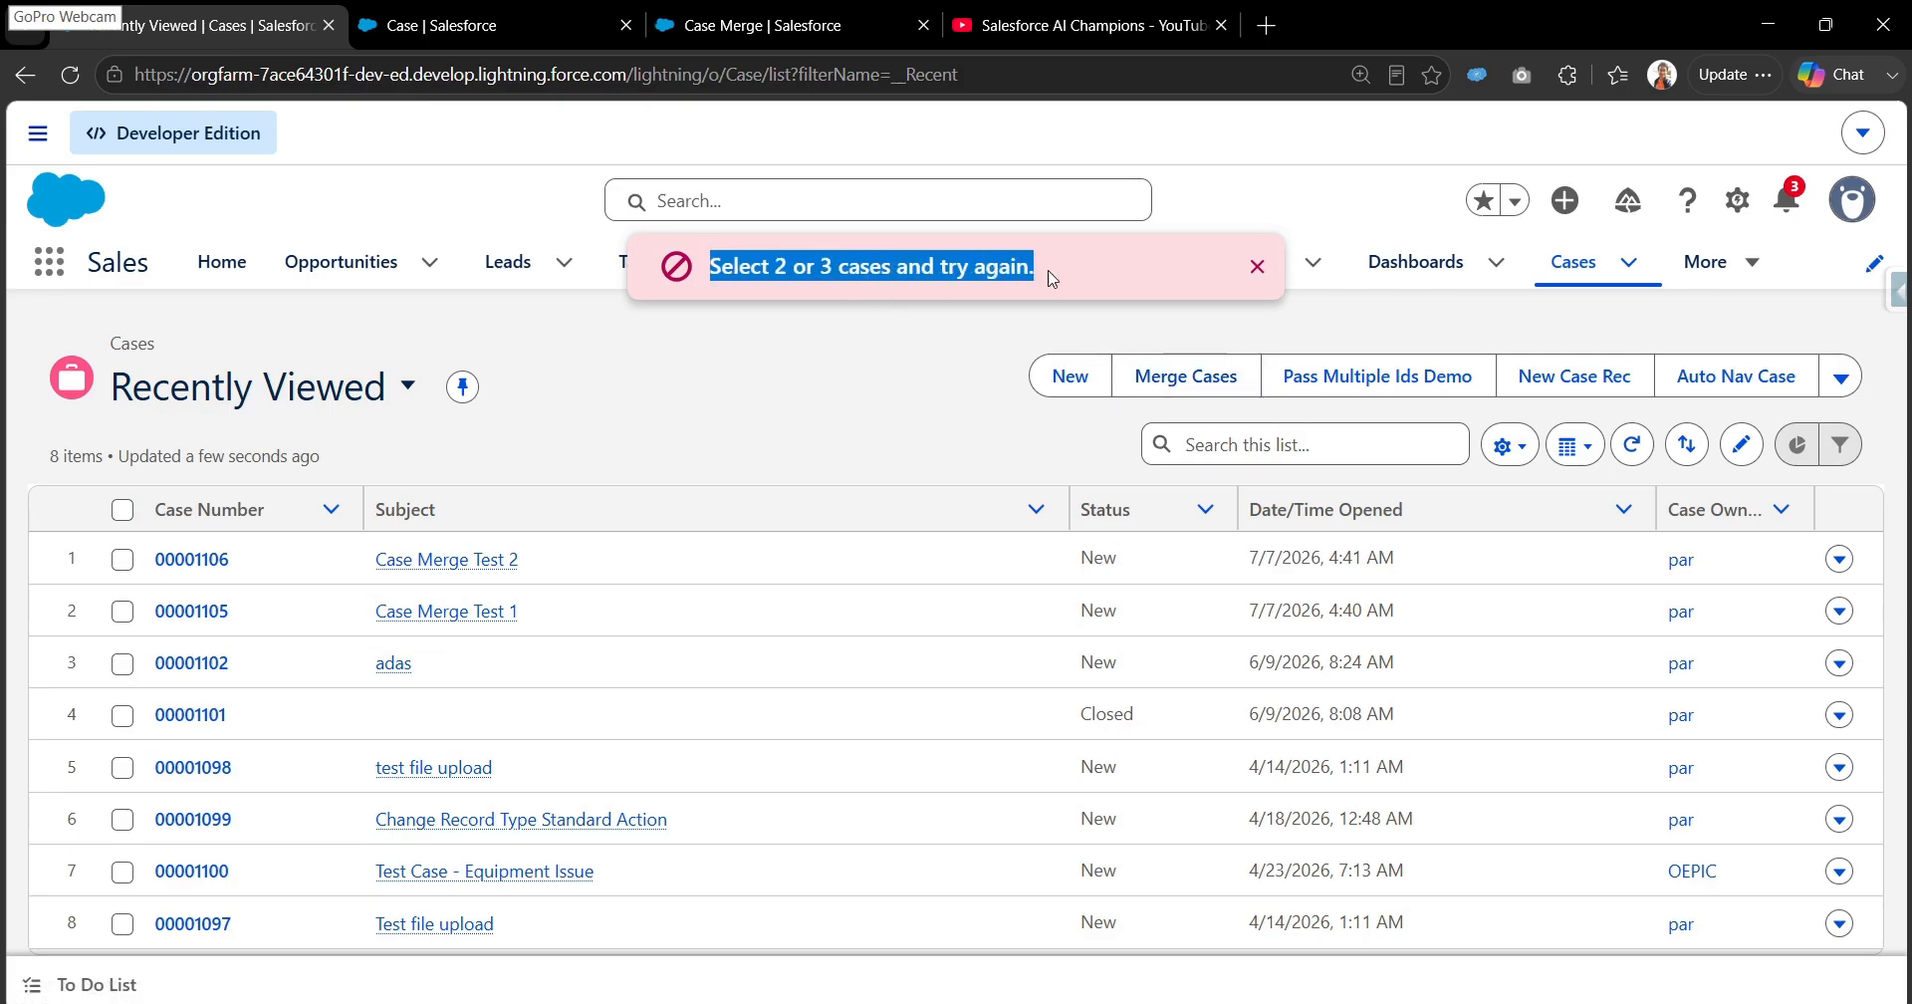
left_click(1257, 277)
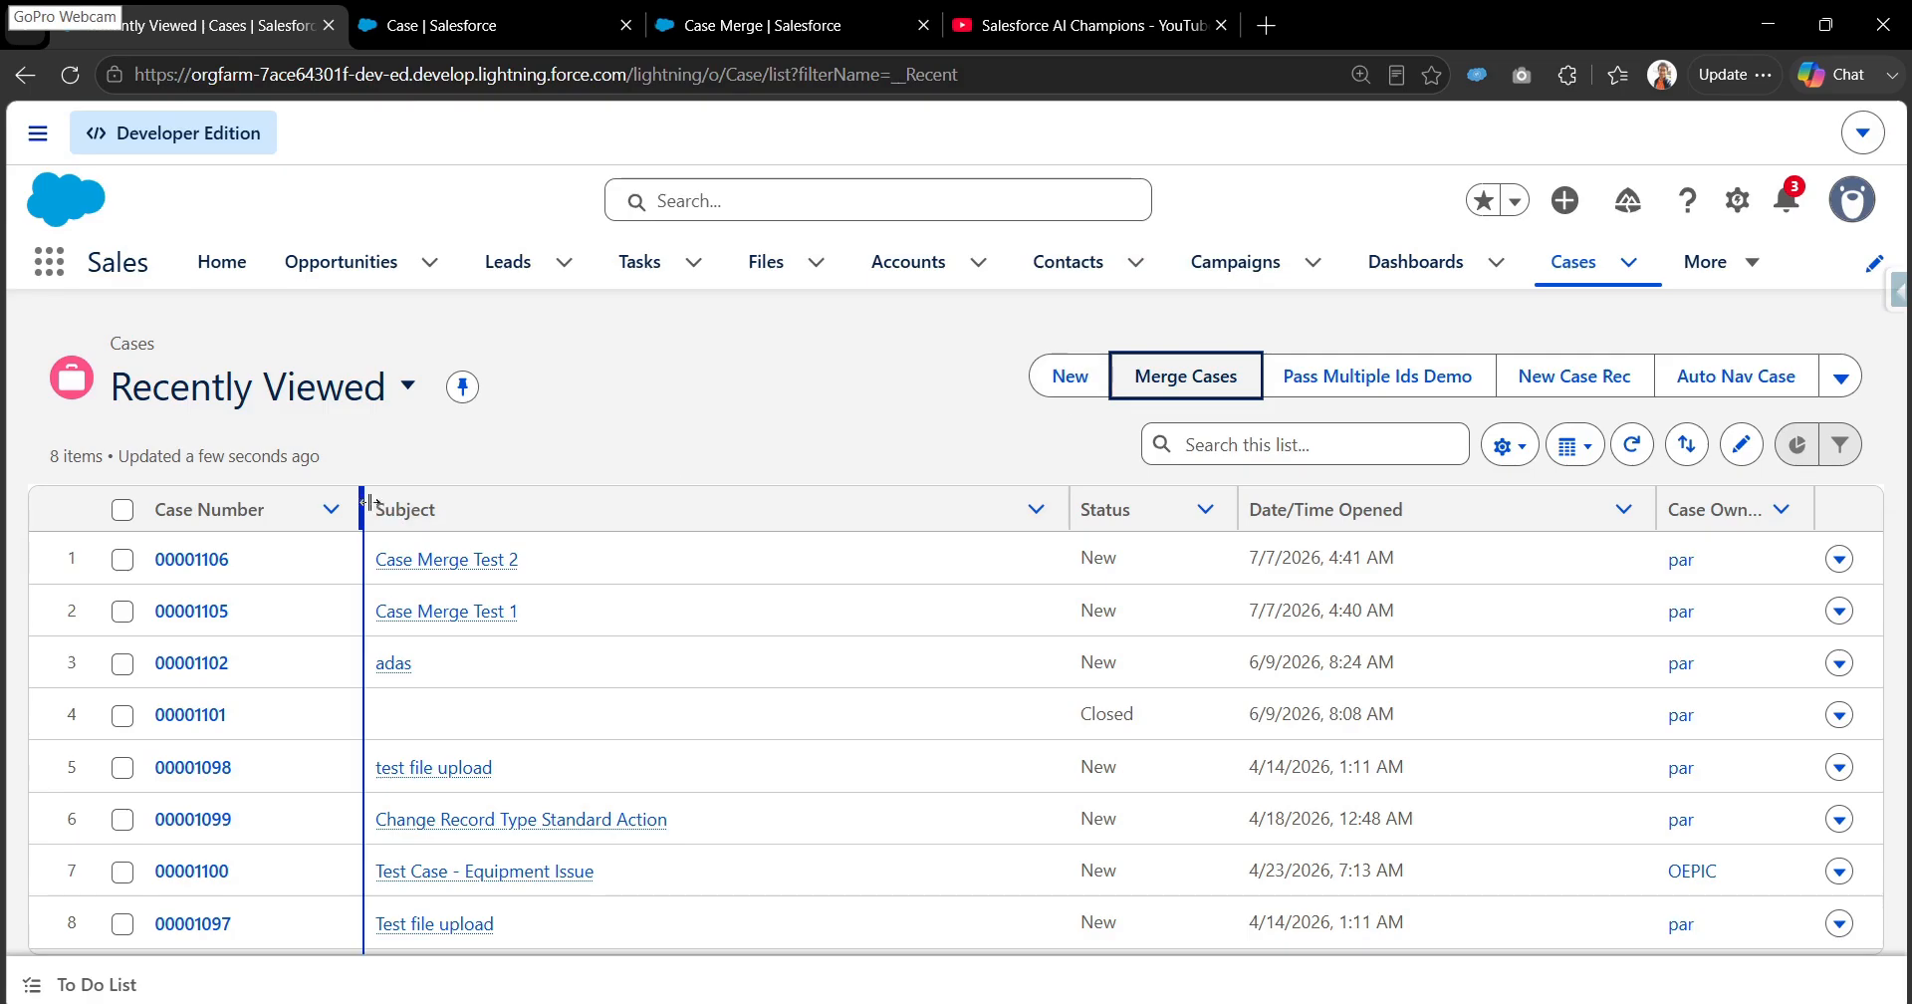
- Select the Case Merge Test 2 and Case Merge Test 1 cases in the Recently Viewed list
left_click(123, 560)
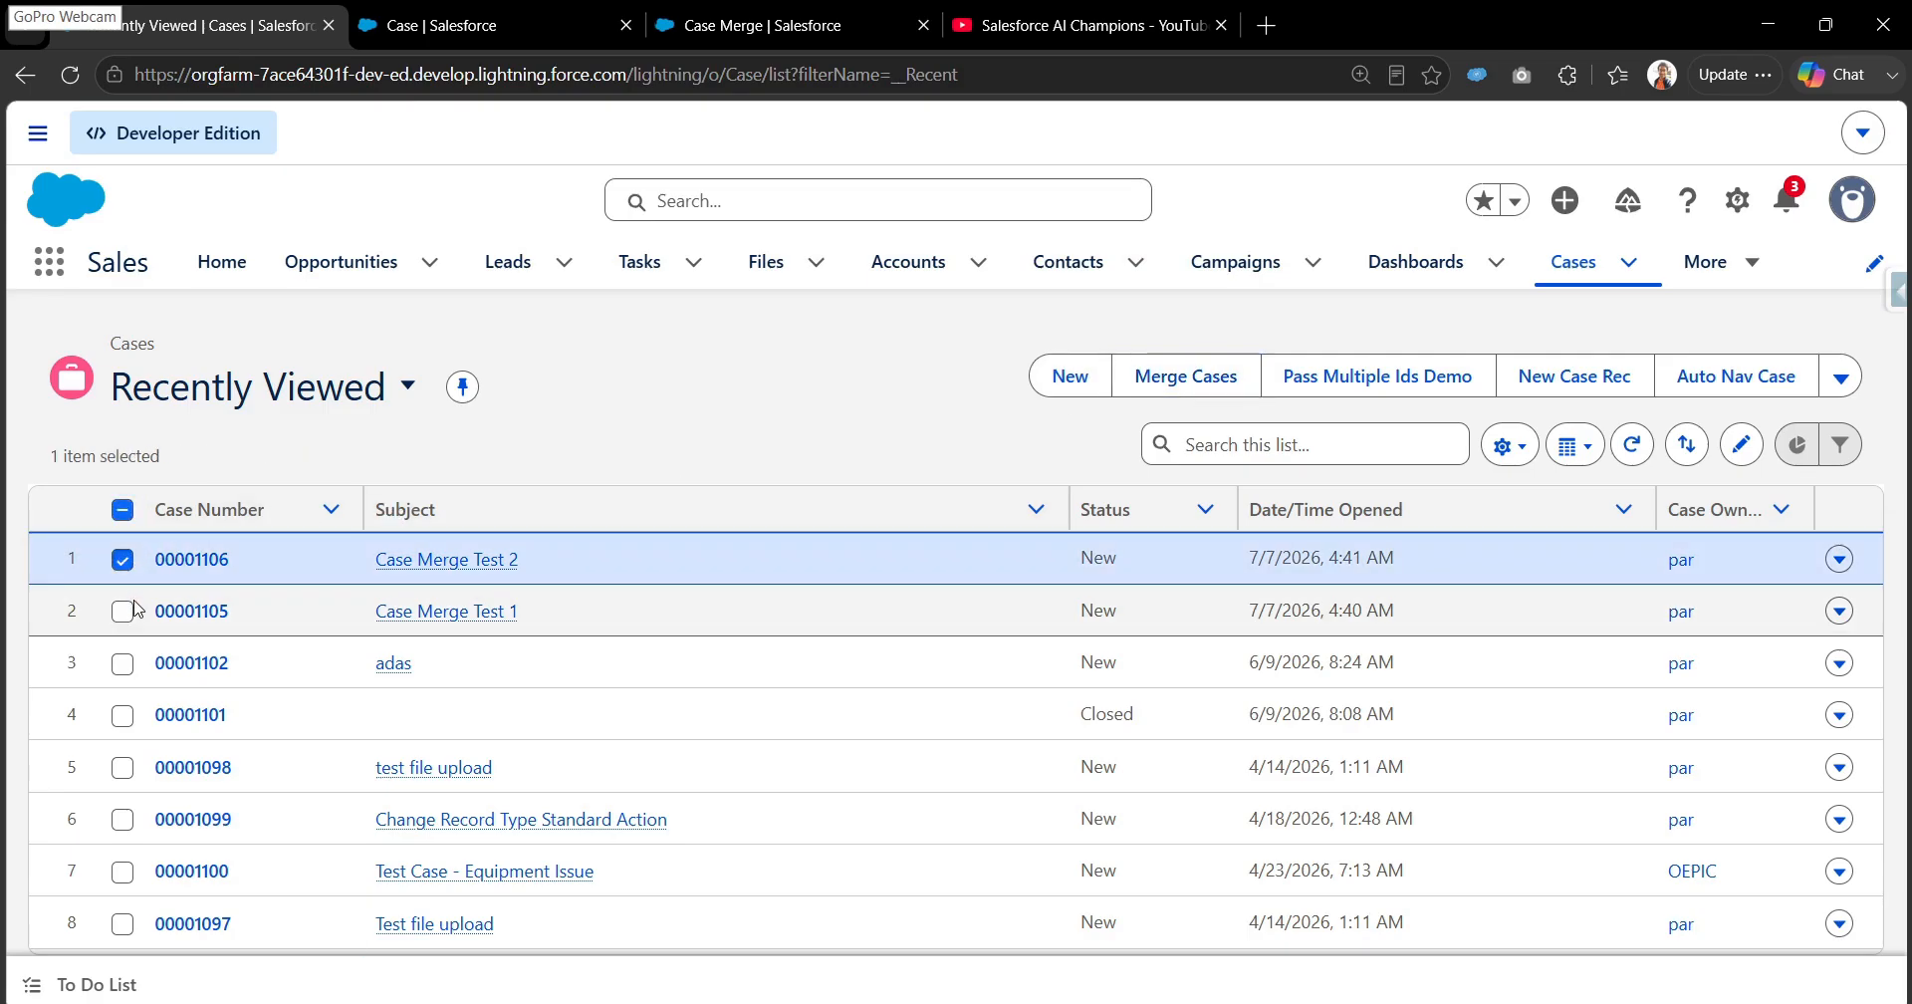
left_click(124, 611)
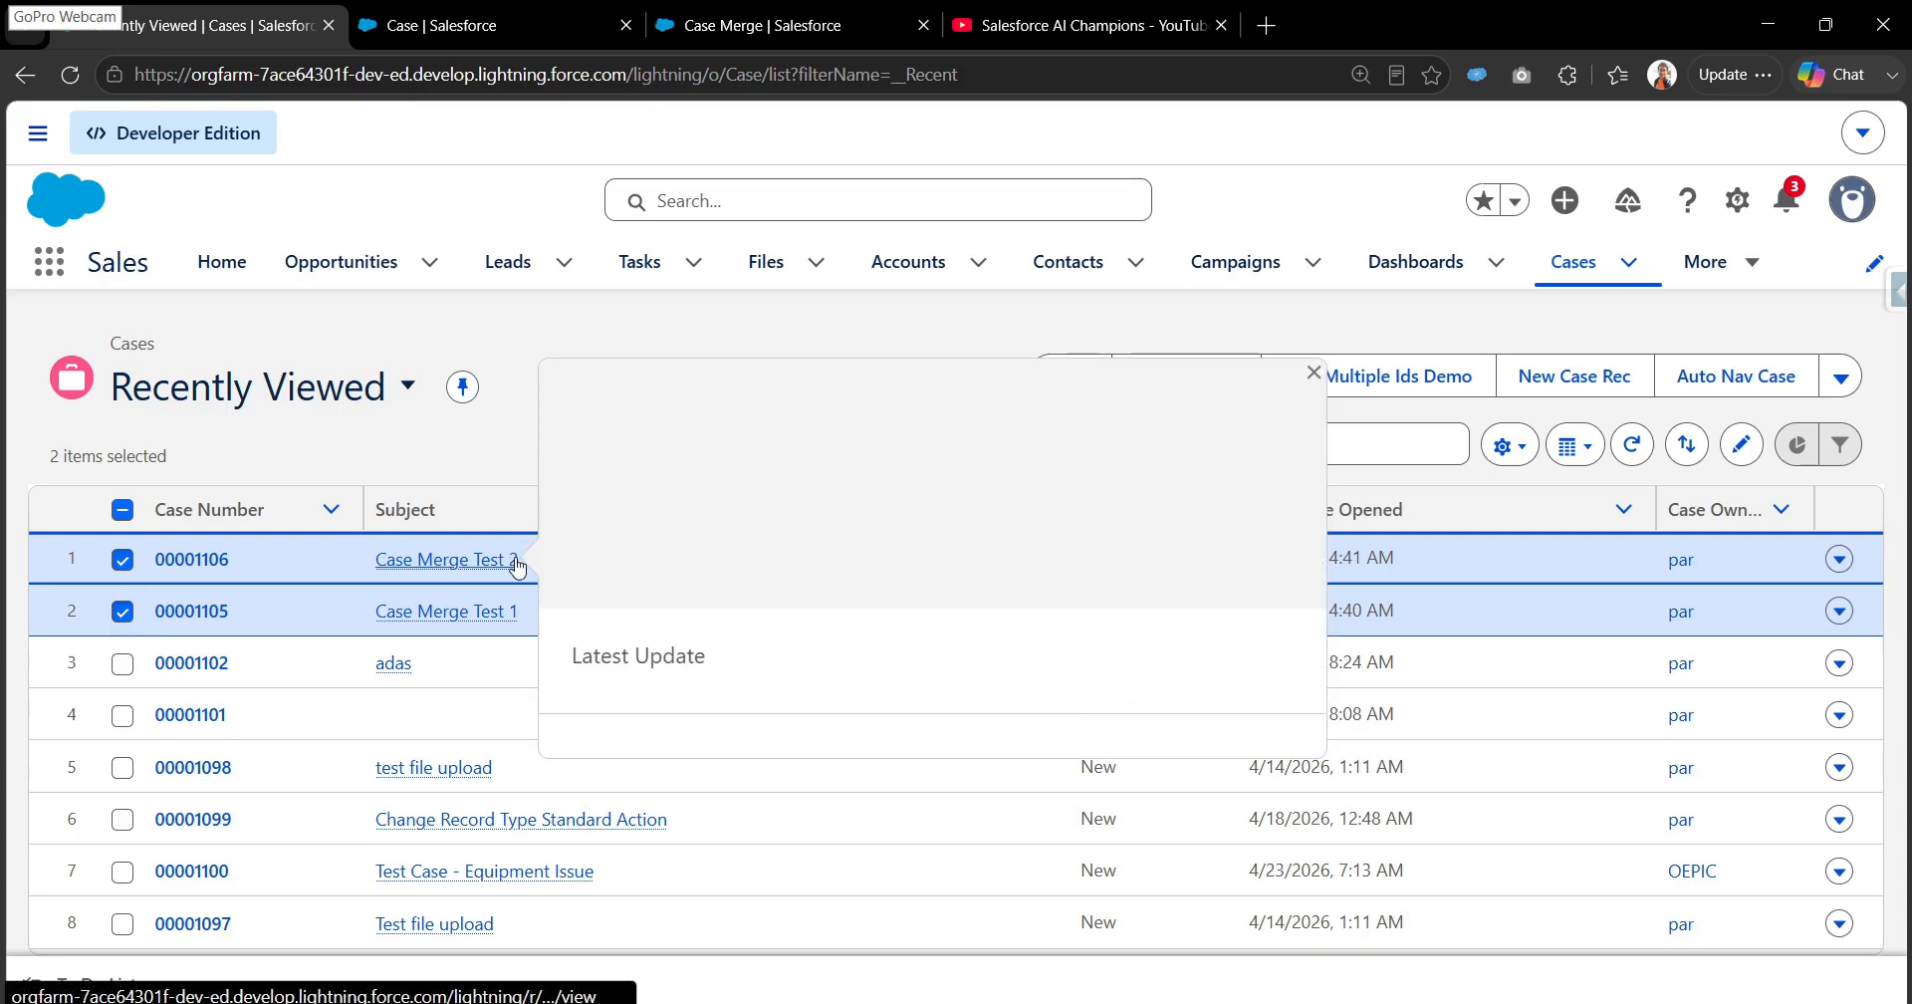
mouse_move(468, 627)
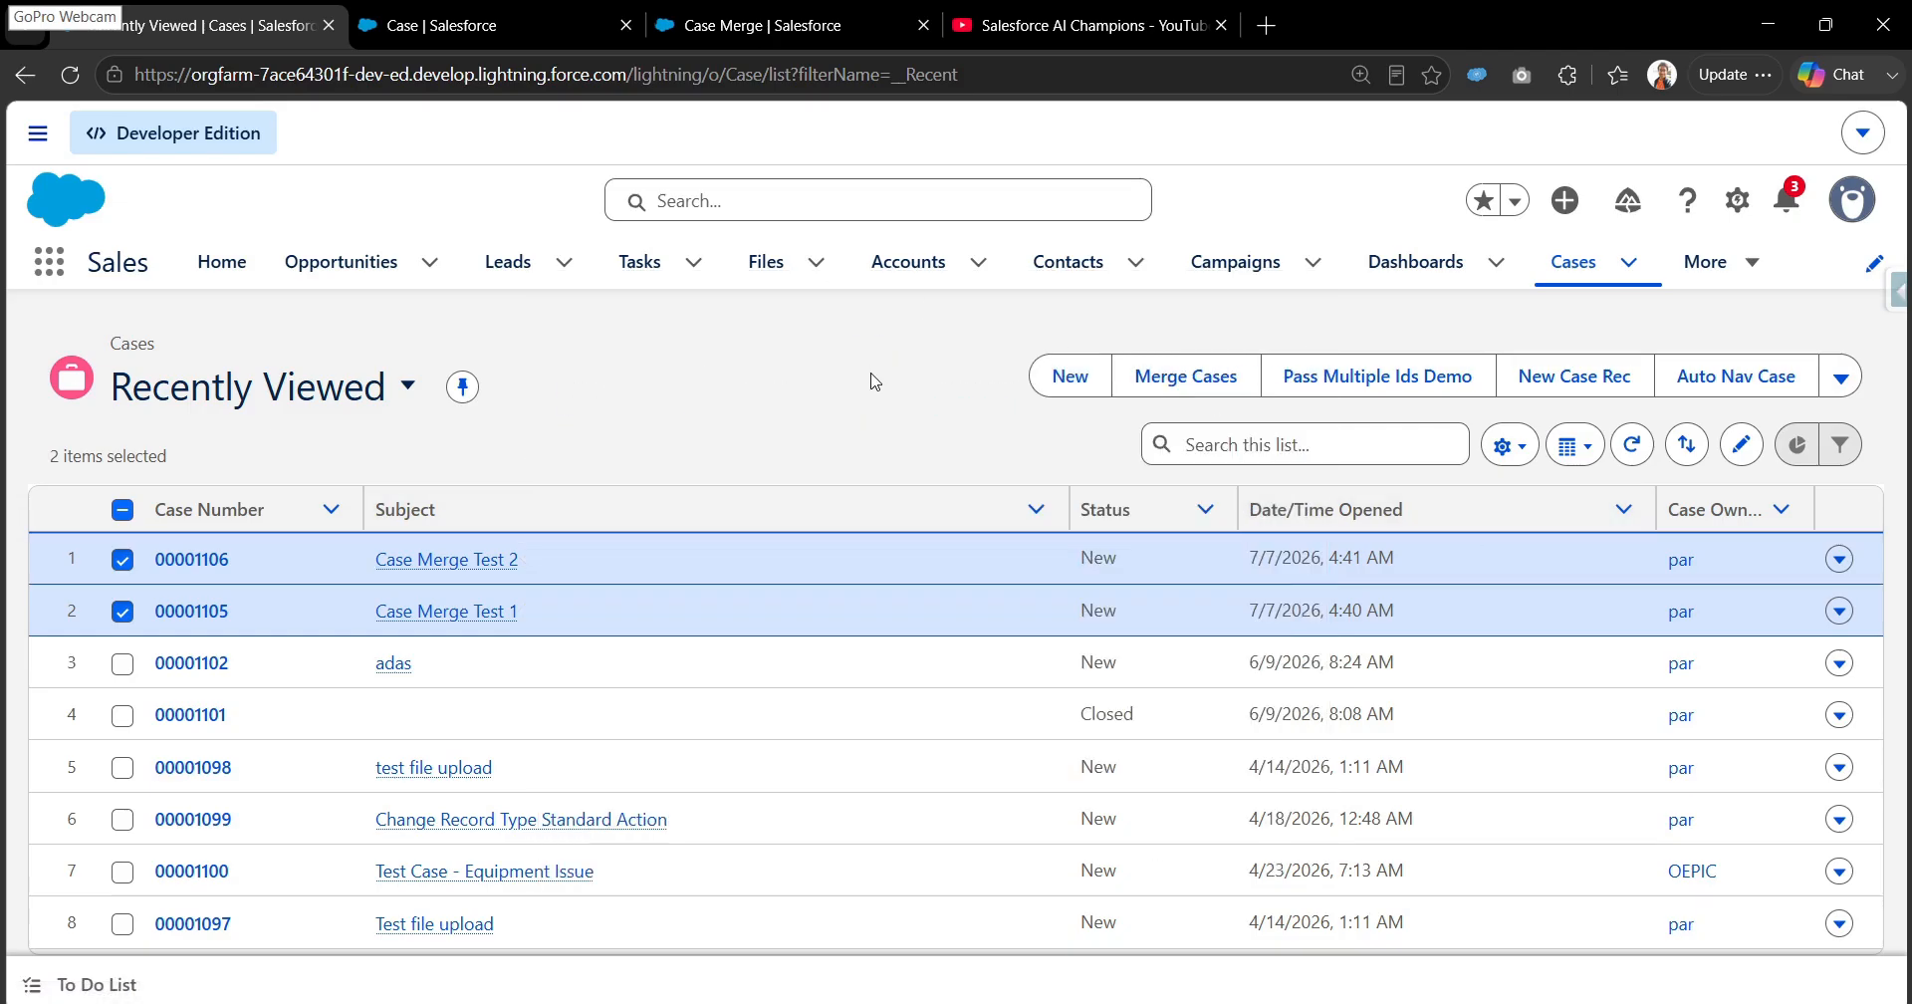
- Review the status setting for duplicate cases on the Case Merge setup page and return to the Cases list
key("ctrl+3")
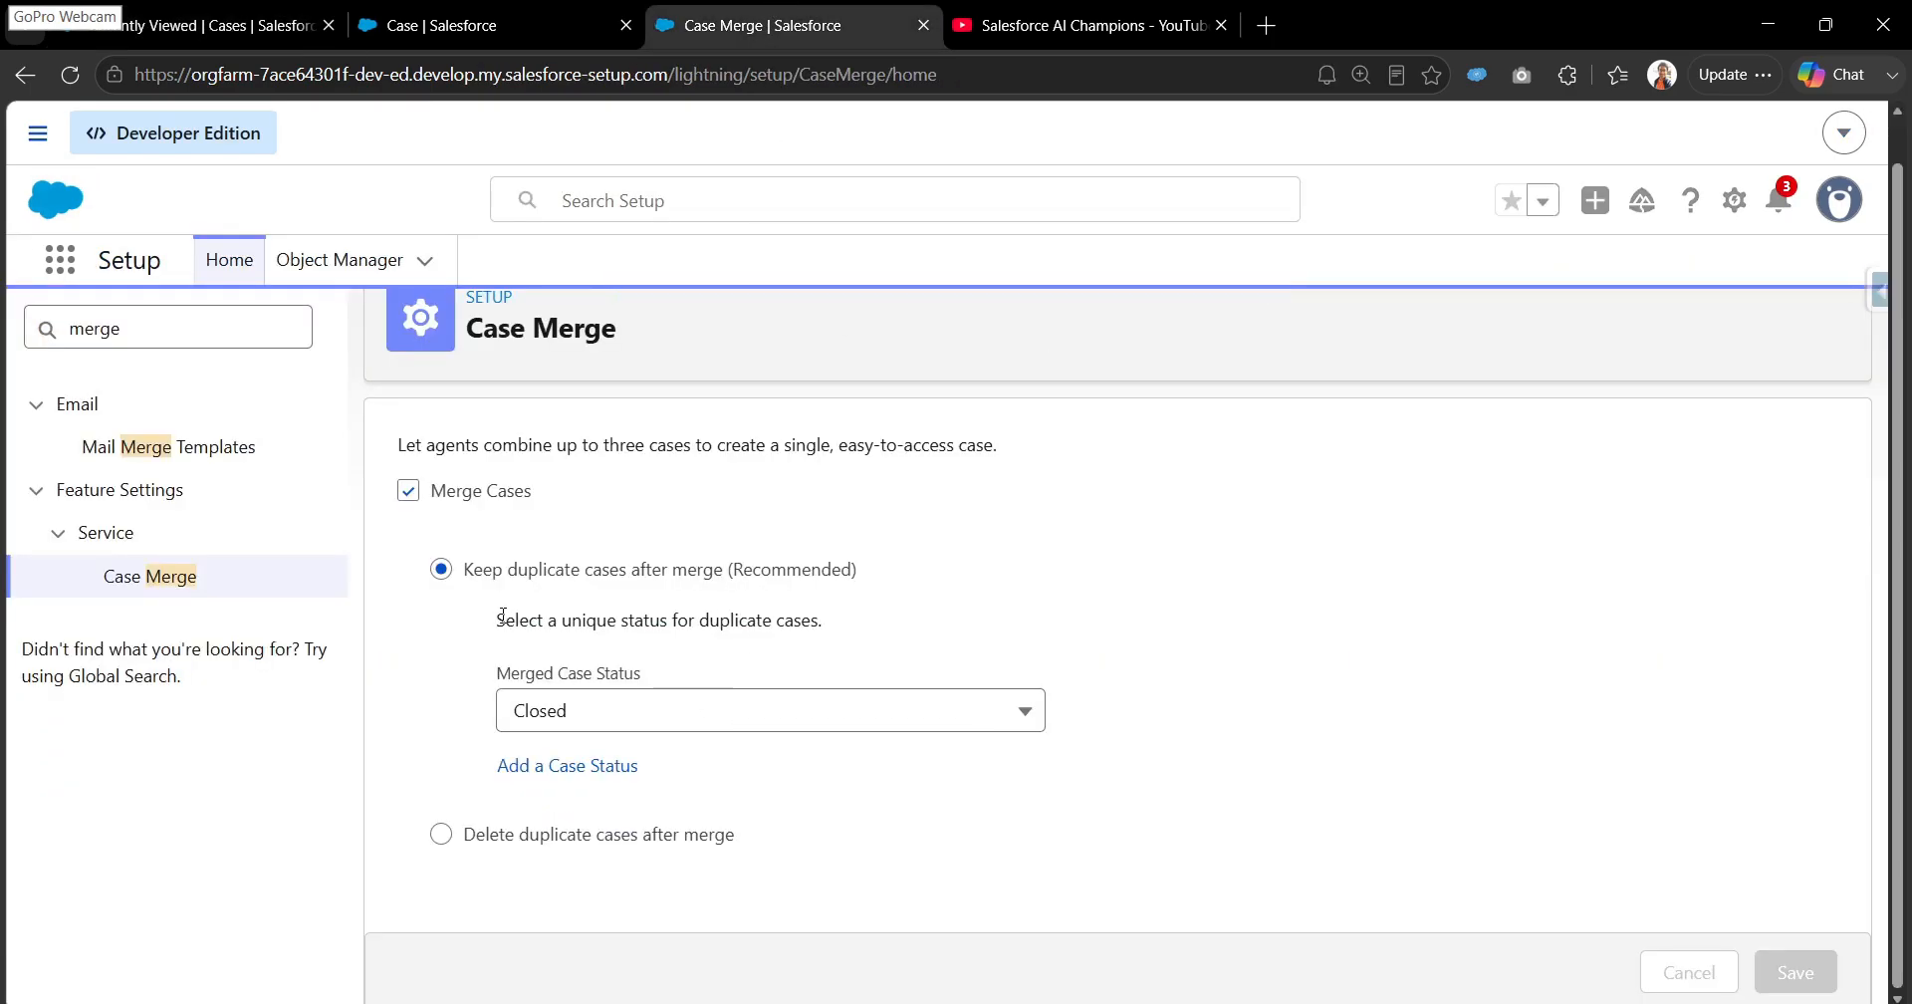
left_click_drag(499, 619, 835, 622)
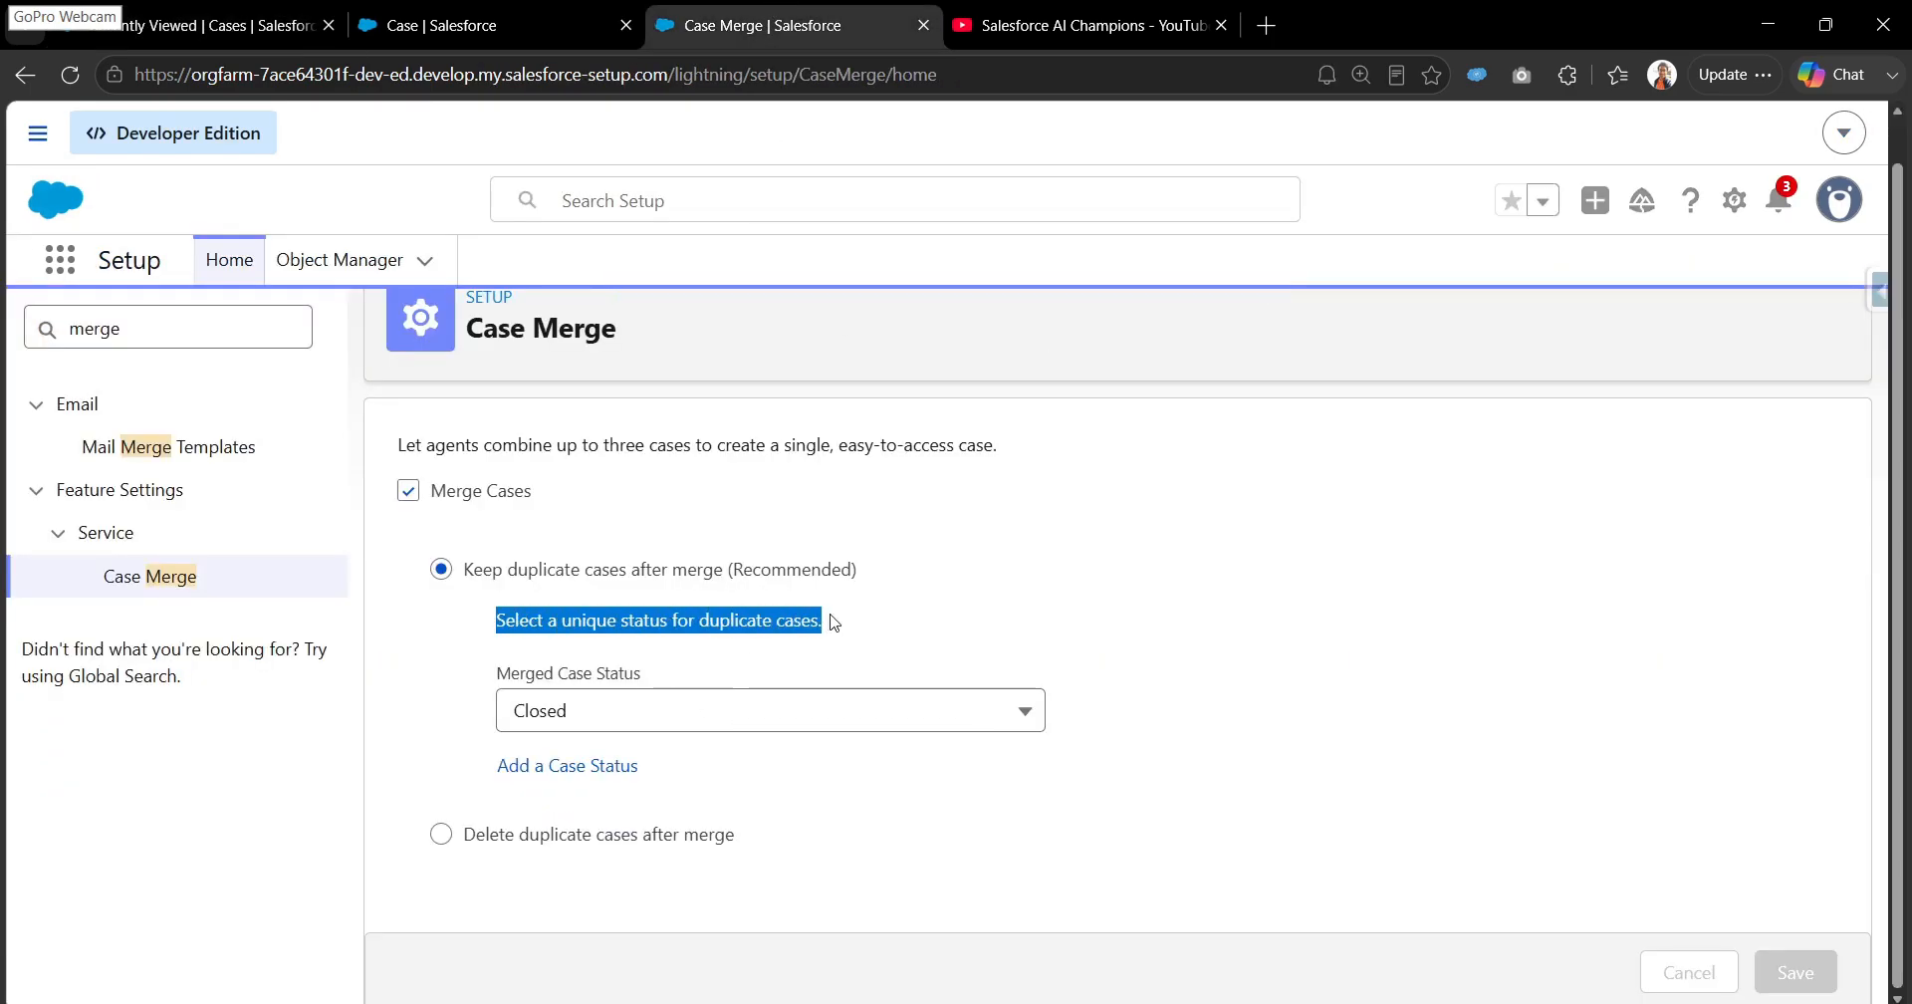
left_click(318, 8)
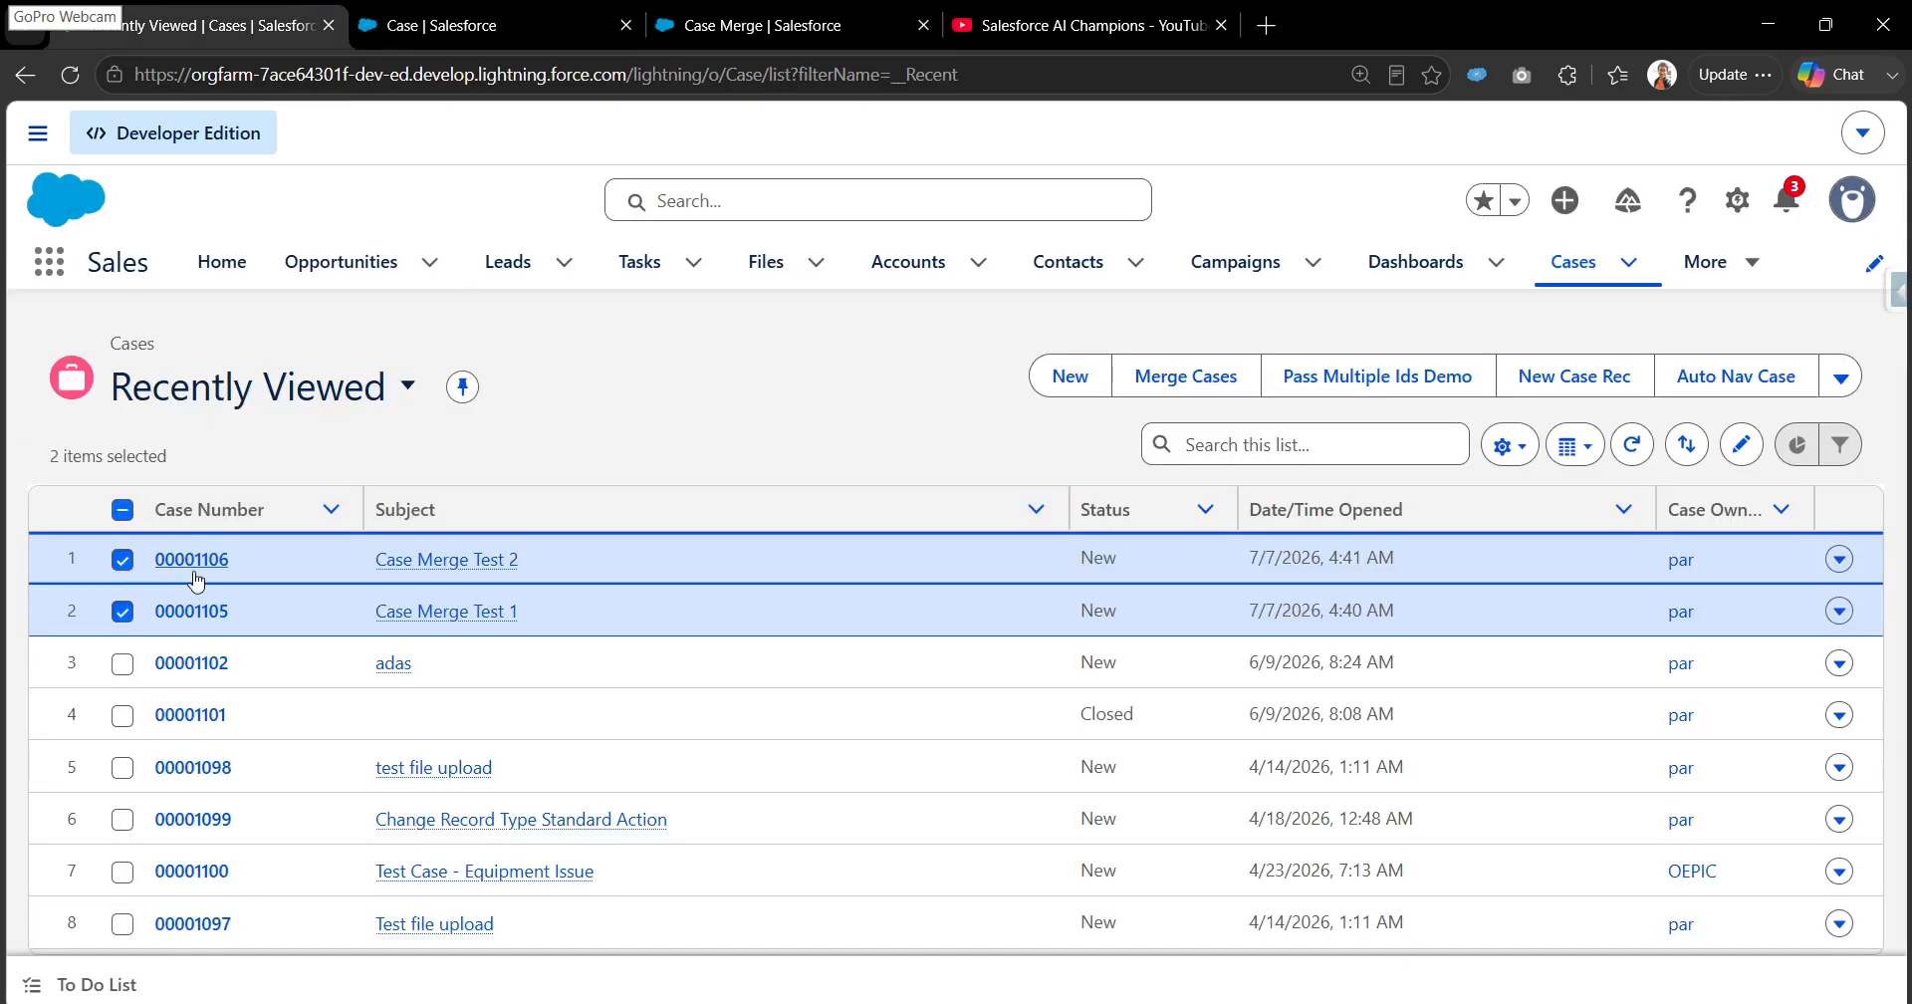
- Open Merge Cases for the two selected cases and examine the explanation and the field comparison
left_click(1212, 387)
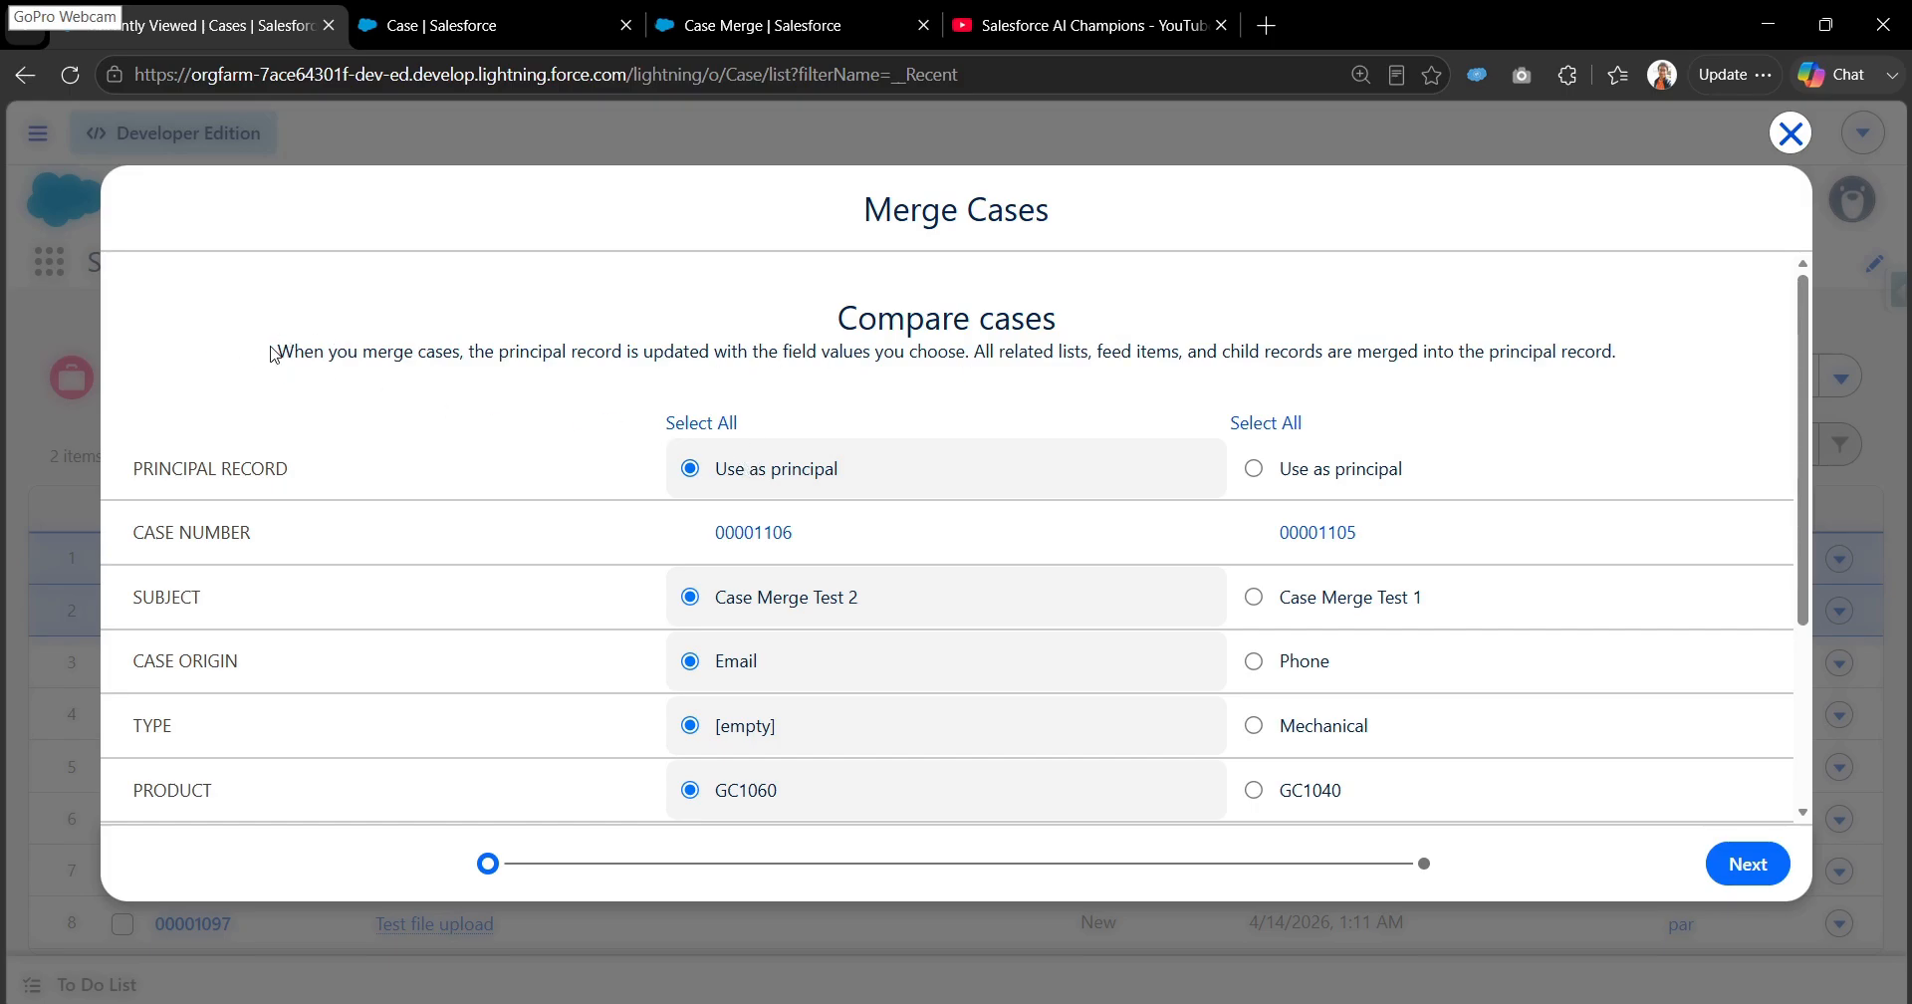
left_click_drag(278, 350, 1638, 376)
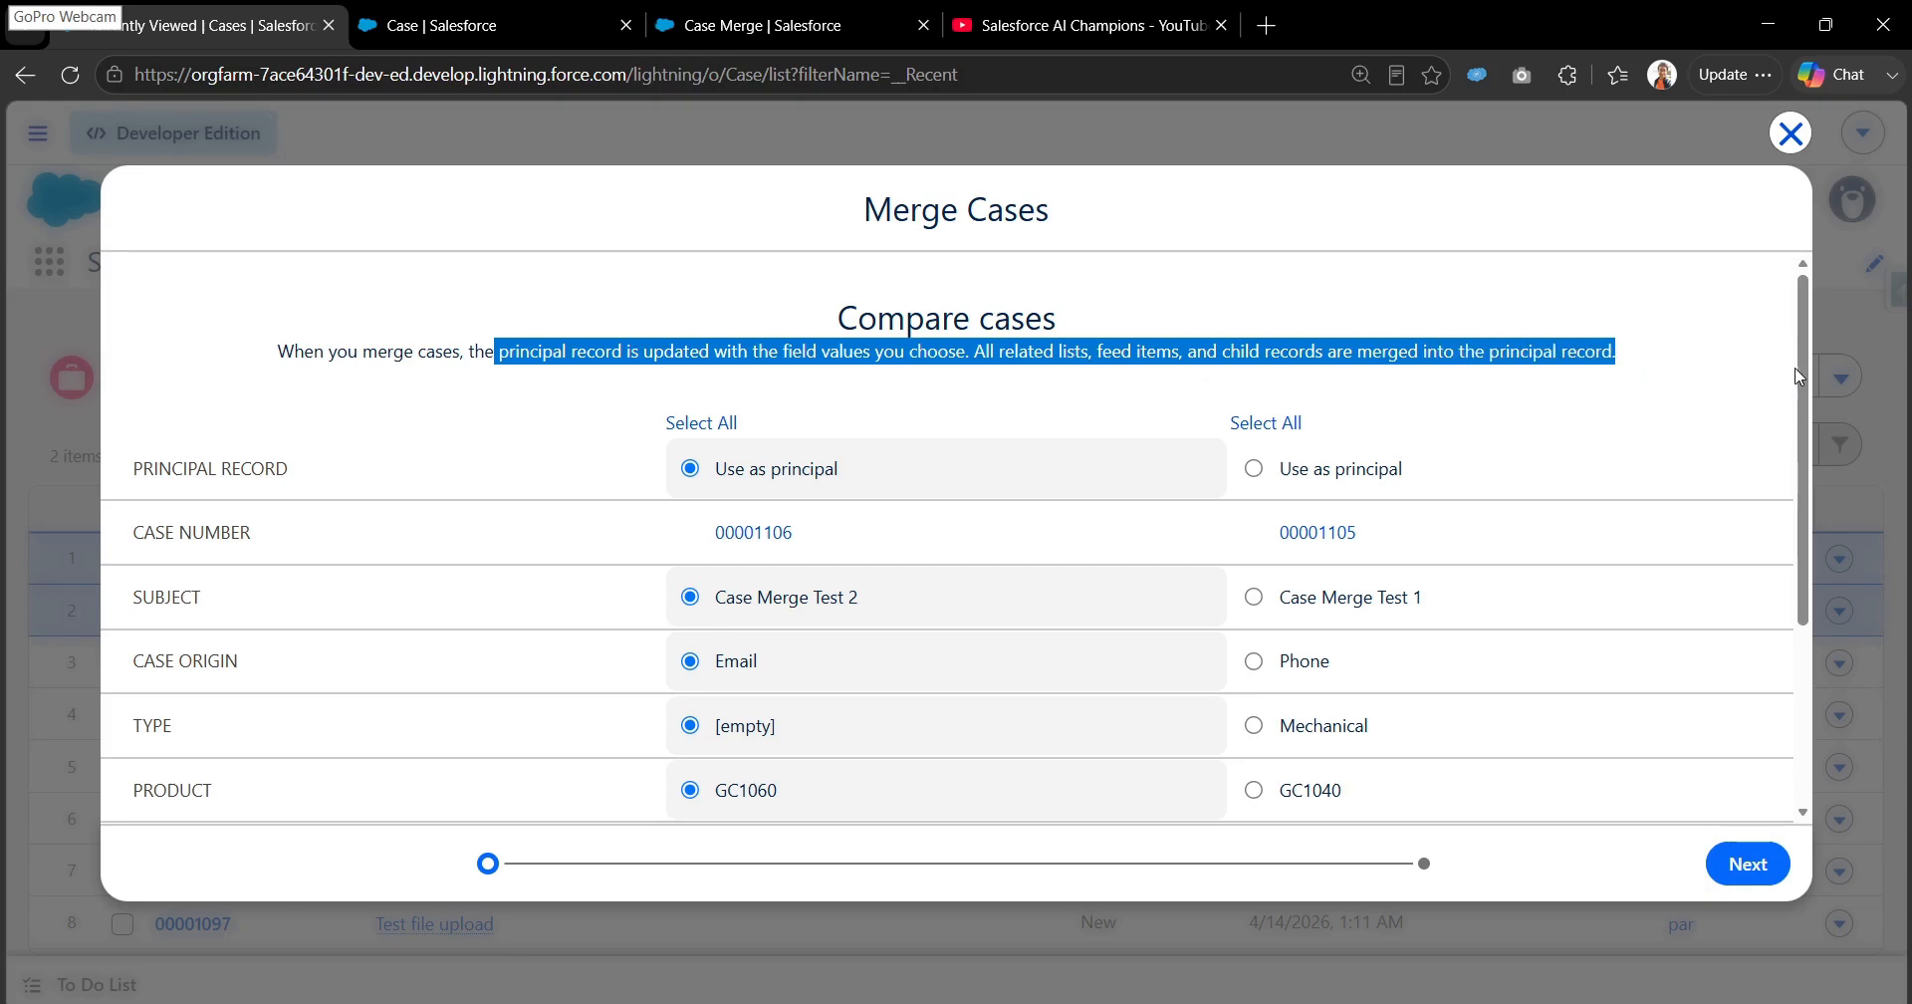
left_click_drag(1801, 371, 1802, 386)
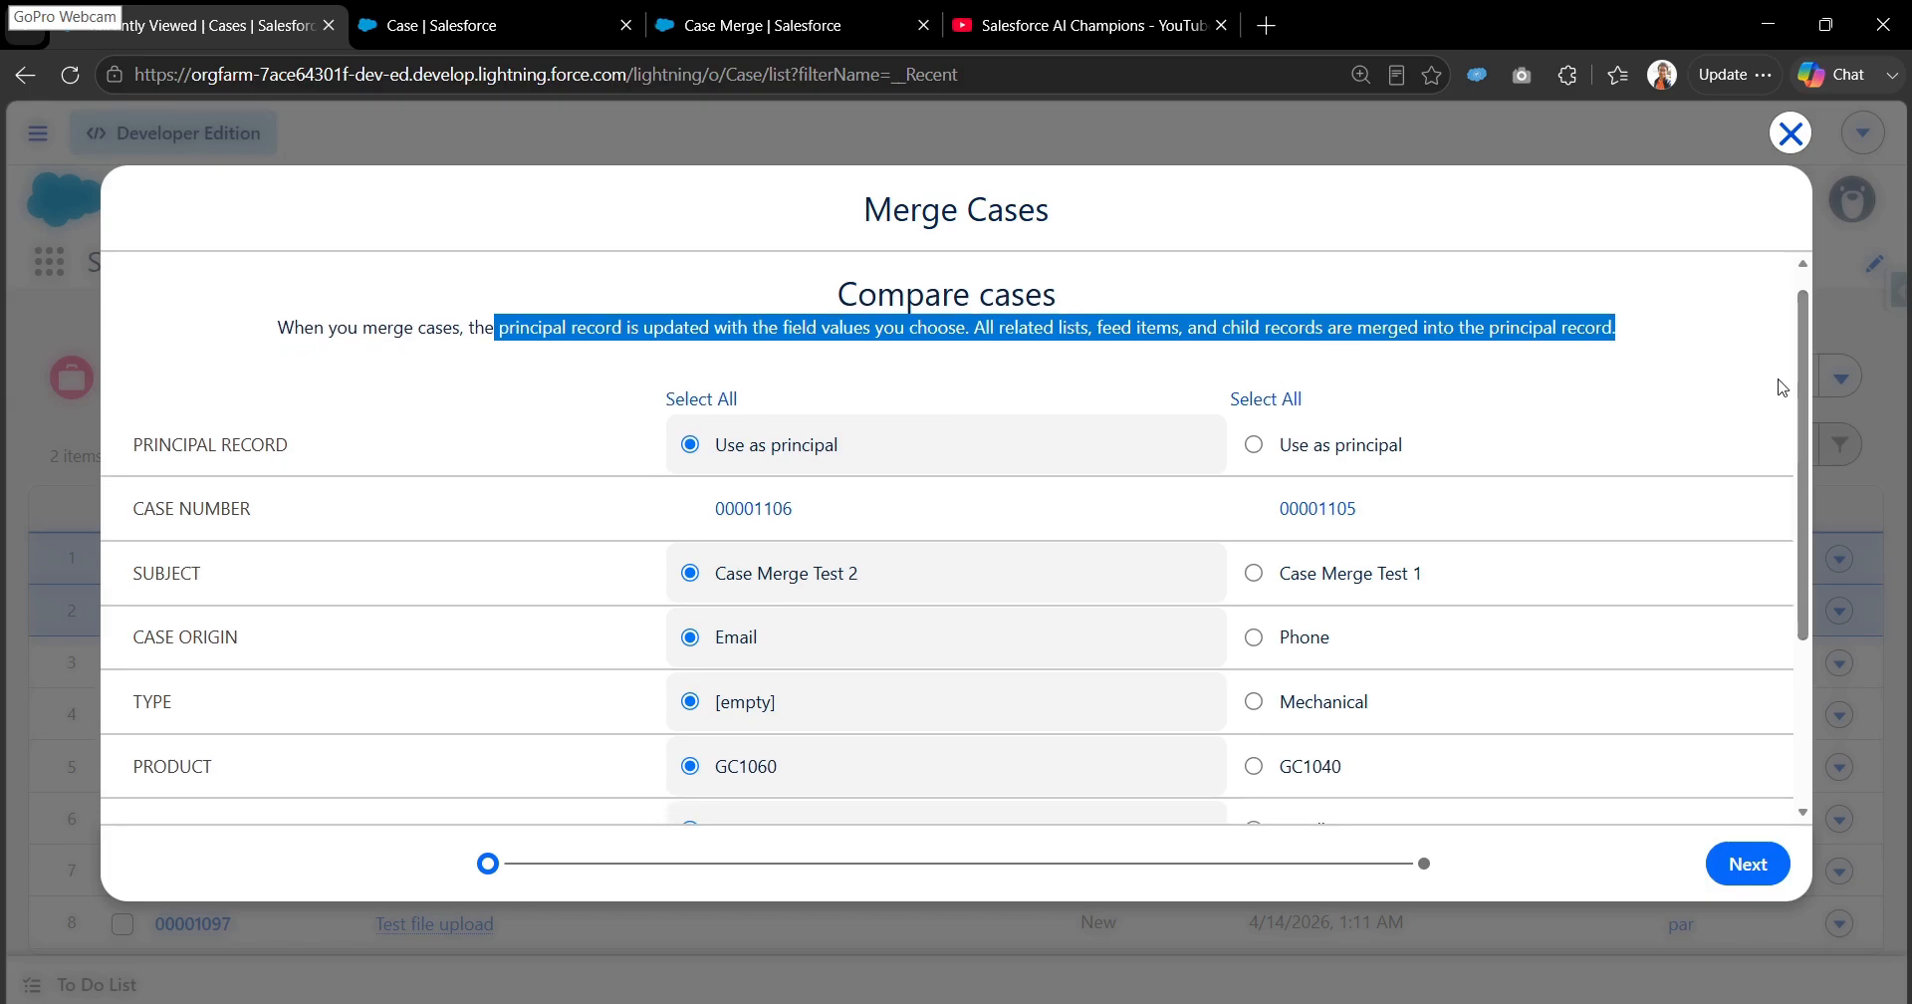
left_click_drag(1802, 403, 1839, 428)
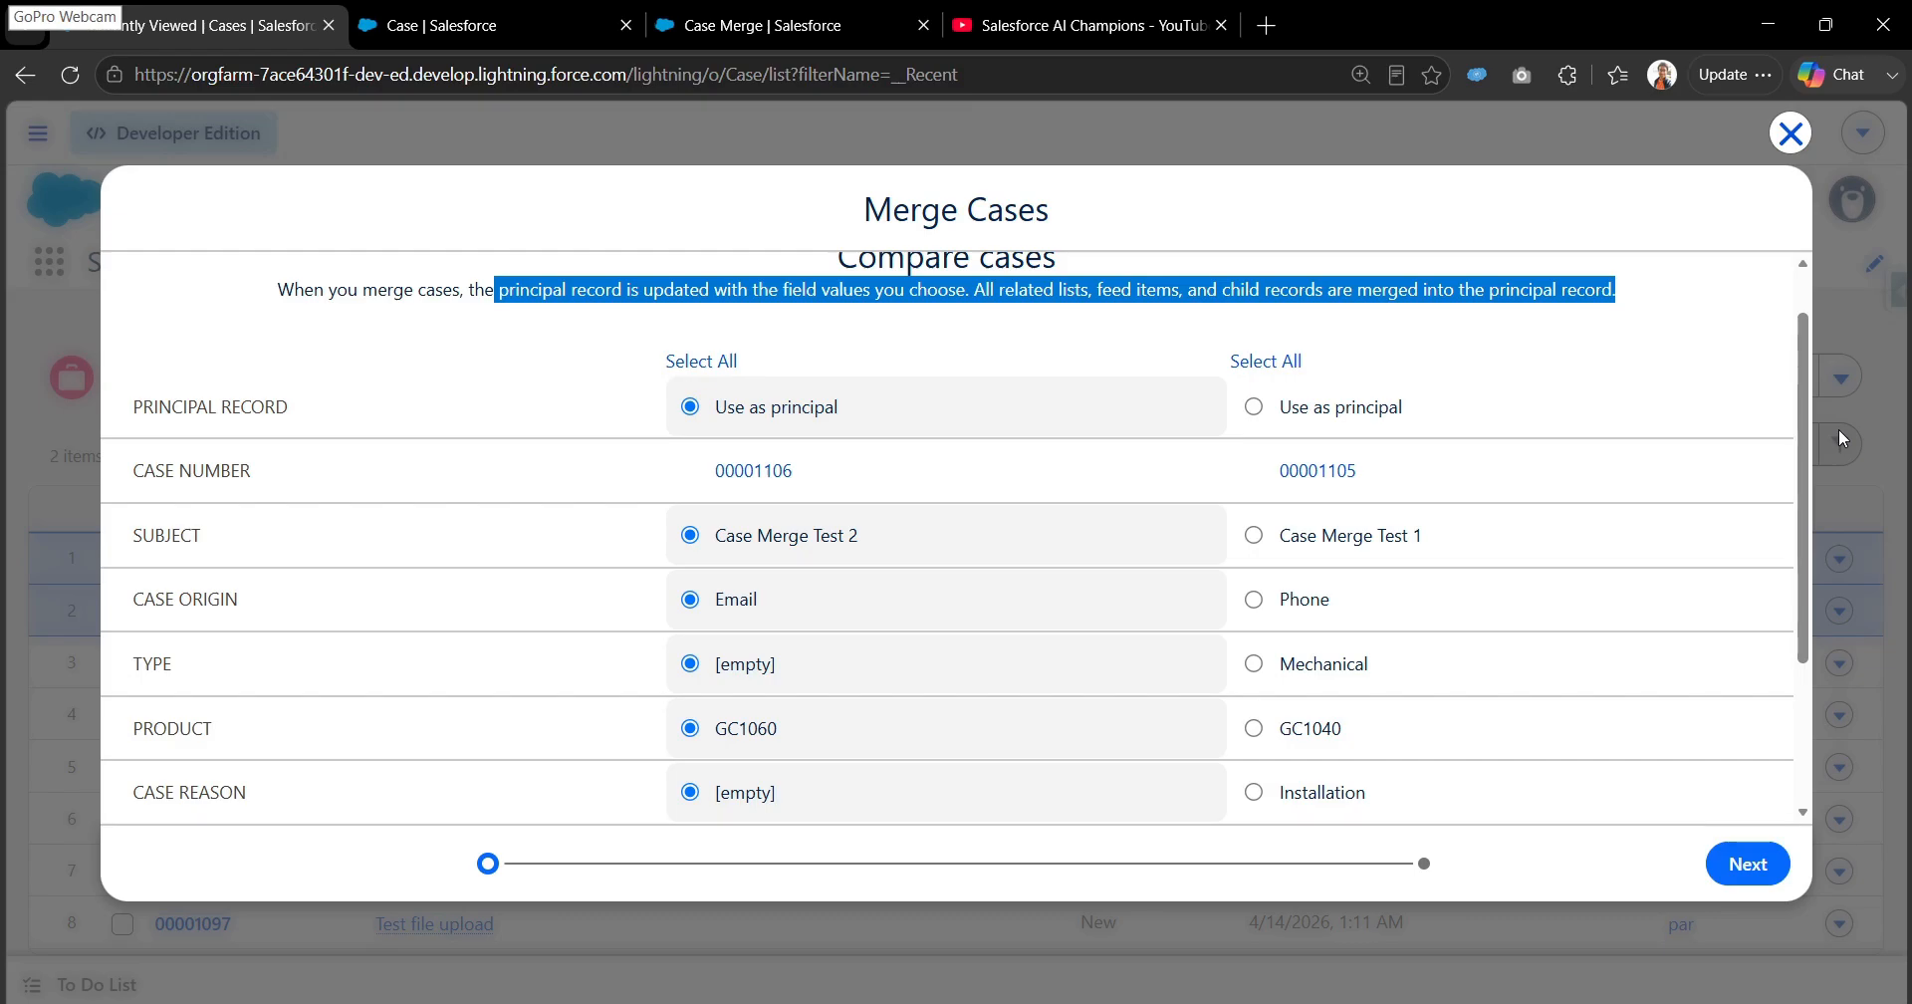
mouse_move(1802, 484)
left_mouse_down()
mouse_move(1802, 544)
mouse_move(1807, 484)
left_mouse_up()
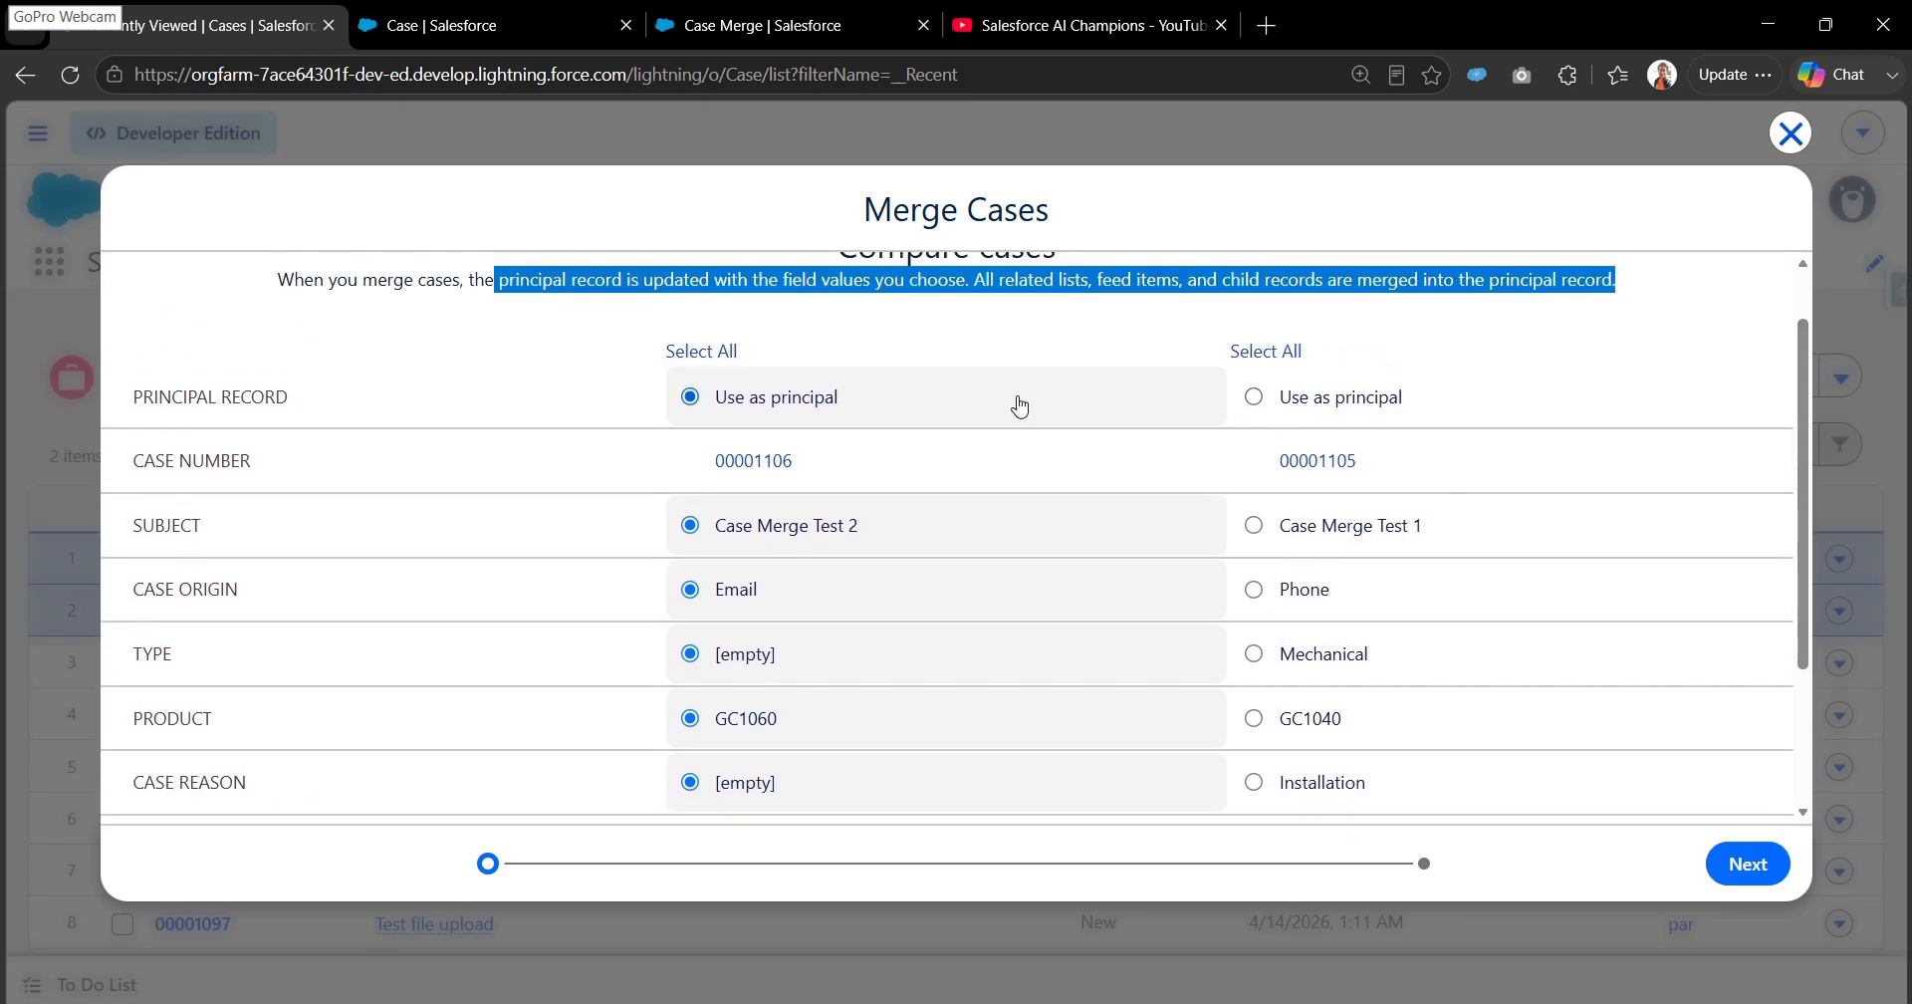
- Make the Case Merge Test 1 case the principal record and keep its Subject in the case comparison
left_click(1254, 398)
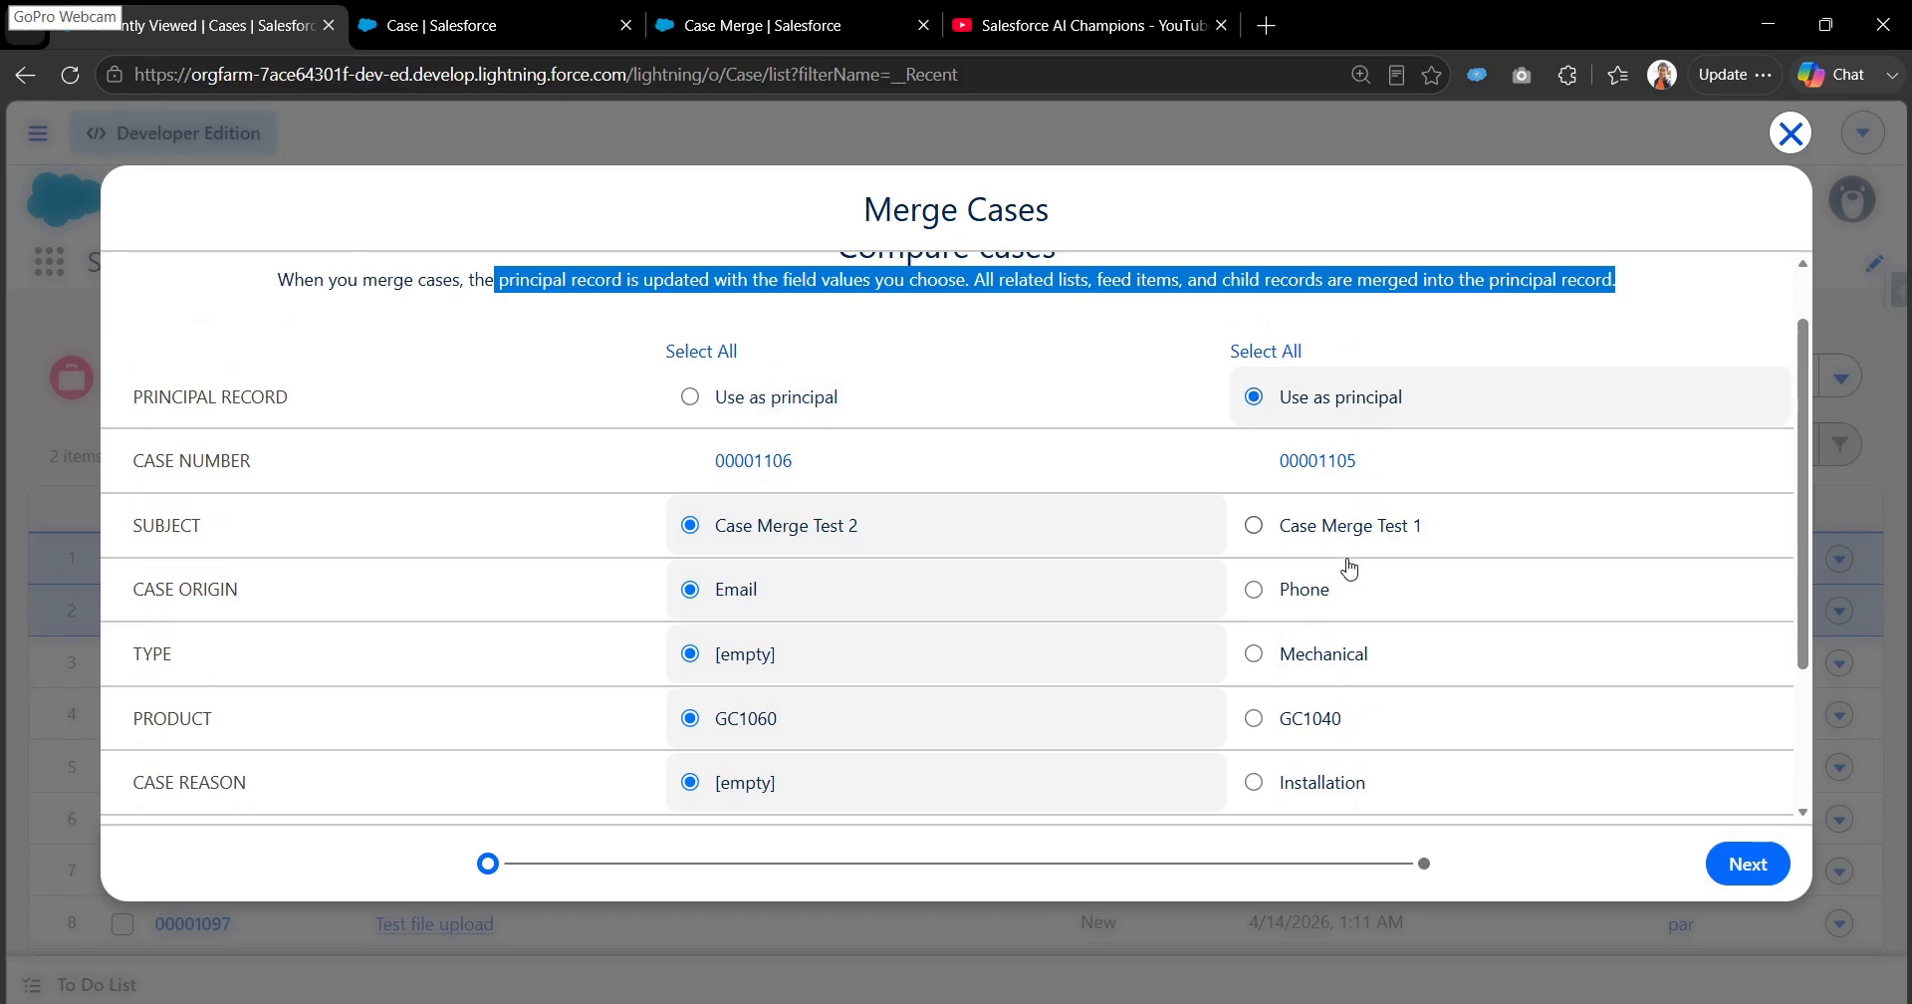
left_click(1254, 528)
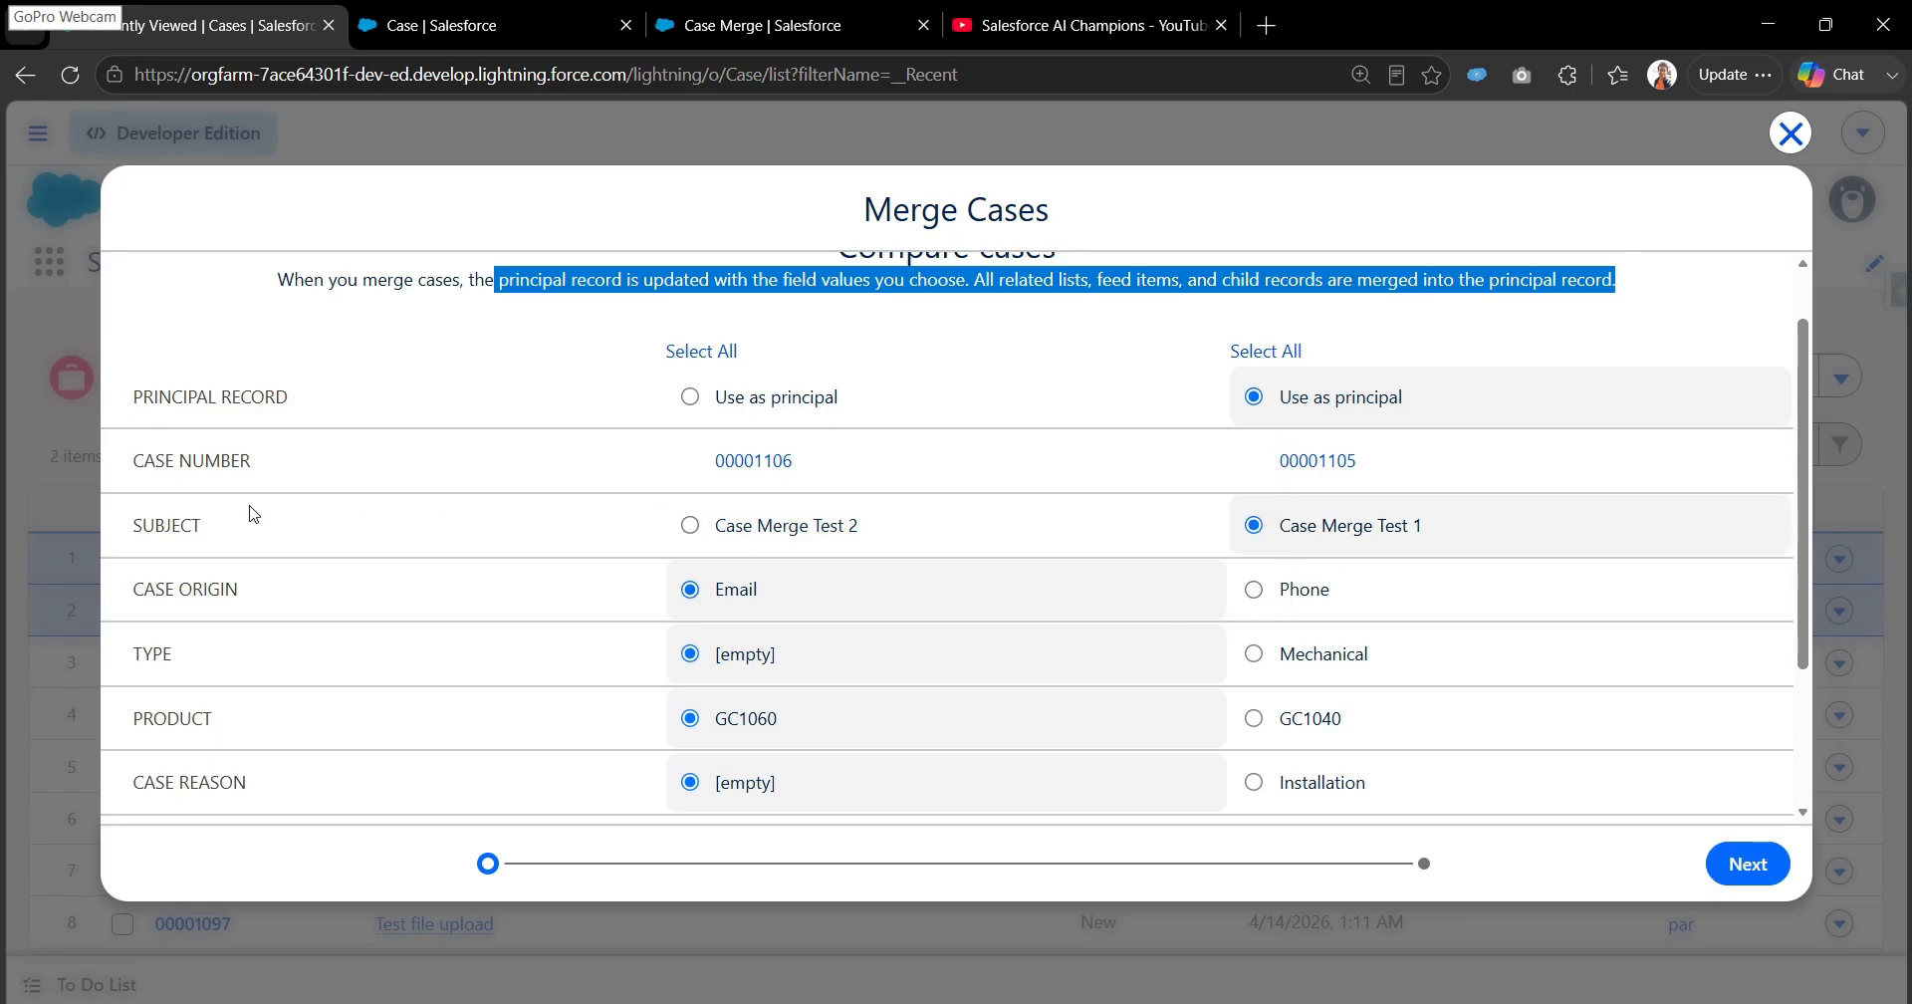
left_click_drag(136, 406, 337, 719)
scroll(649, 537, "up", 3)
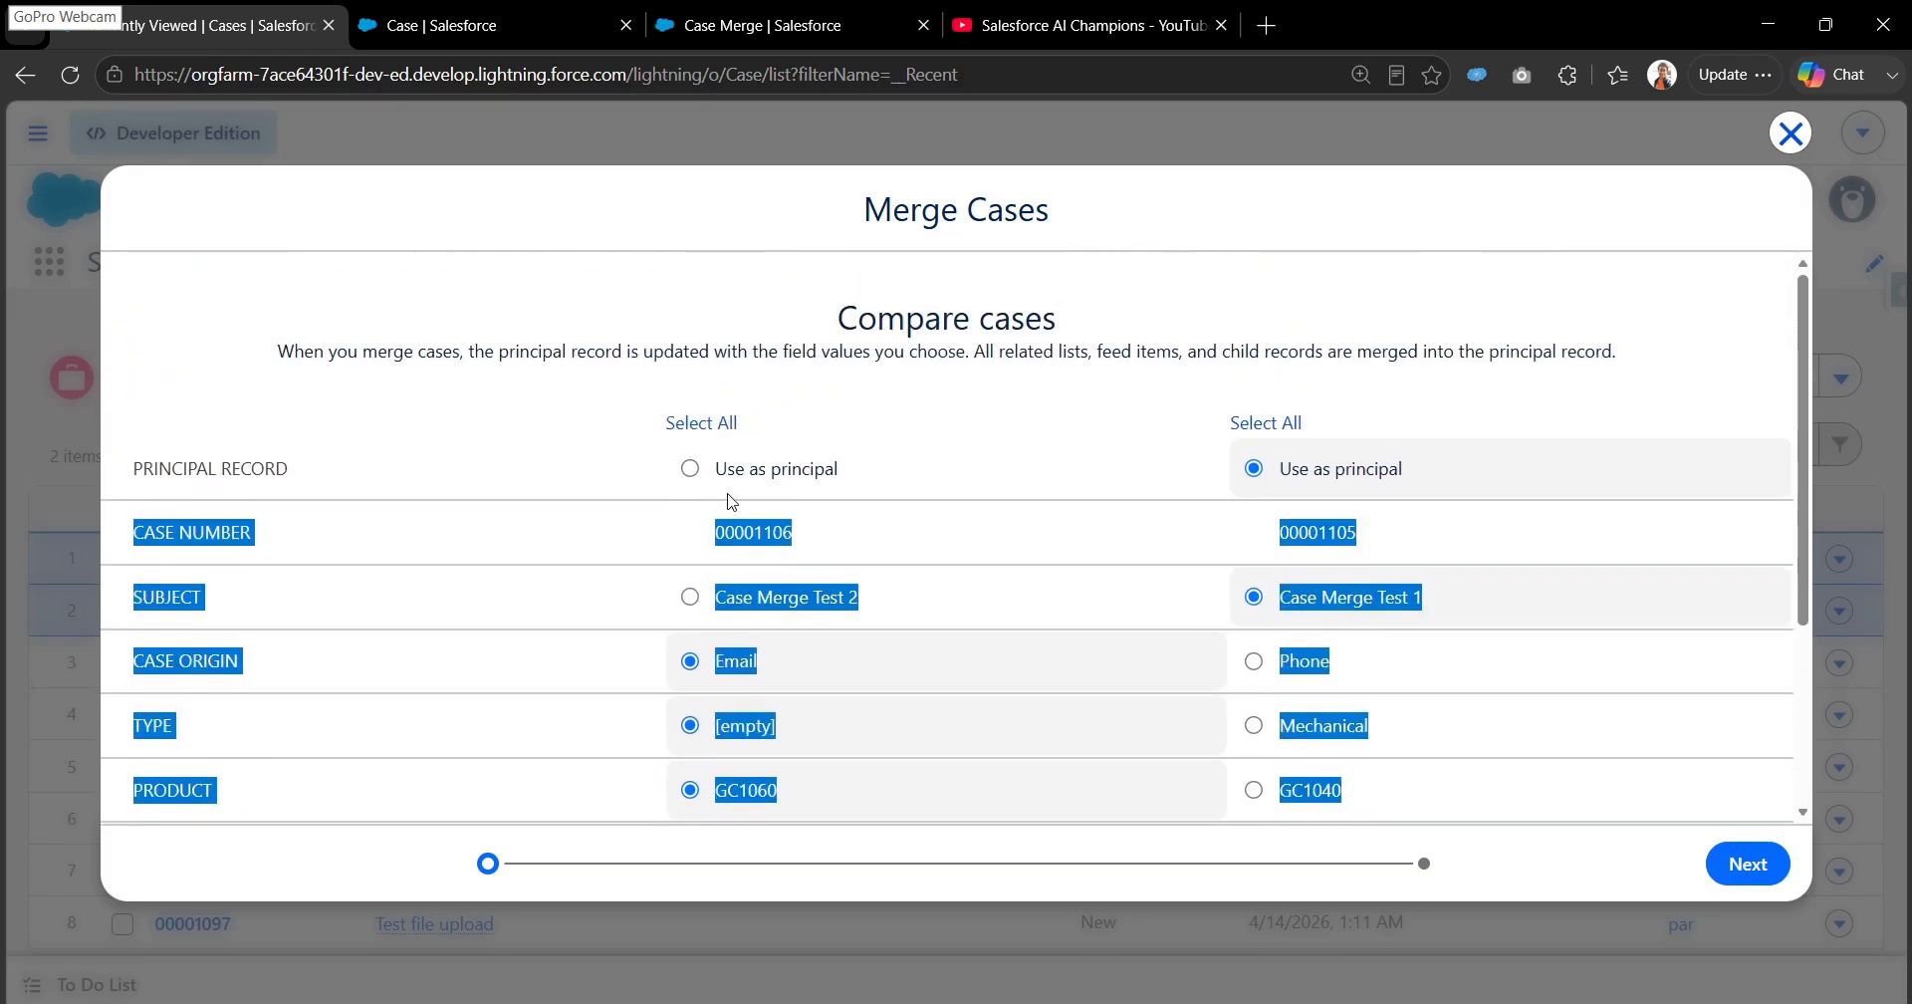
left_click(660, 419)
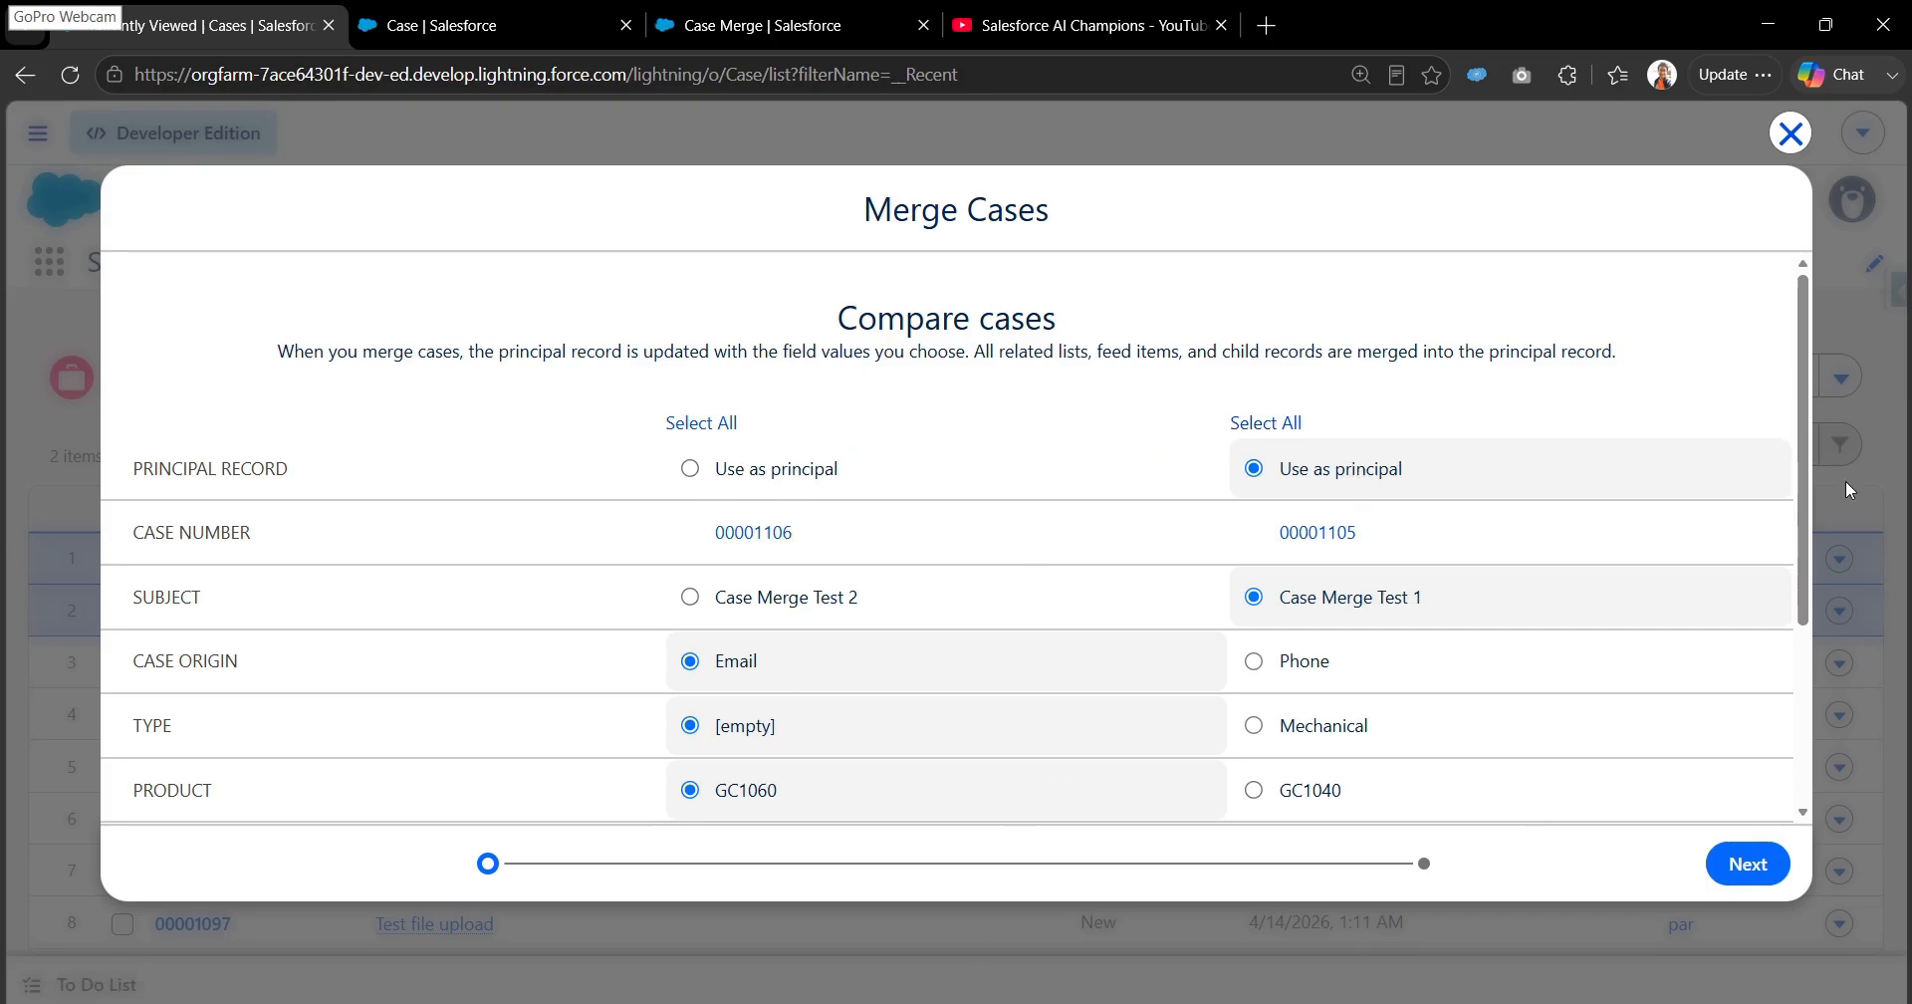
- Keep the Phone case origin, Mechanical type and Installation case reason from the Case Merge Test 1 case
mouse_move(1803, 480)
left_mouse_down()
mouse_move(1814, 726)
mouse_move(1813, 486)
left_mouse_up()
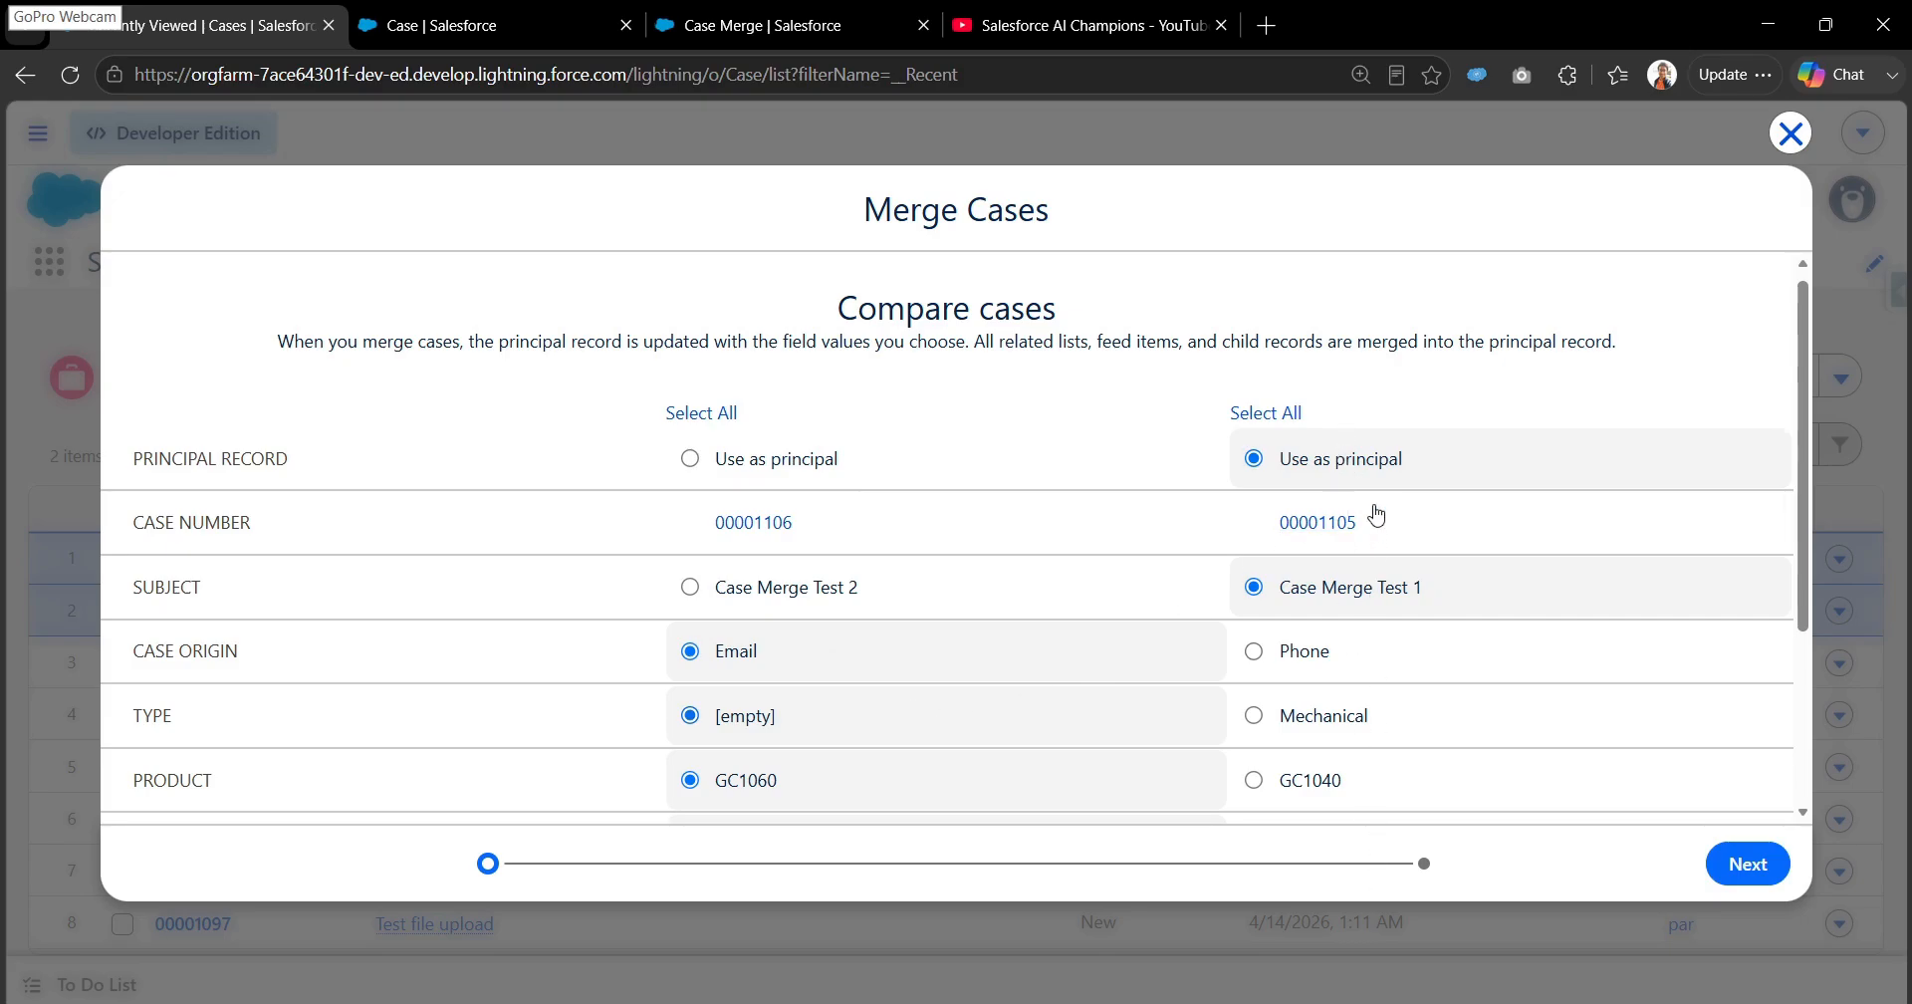
left_click_drag(1805, 498, 1819, 558)
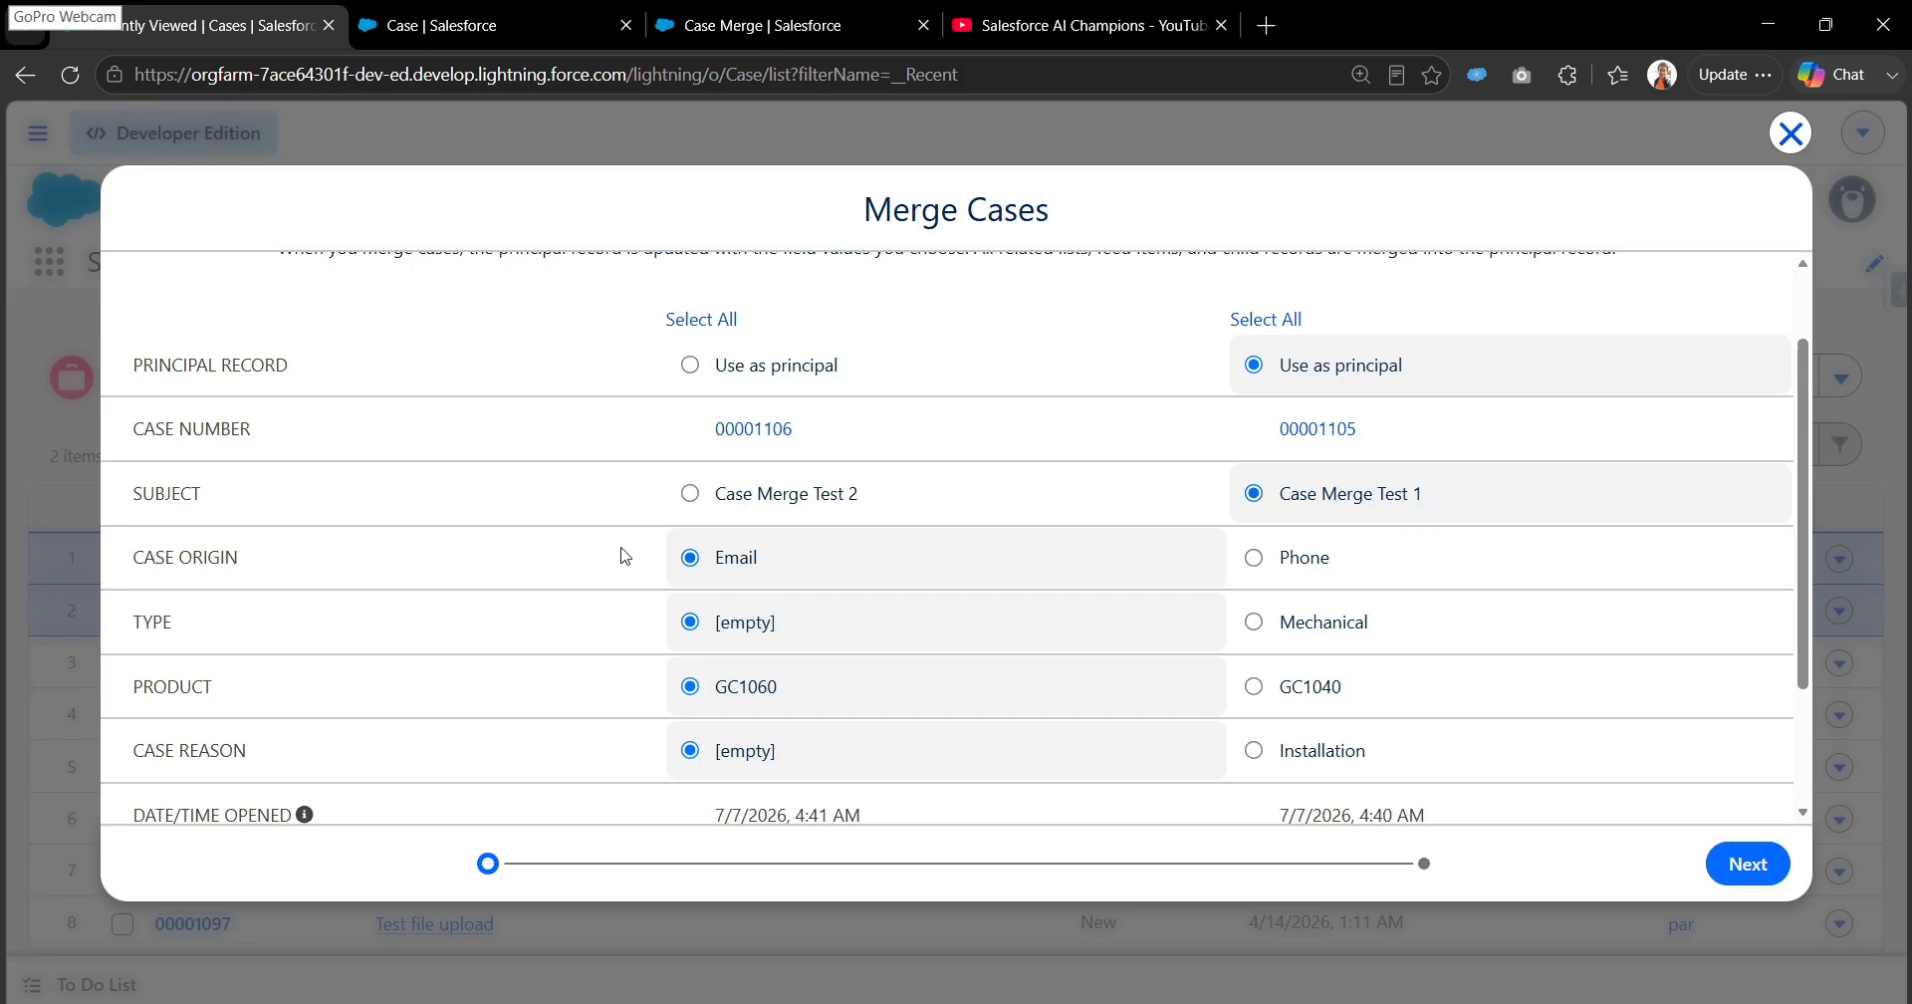
left_click(1254, 558)
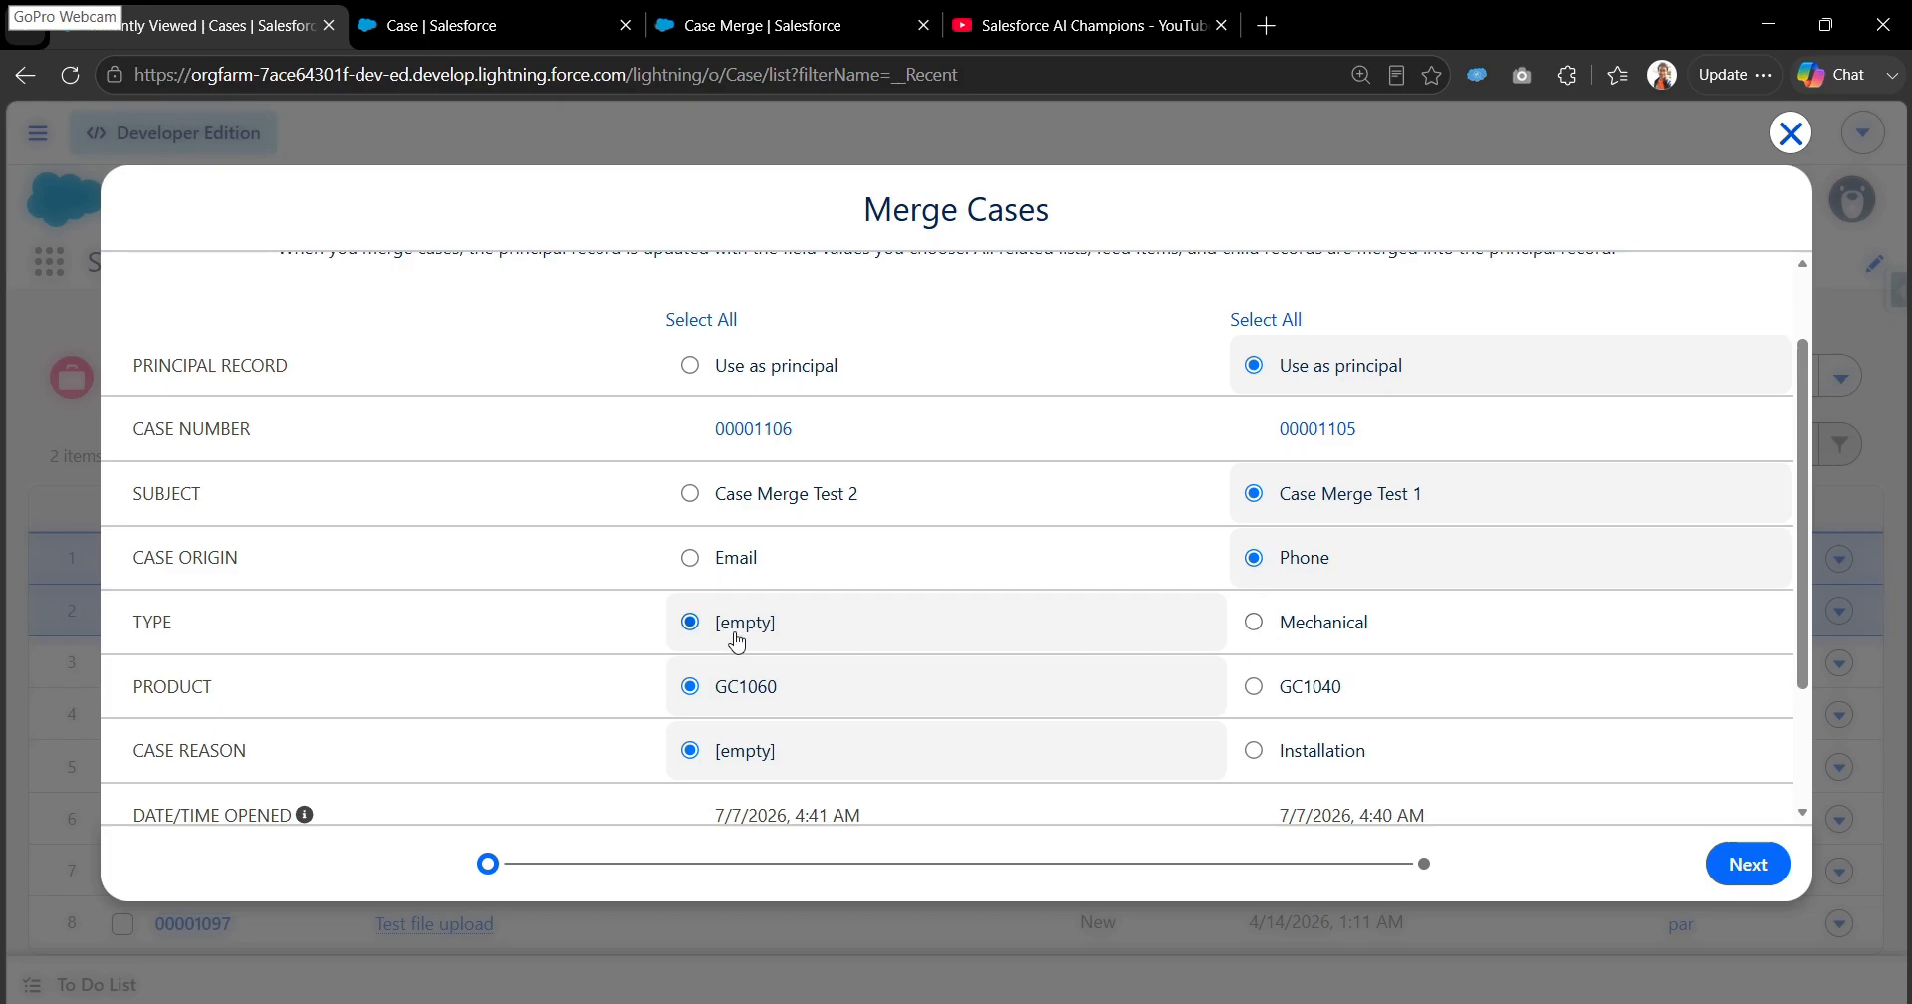
left_click_drag(195, 627, 127, 630)
left_click_drag(271, 755, 130, 759)
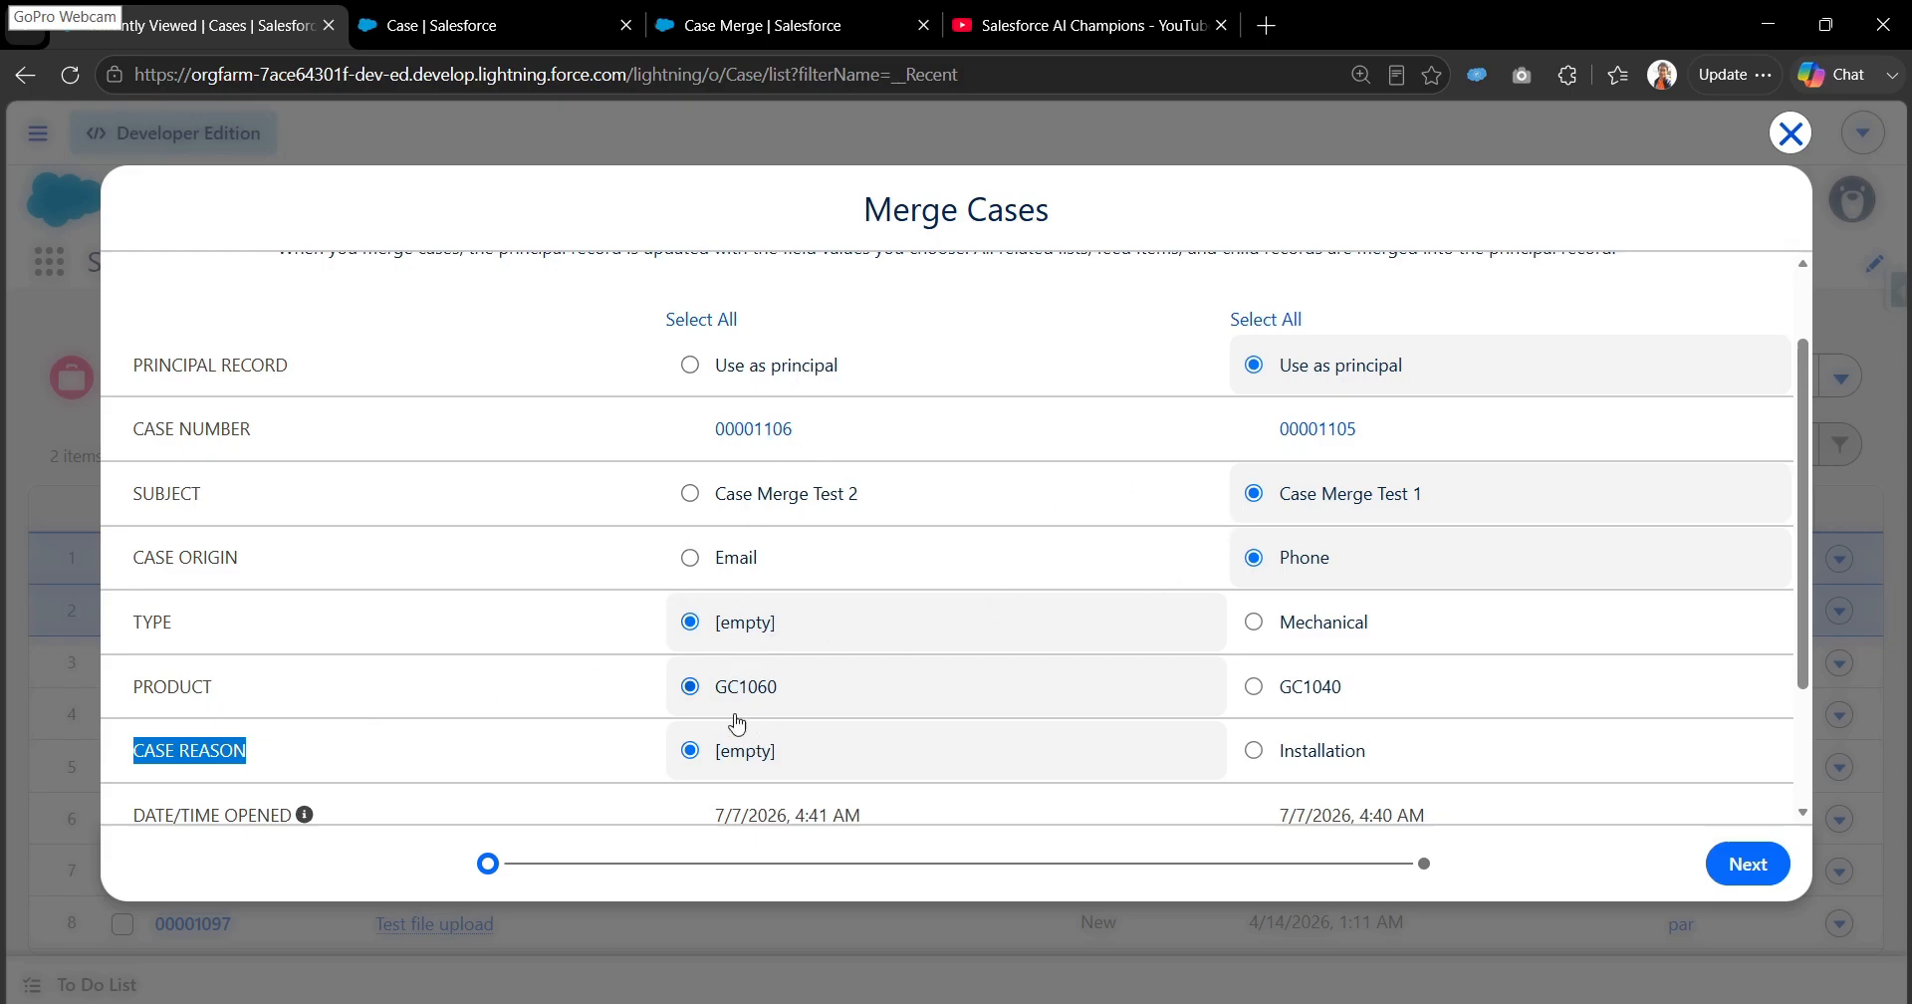
left_click(1255, 623)
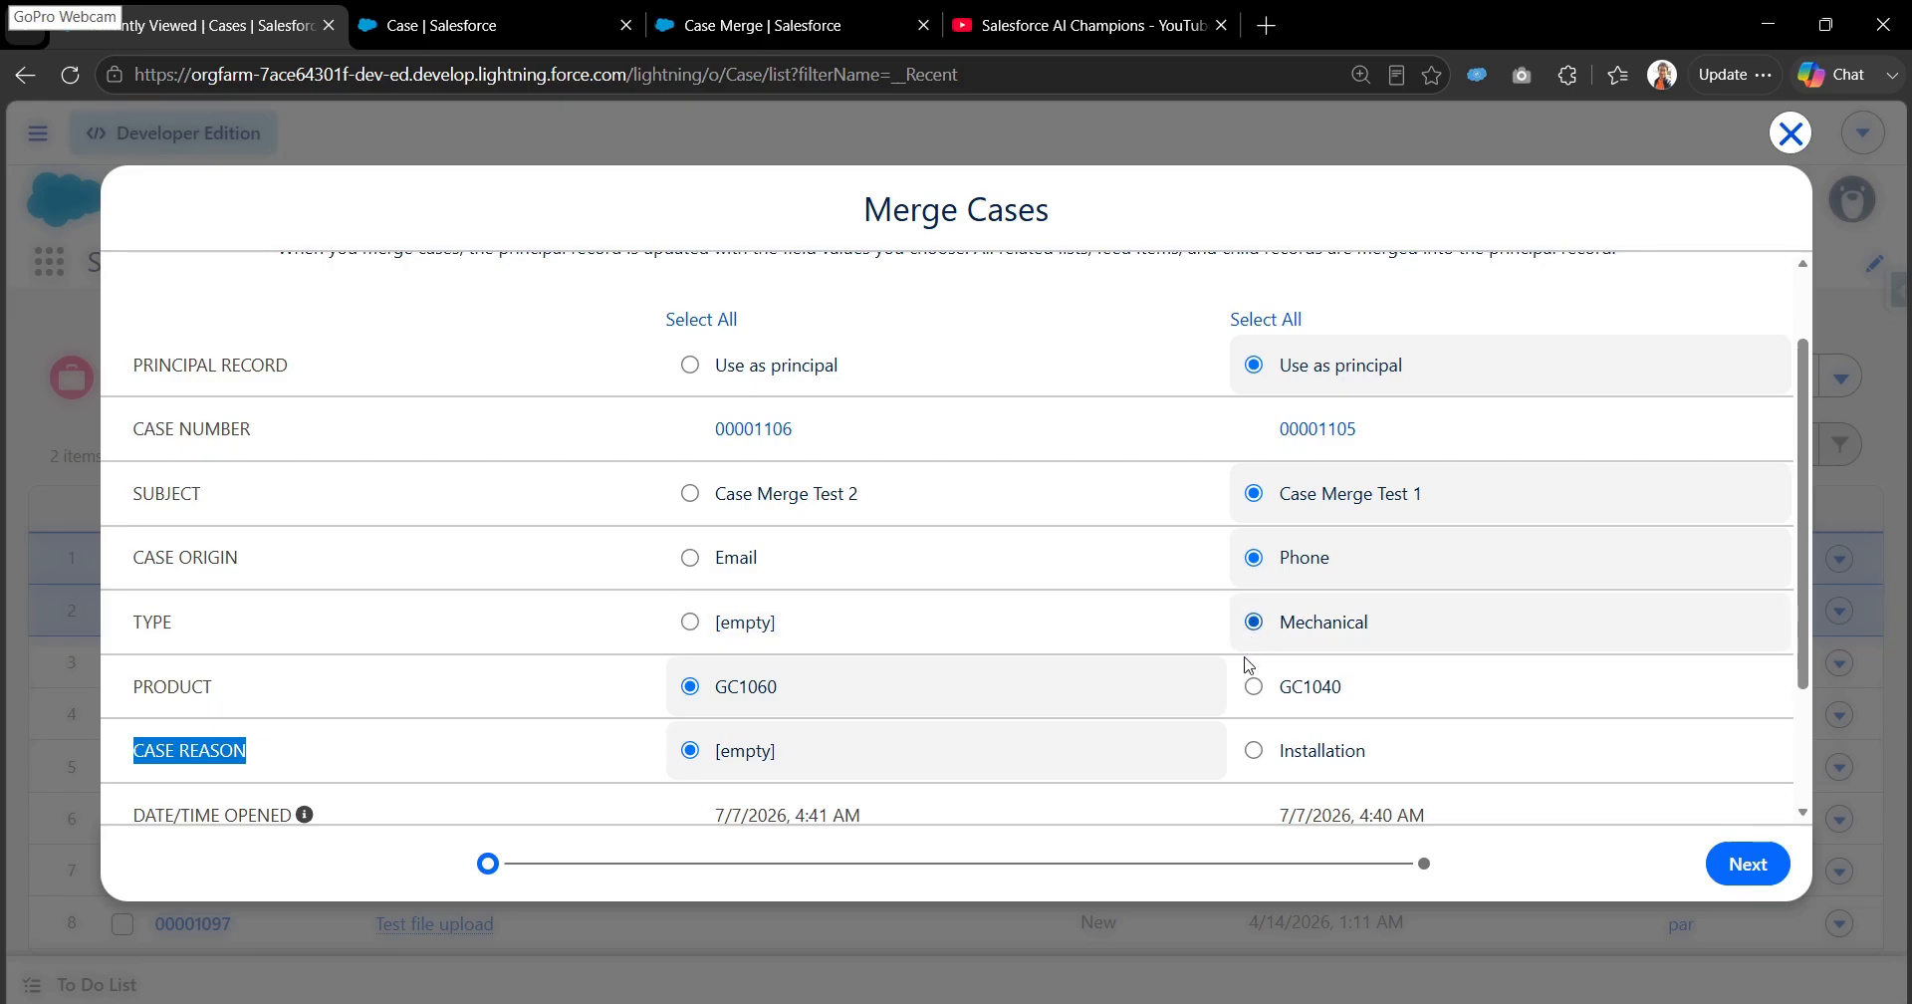
left_click(1254, 751)
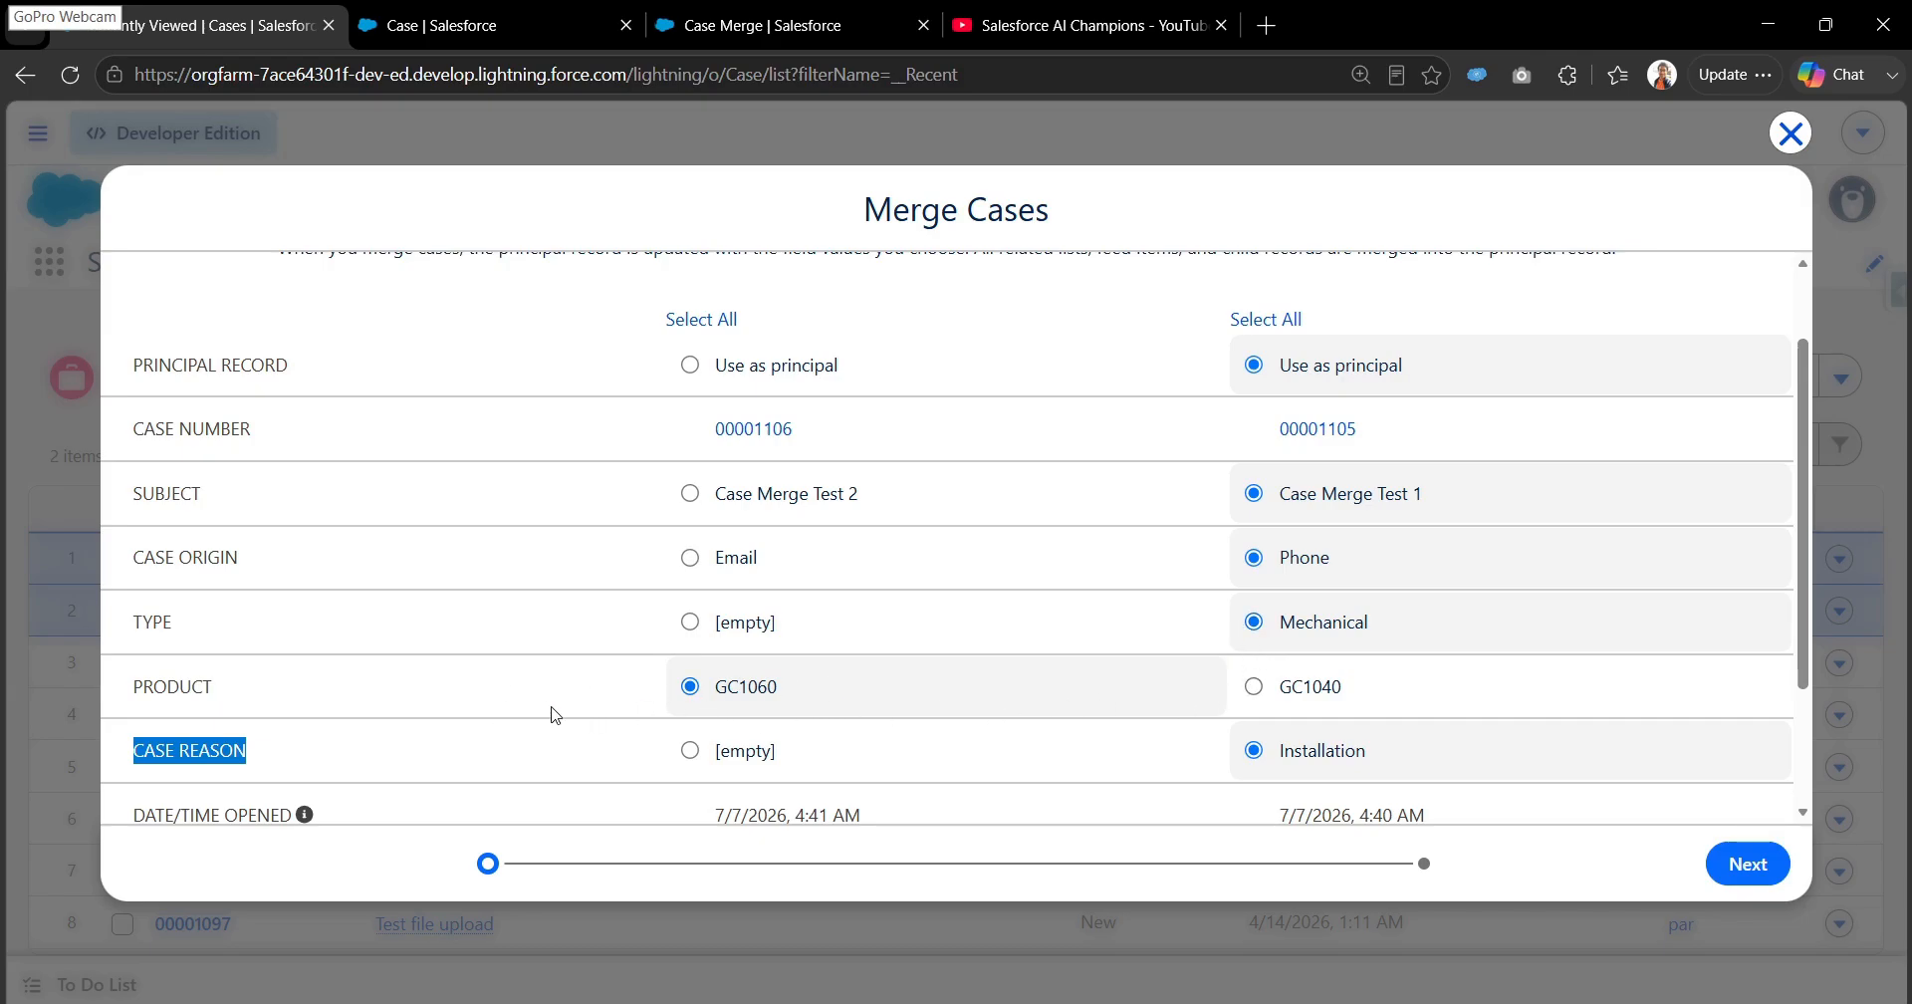
- Keep GC1060 from the Case Merge Test 2 case as the Product, review all chosen field values and proceed to the merge confirmation
left_click_drag(863, 517, 716, 506)
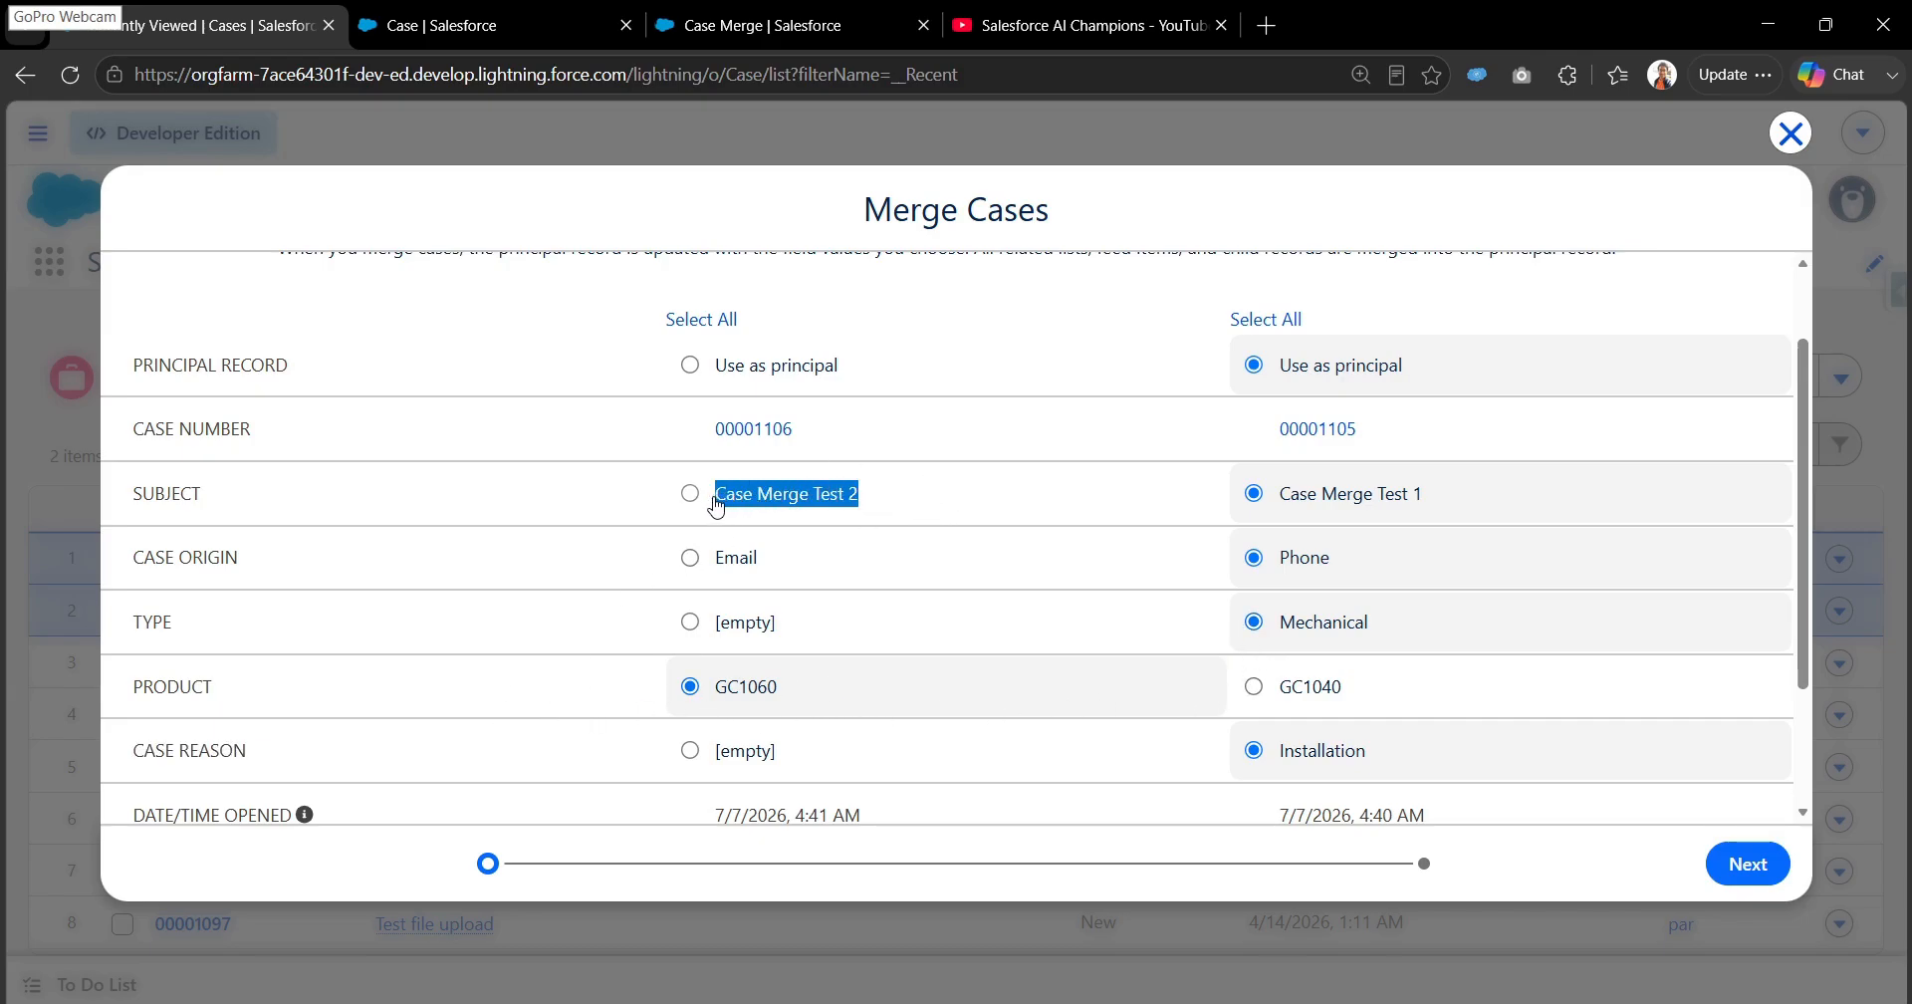
left_click_drag(783, 689, 719, 695)
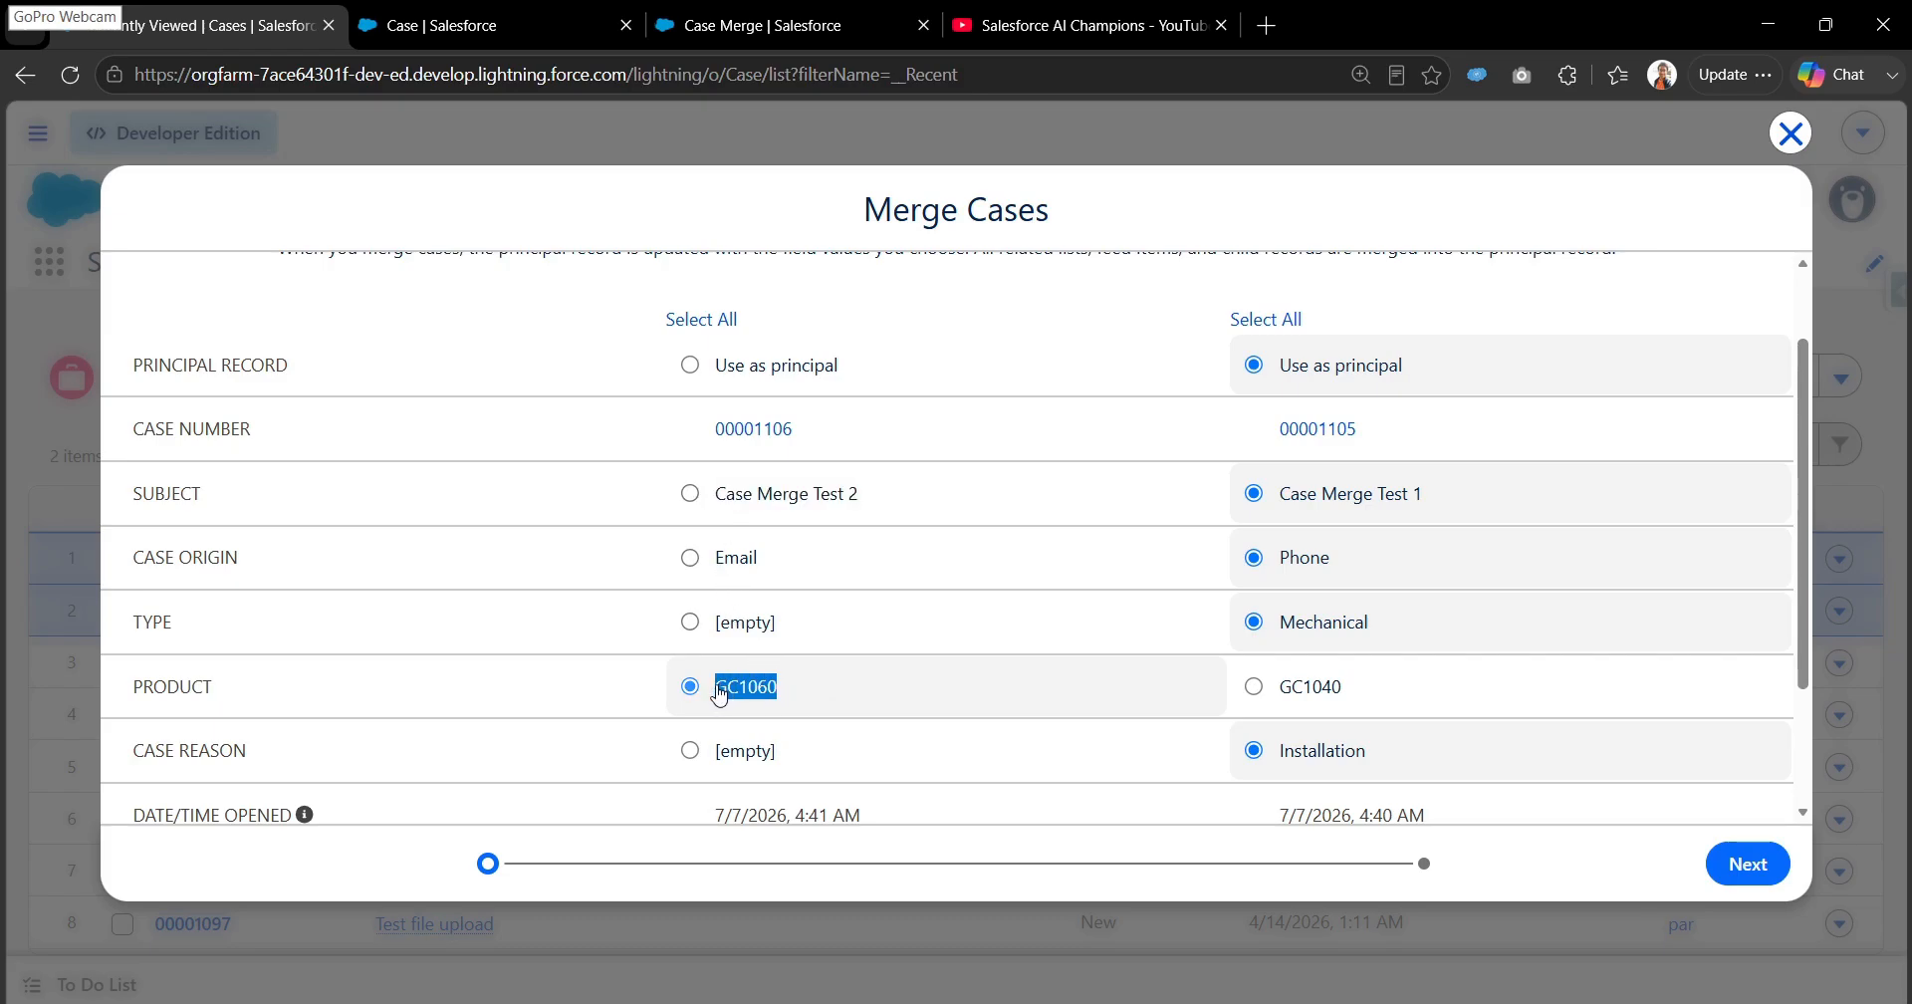
left_click(811, 696)
scroll(1643, 597, "down", 3)
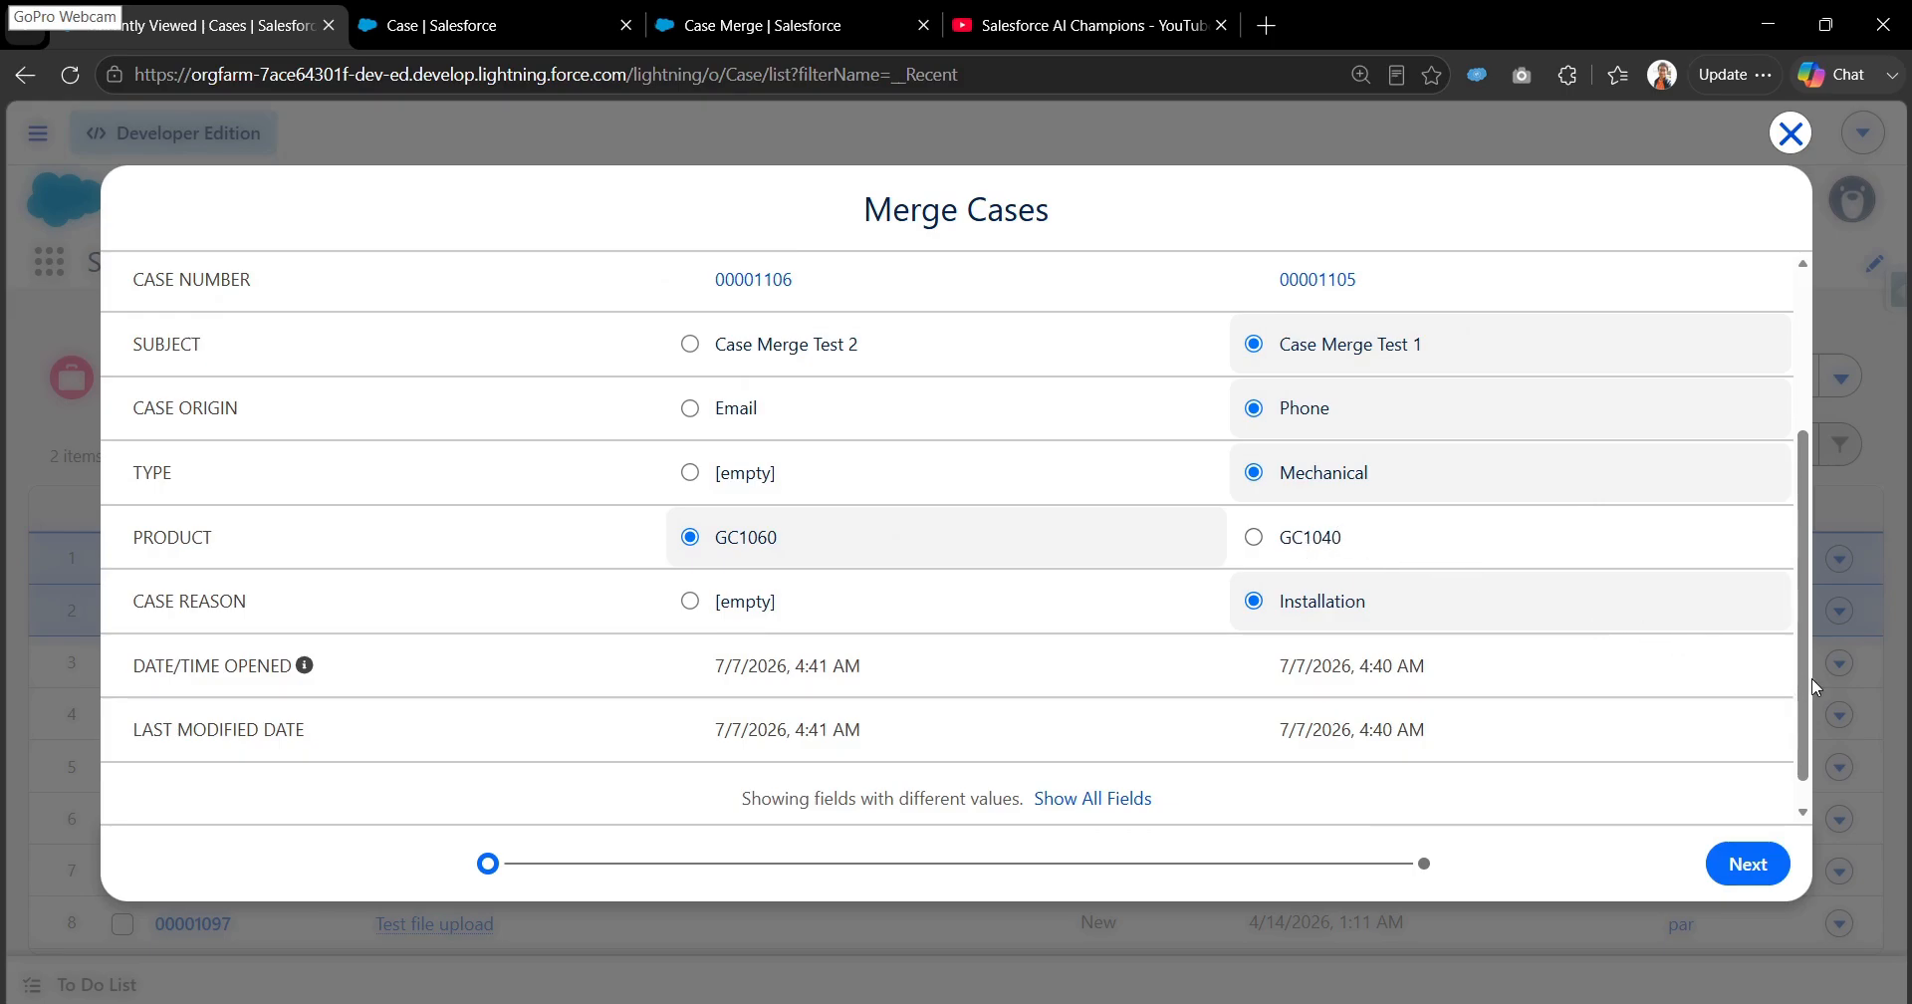
scroll(1808, 705, "down", 1)
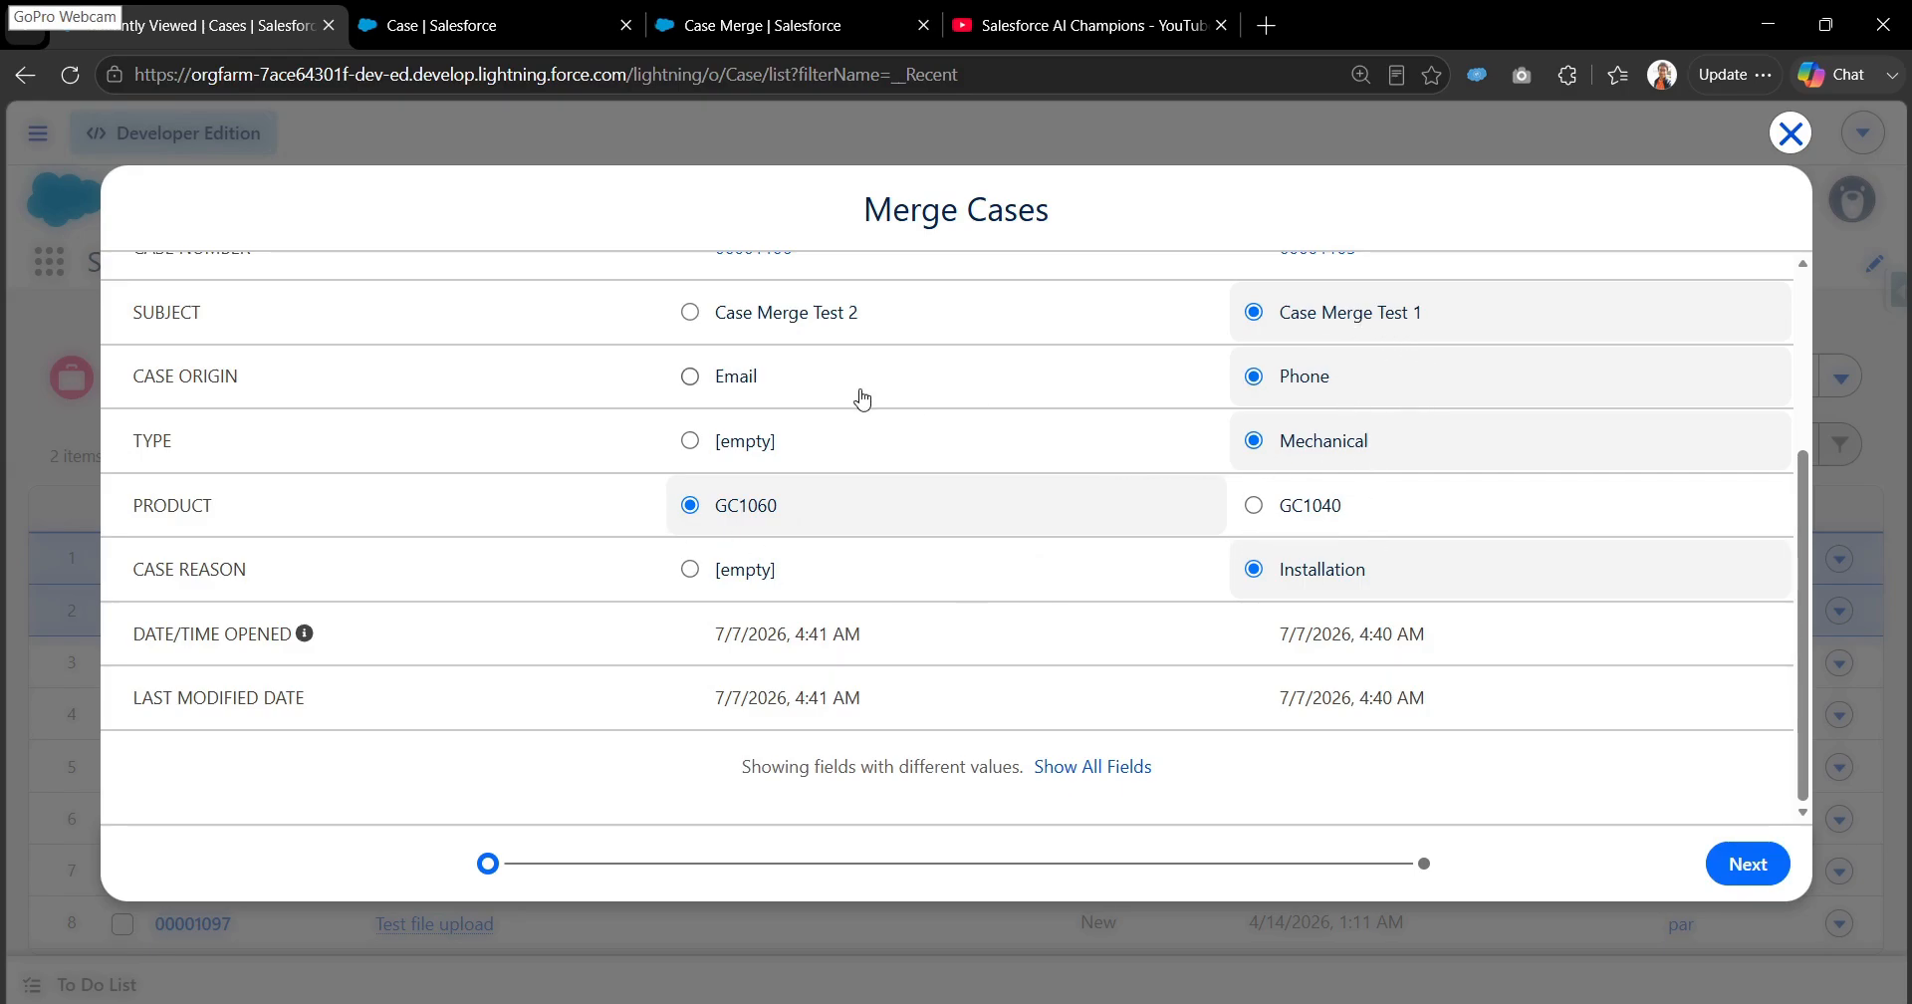
left_click_drag(1809, 595, 1821, 505)
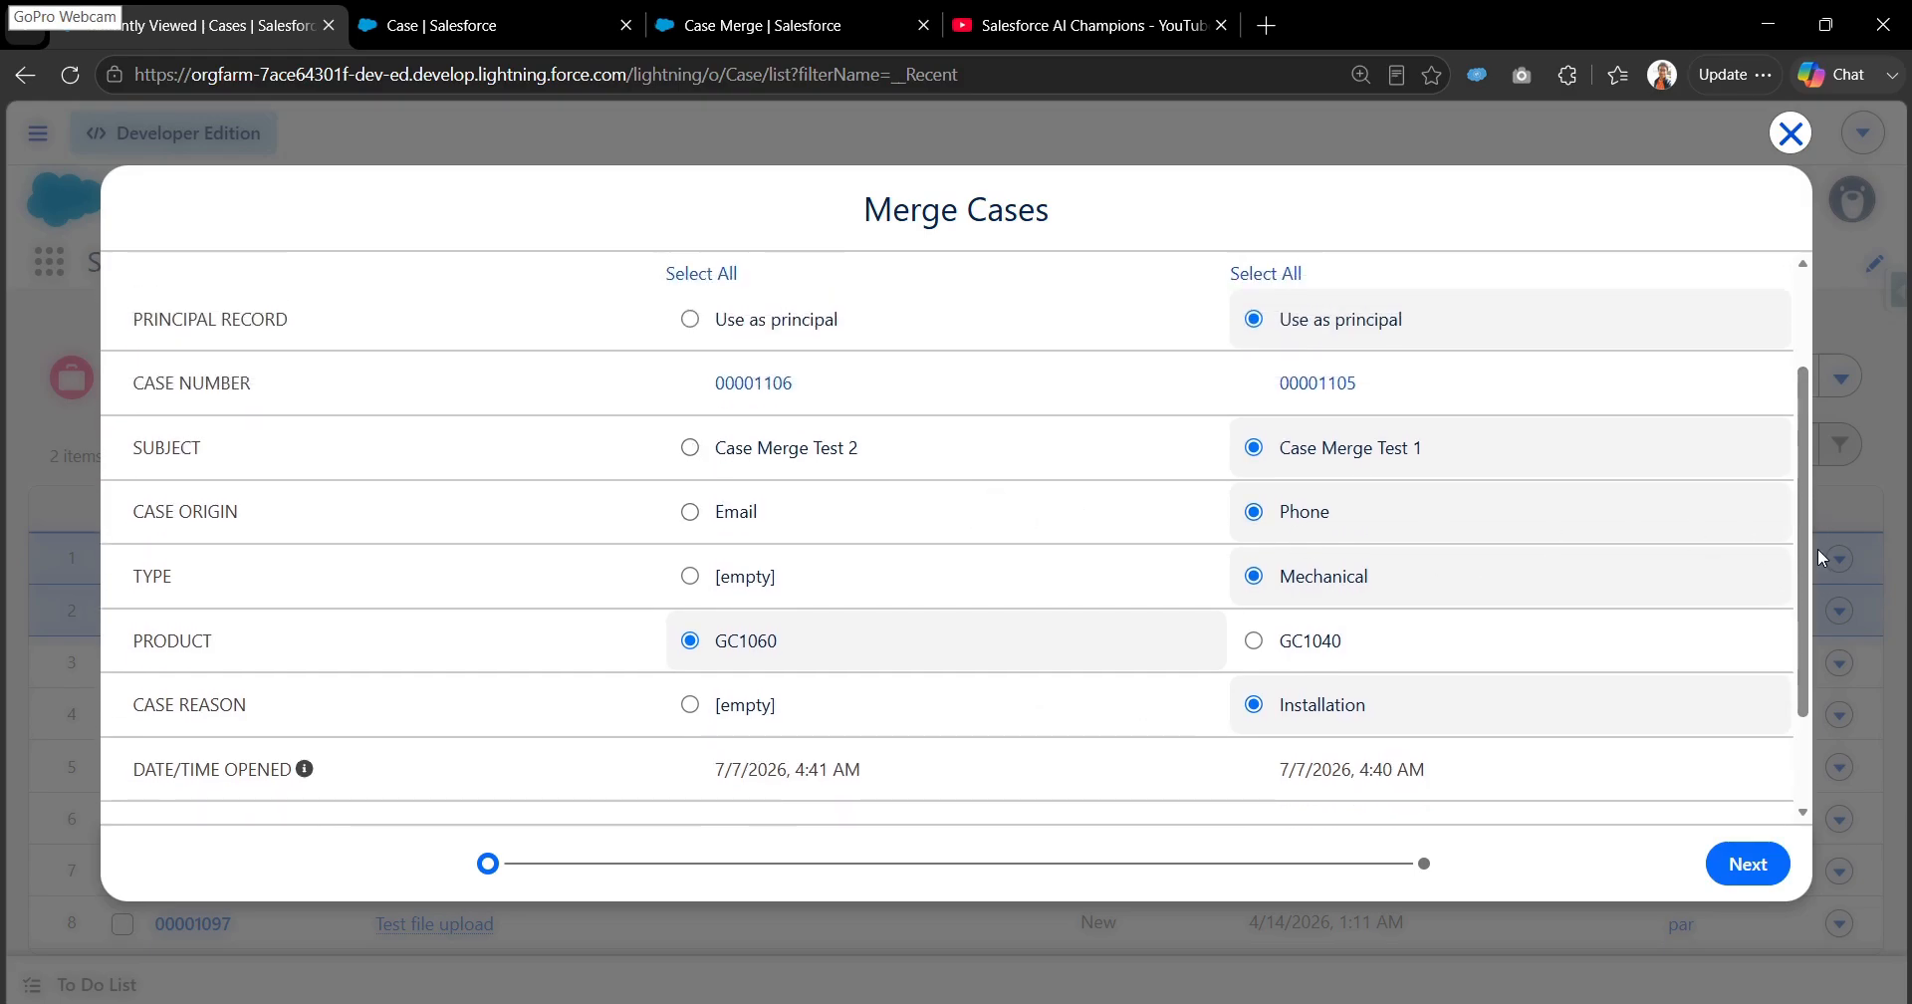
left_click_drag(1804, 579, 1805, 404)
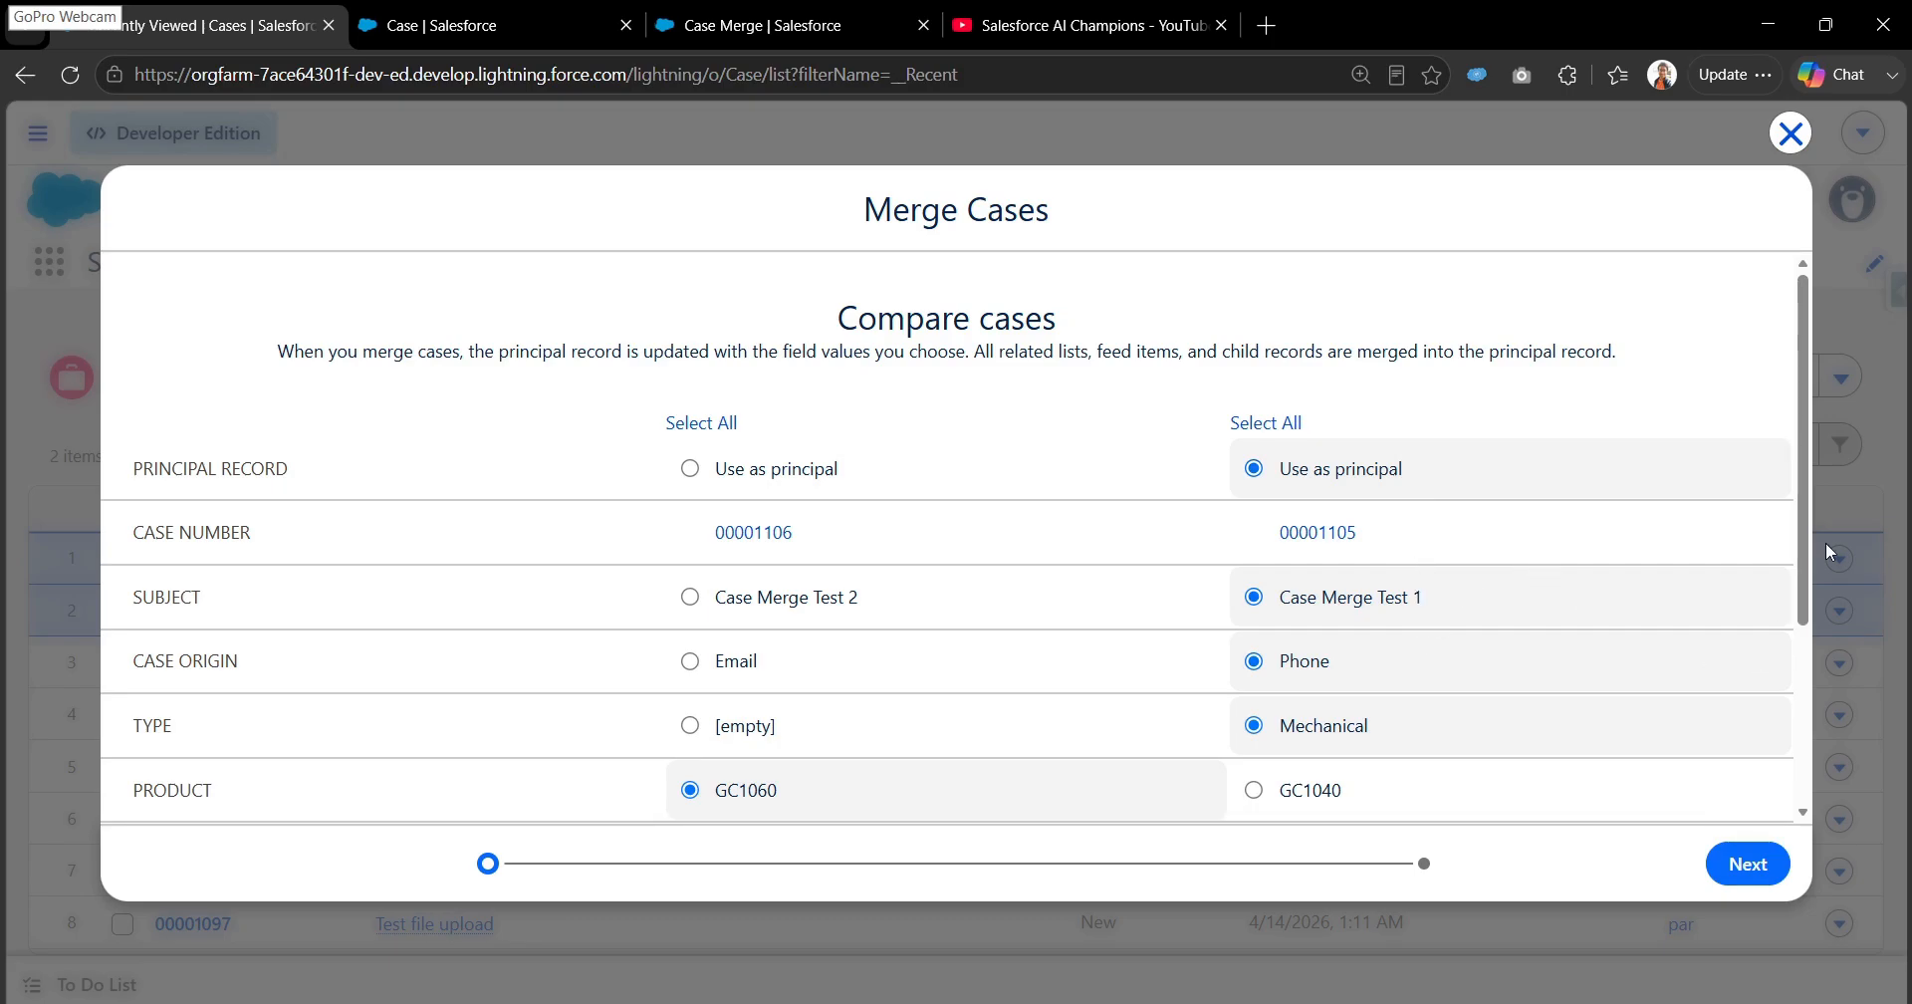
left_click_drag(1803, 564, 1826, 747)
left_click(1771, 870)
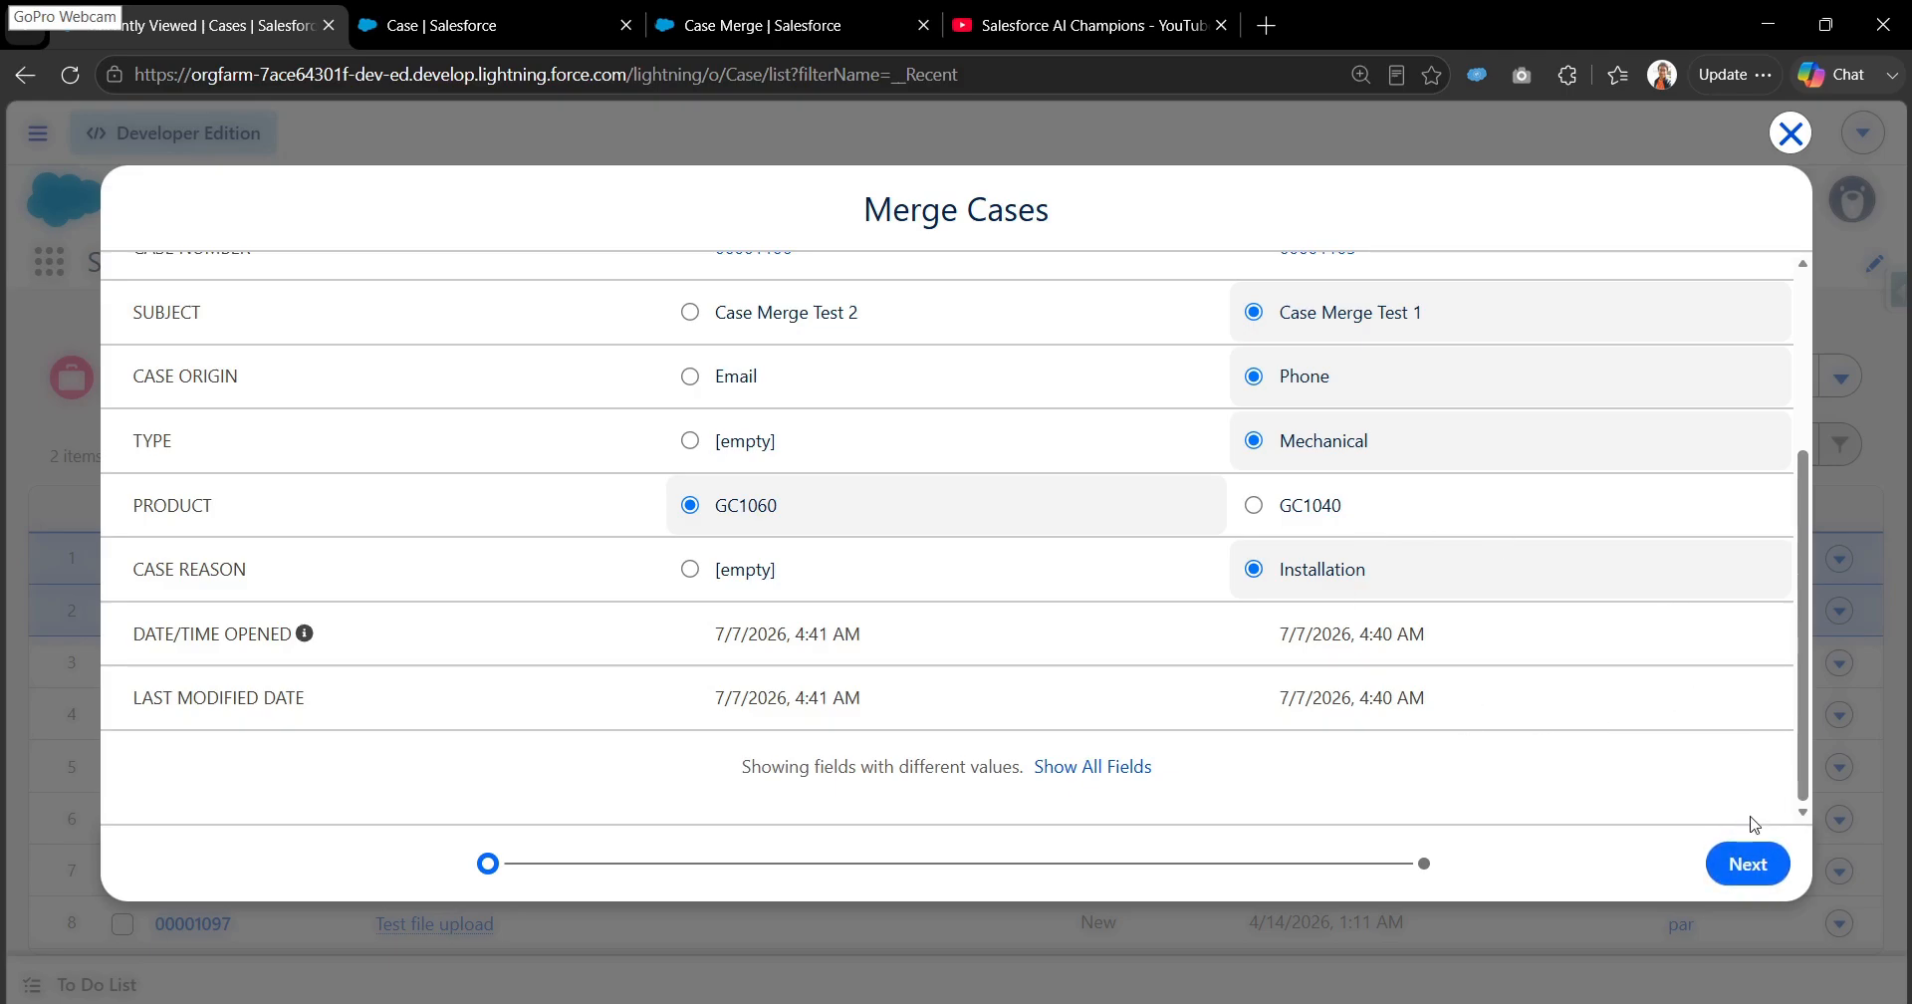
left_click(1753, 866)
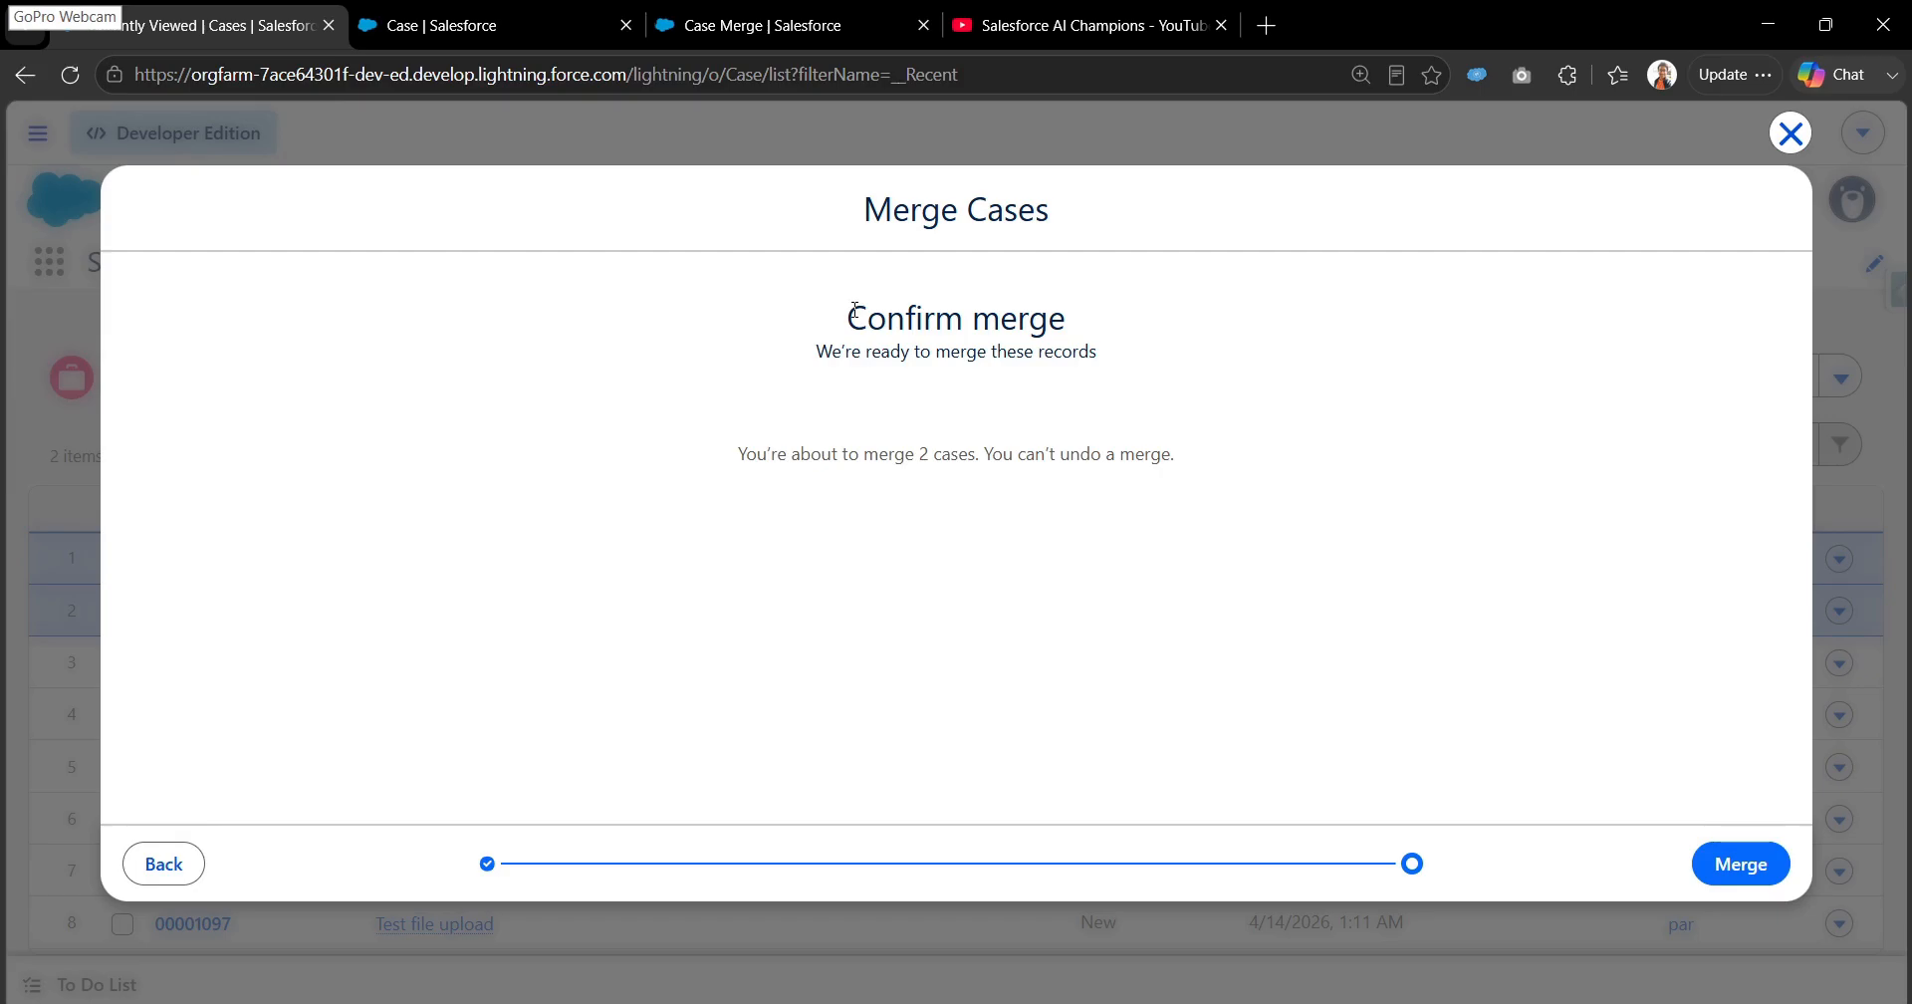
- Read the merge confirmation text and merge the two cases
left_click_drag(855, 310, 1147, 392)
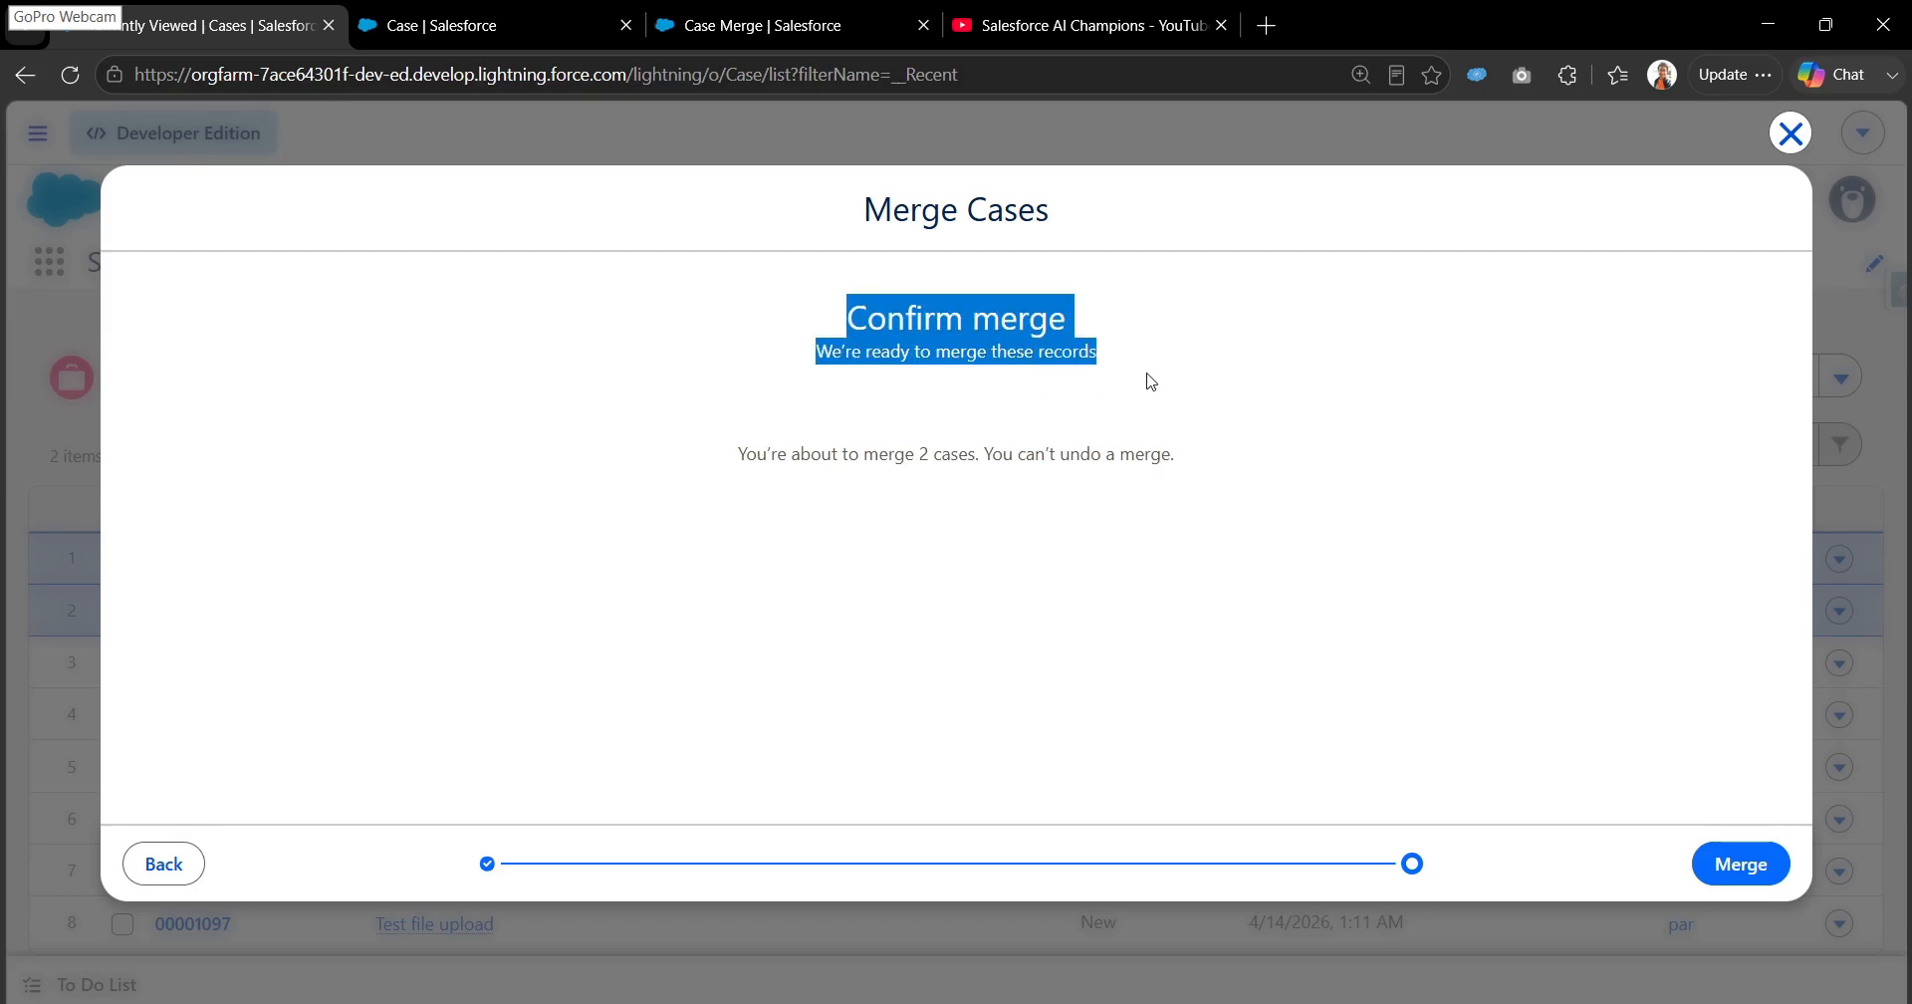
left_click(1150, 381)
left_click_drag(740, 459, 1194, 472)
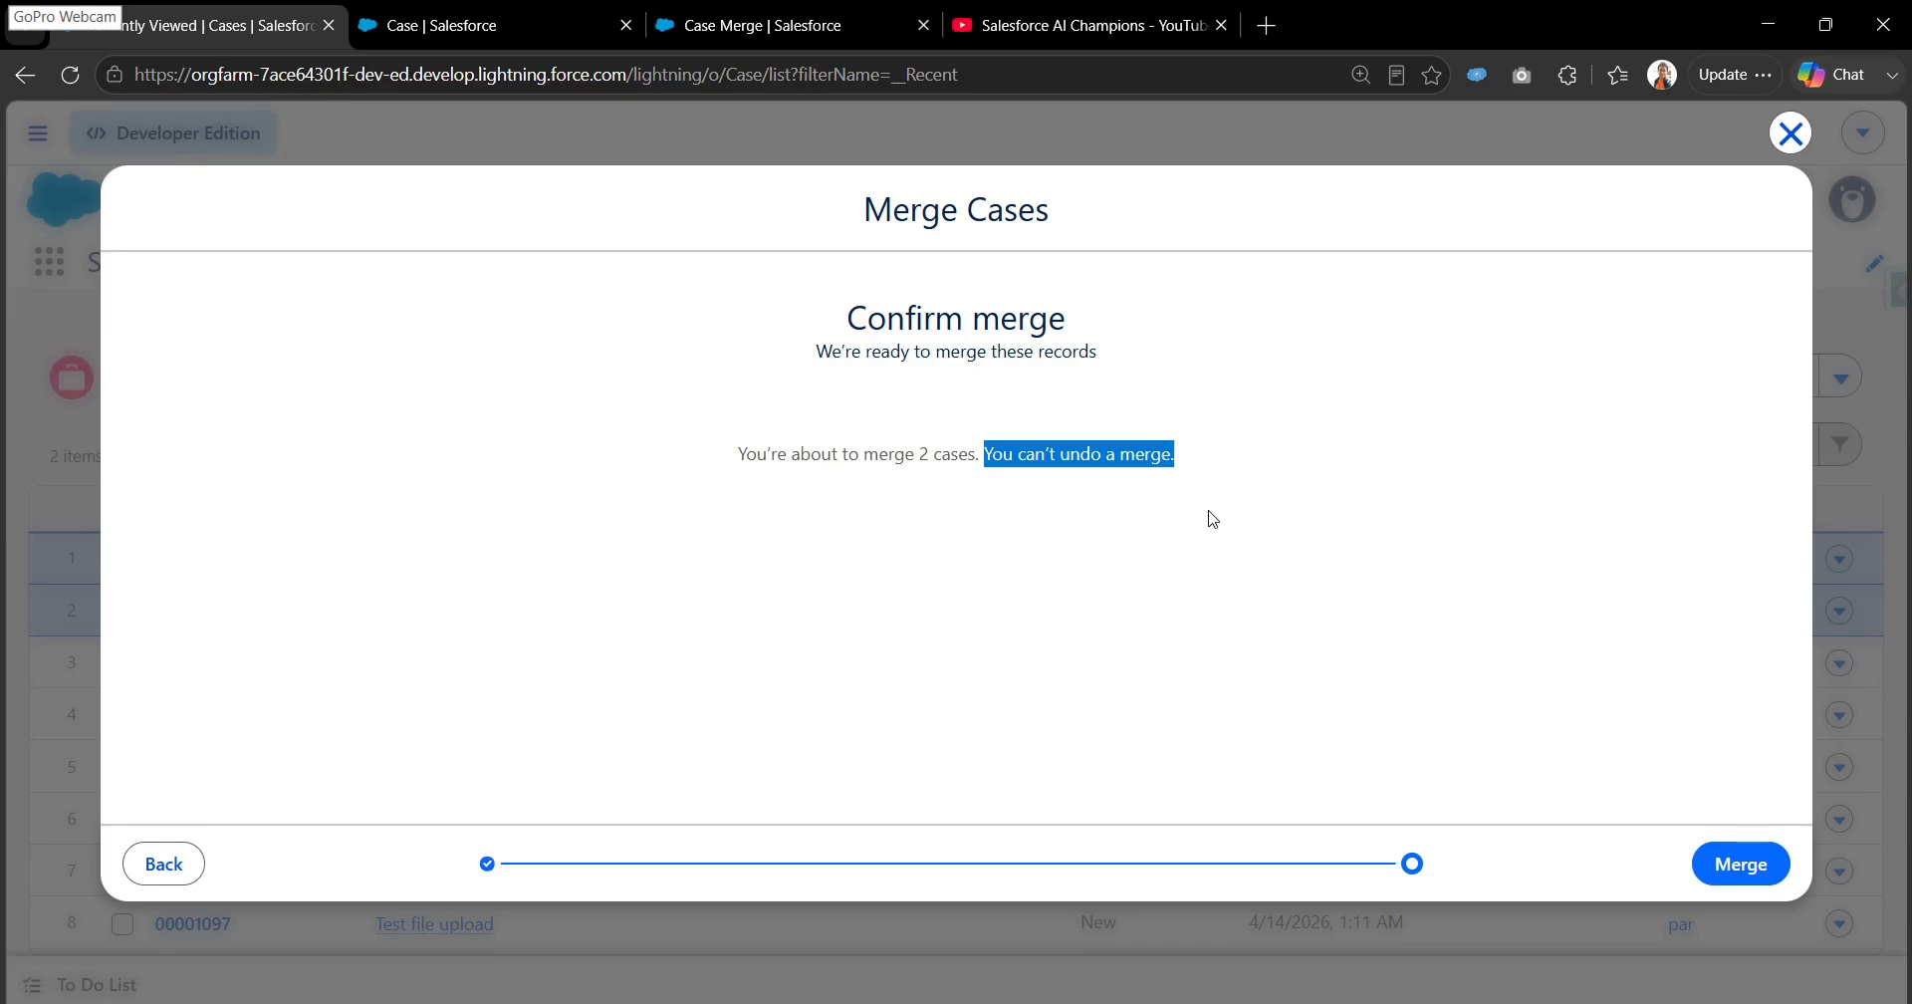
left_click(1291, 512)
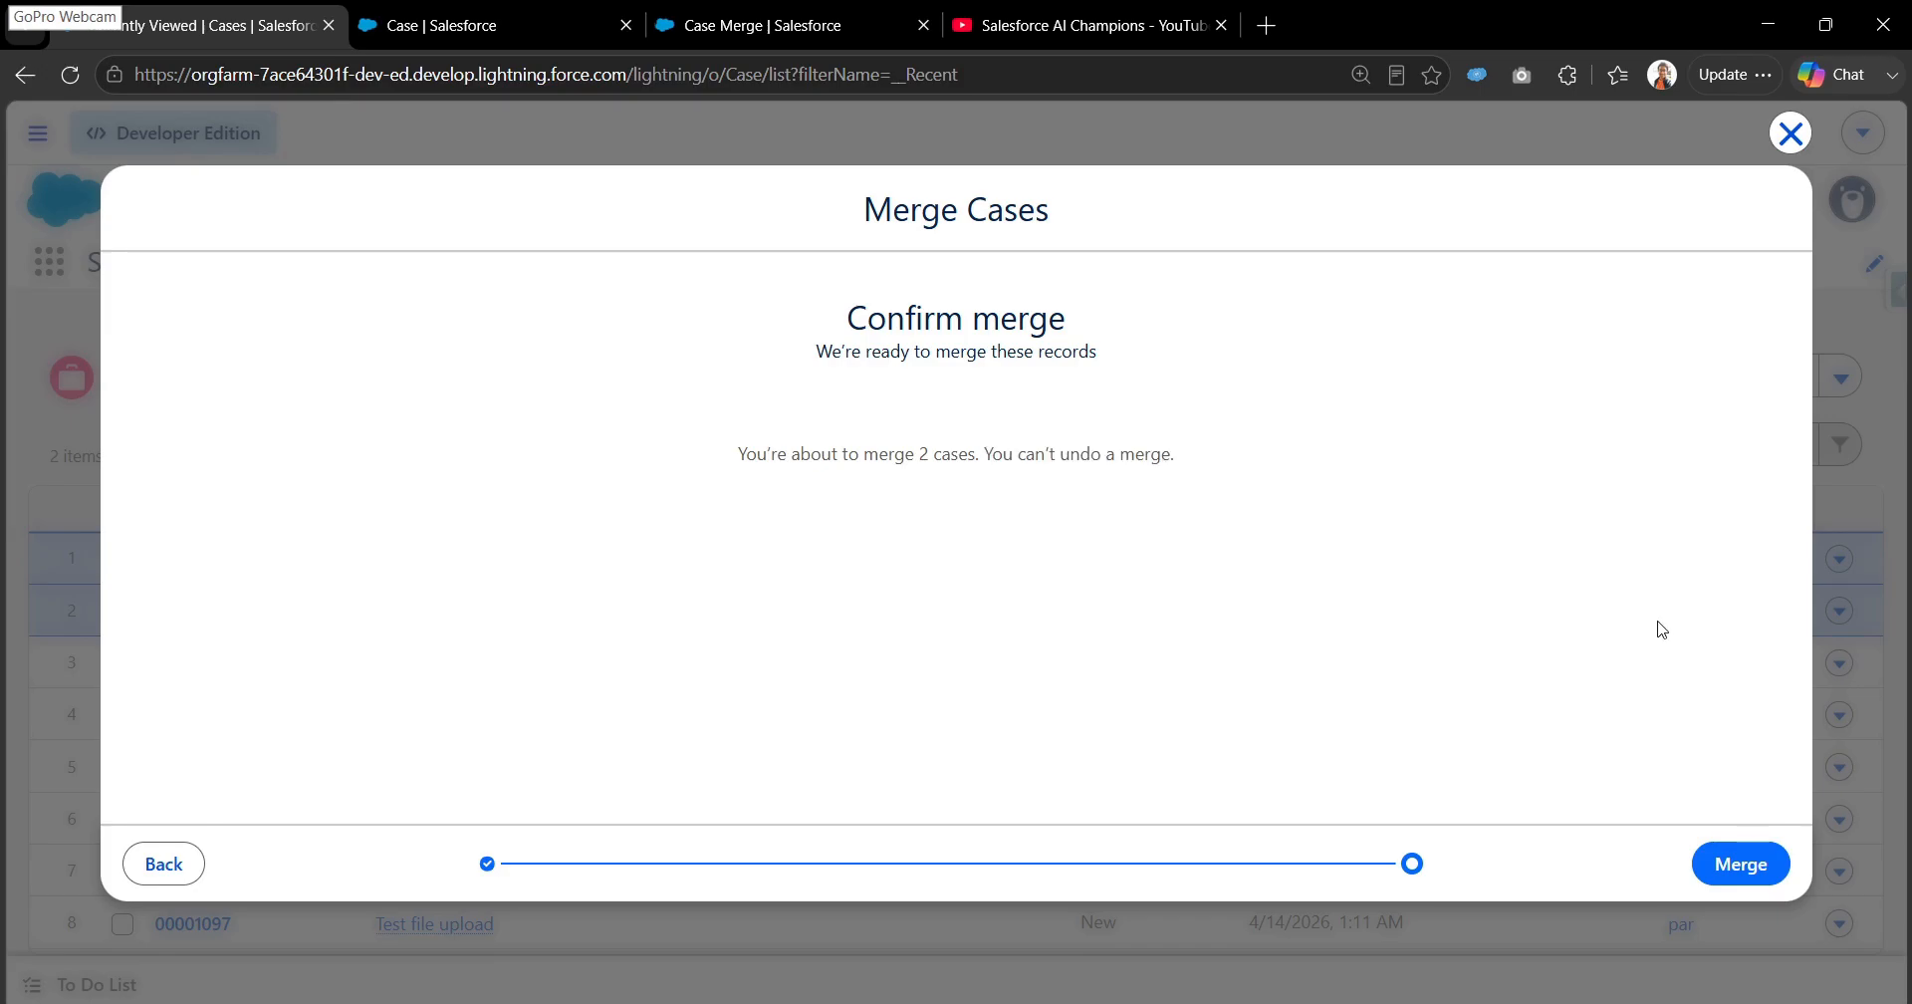
left_click(1769, 876)
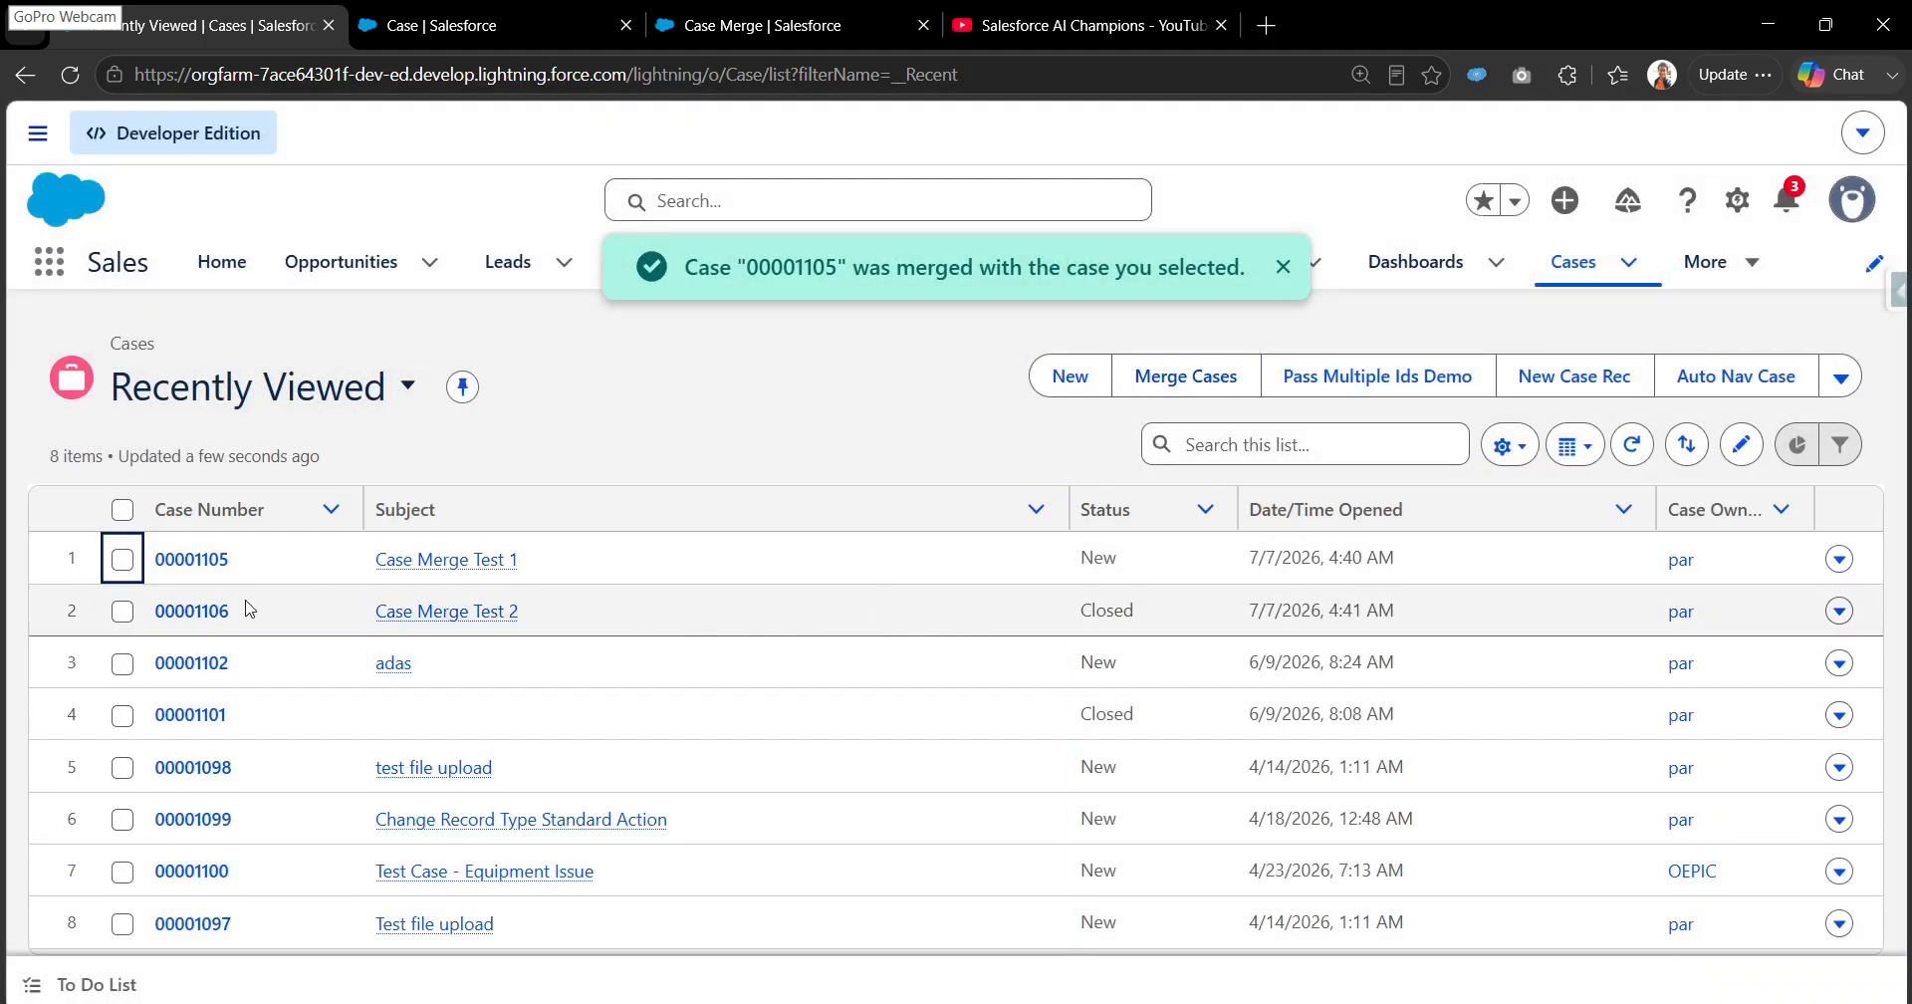
- Check the status of the Case Merge Test 2 duplicate in the Cases list, then open its record and examine its details
mouse_move(493, 617)
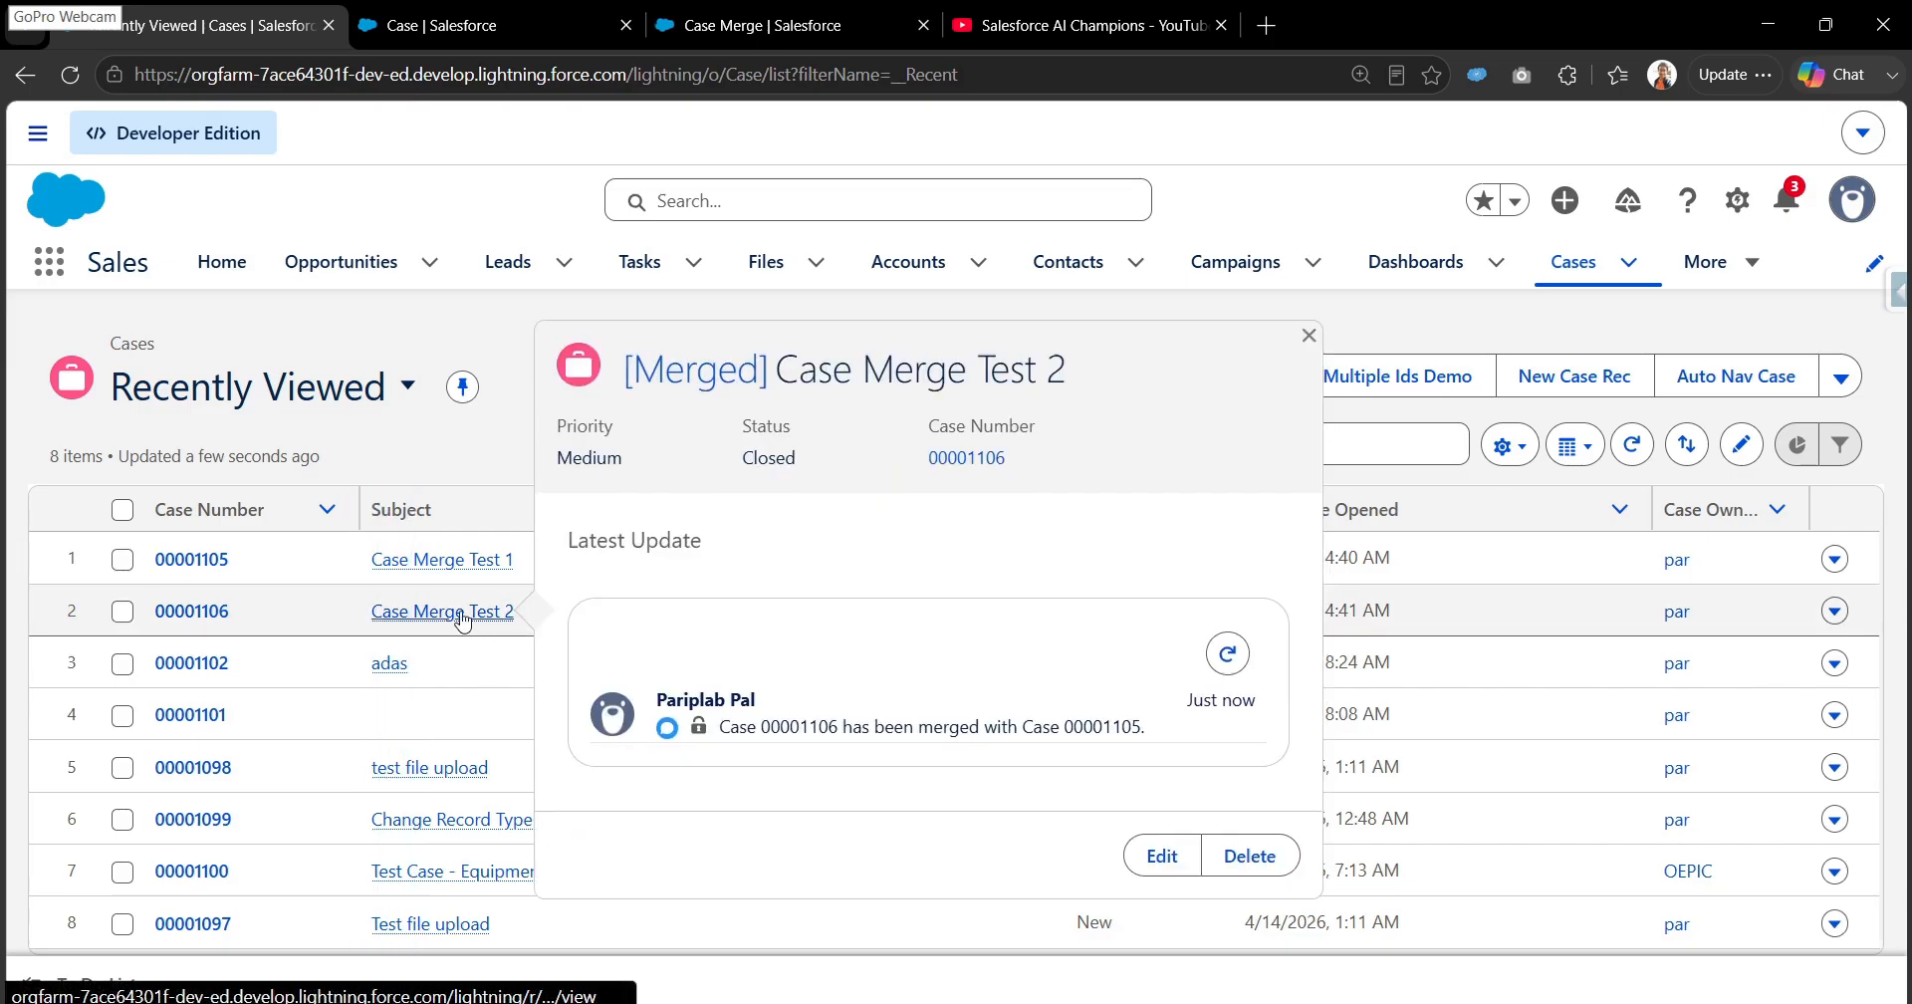
left_click_drag(1155, 622, 1083, 611)
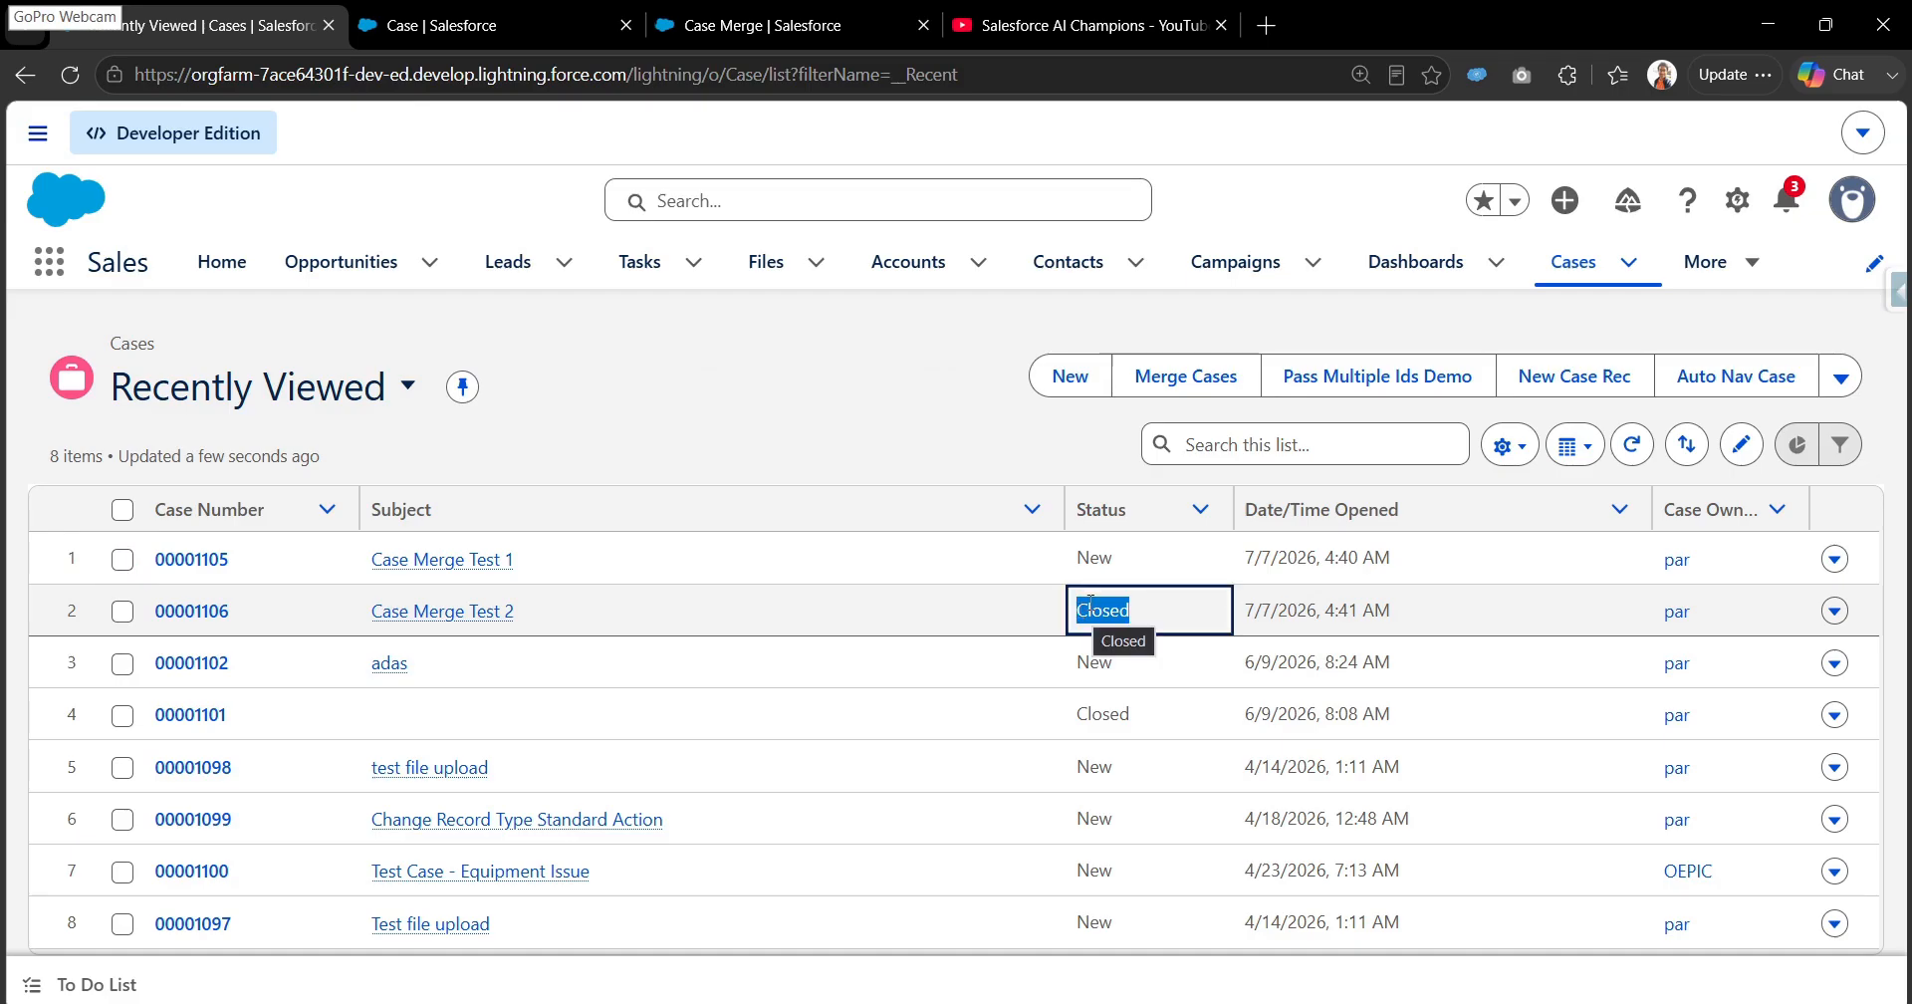
left_click(204, 612)
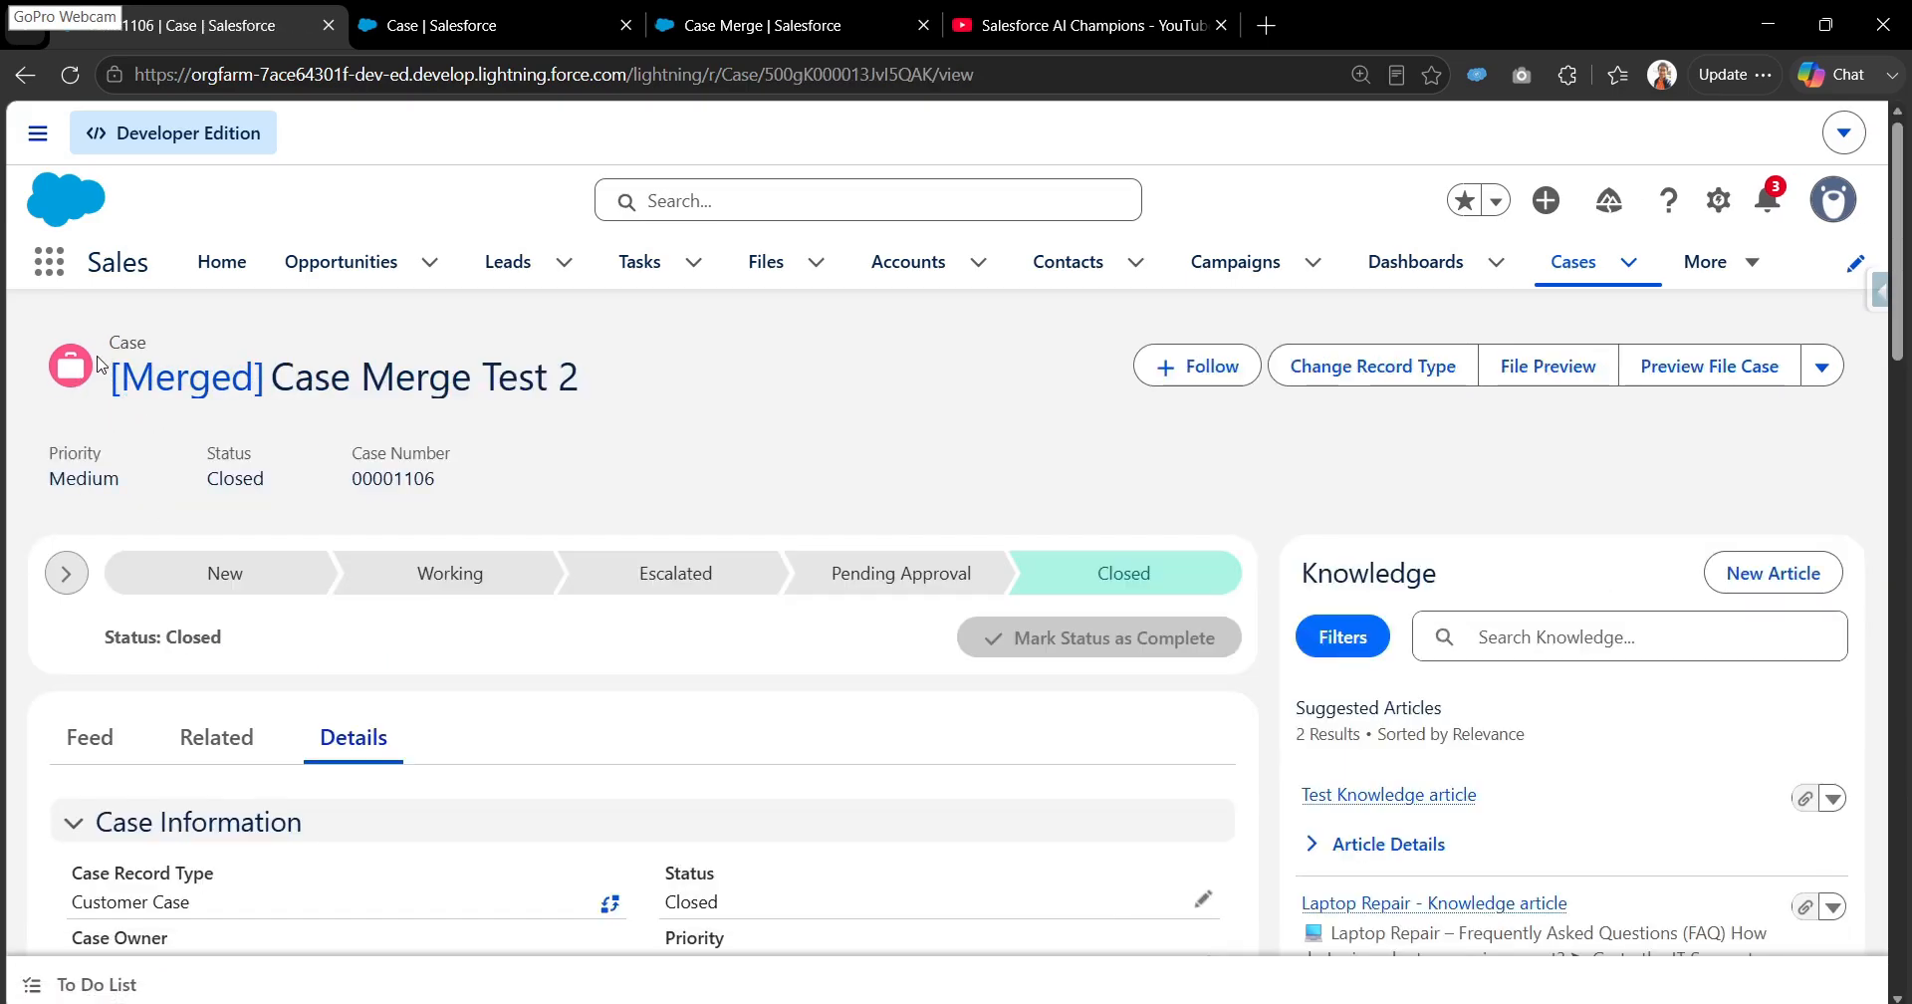
left_click_drag(96, 384, 142, 418)
left_click(192, 438)
scroll(499, 414, "down", 10)
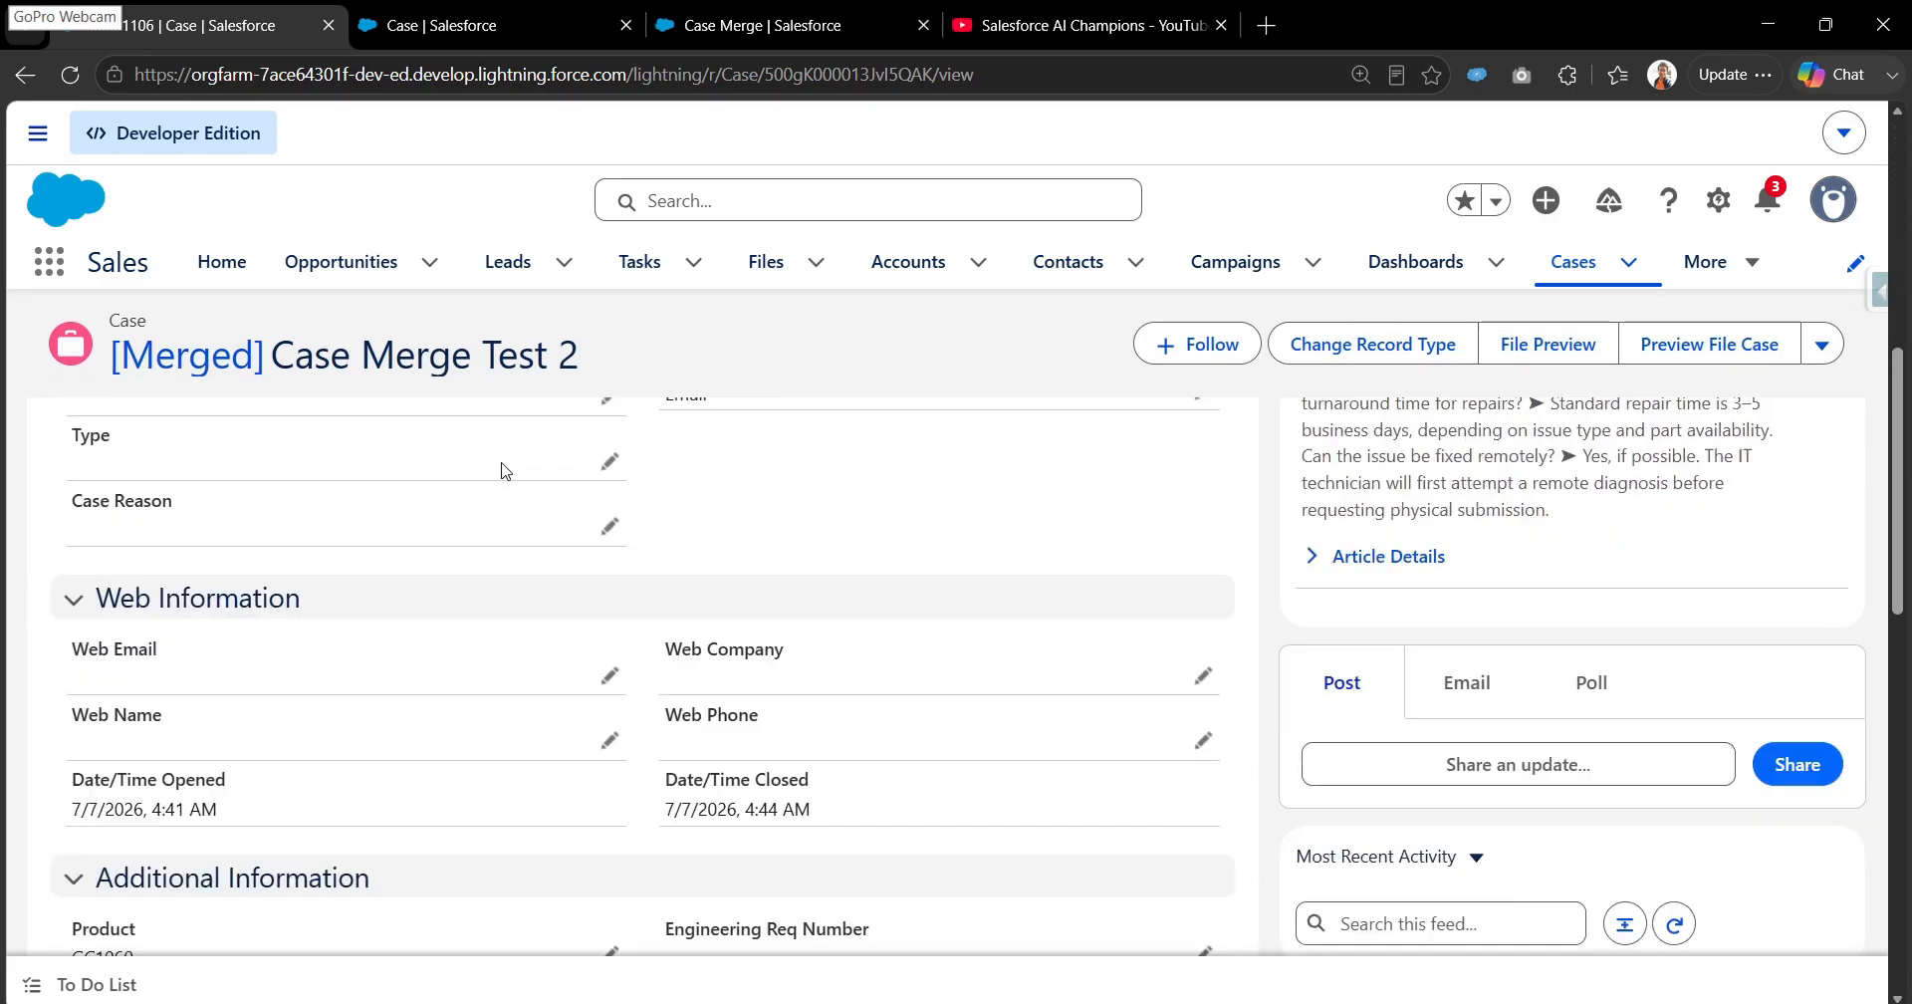
scroll(501, 472, "down", 3)
scroll(499, 470, "up", 13)
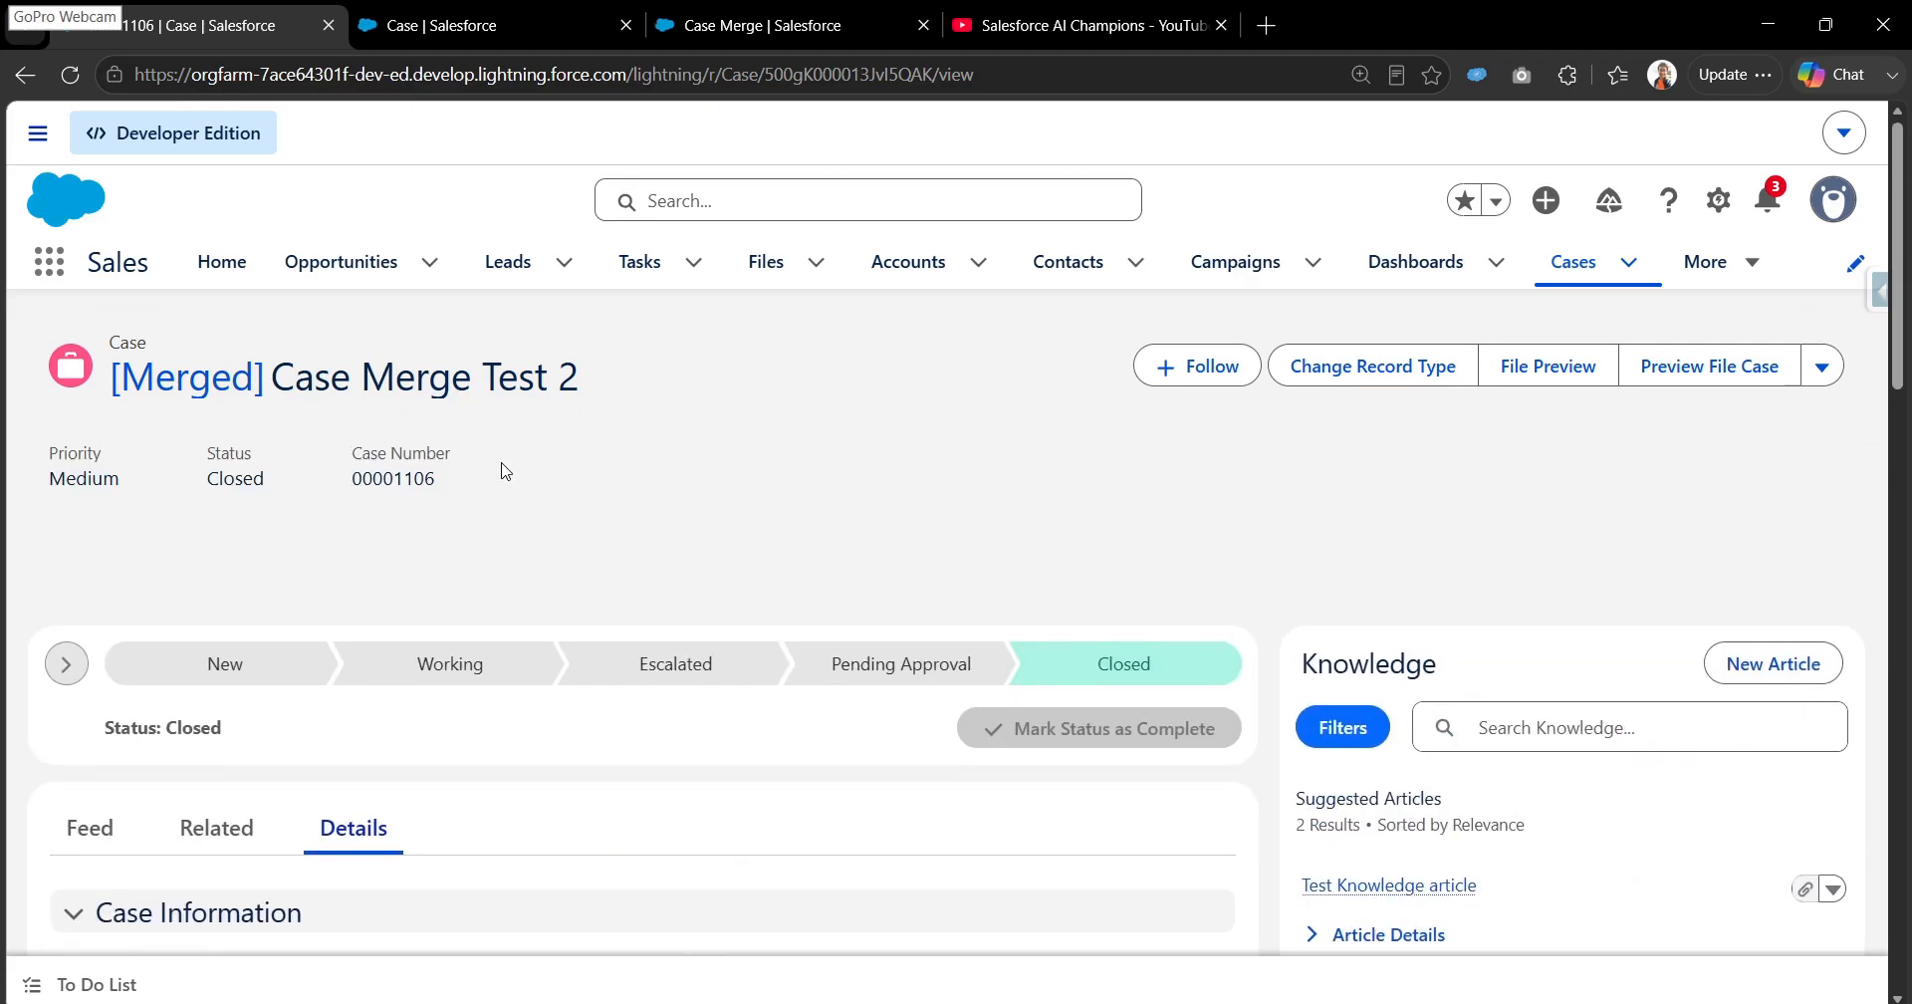
- Open the principal case through the duplicate's Merged link and check its origin, type, case reason and product values
left_click(192, 388)
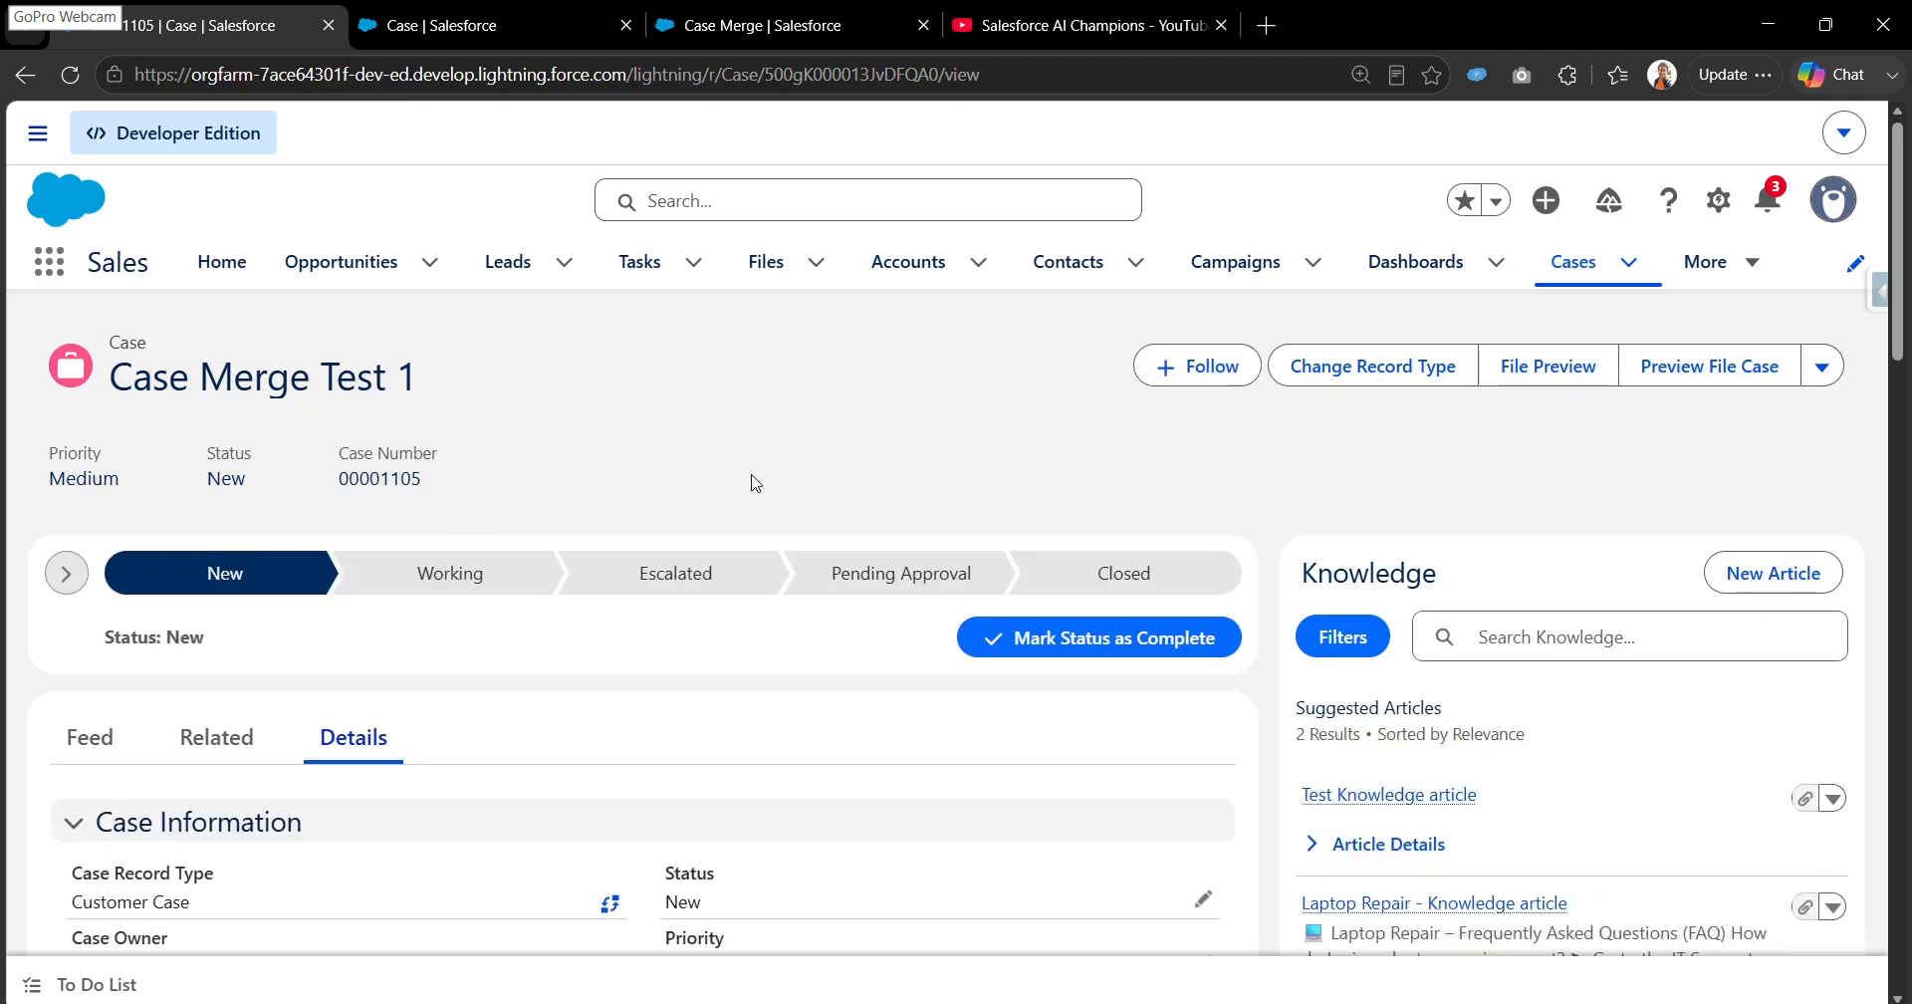
scroll(726, 537, "down", 3)
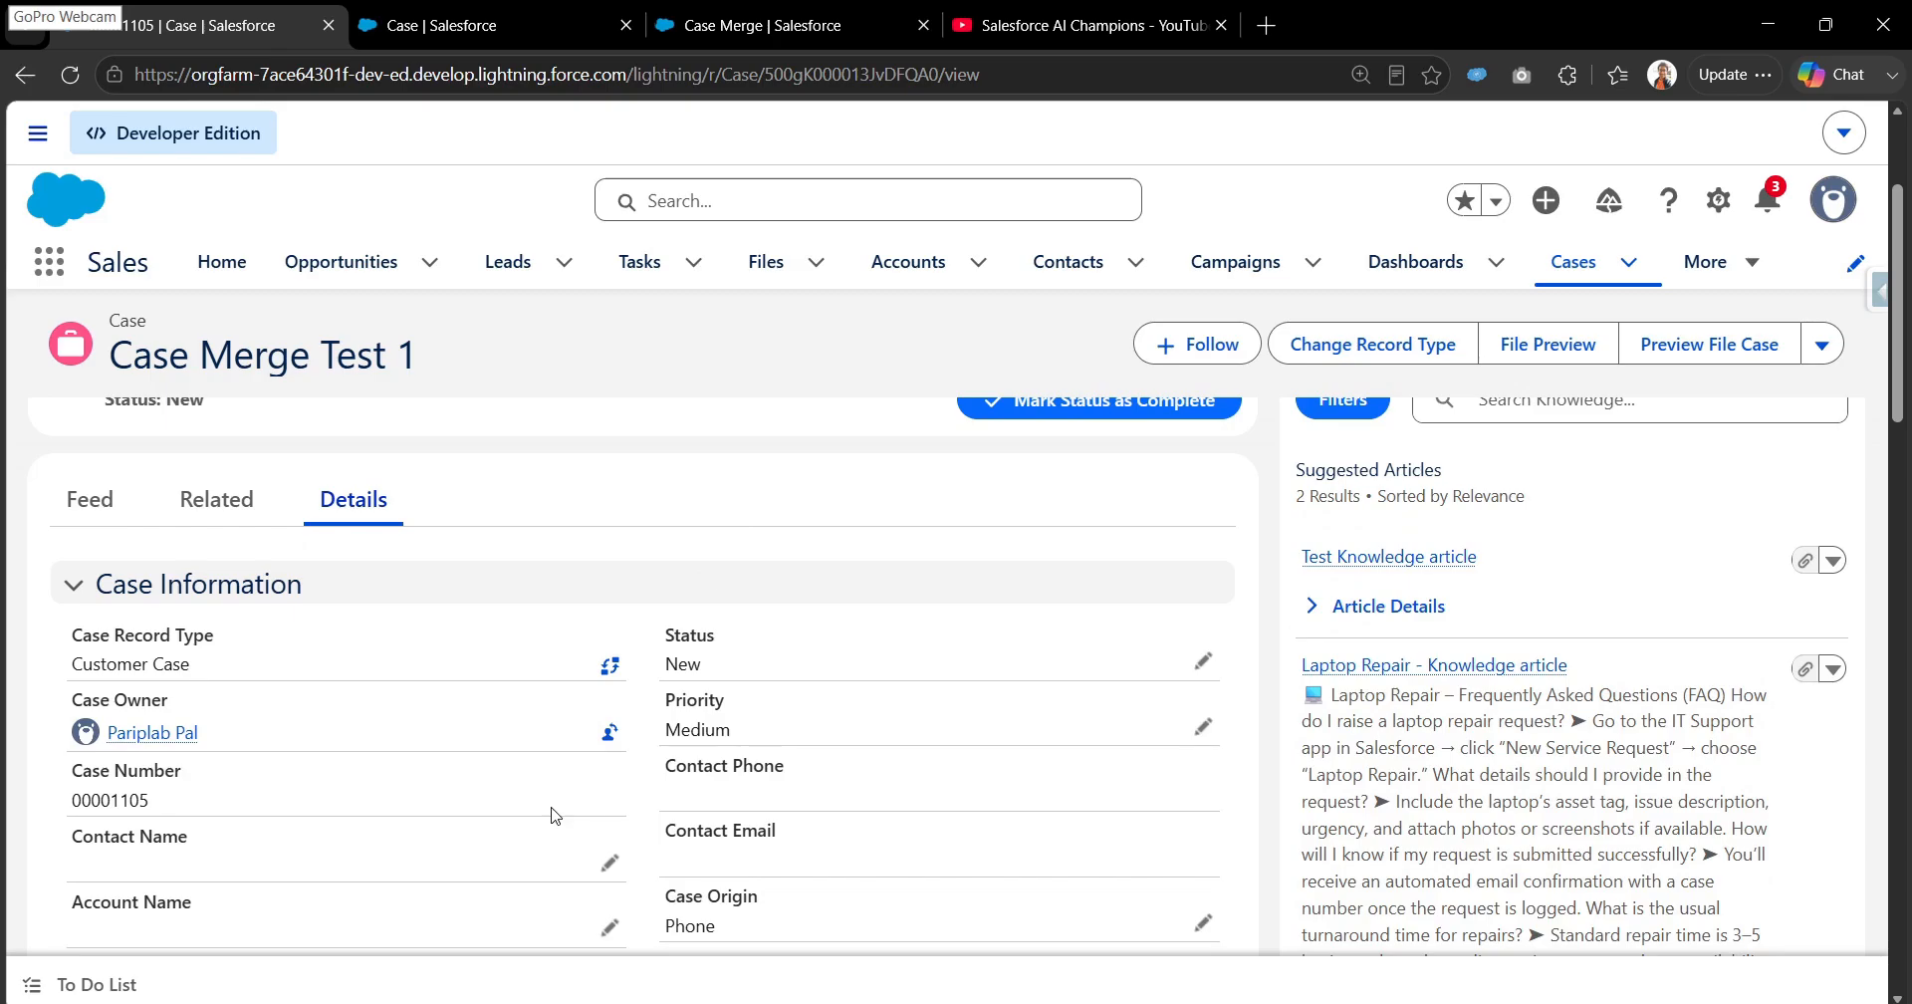
scroll(779, 751, "down", 2)
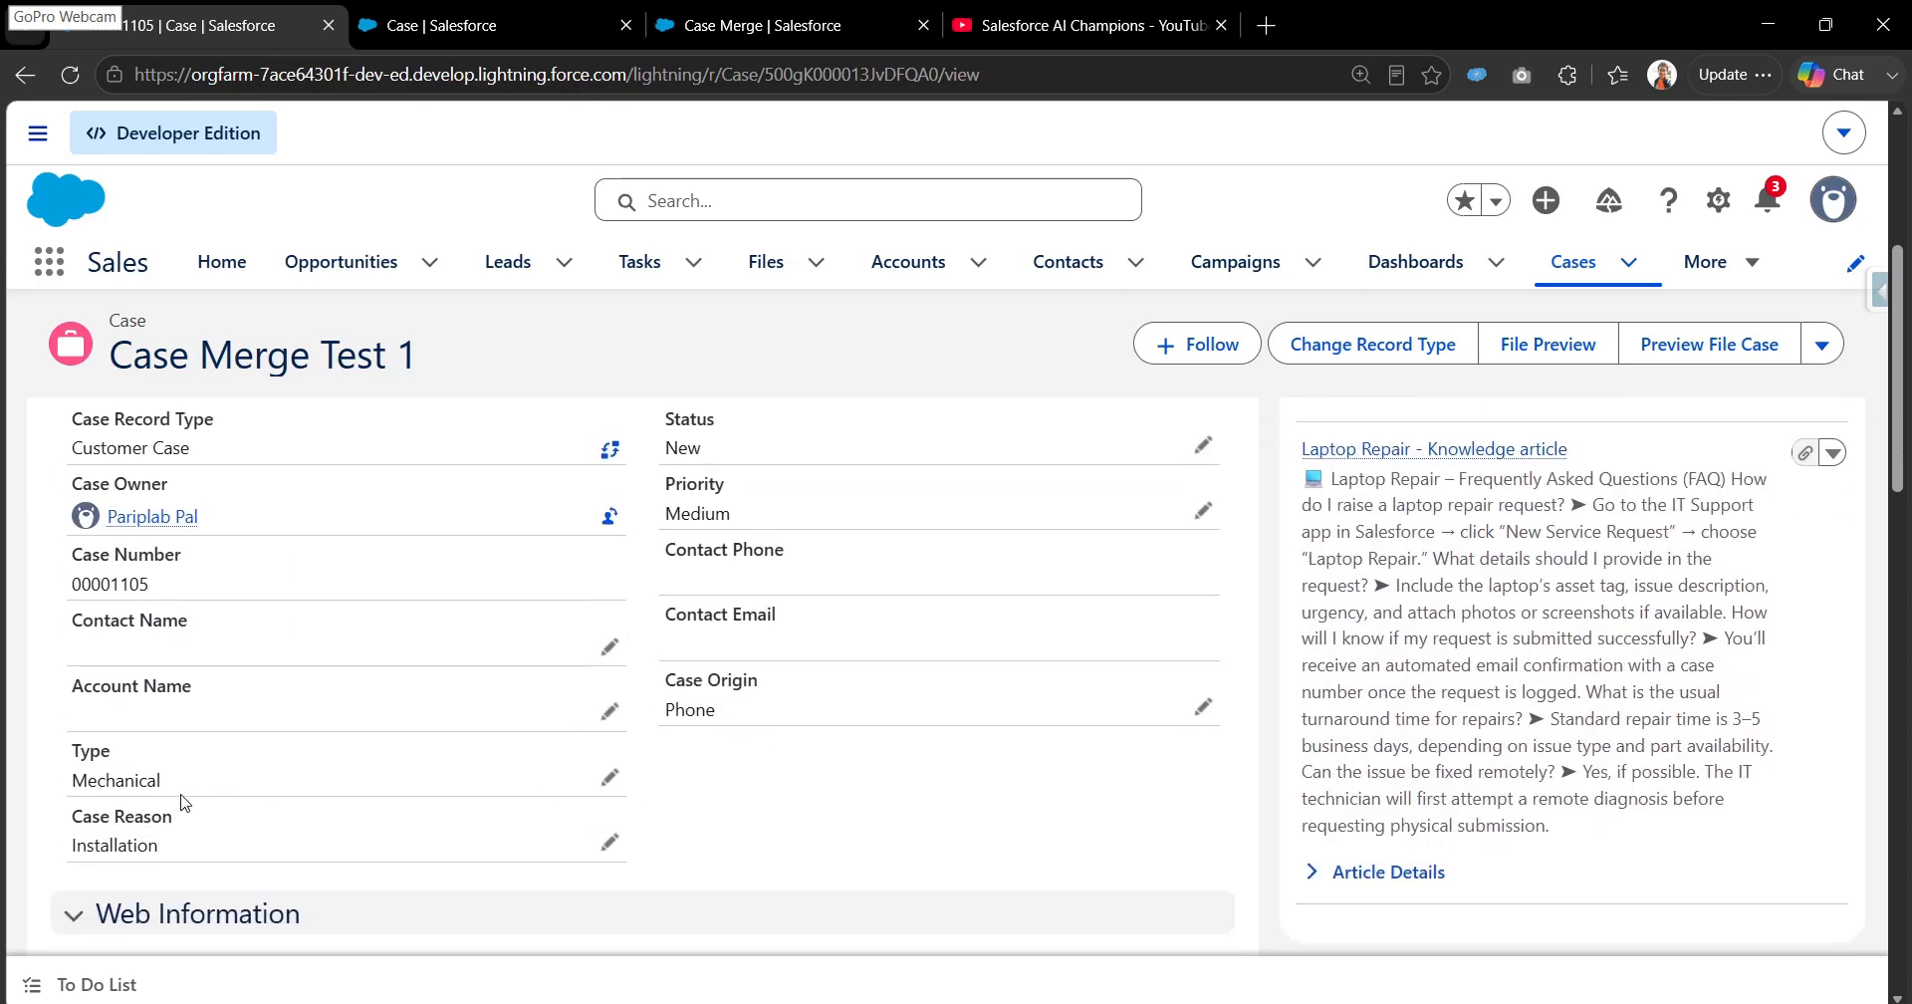
scroll(184, 801, "down", 5)
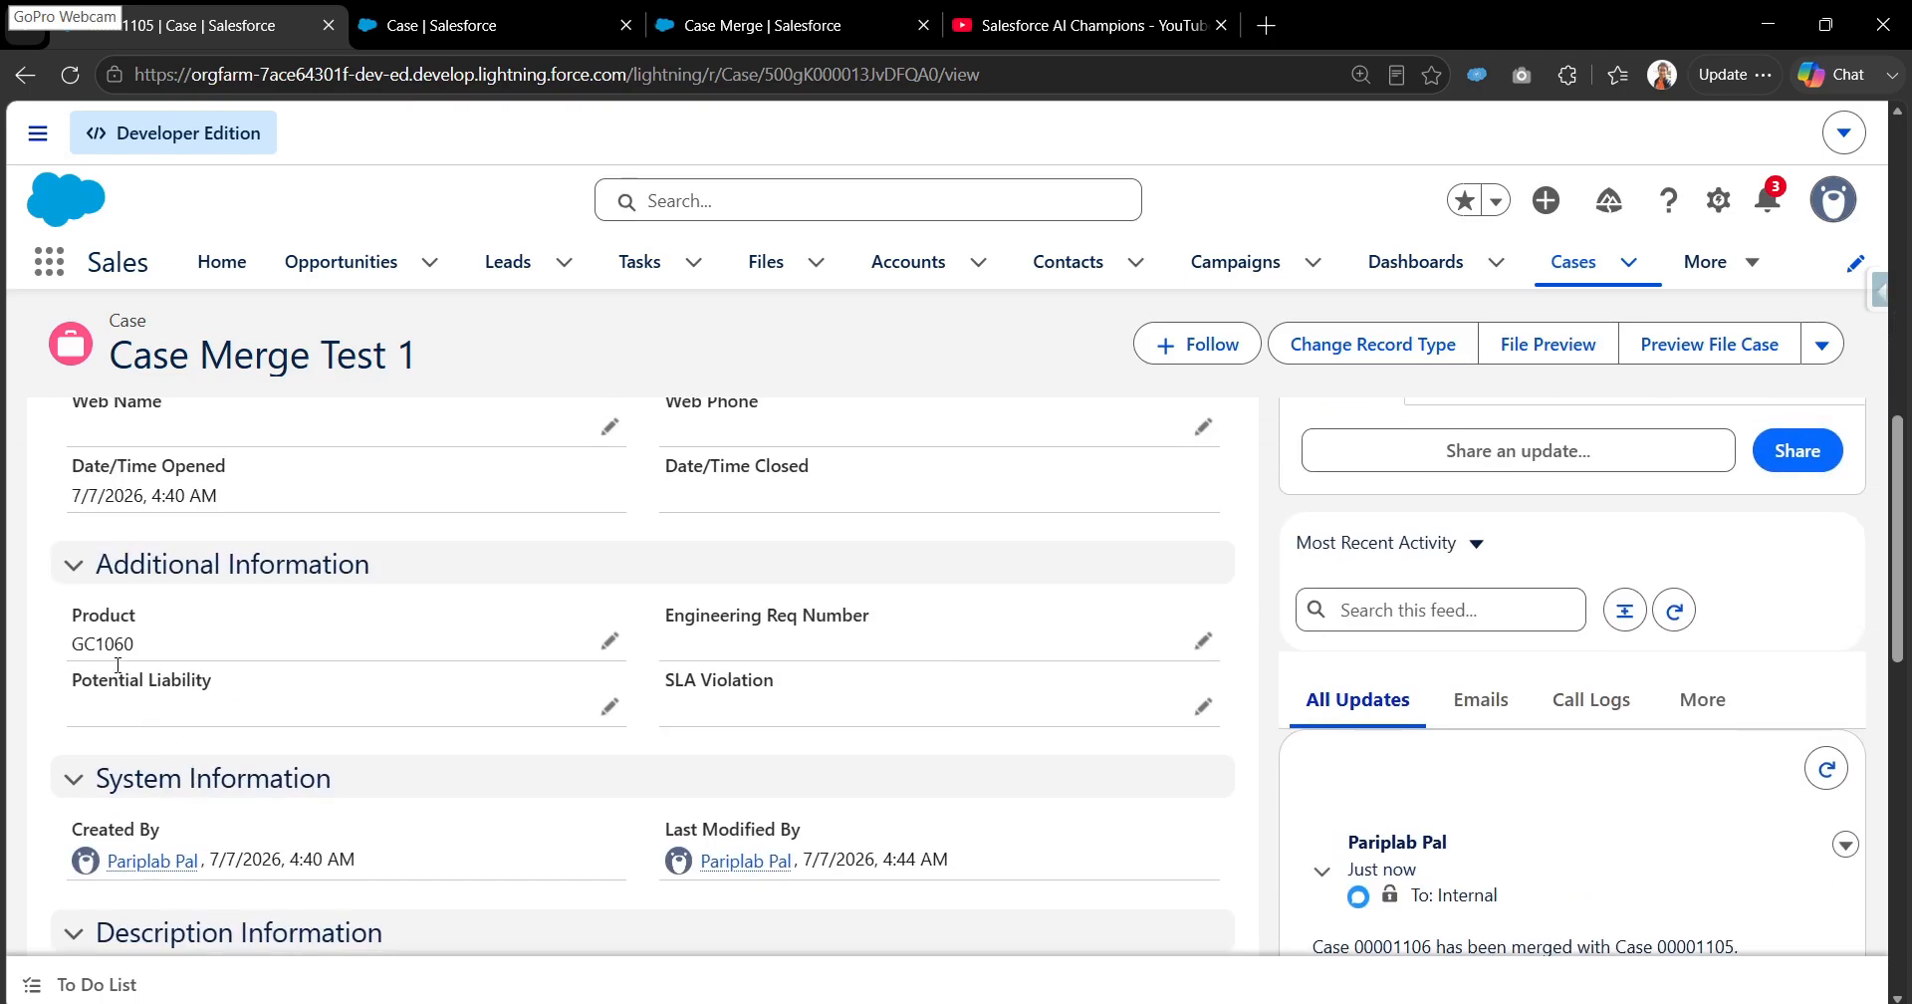
left_click_drag(70, 652, 139, 645)
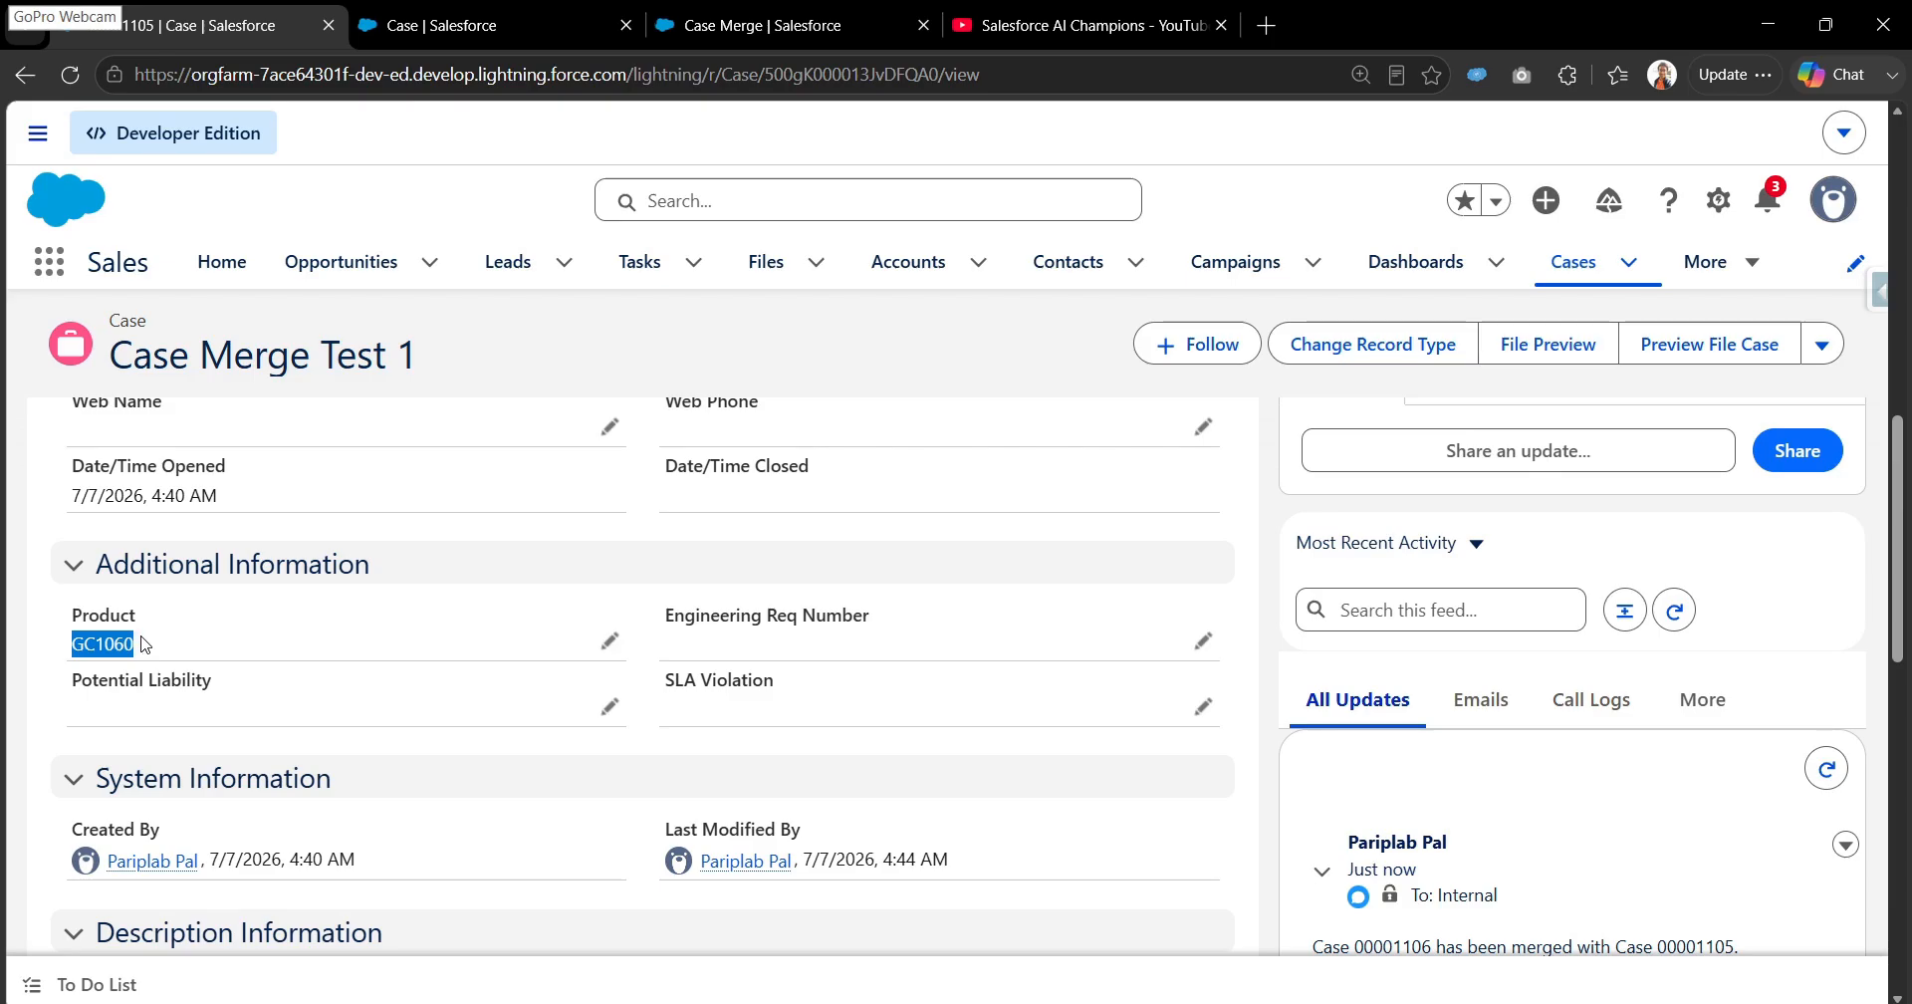
scroll(622, 629, "up", 10)
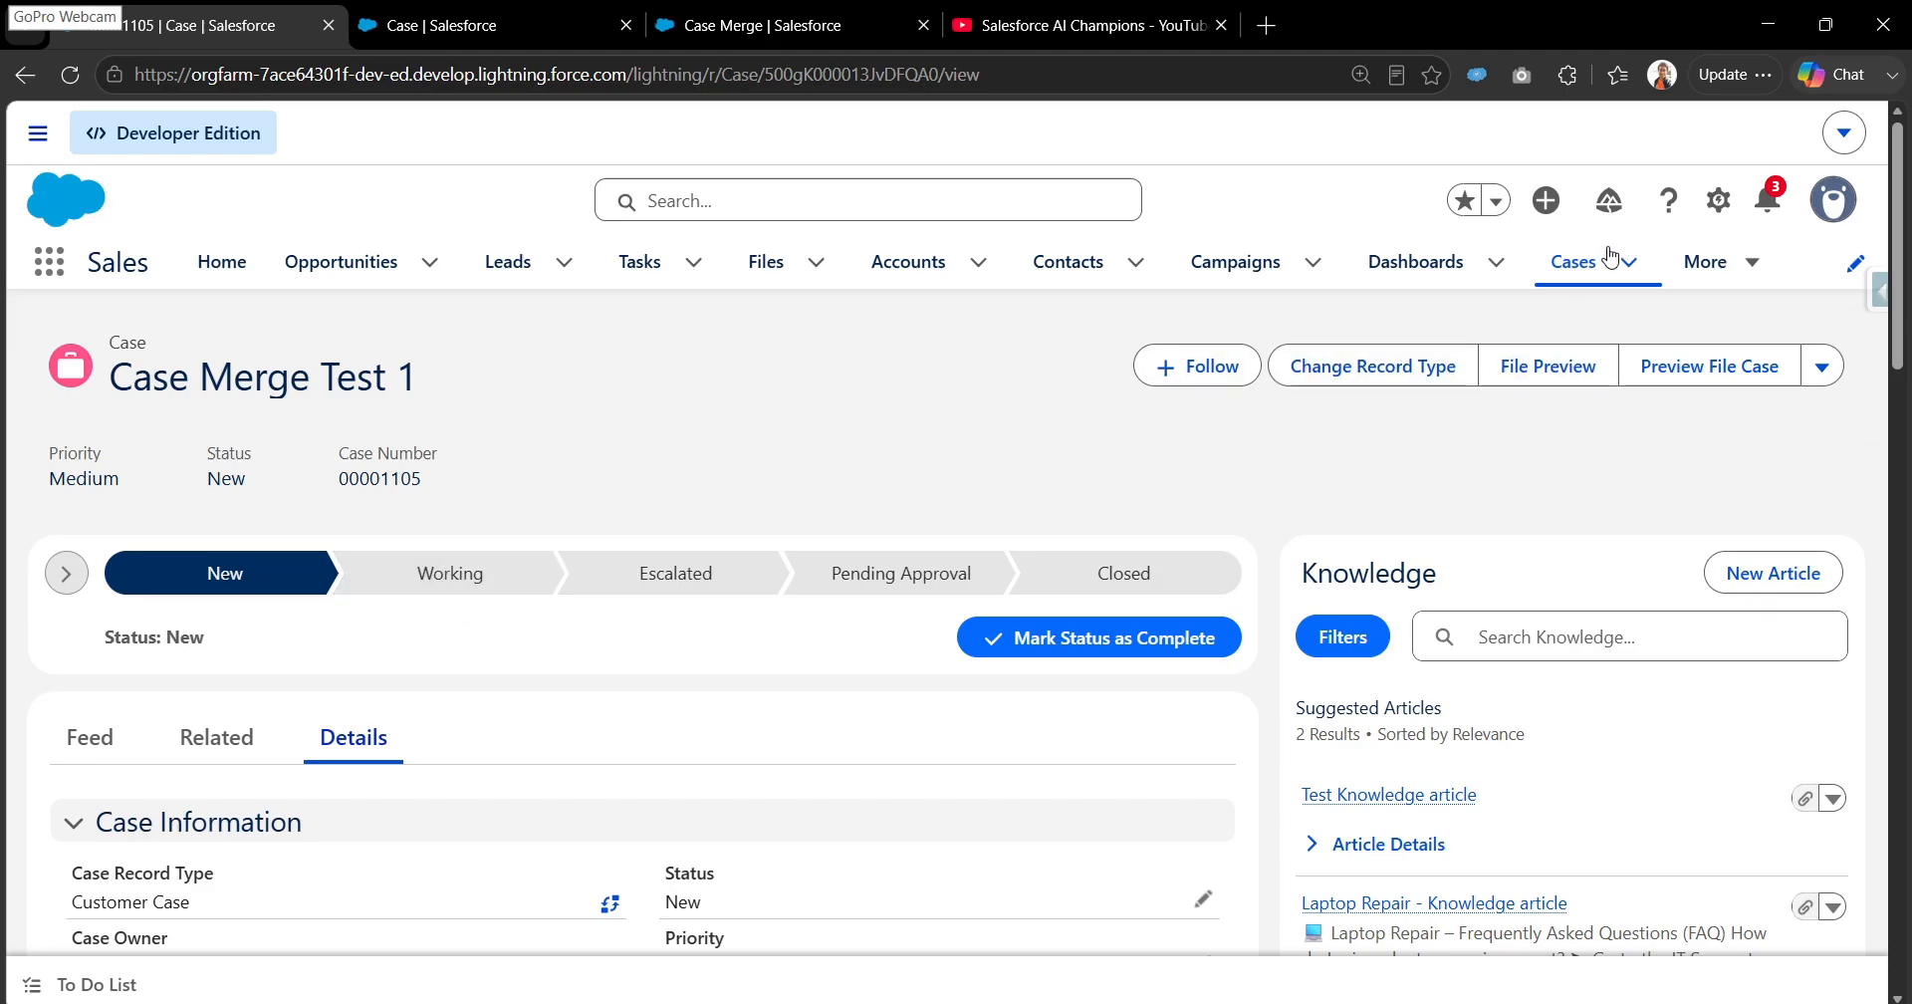
- Return to the Cases list, select the first four cases and try to merge them, then dismiss the resulting message
left_click(1576, 277)
mouse_move(508, 559)
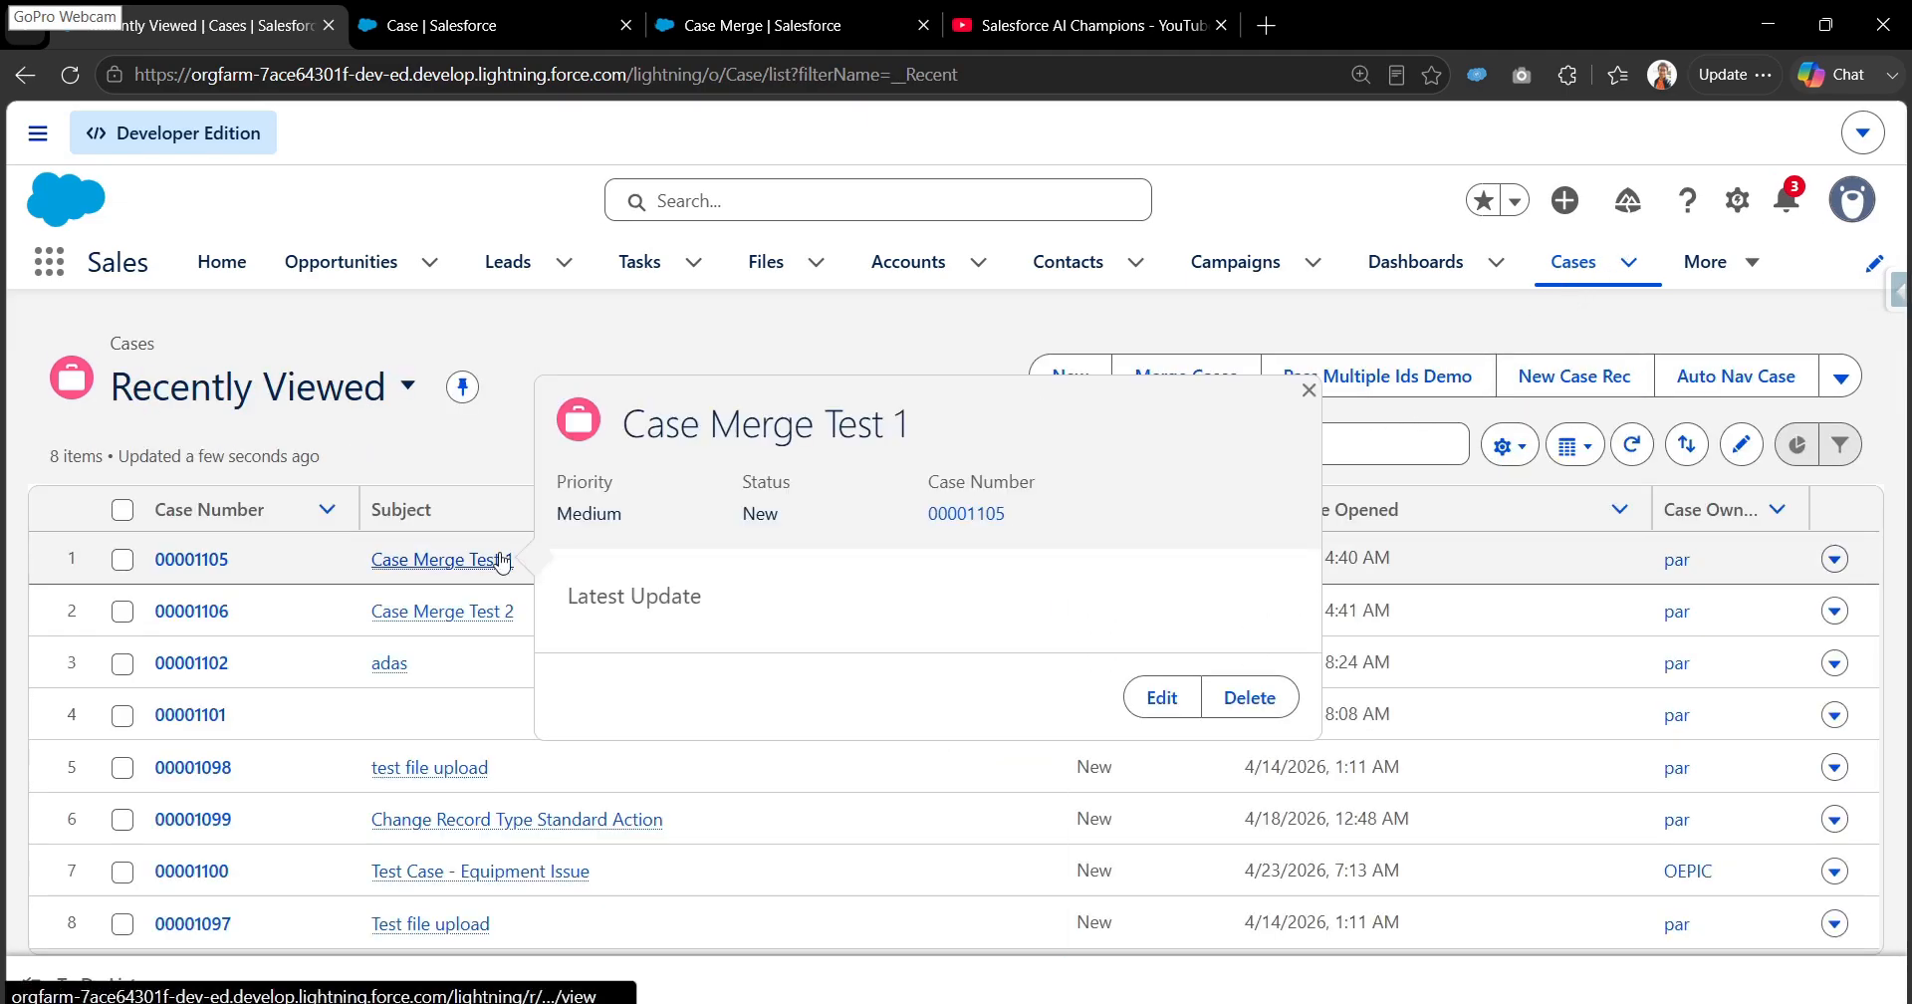
left_click(137, 566)
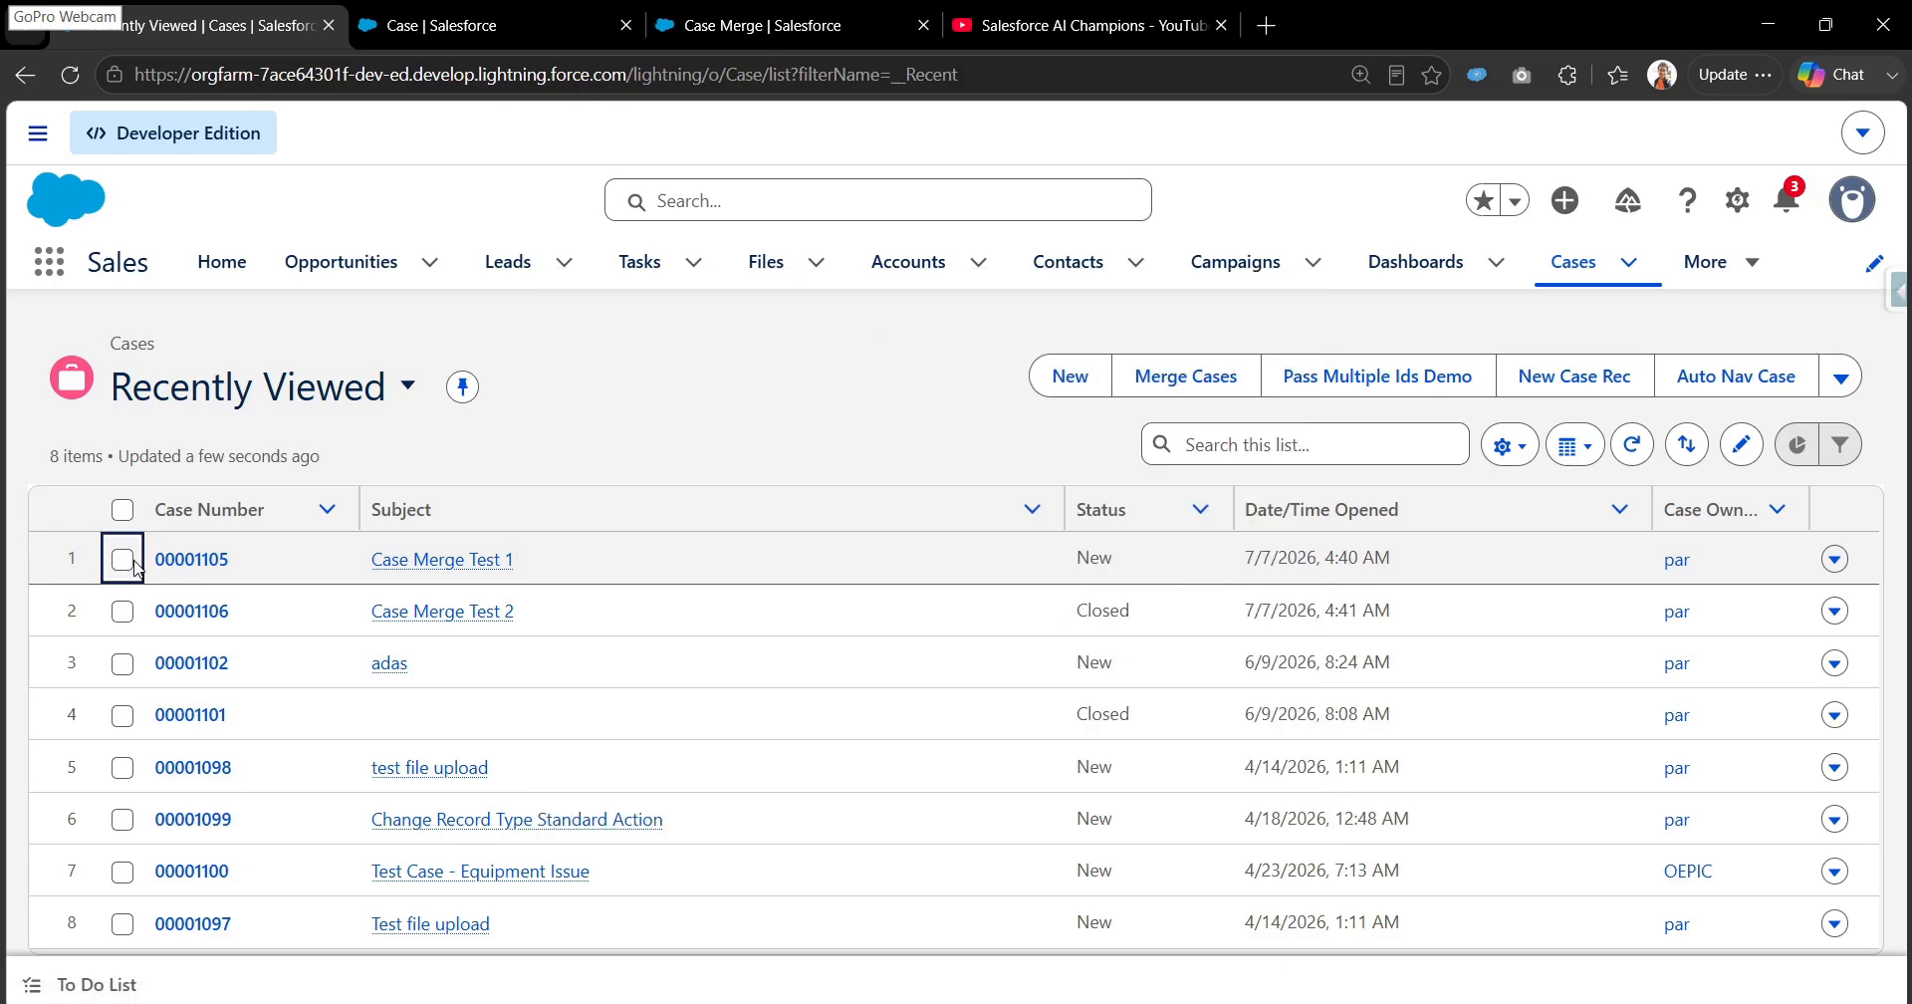
left_click(125, 562)
left_click(125, 612)
left_click(126, 664)
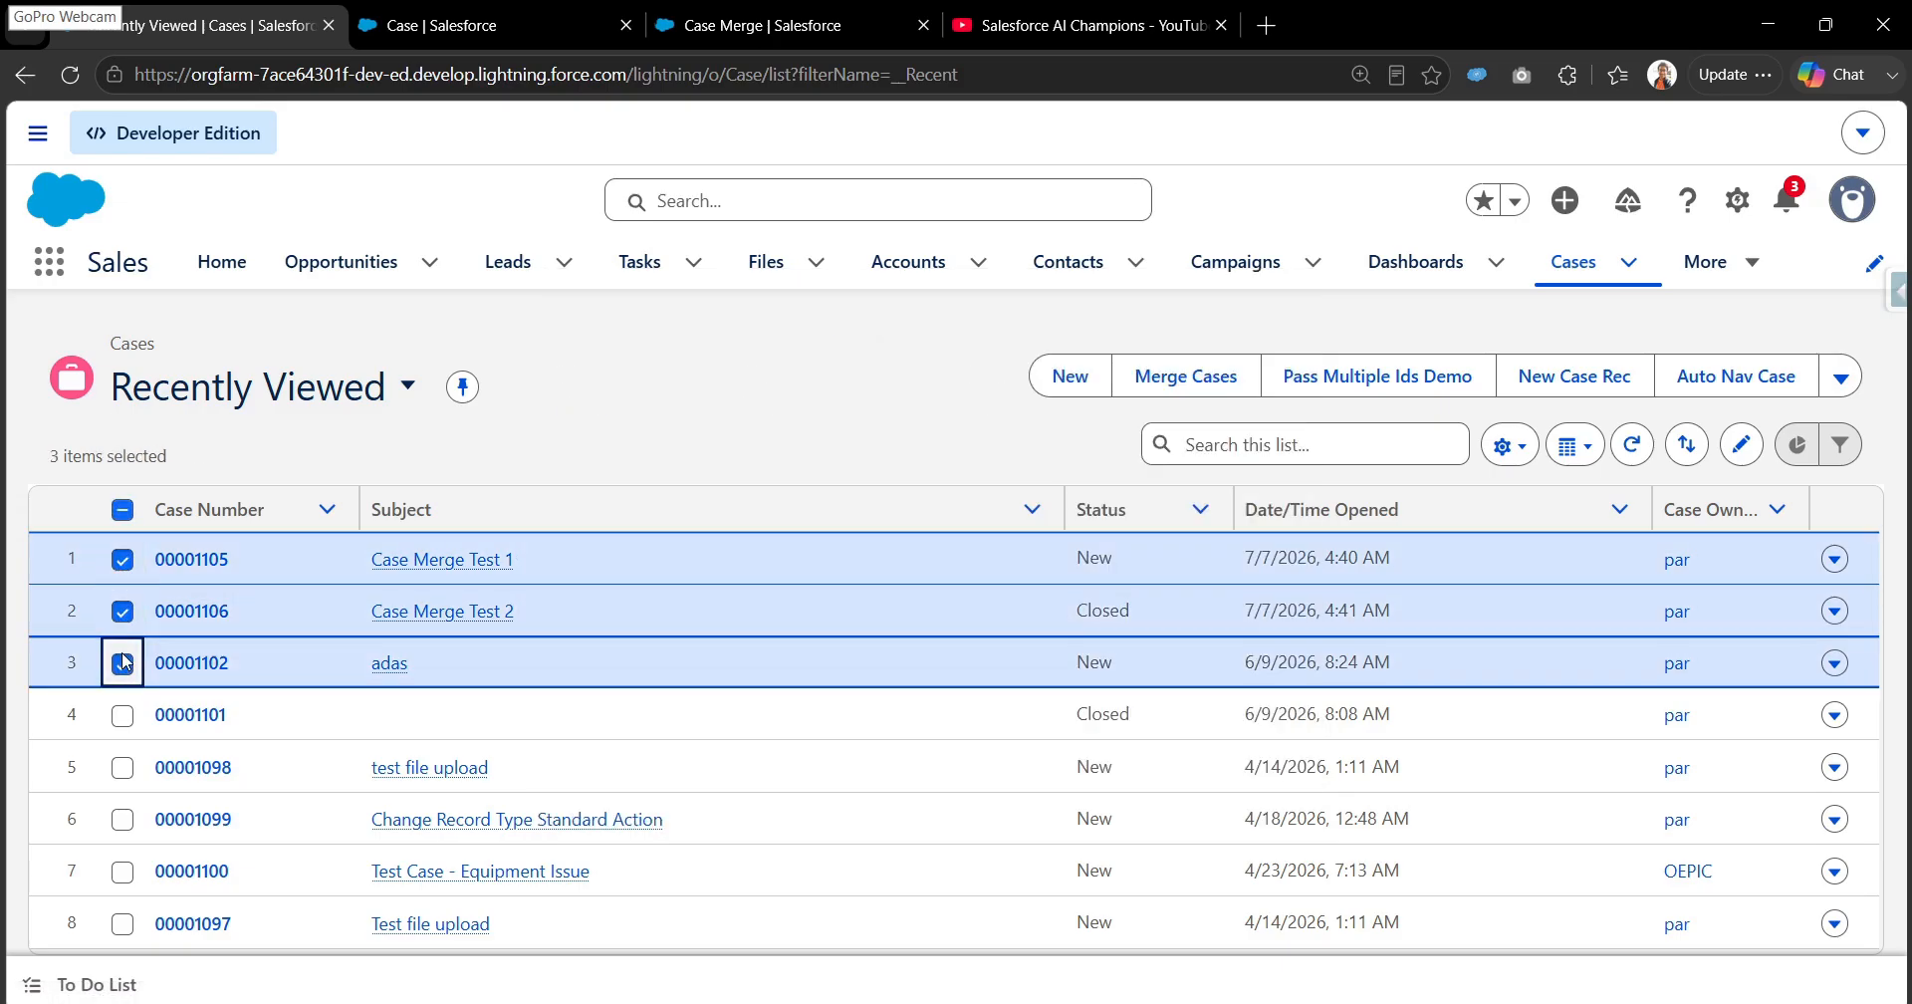
left_click(122, 715)
left_click(1185, 376)
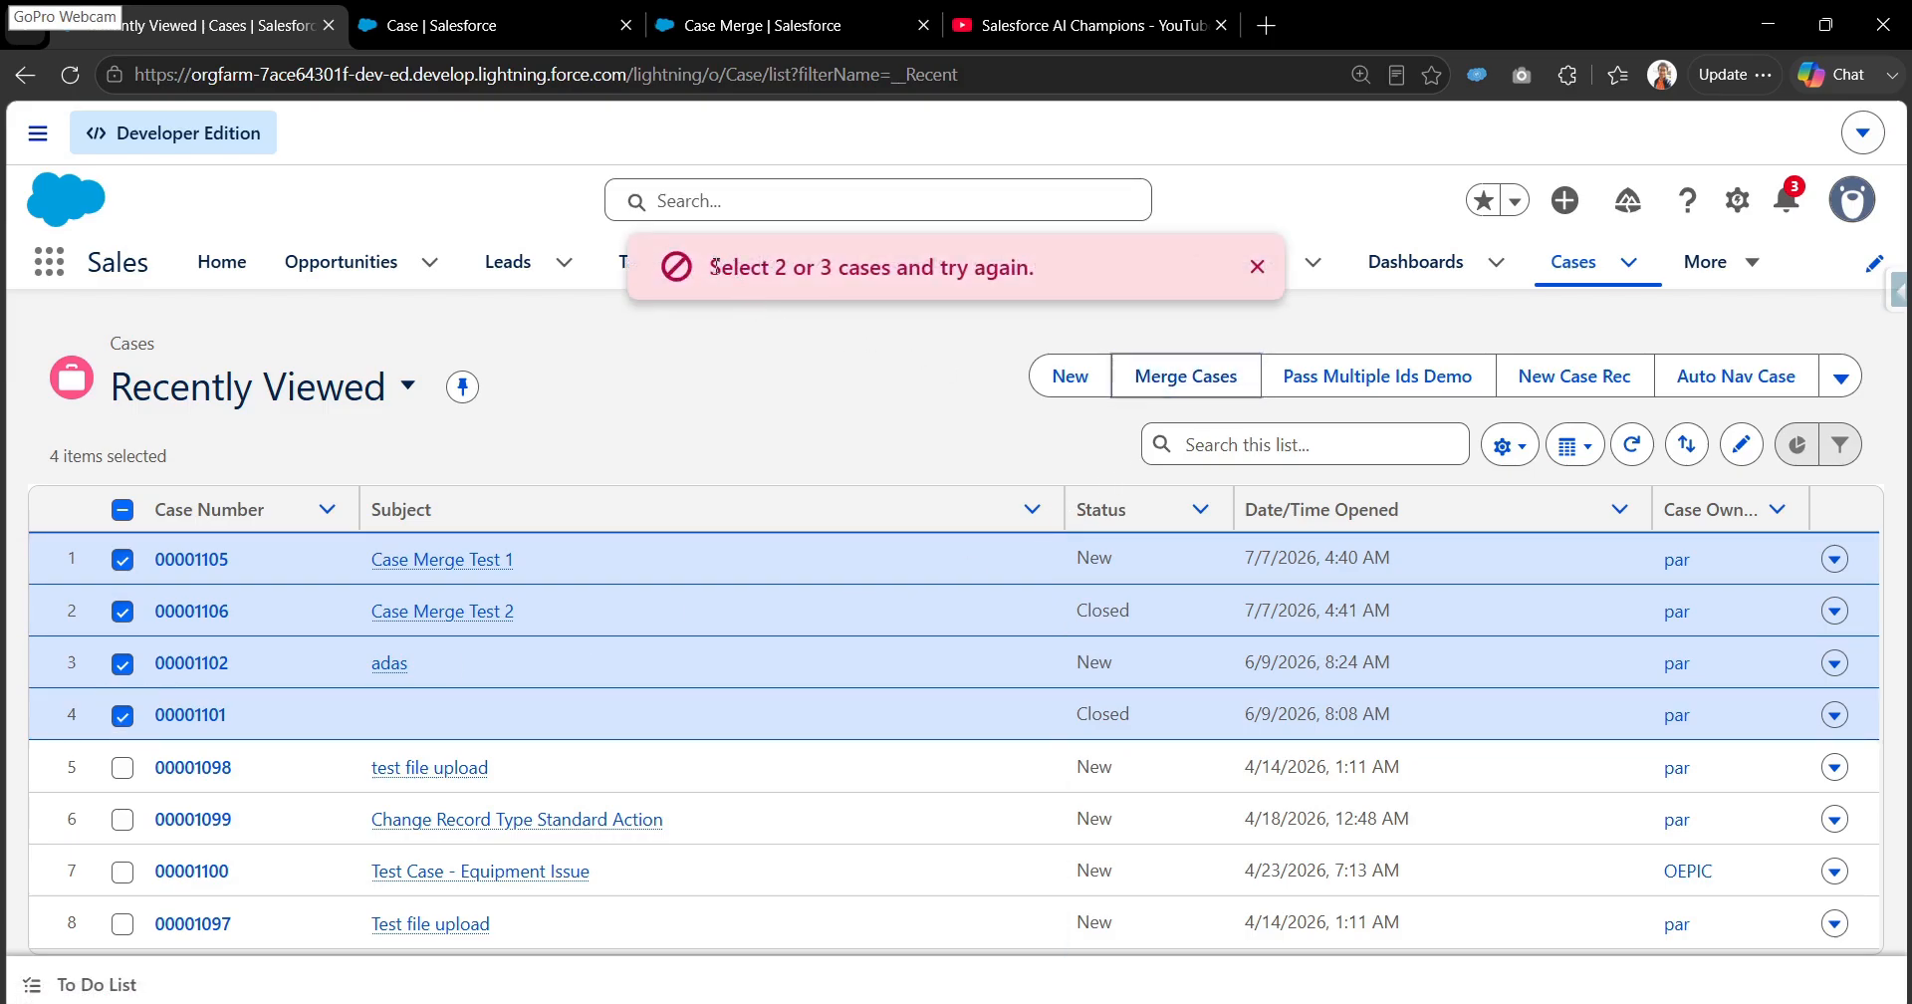
left_click_drag(709, 267, 1062, 294)
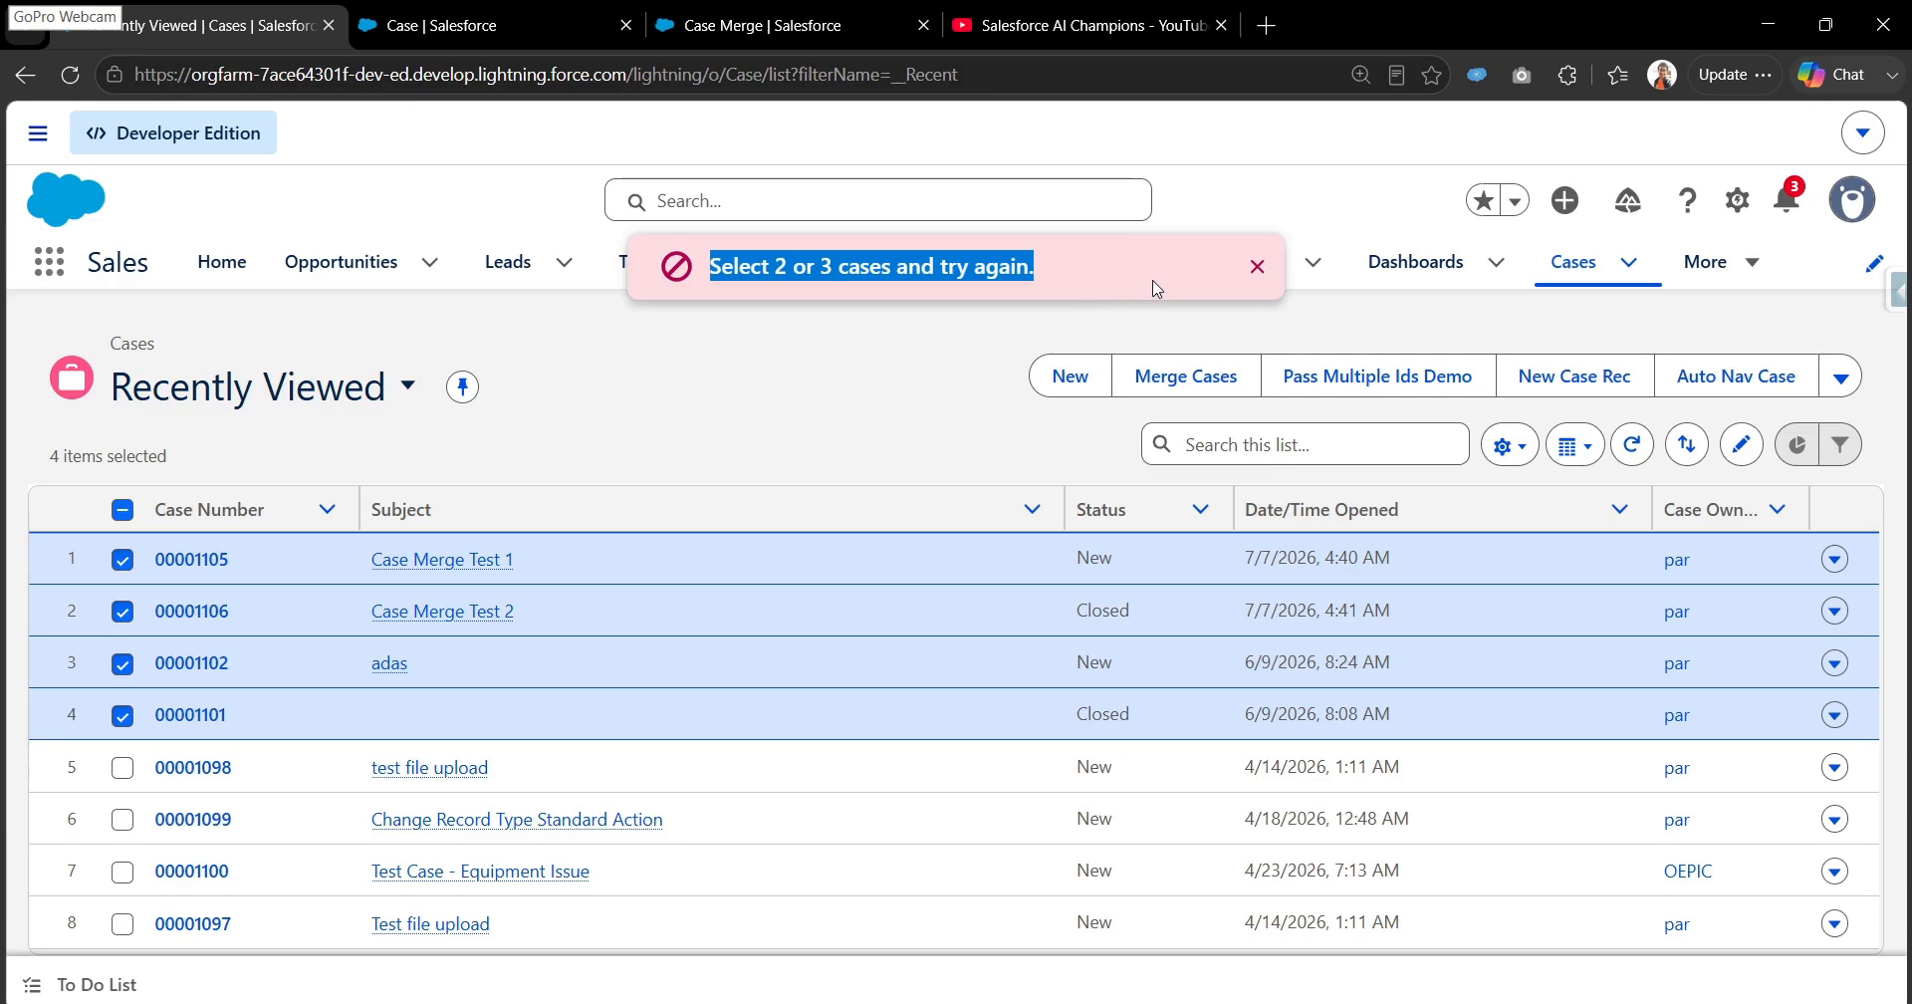
left_click(1256, 266)
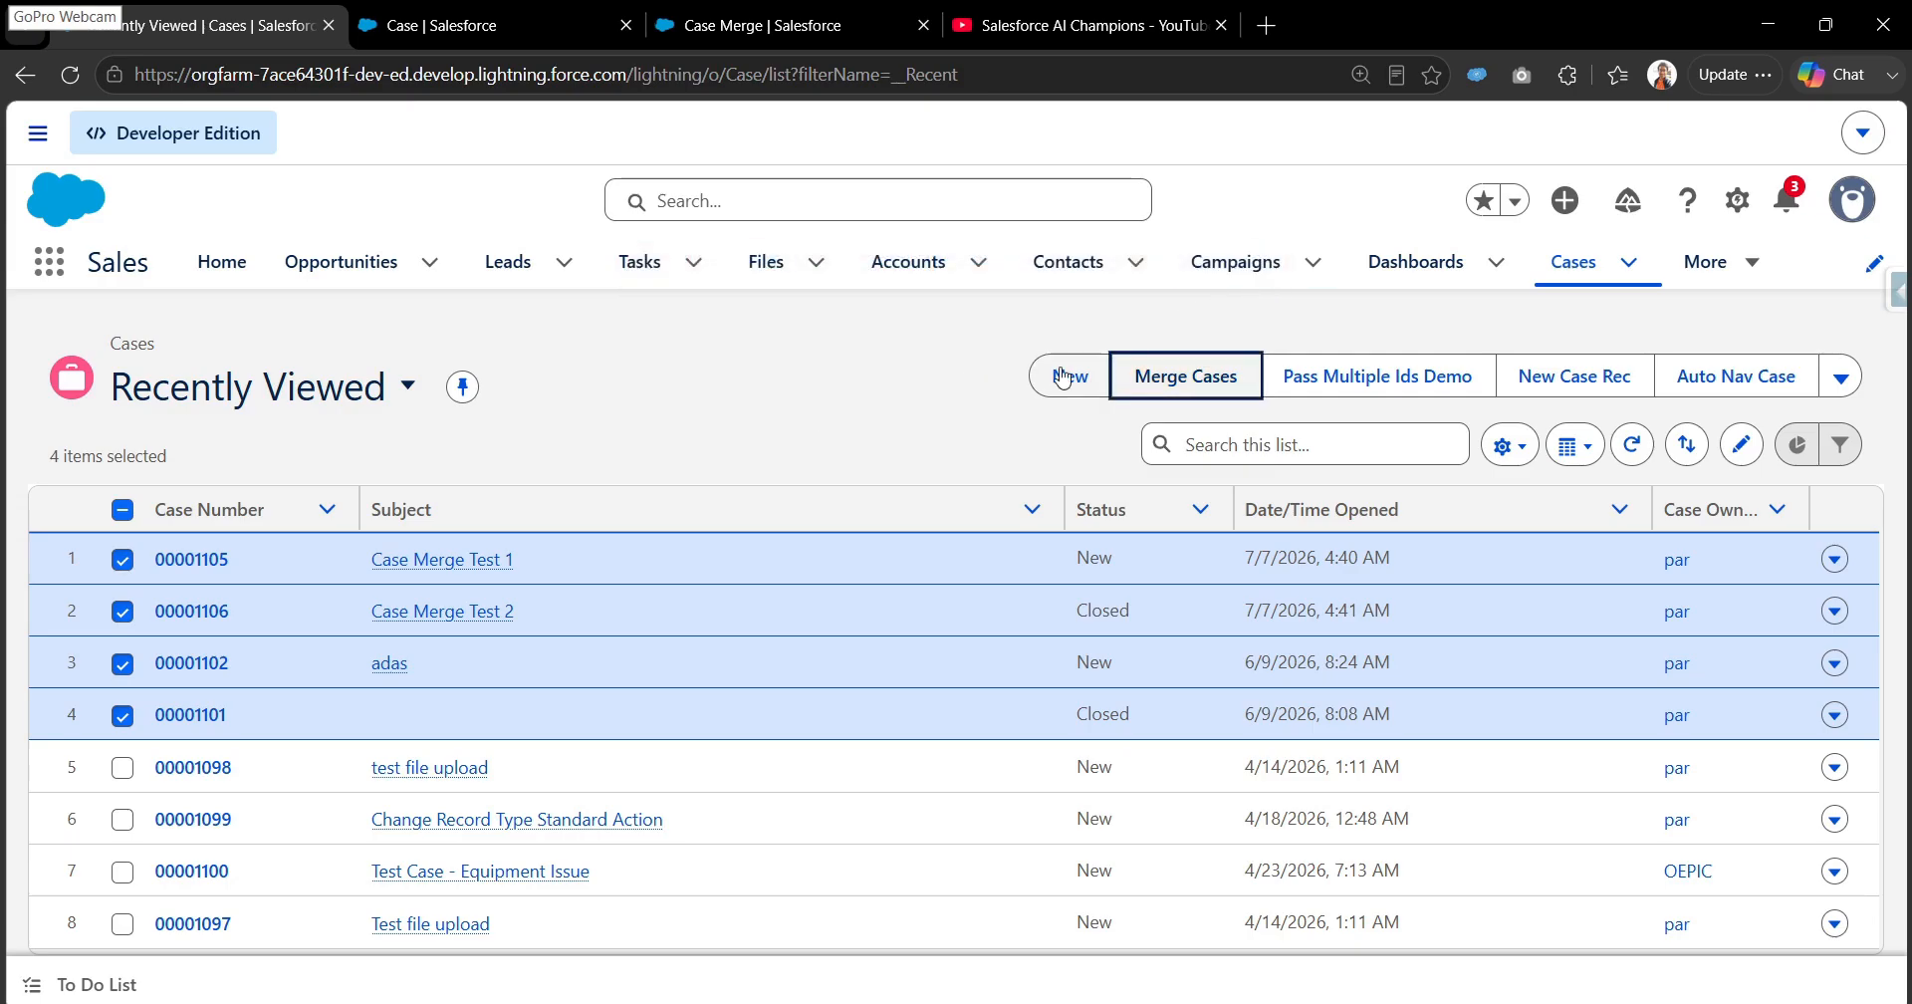
- Change the selection to only the first three cases, Case Merge Test 1, Case Merge Test 2 and adas, and open their merge comparison
left_click(121, 510)
left_click(122, 560)
left_click(123, 611)
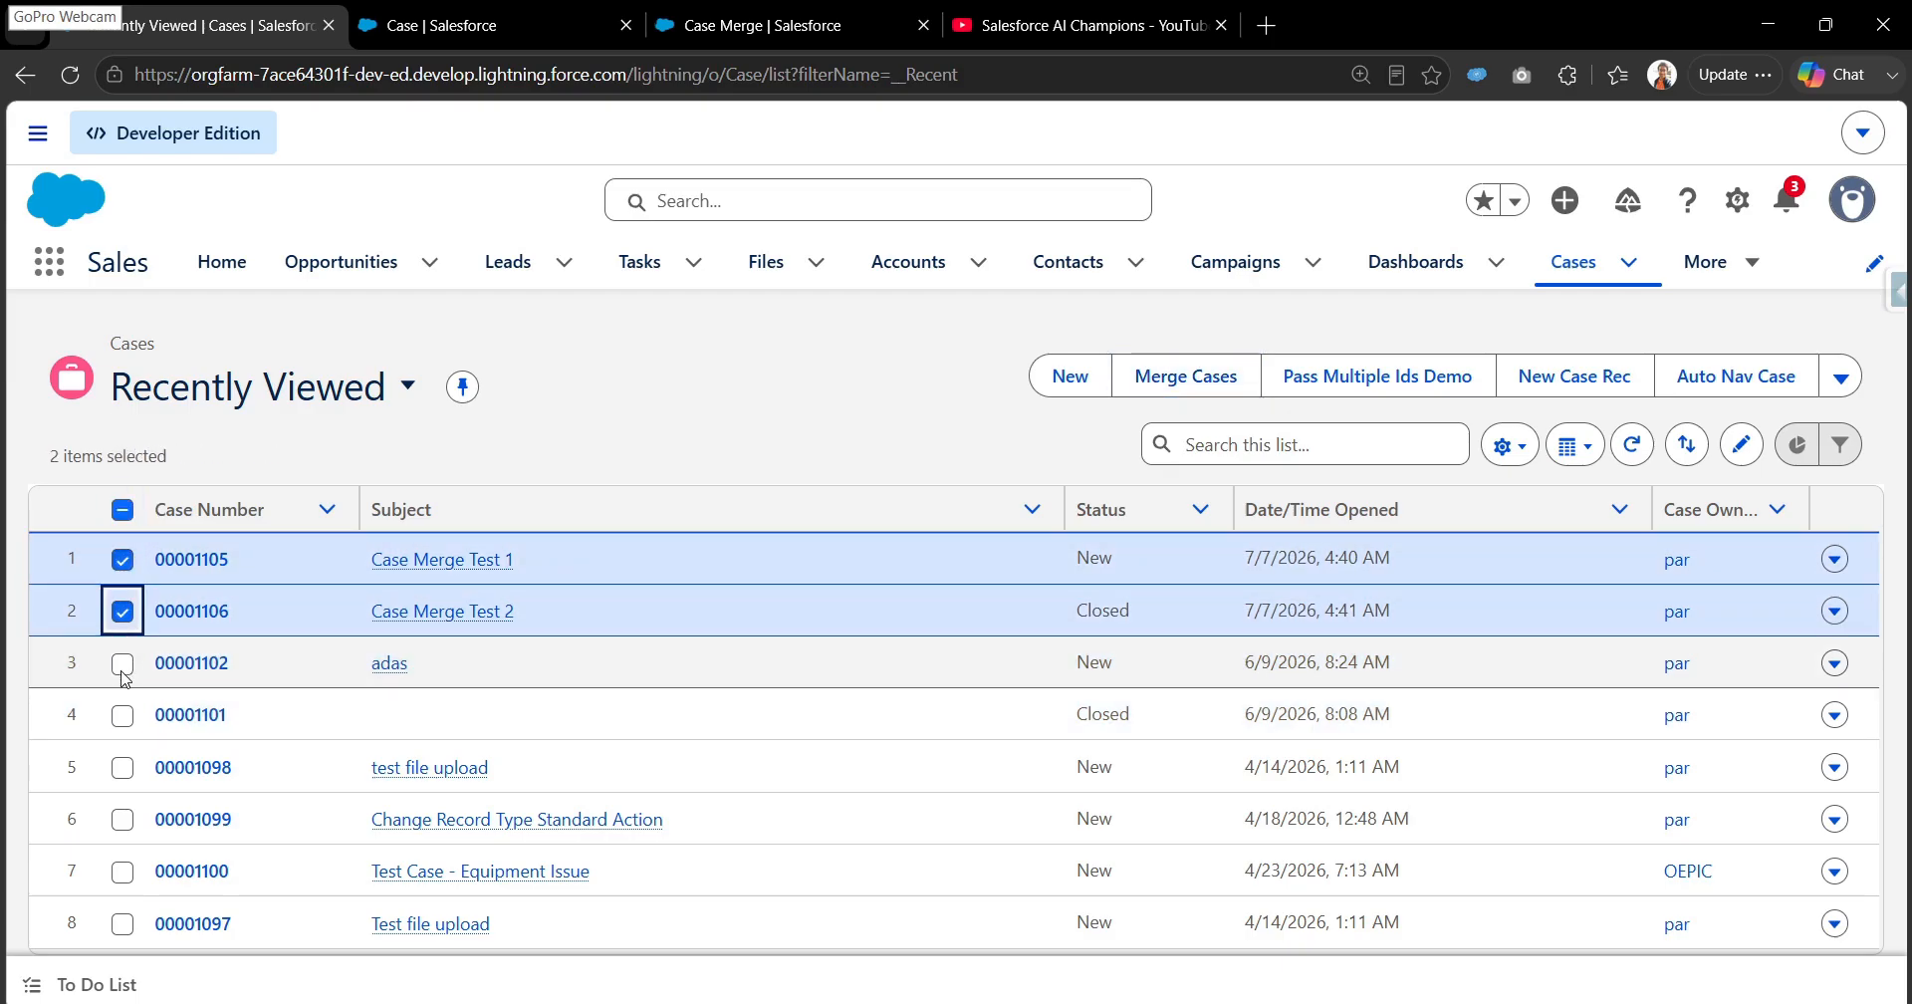
left_click(123, 663)
left_click(1145, 381)
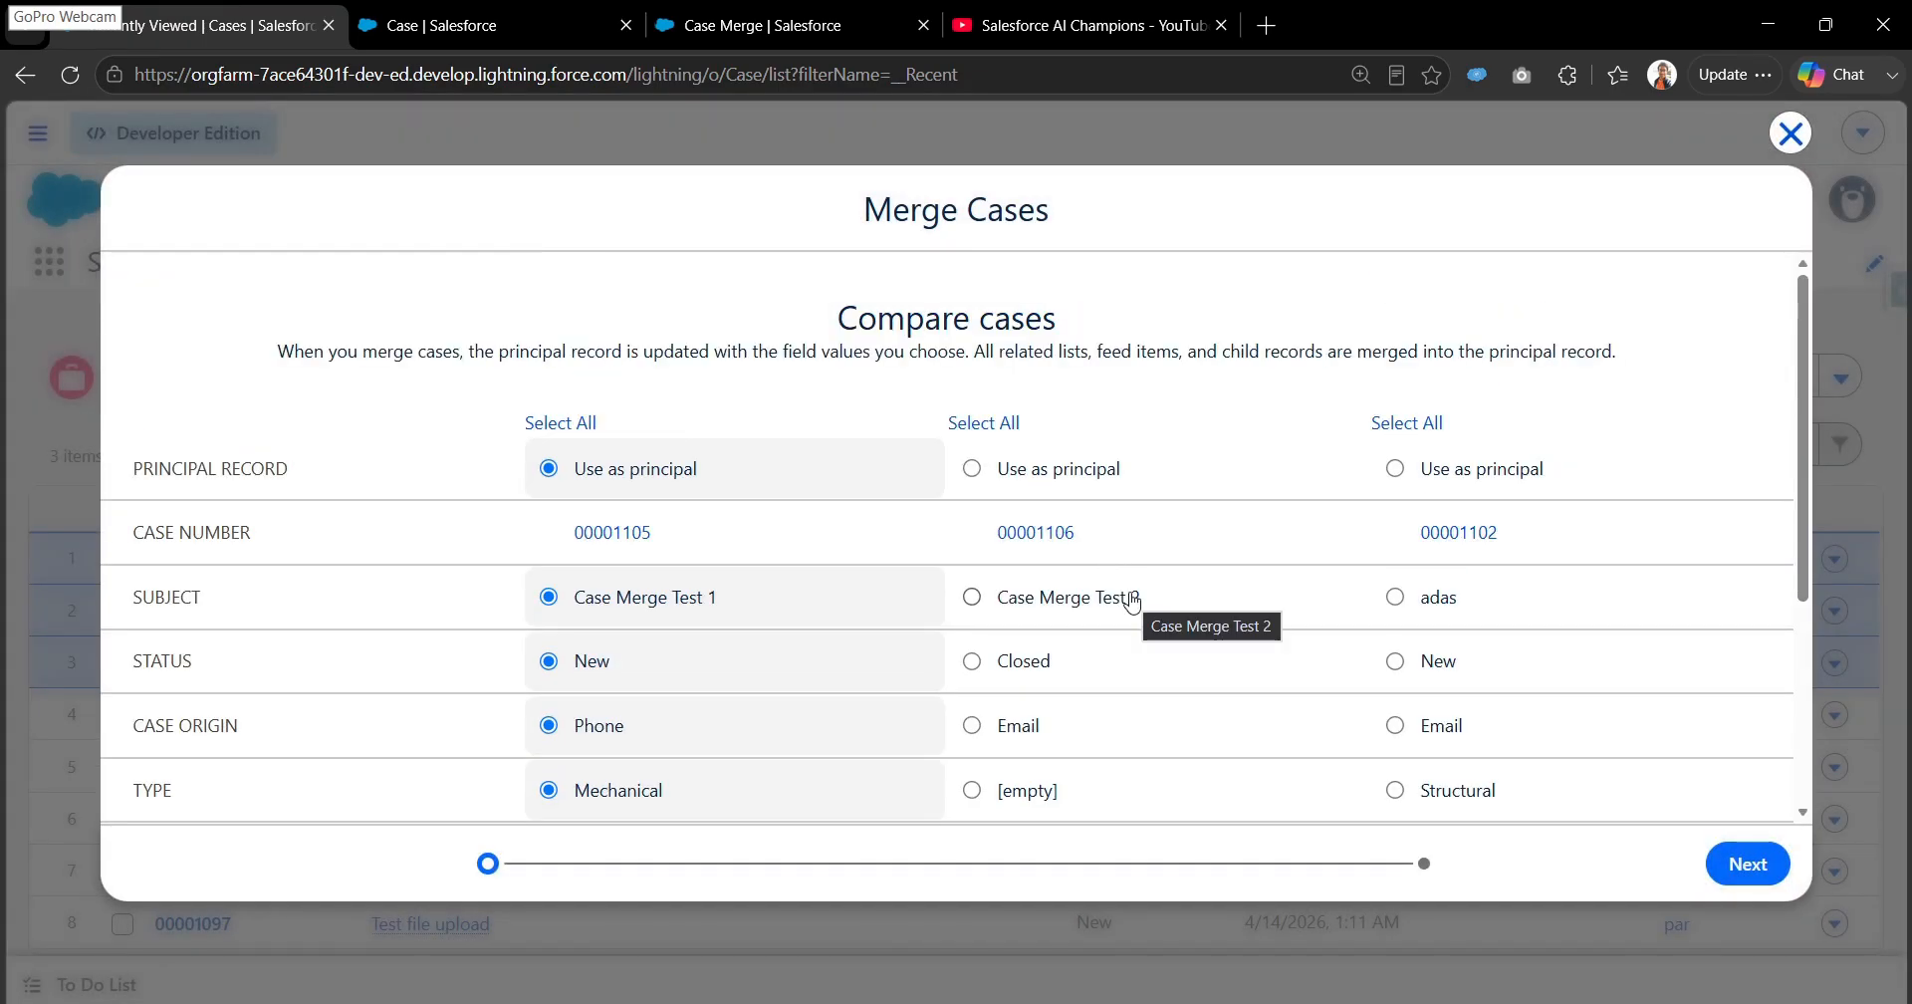
- Compare the field values of the three cases side by side, then close the comparison without merging
scroll(1133, 602, "down", 4)
scroll(1132, 602, "up", 4)
scroll(1133, 603, "up", 1)
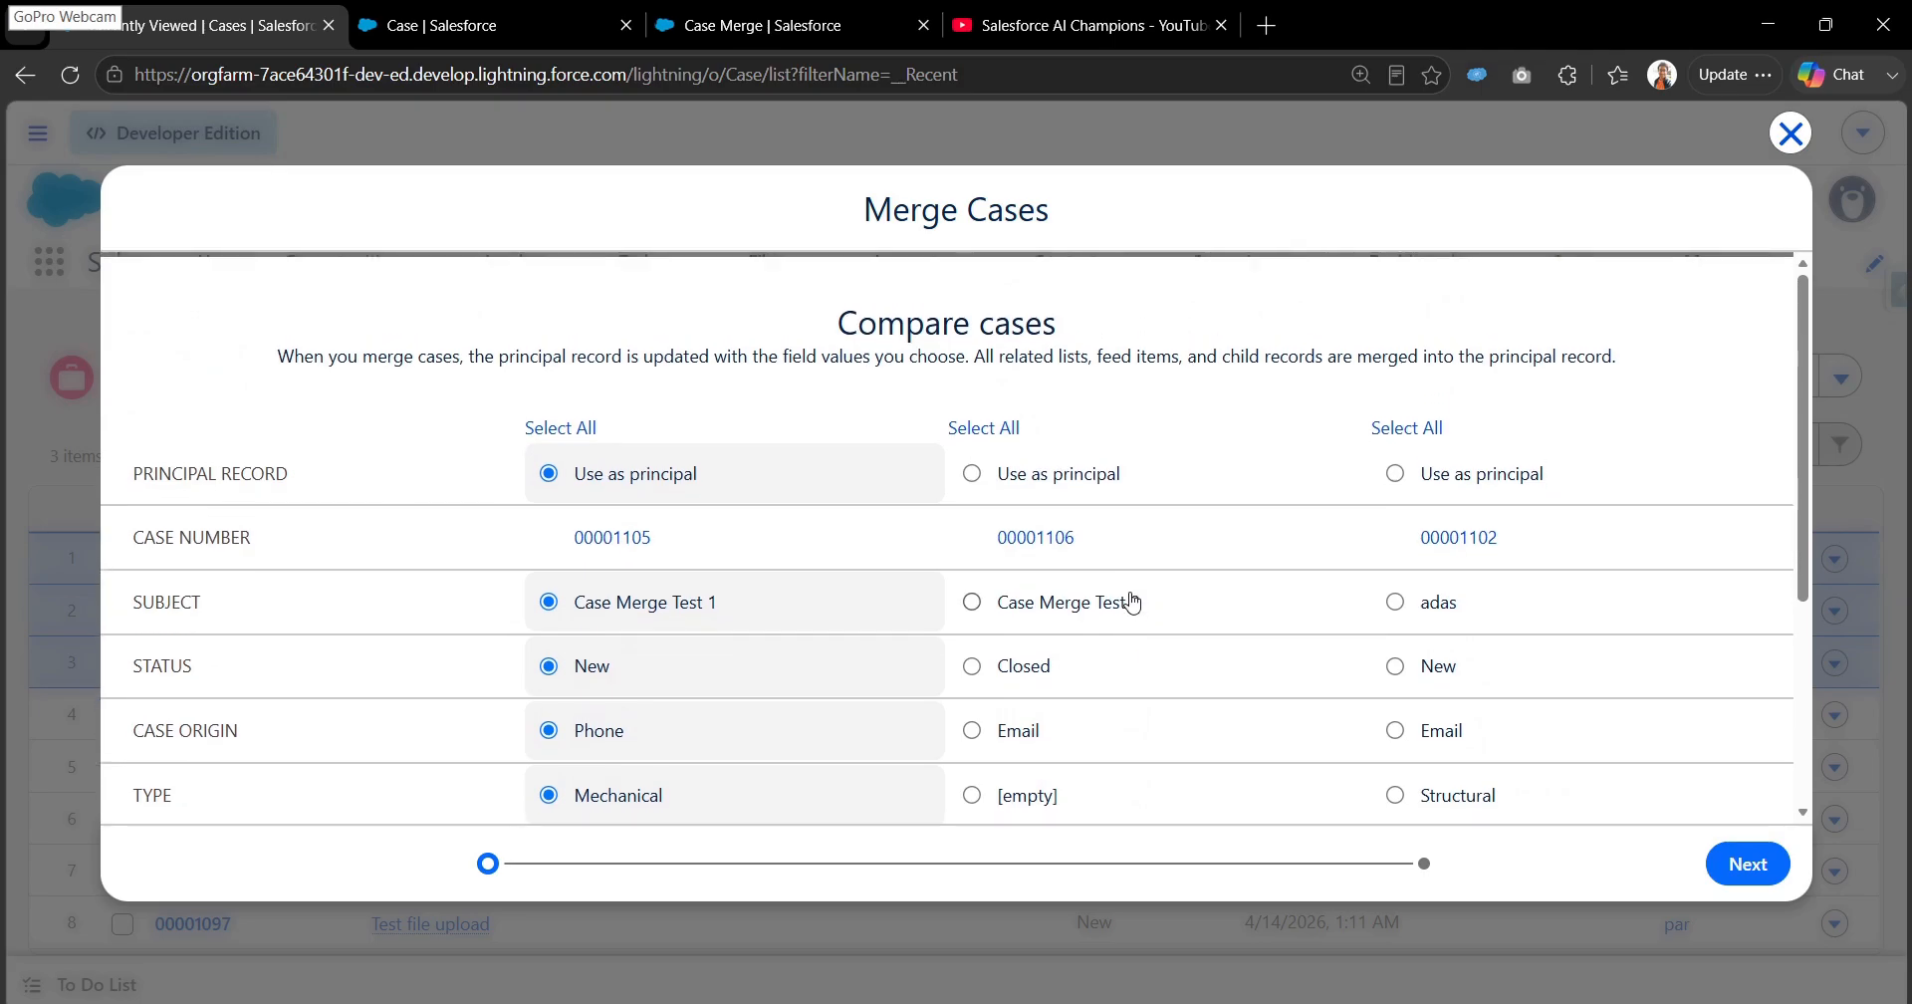
scroll(1277, 660, "down", 3)
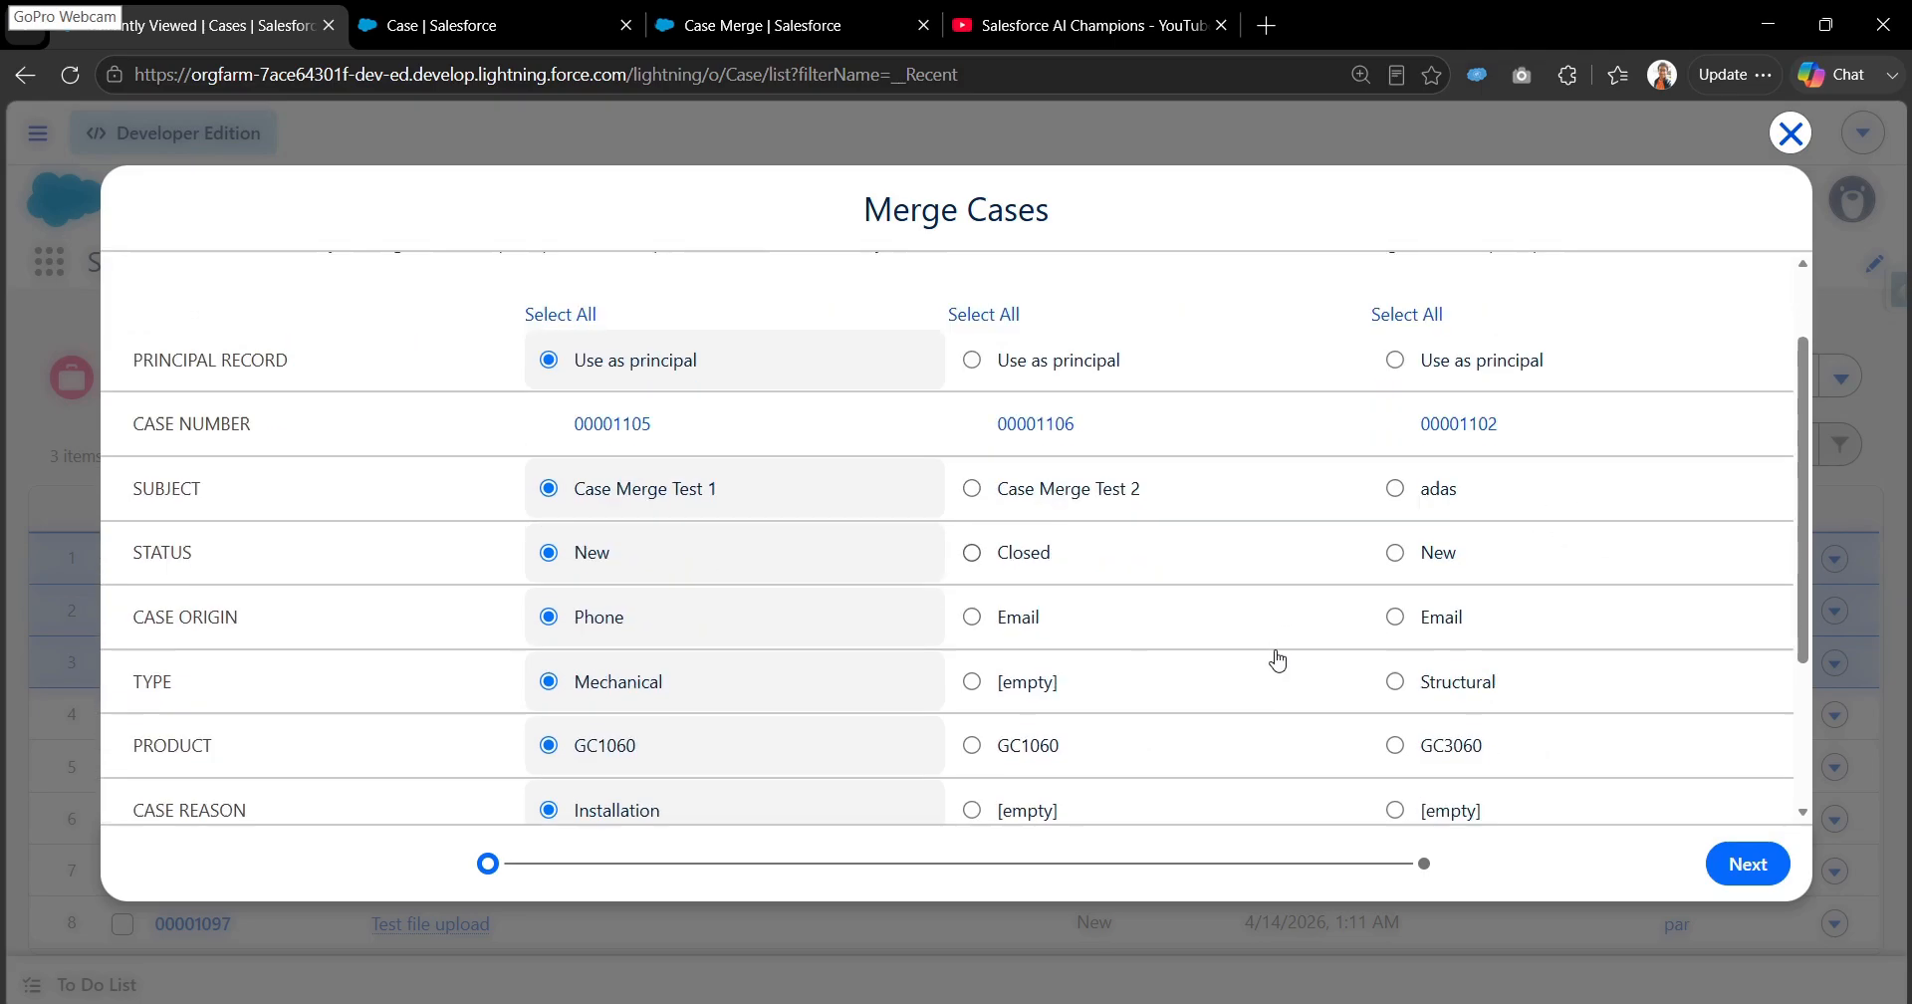
scroll(1277, 660, "up", 3)
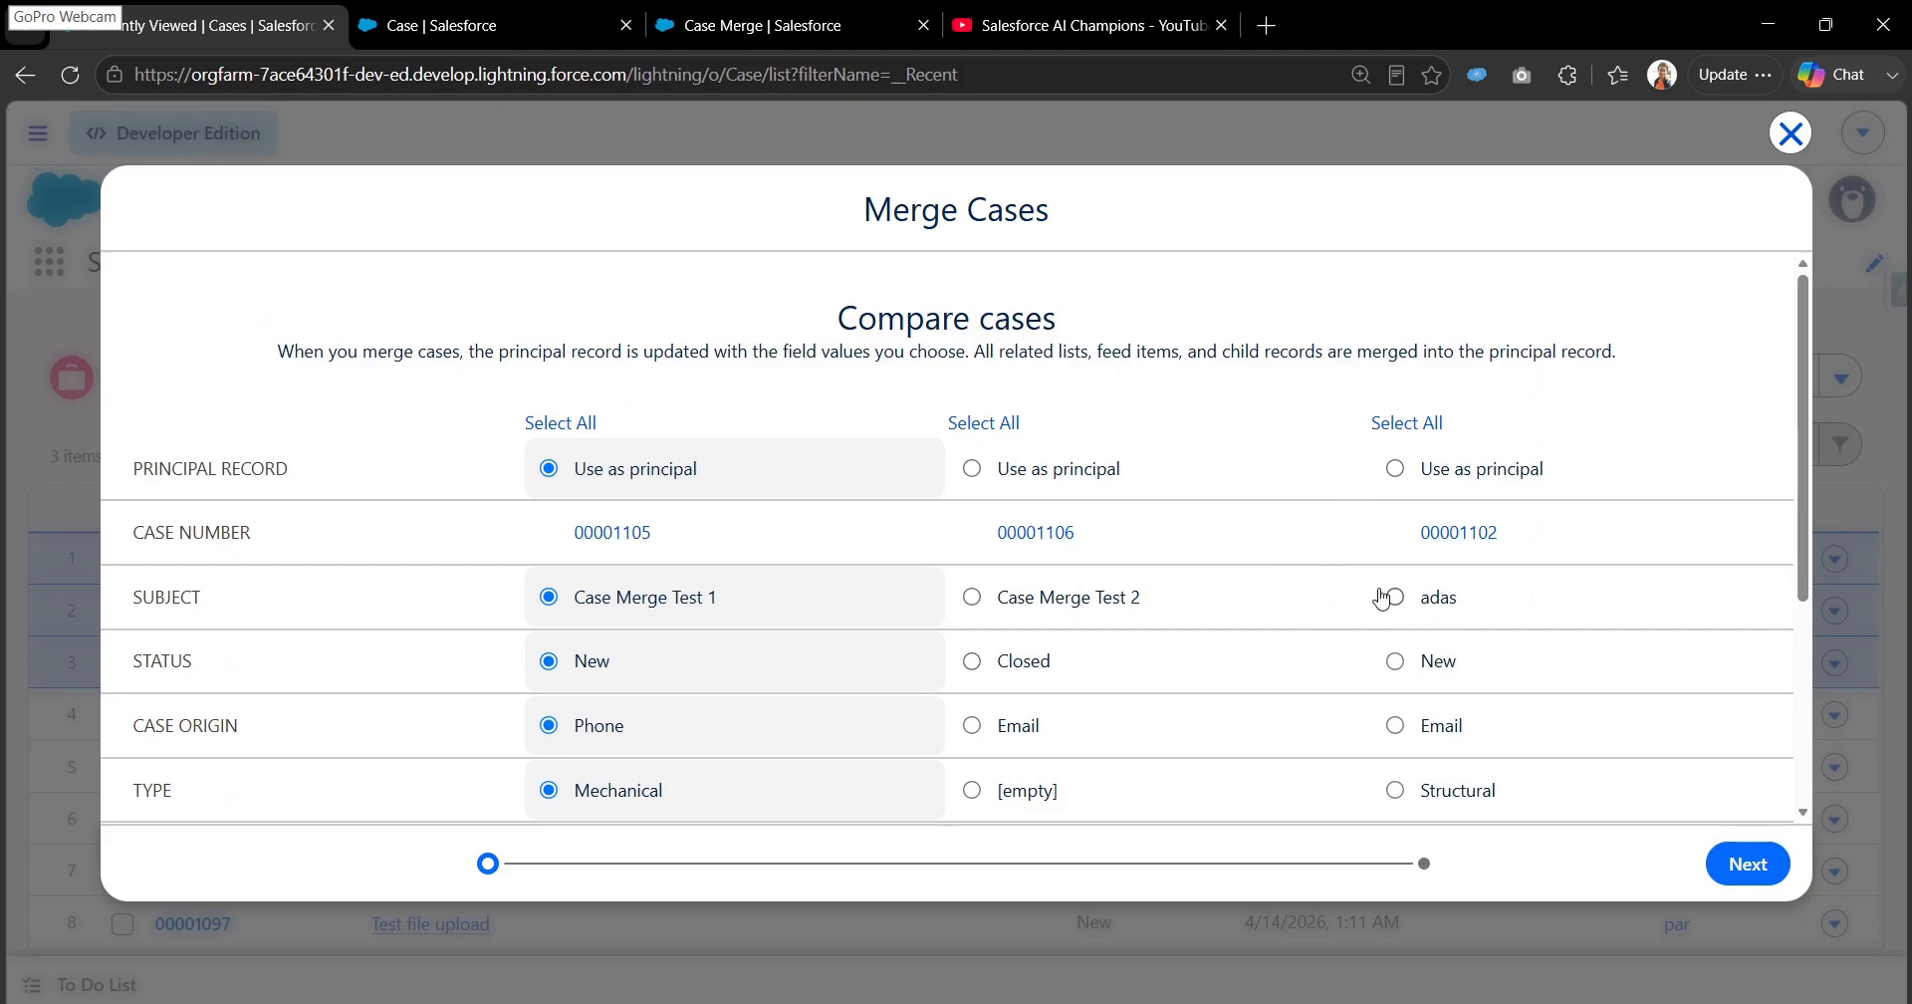
left_click(1790, 132)
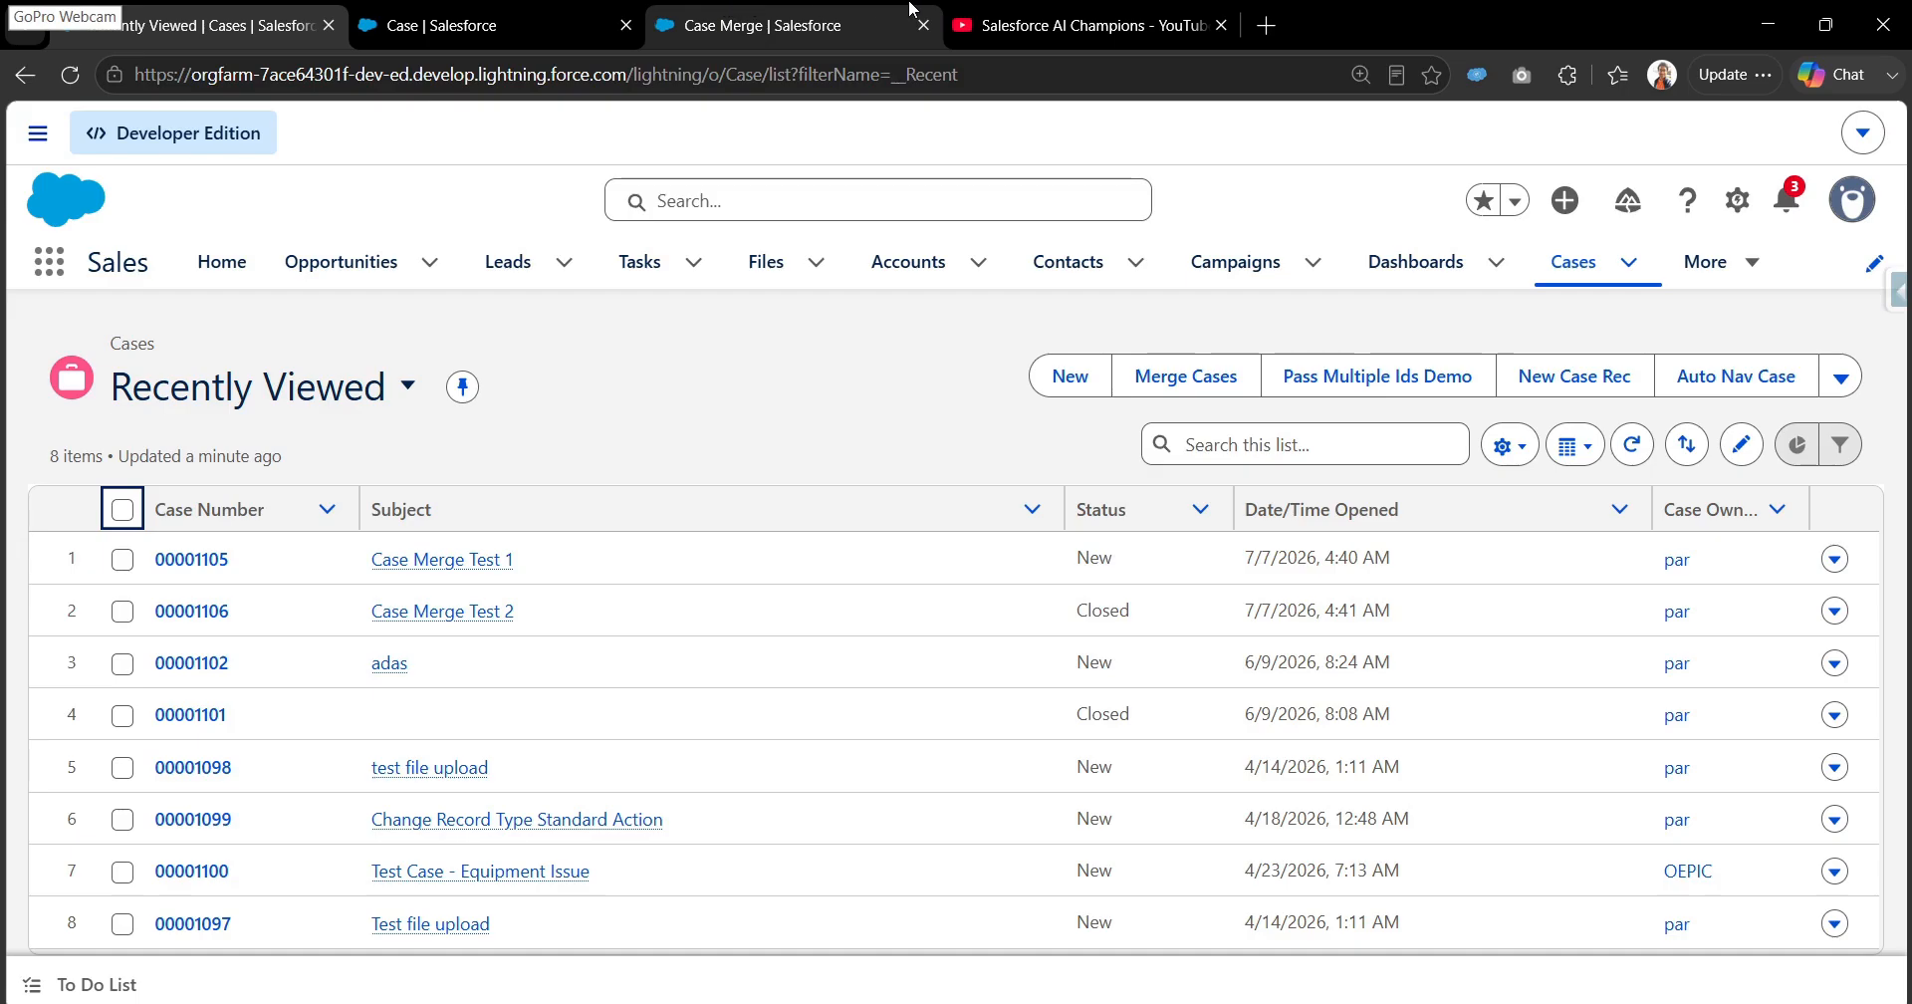
- Review the Case Merge setup page and the Case object's list view button selection, then return to the Cases list and its Merge Cases action
mouse_move(912, 8)
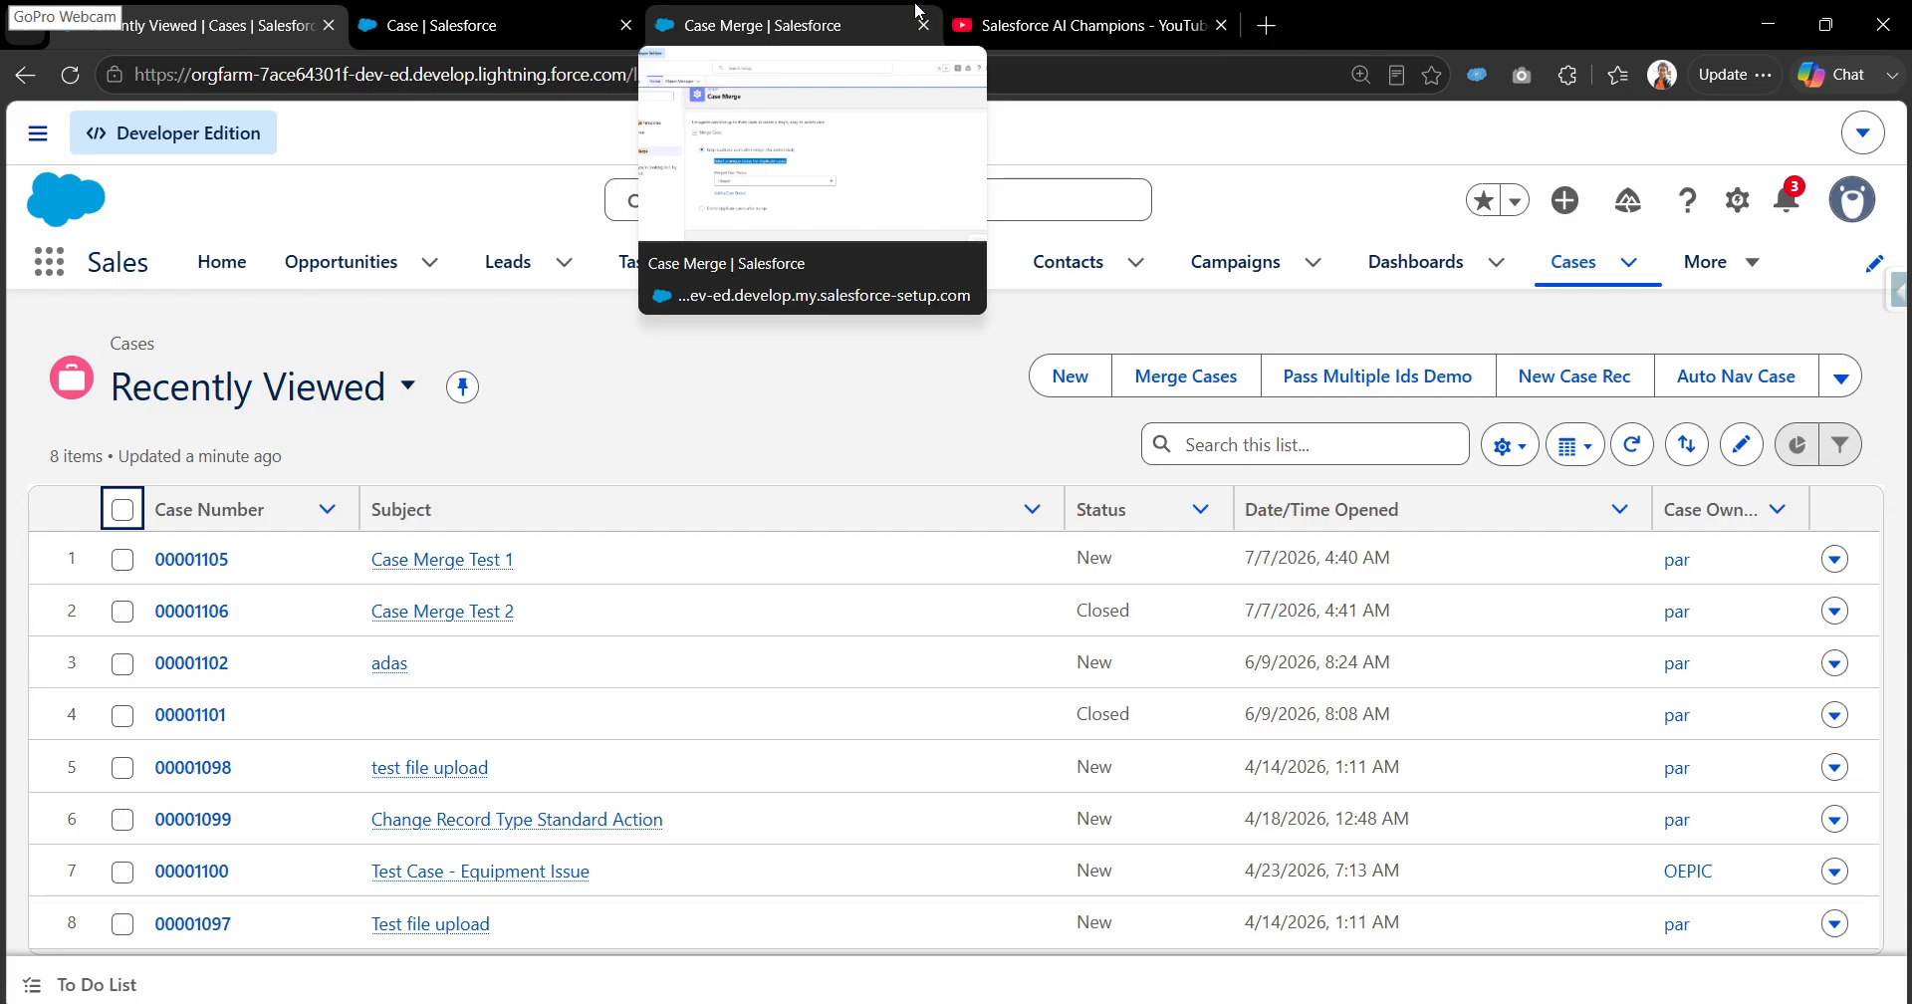
left_click(916, 10)
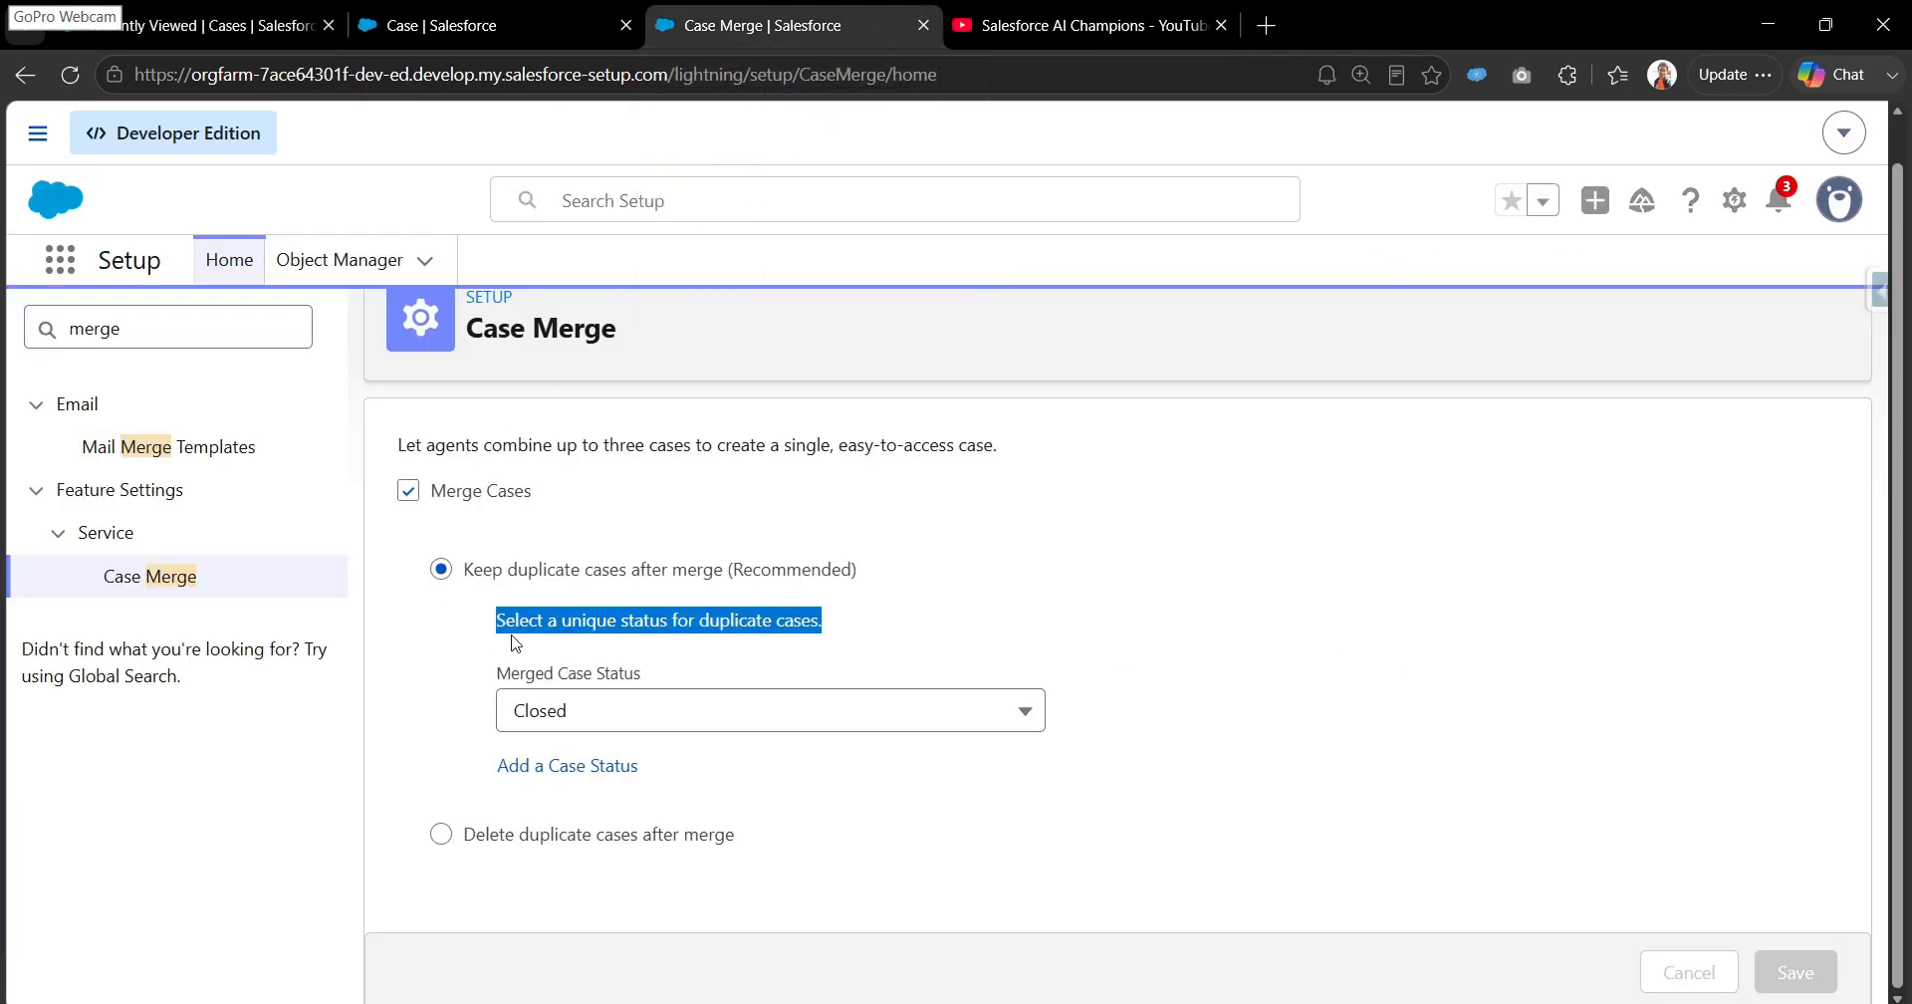
left_click(382, 8)
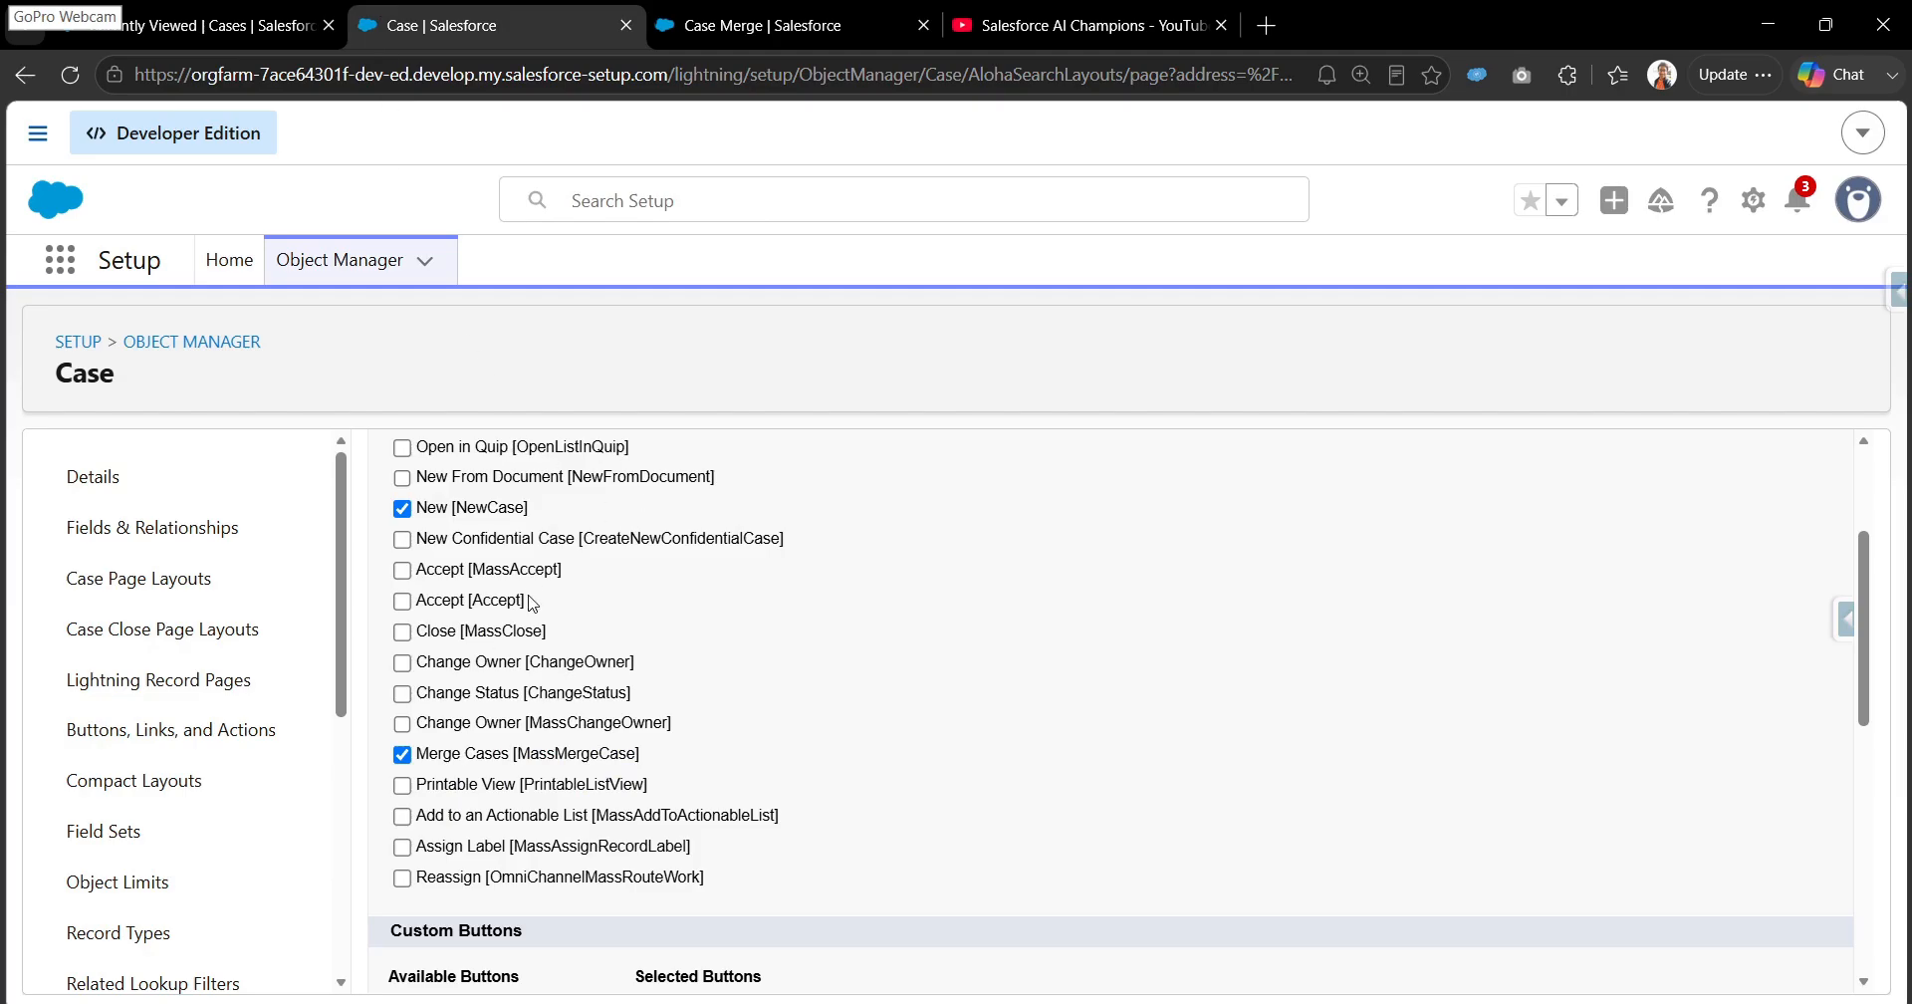
left_click(284, 8)
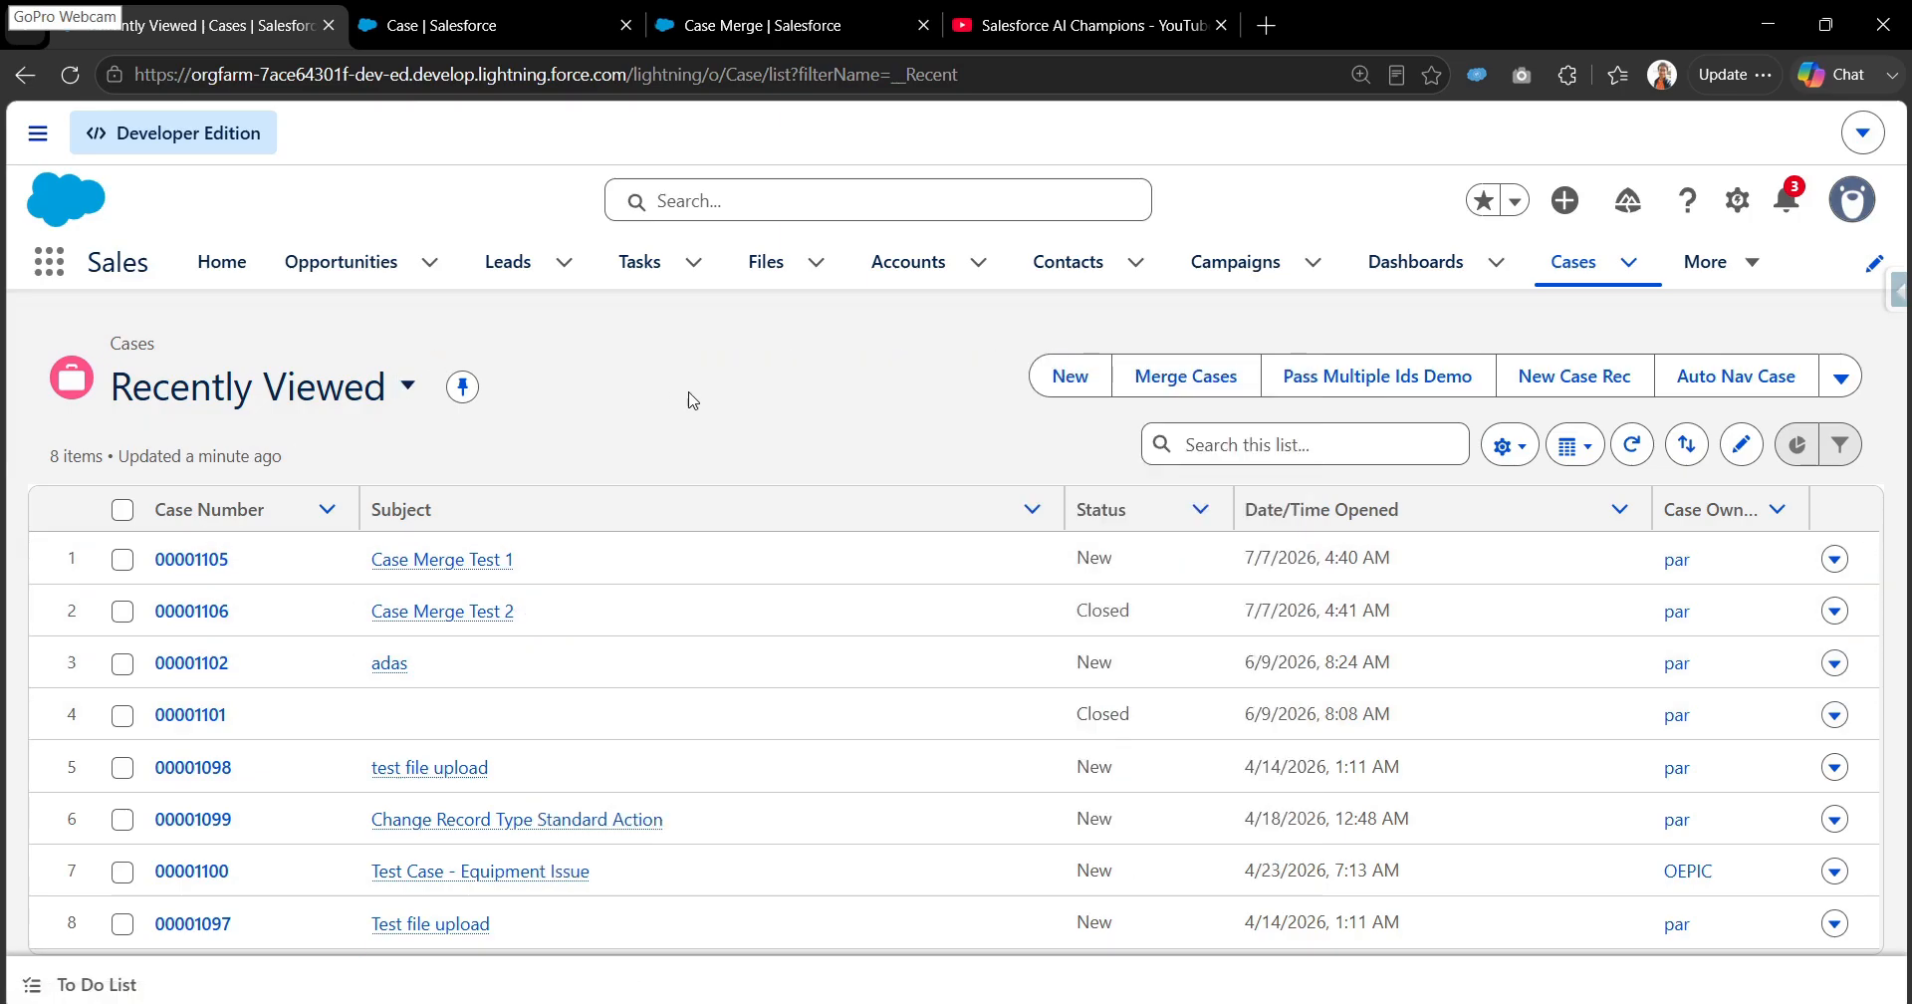
left_click(1186, 379)
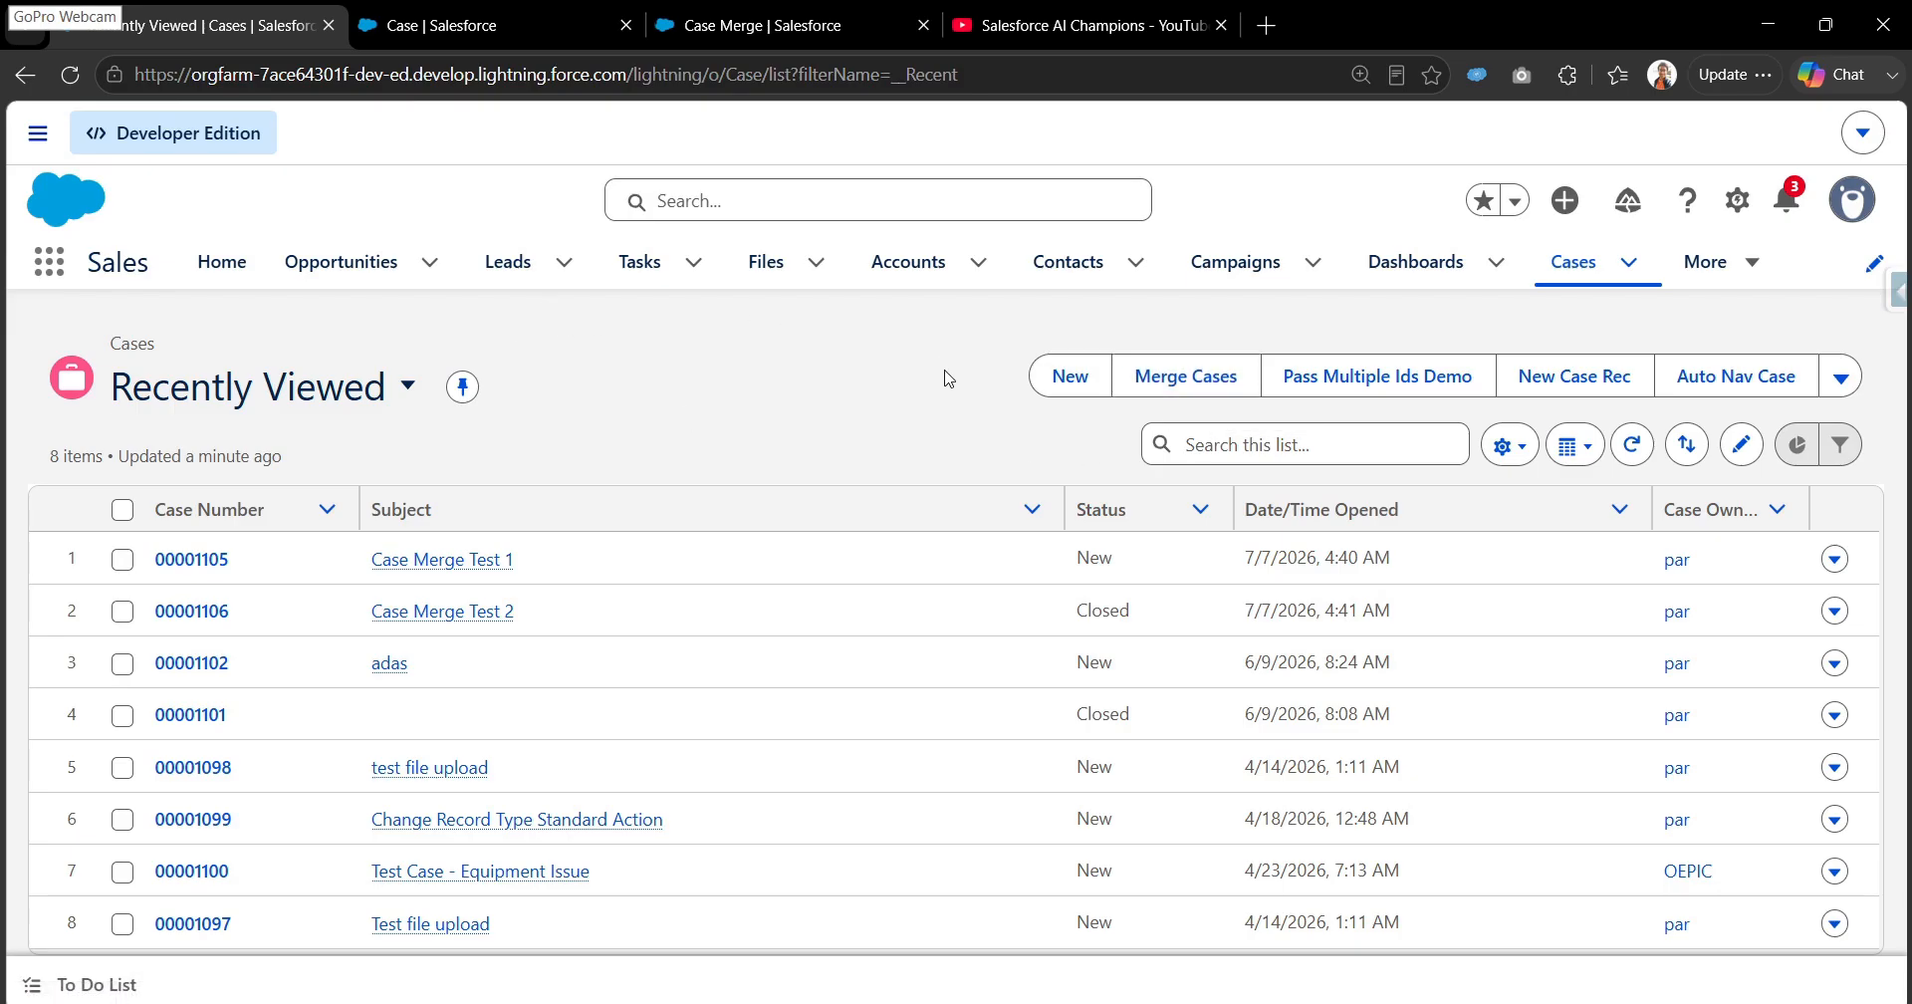